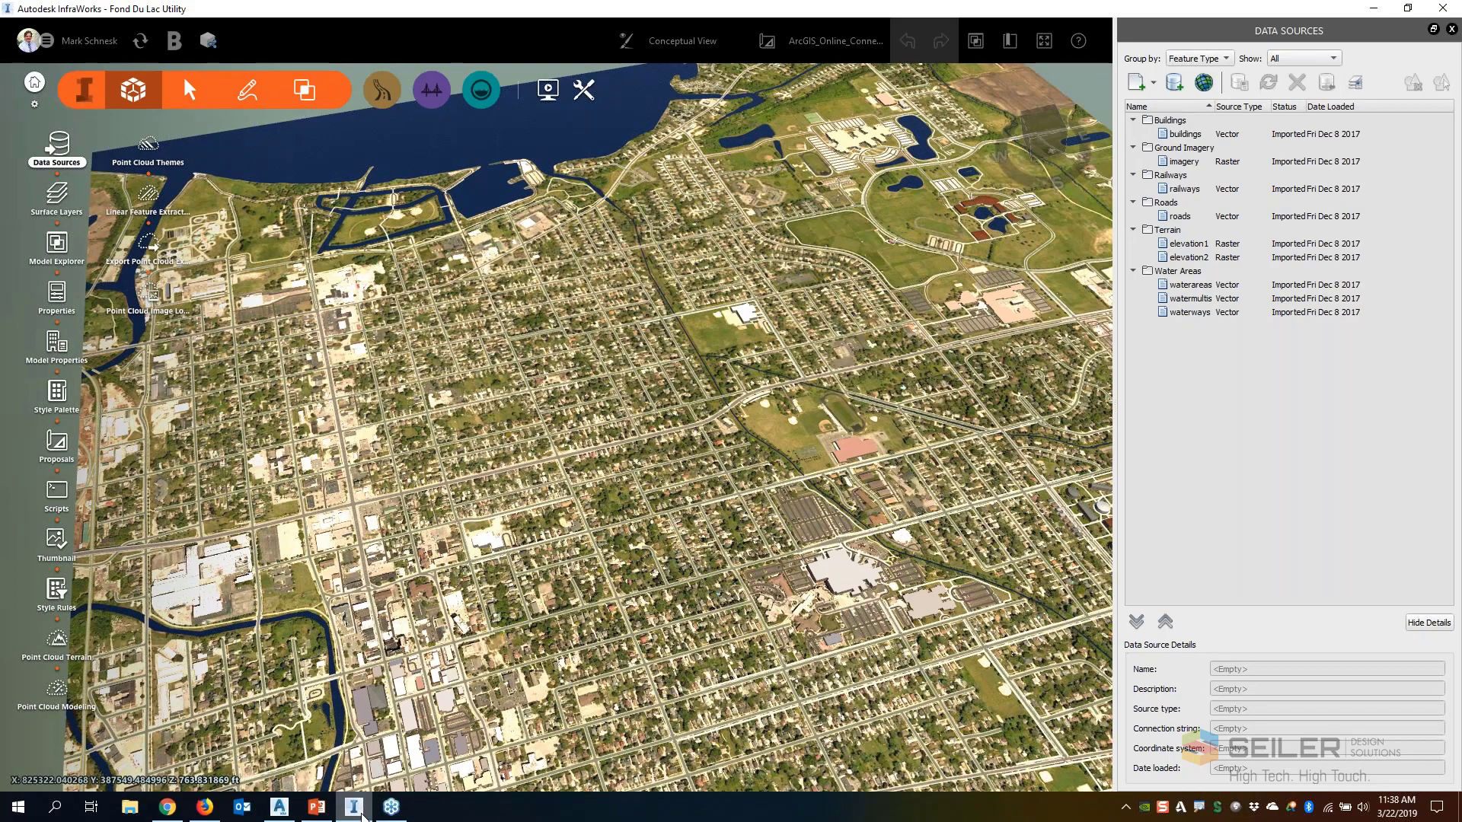
Examine the city model's lakefront, river and street grid from overview and close-up views
scroll(625, 515, down, 3)
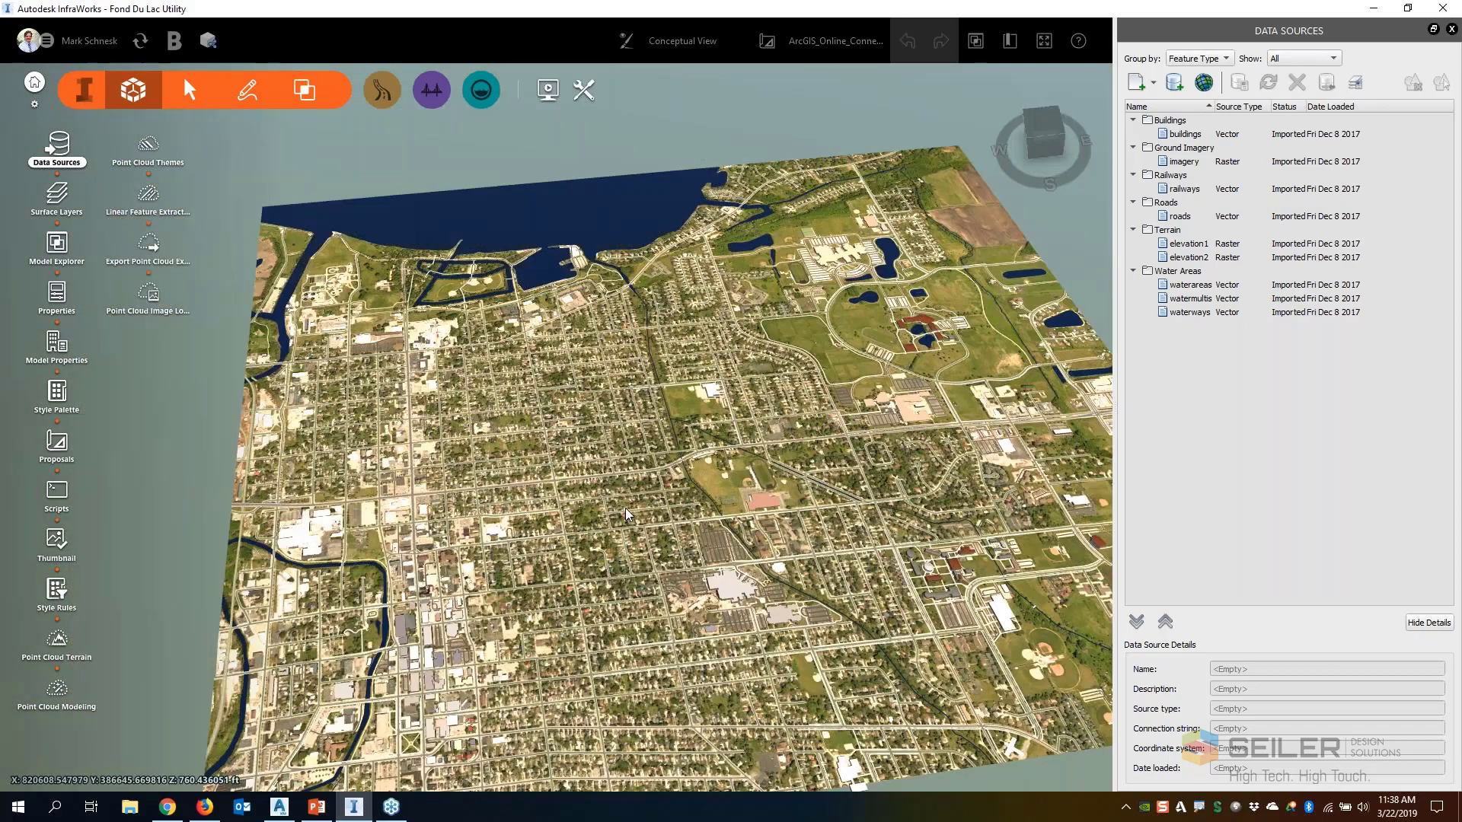
drag(625, 509, 672, 459)
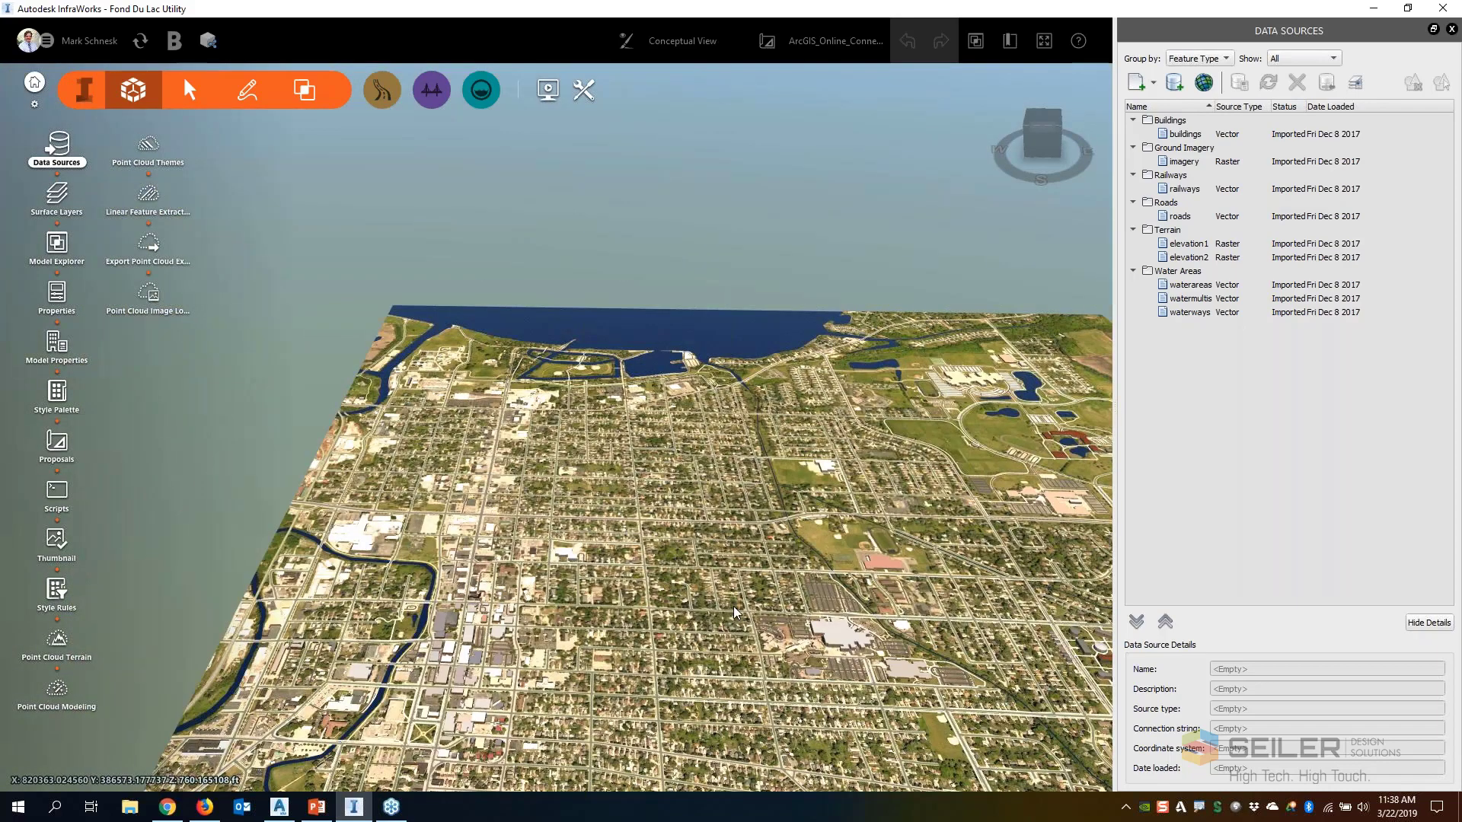
drag(734, 606, 675, 548)
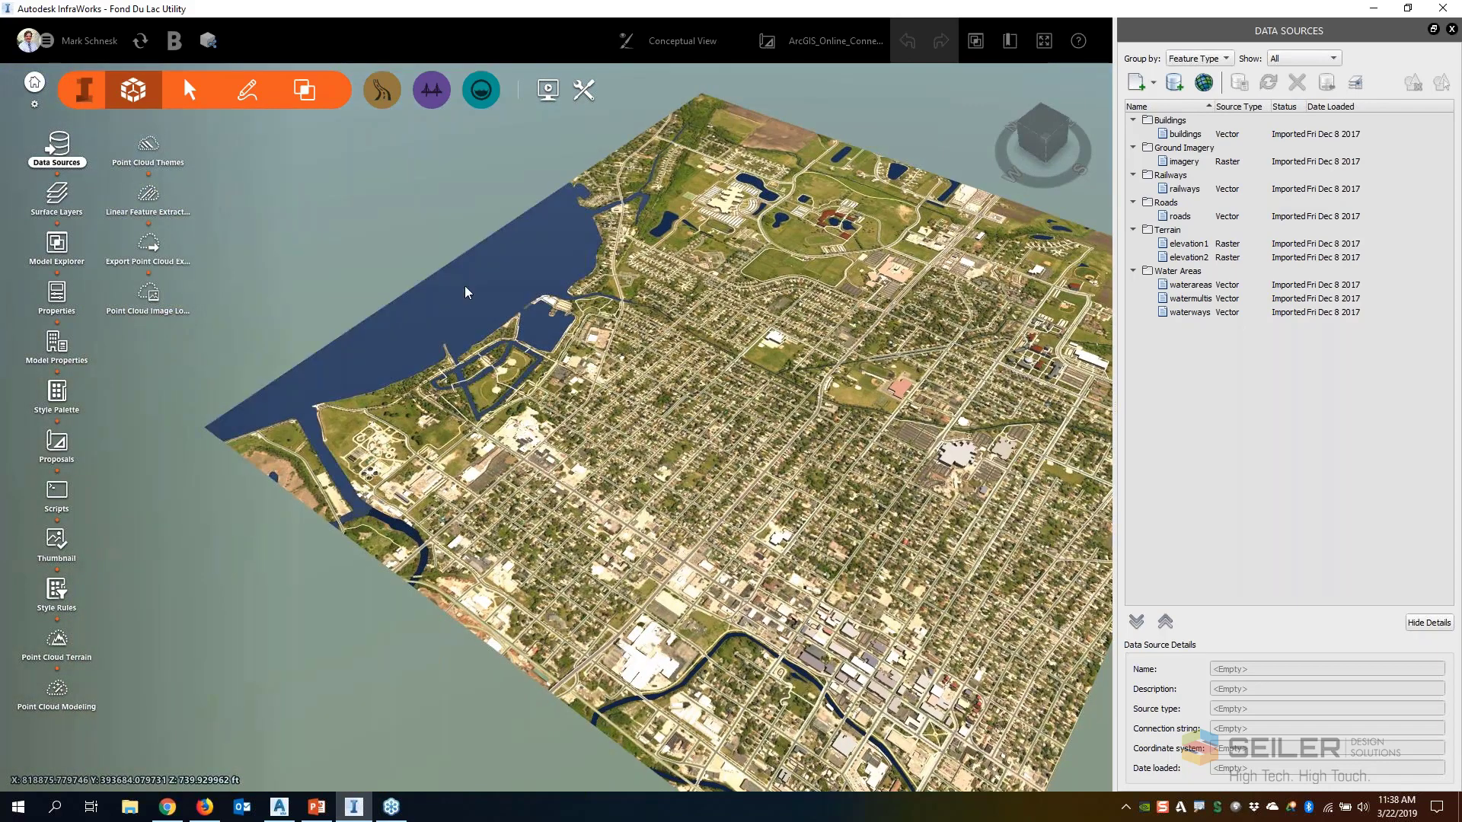
drag(542, 488, 501, 520)
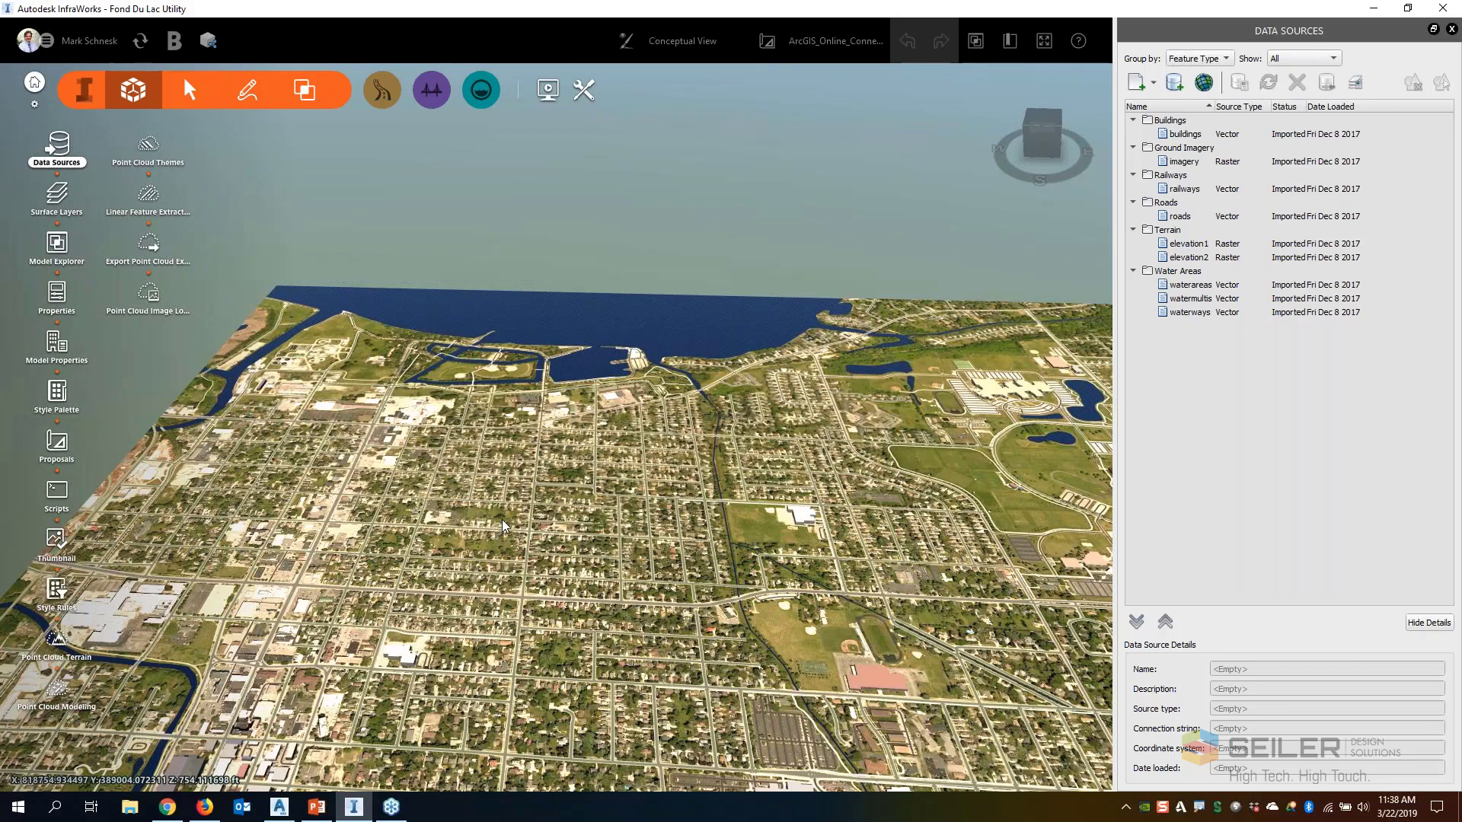
scroll(733, 554, up, 3)
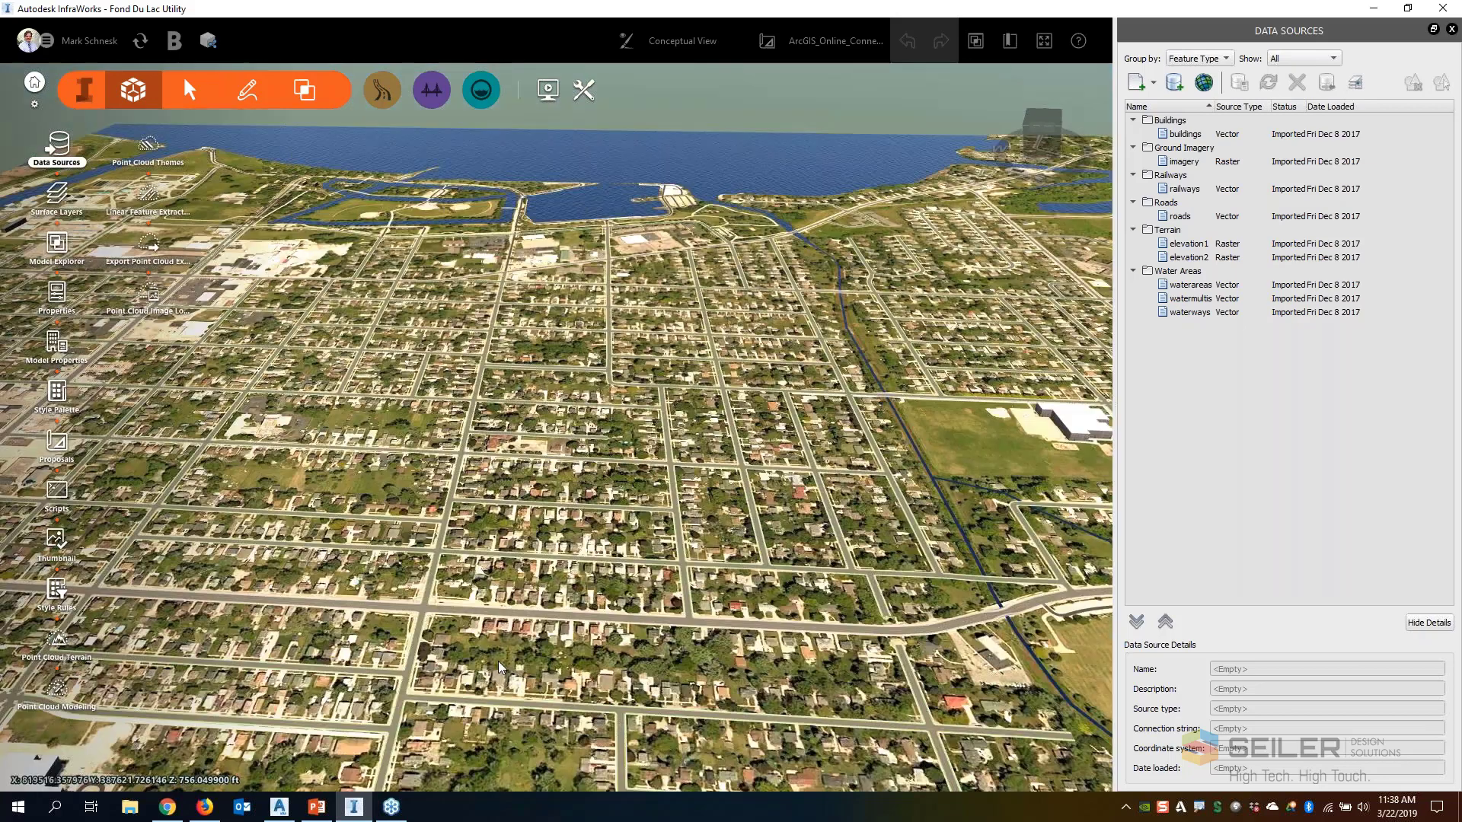
scroll(501, 668, up, 3)
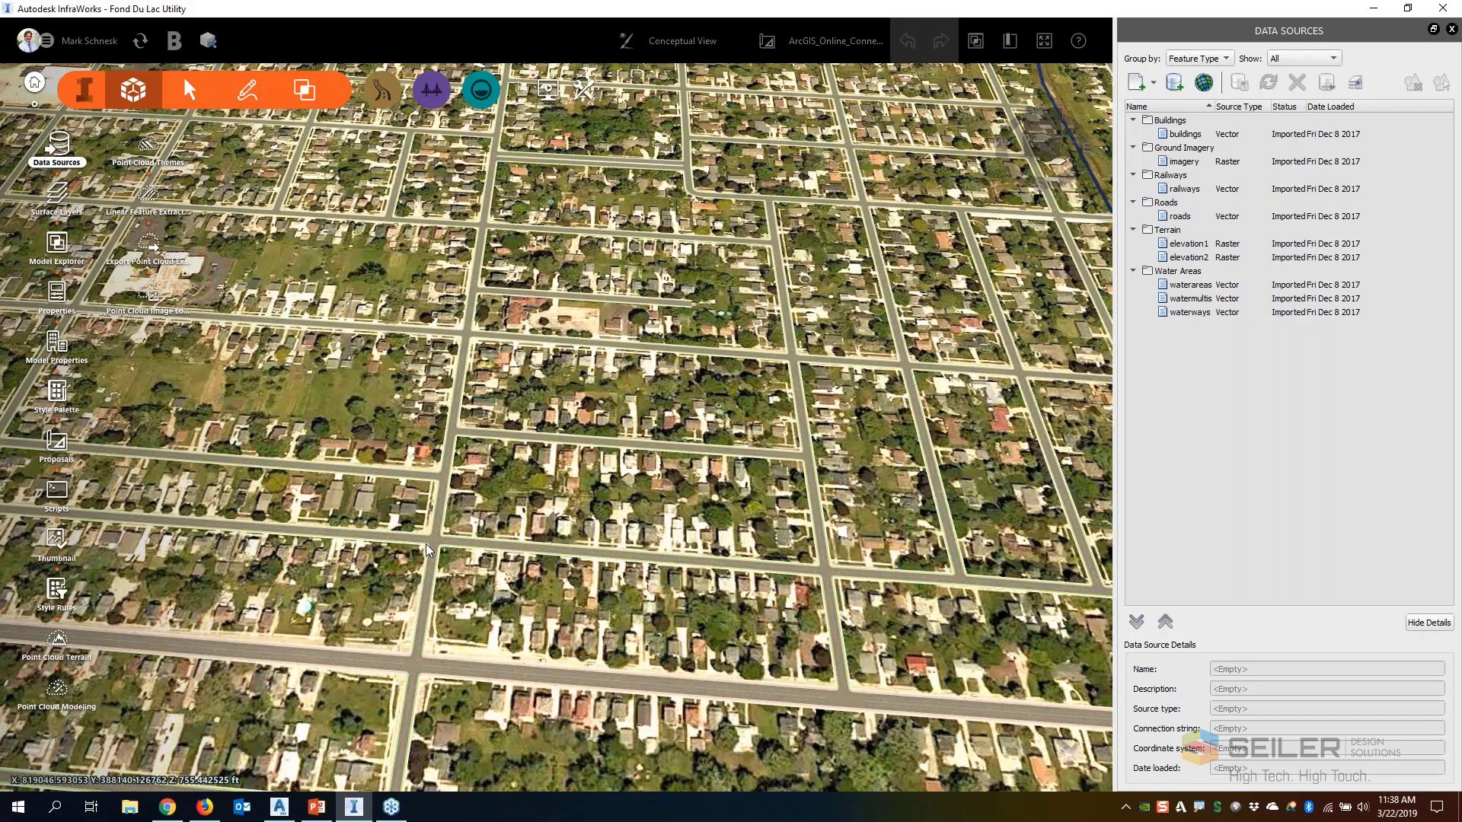
scroll(469, 504, up, 2)
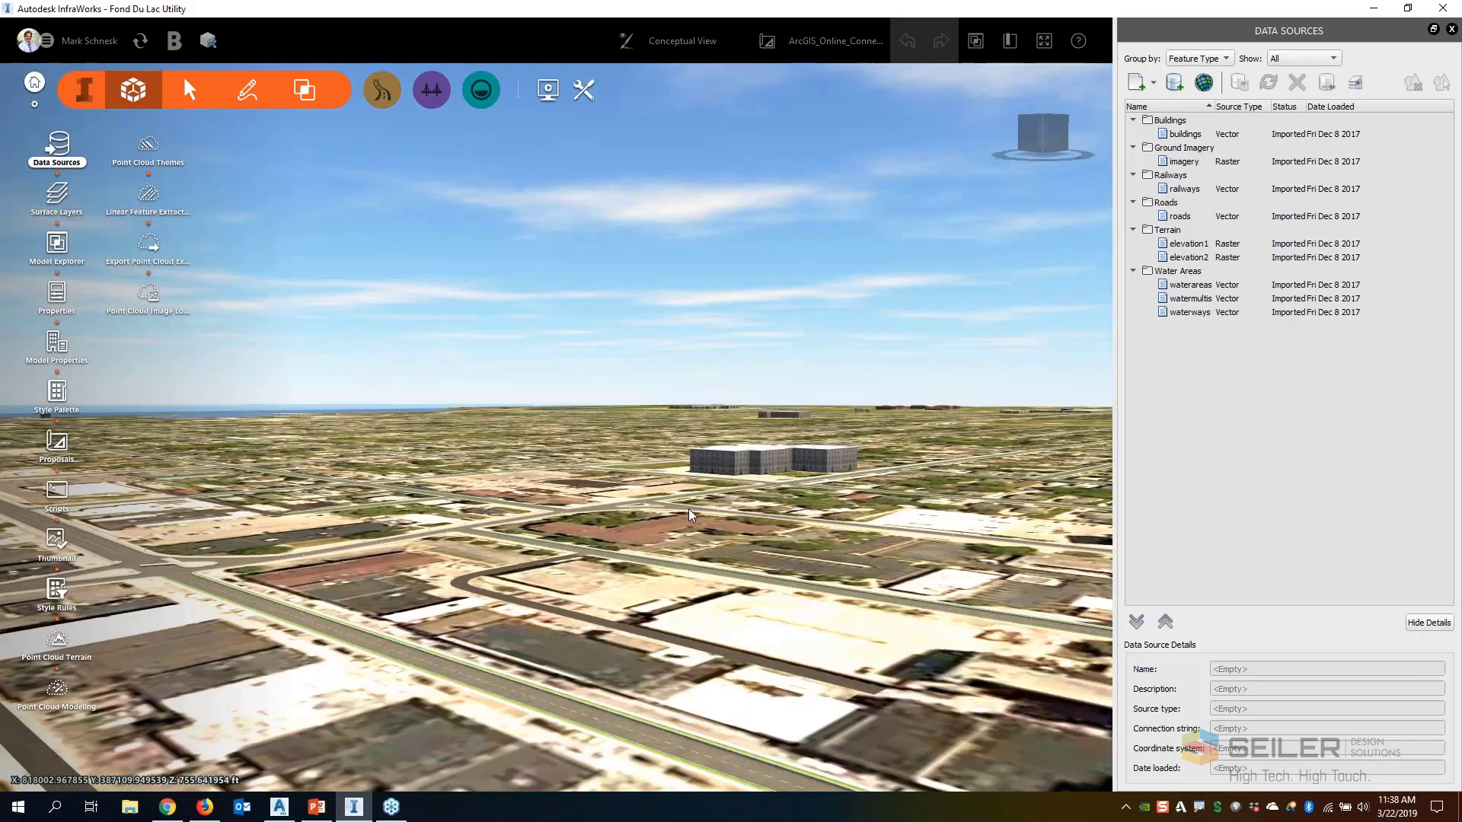
scroll(688, 510, down, 4)
scroll(705, 516, down, 2)
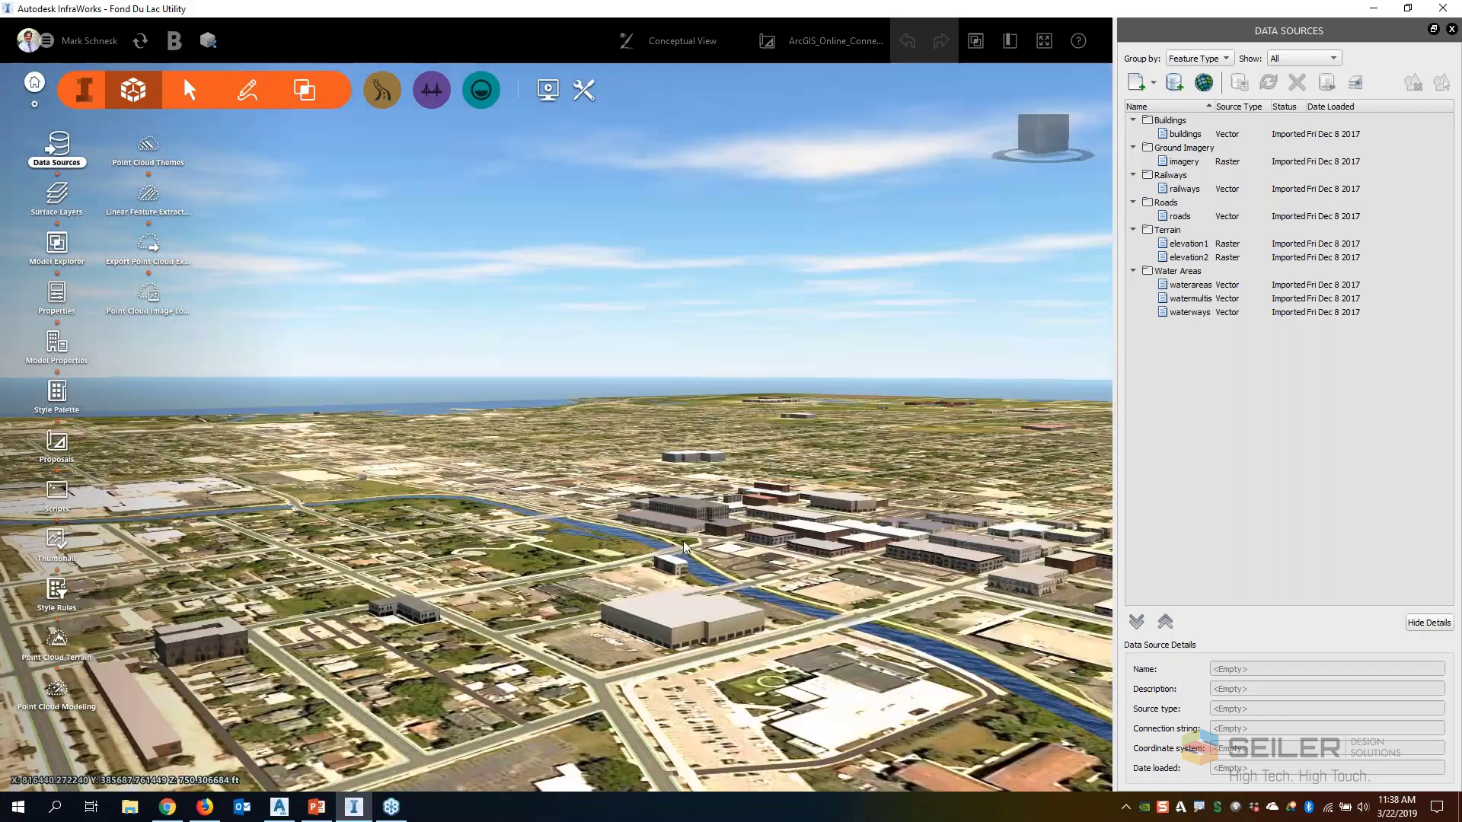
scroll(574, 565, down, 2)
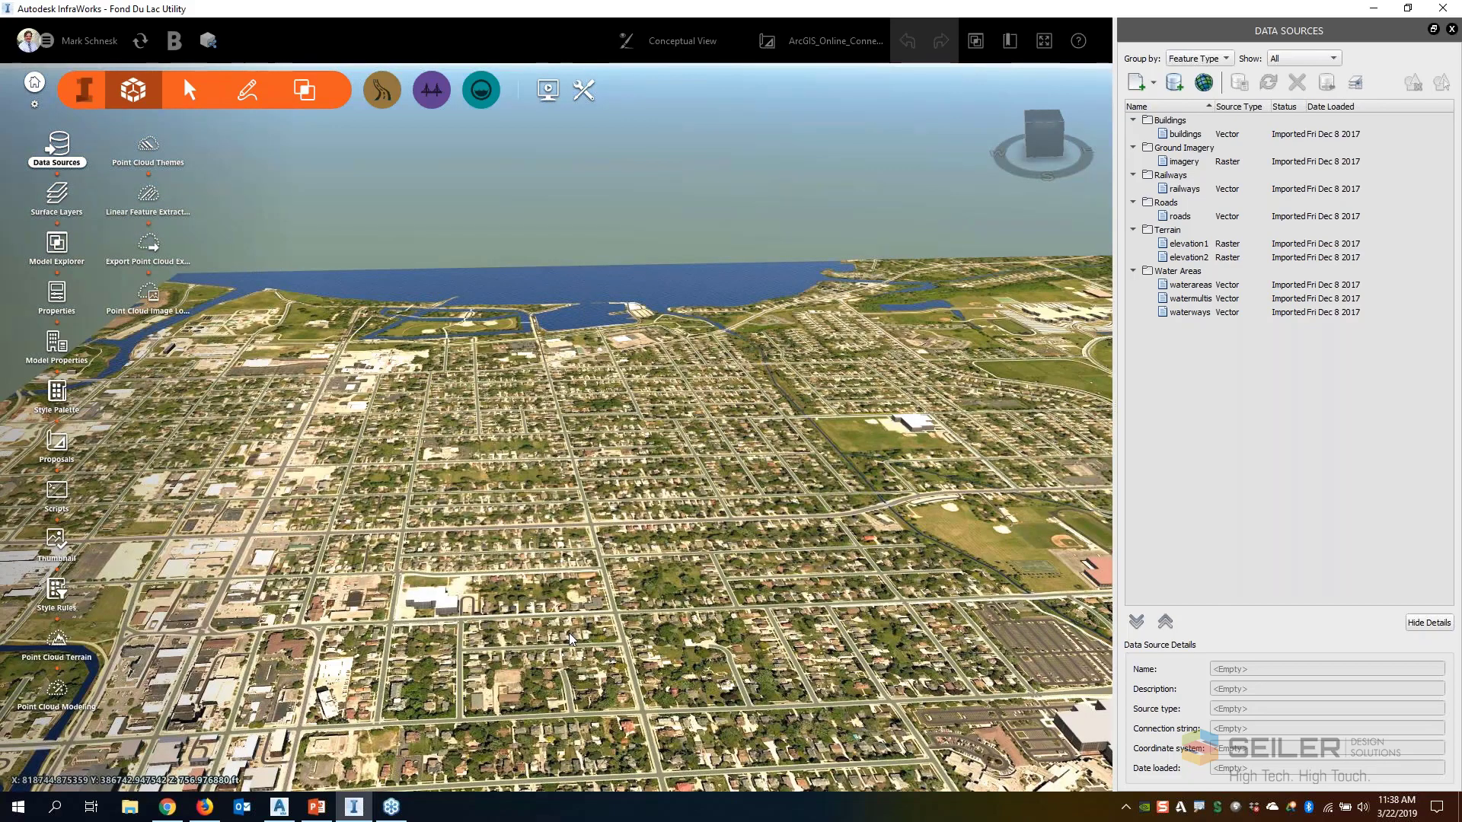
drag(568, 633, 726, 480)
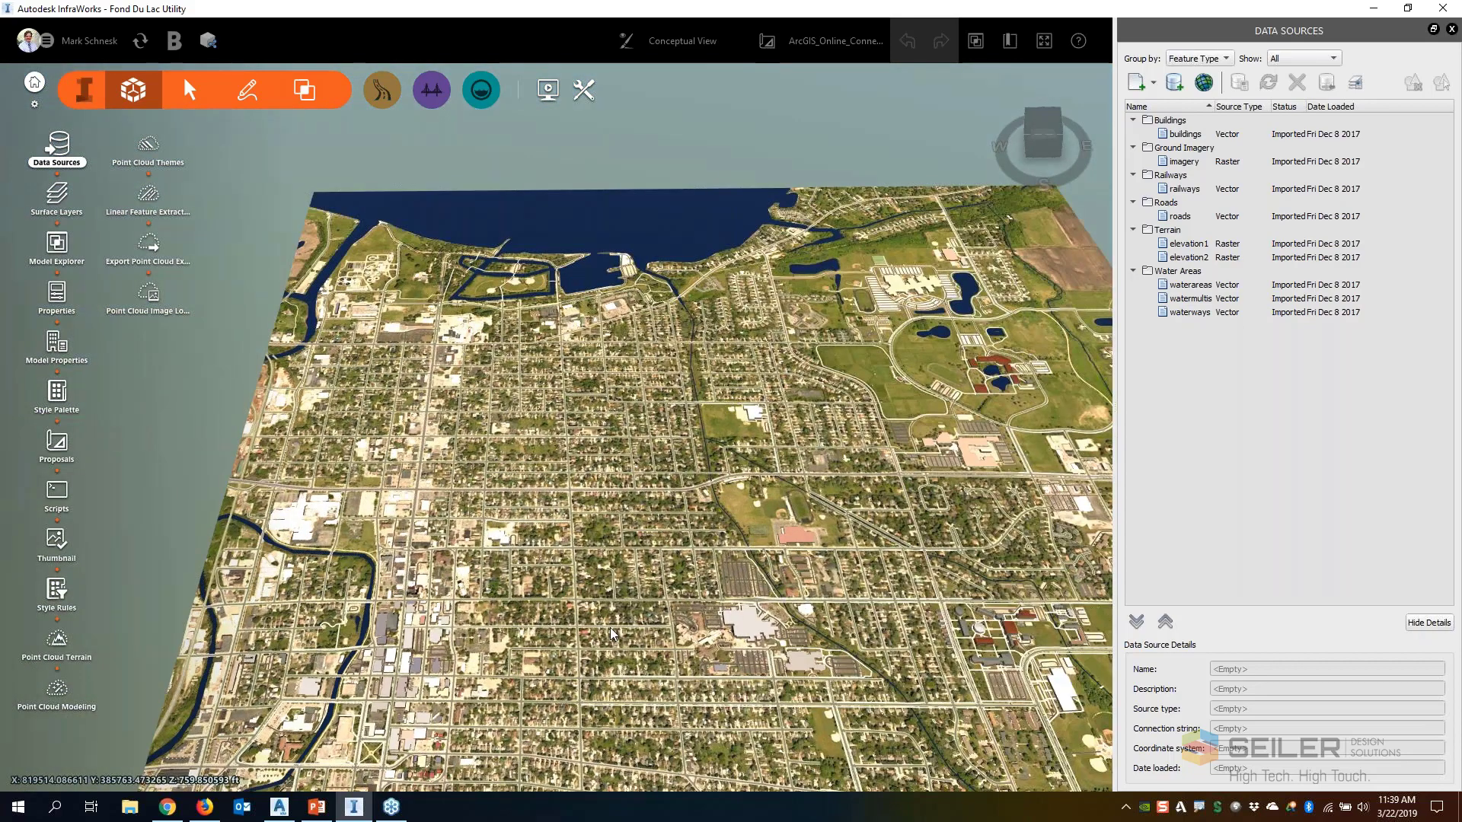
mouse_move(609, 628)
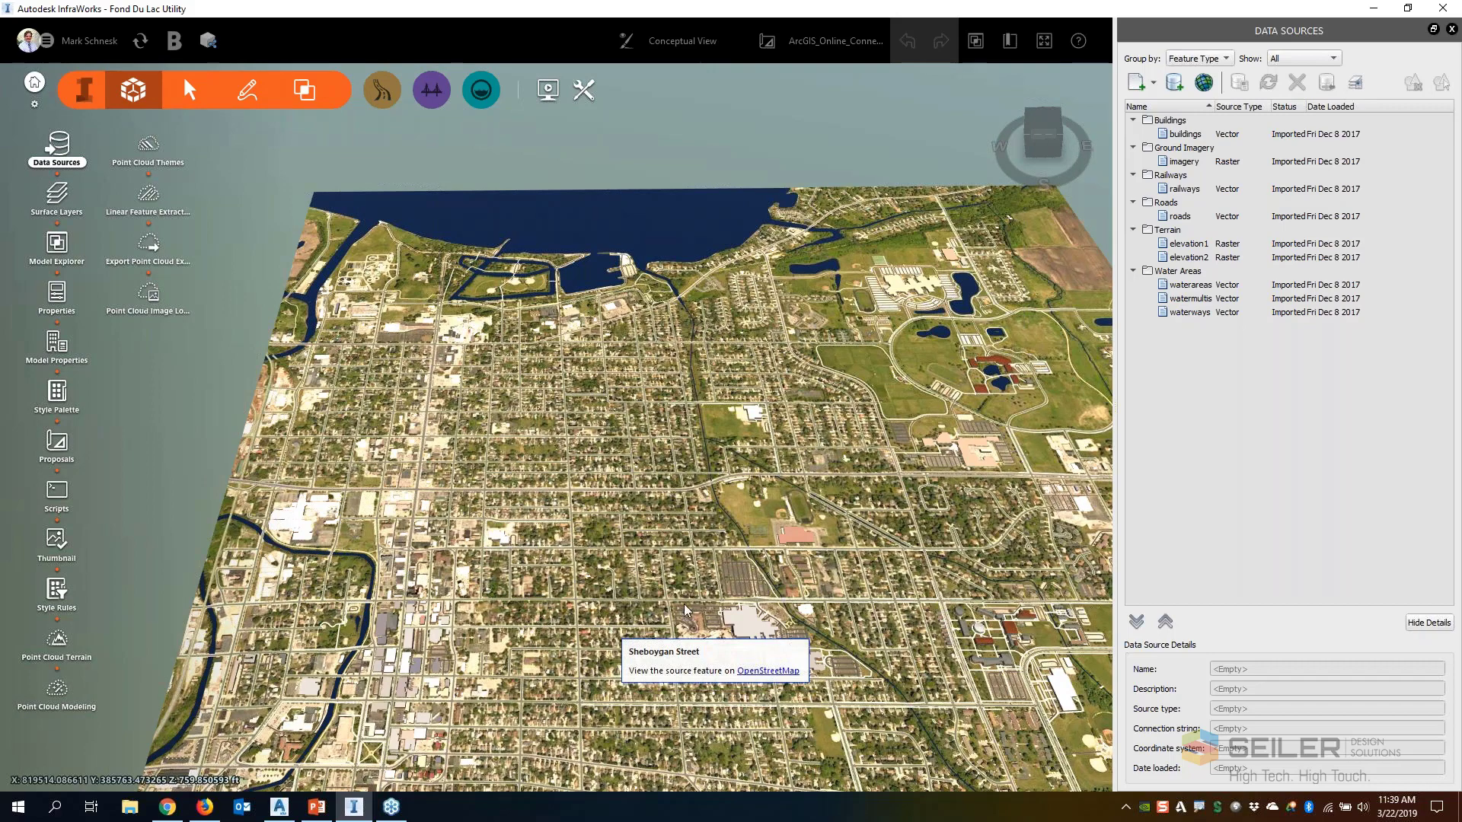
middle_drag(1007, 502, 885, 454)
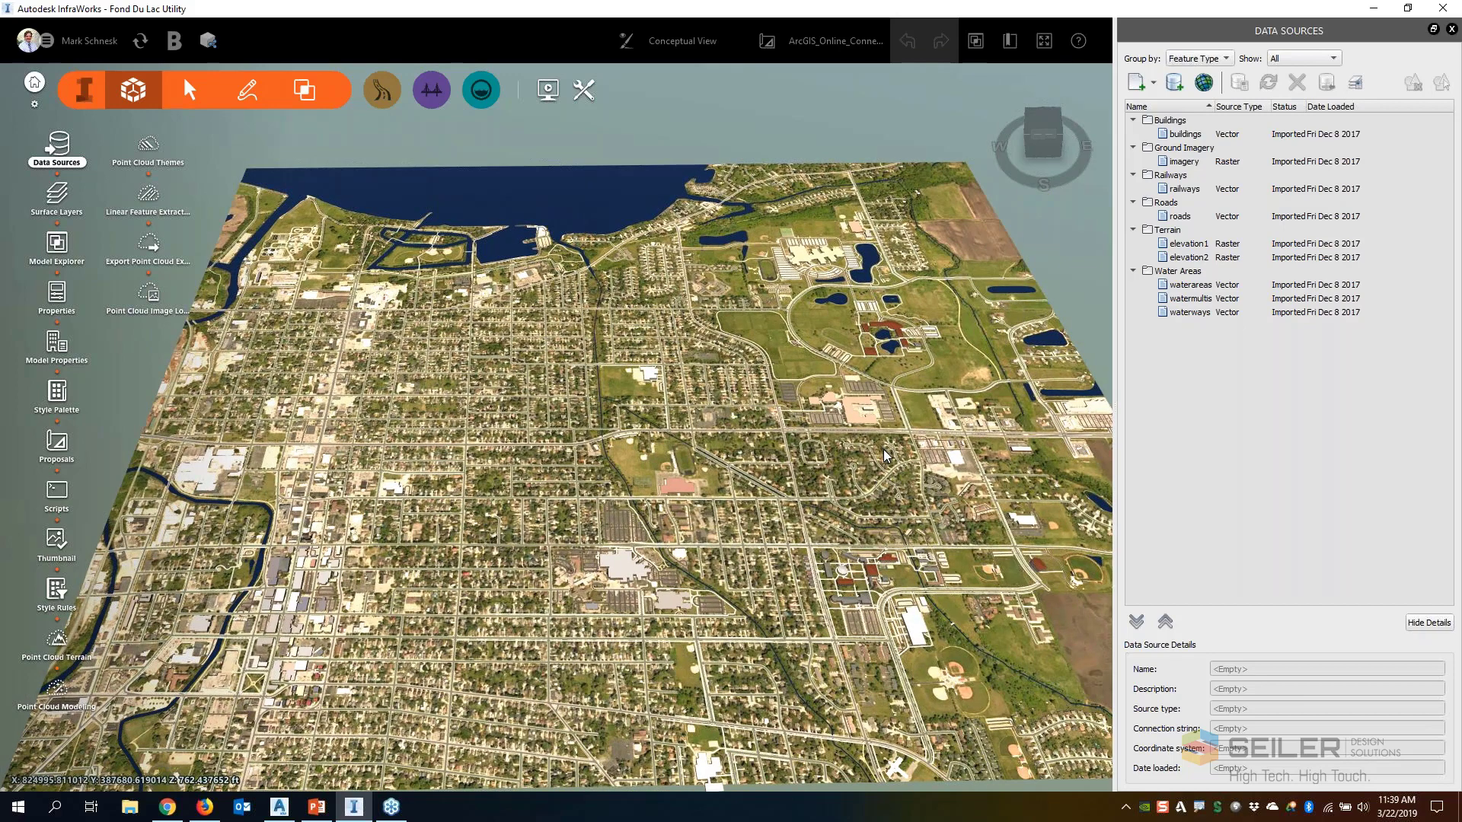
Switch to Firefox and review the maps and layers in the Seiler Design Solutions ArcGIS gallery
click(213, 806)
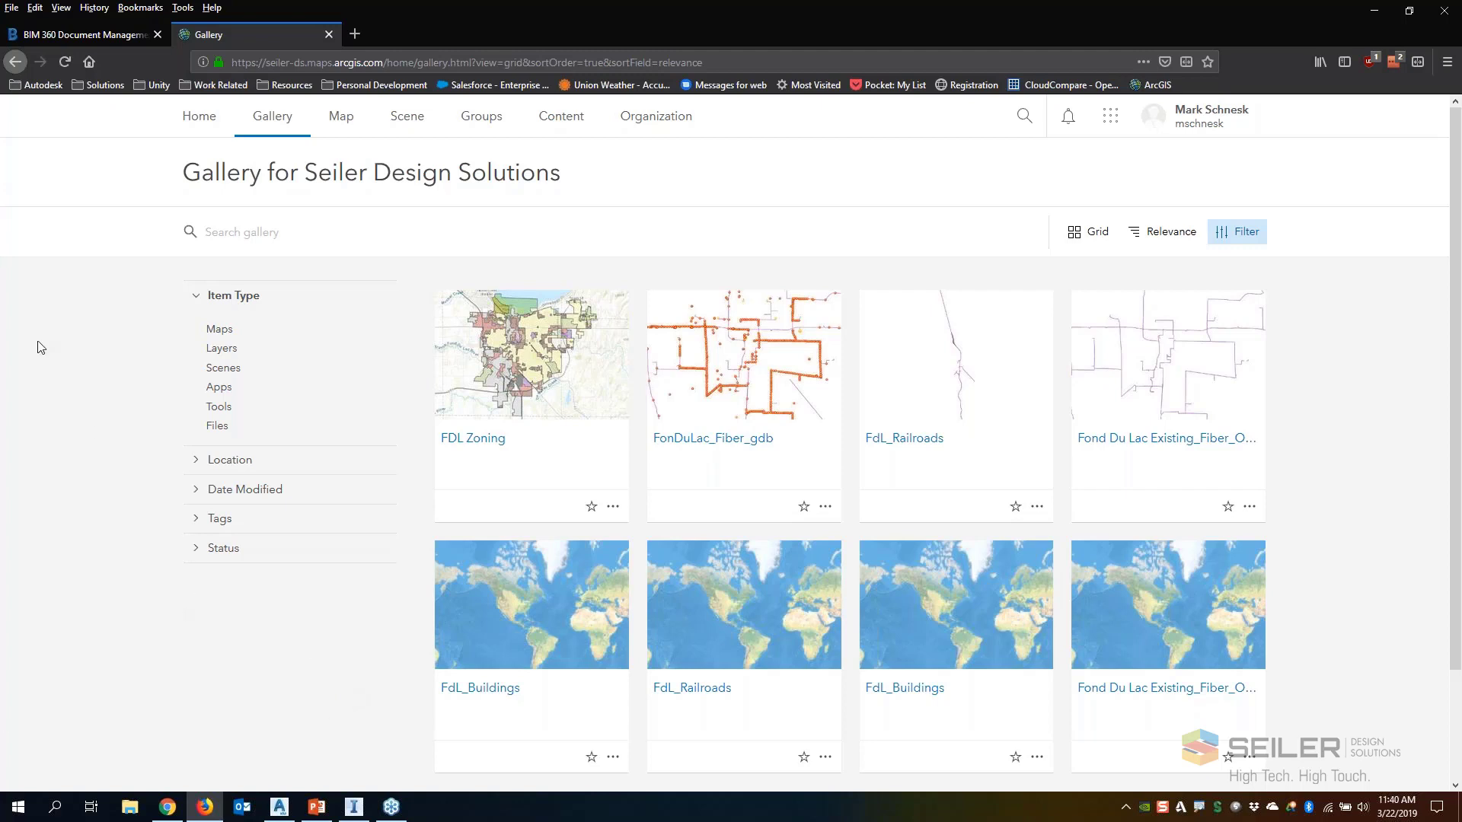
mouse_move(540, 412)
scroll(943, 511, down, 3)
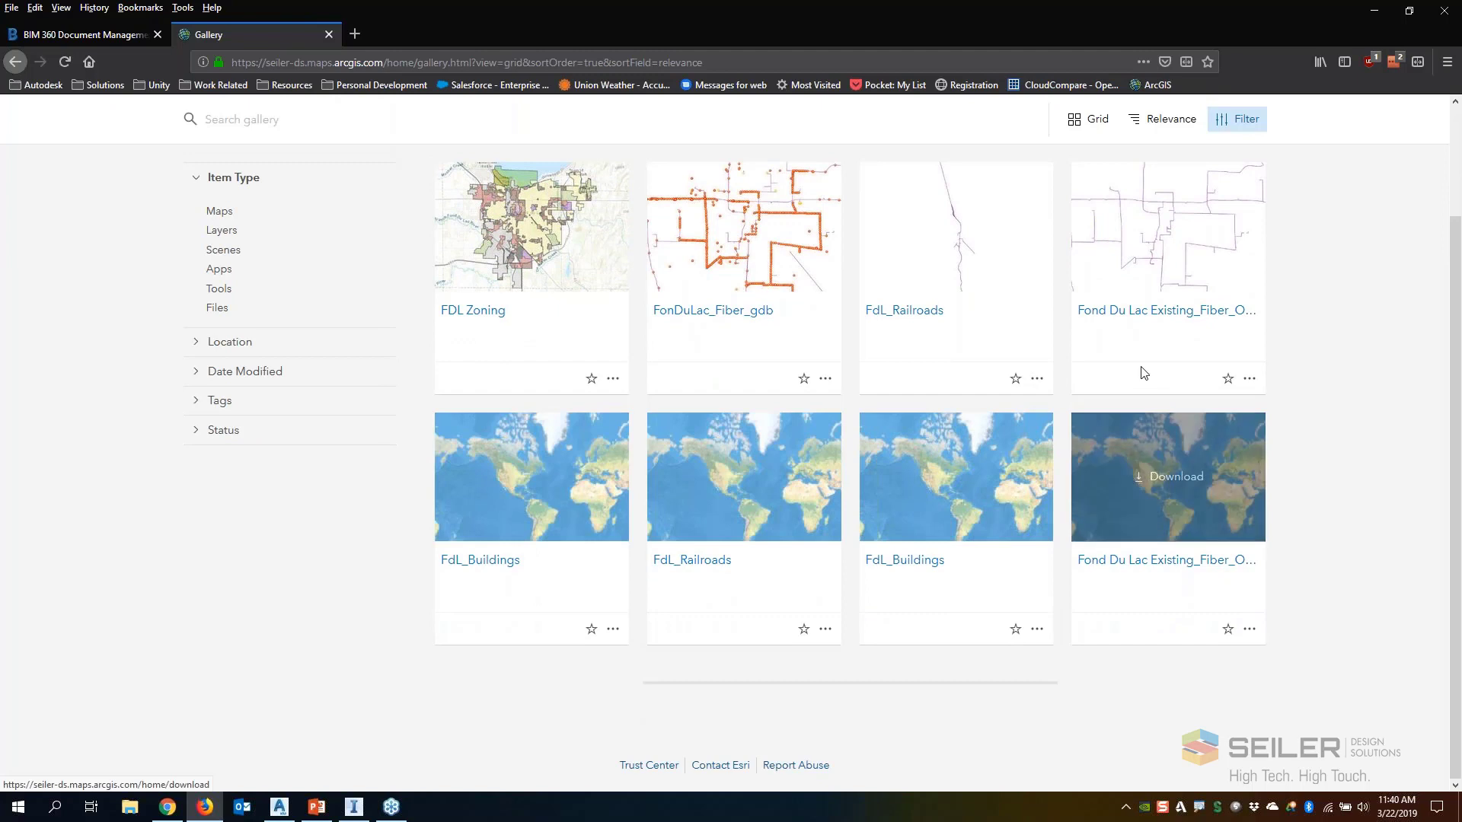
scroll(1137, 365, up, 2)
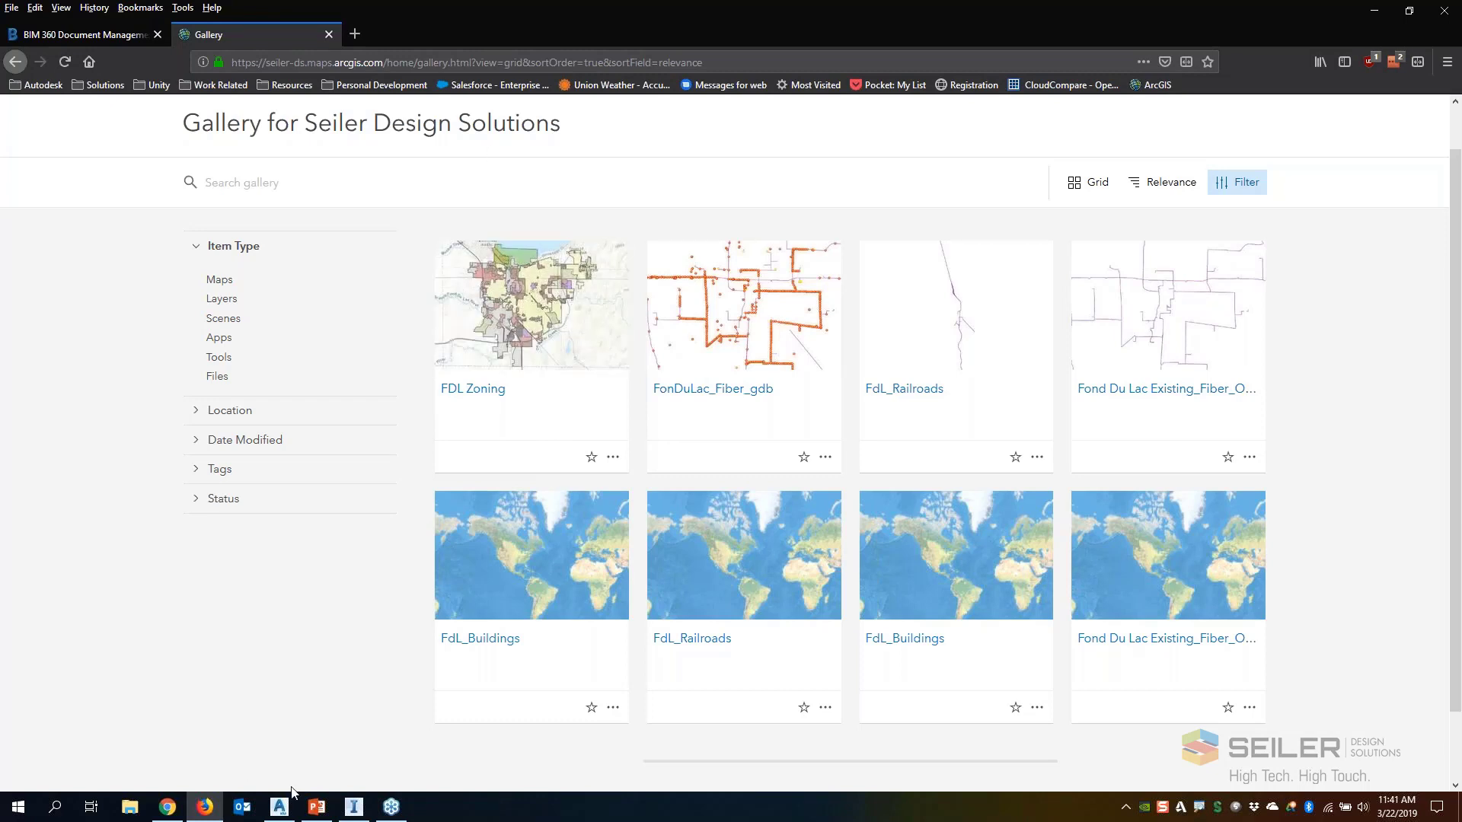
Switch back to InfraWorks and open the Autodesk Connector for ArcGIS to add a data source
click(355, 808)
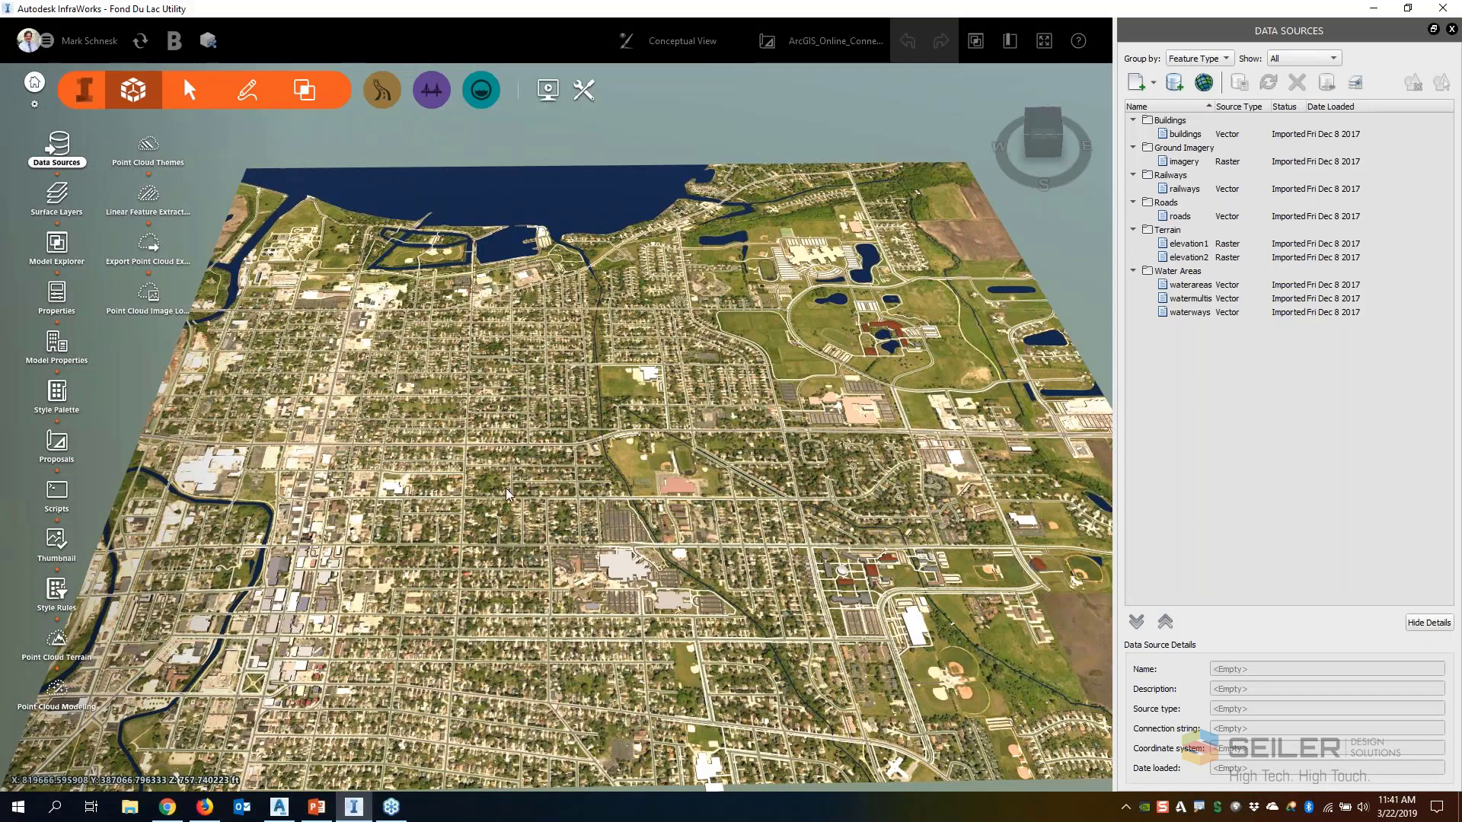
scroll(565, 349, up, 2)
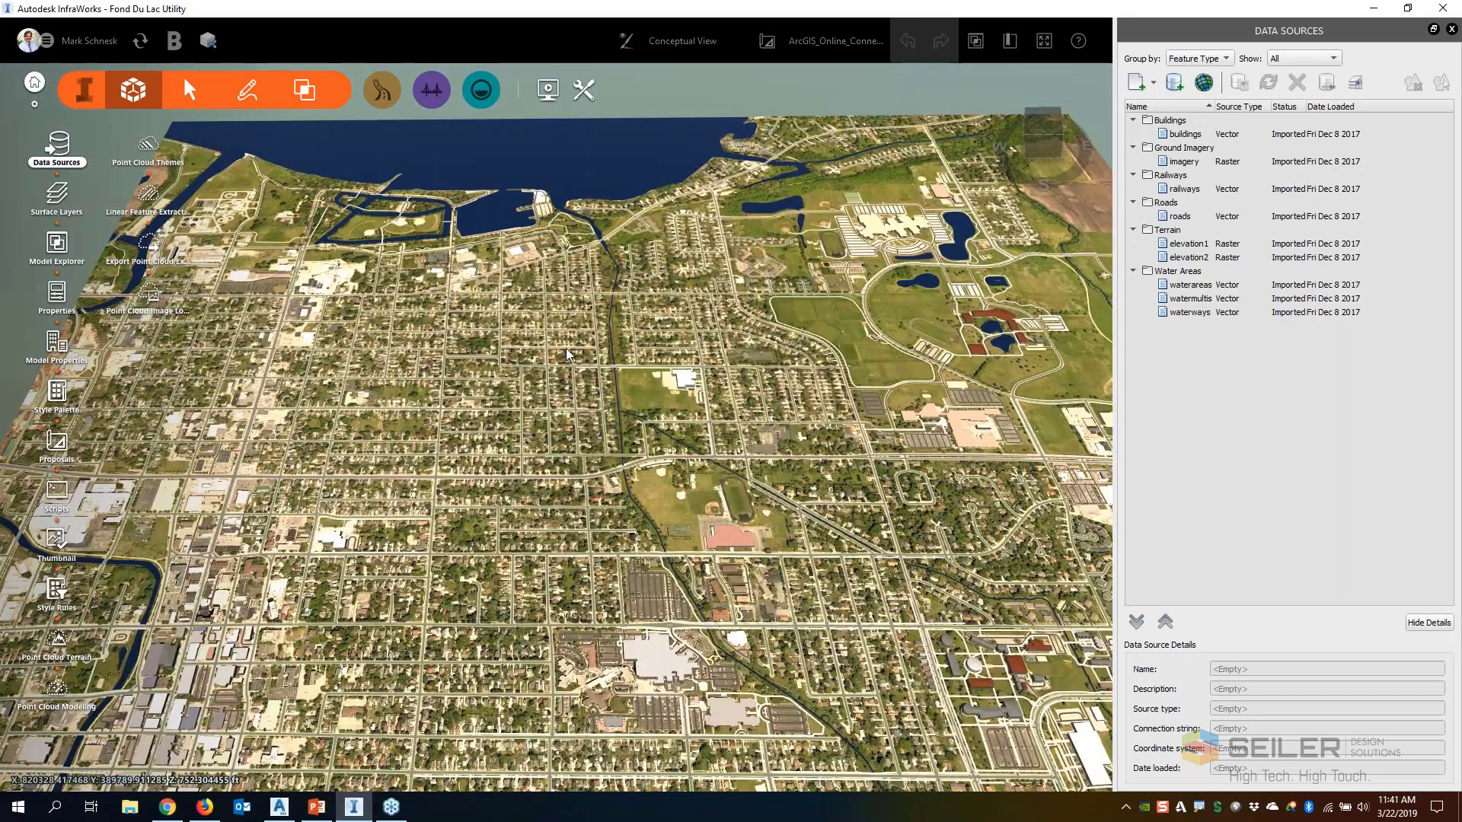
scroll(710, 454, up, 2)
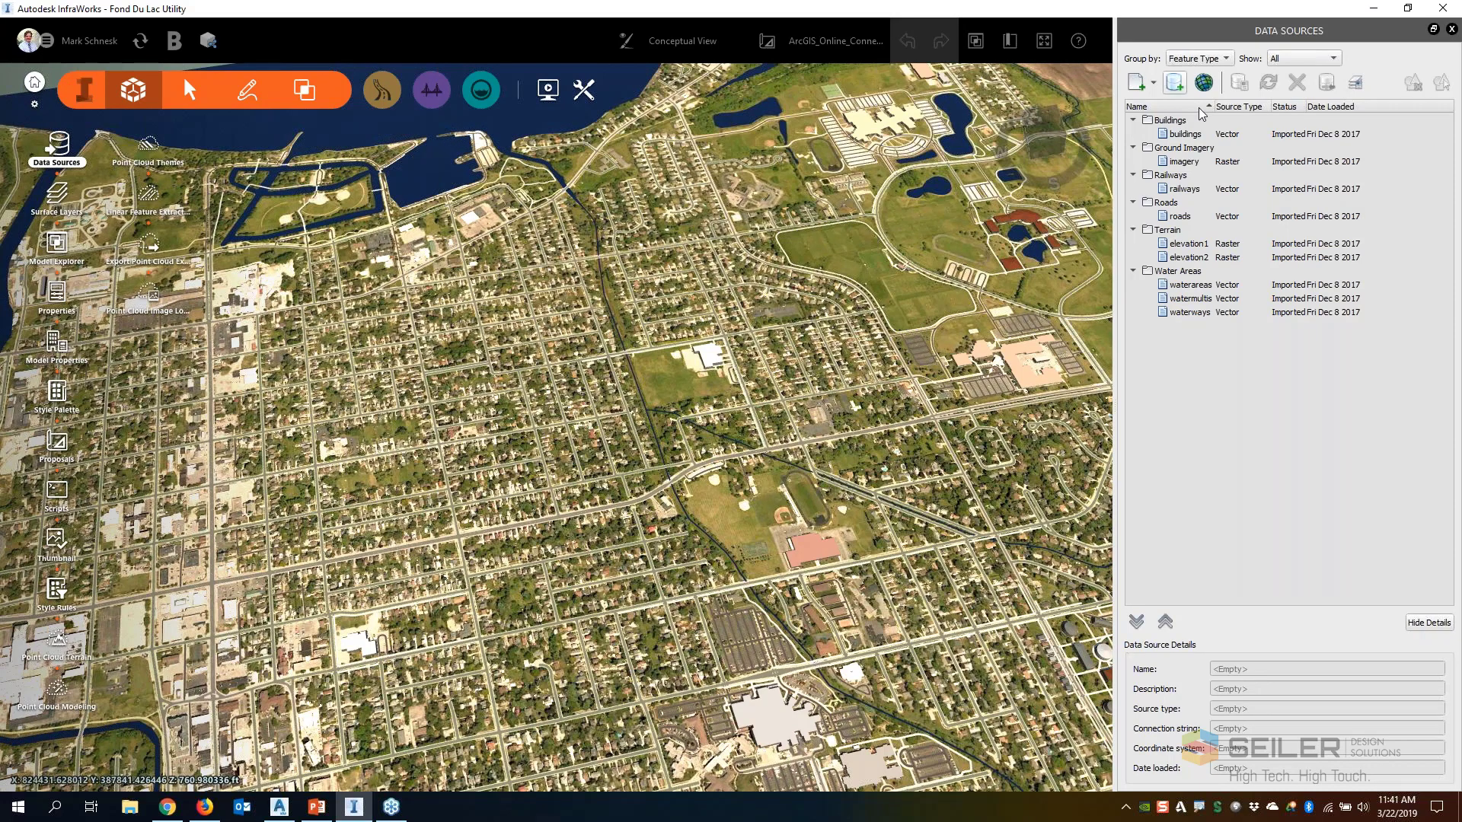
mouse_move(1226, 68)
mouse_down()
mouse_move(1207, 56)
mouse_move(1164, 187)
mouse_up()
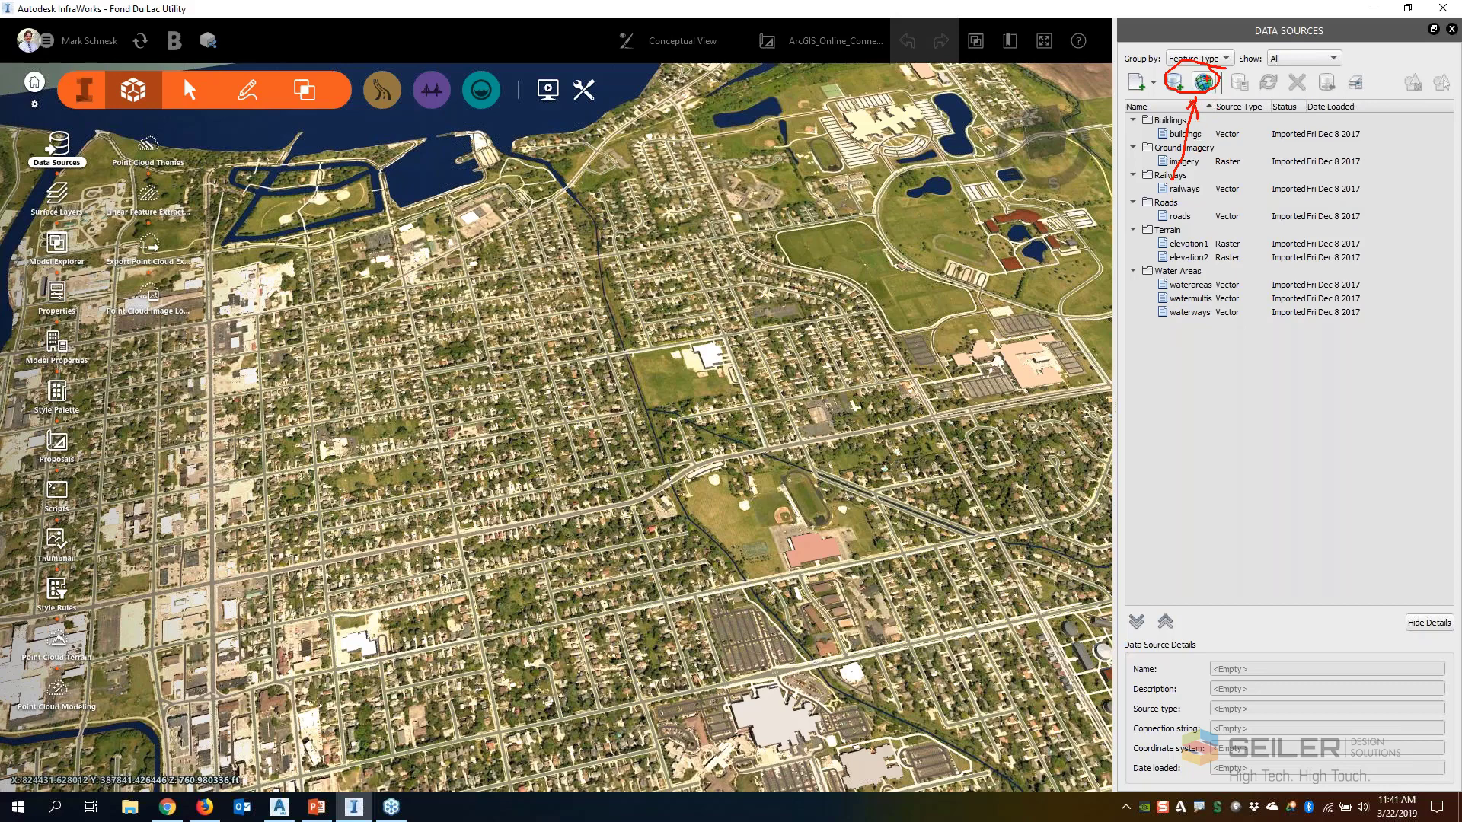
key(Escape)
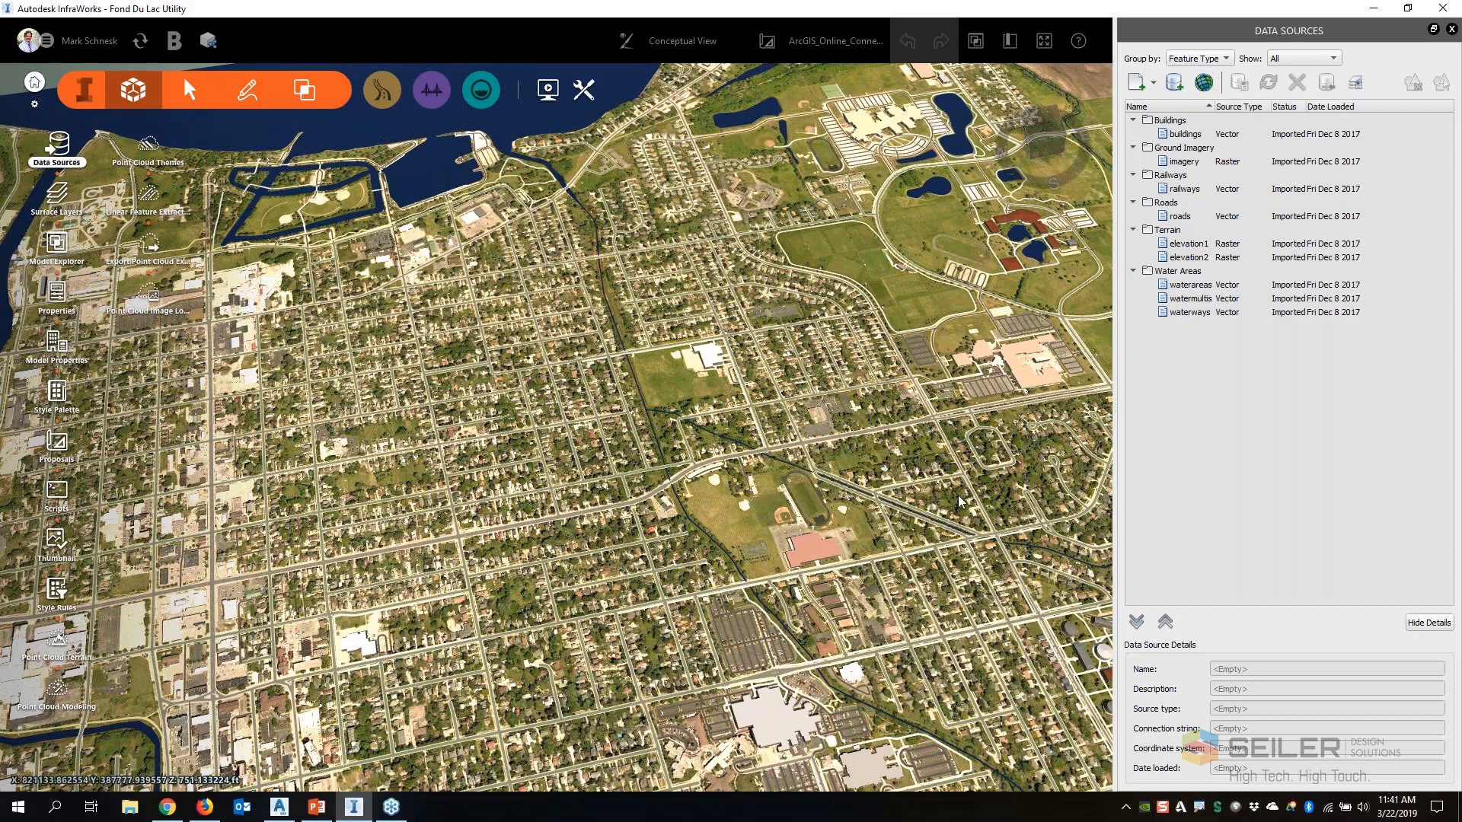
click(1214, 86)
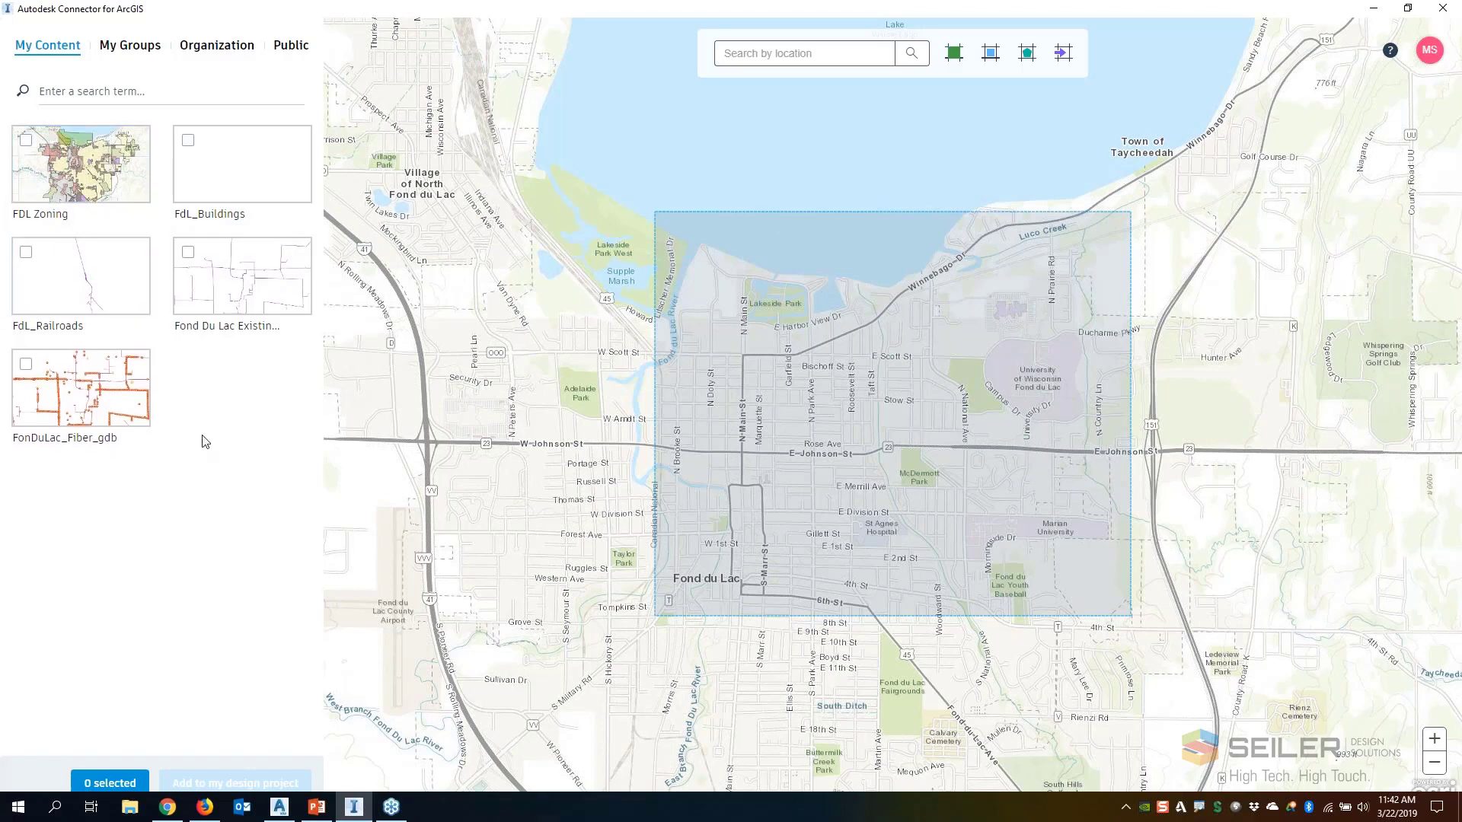
Add the FDL Zoning content to the design project with its Zones layer assigned to the Coverage Areas feature type
click(27, 143)
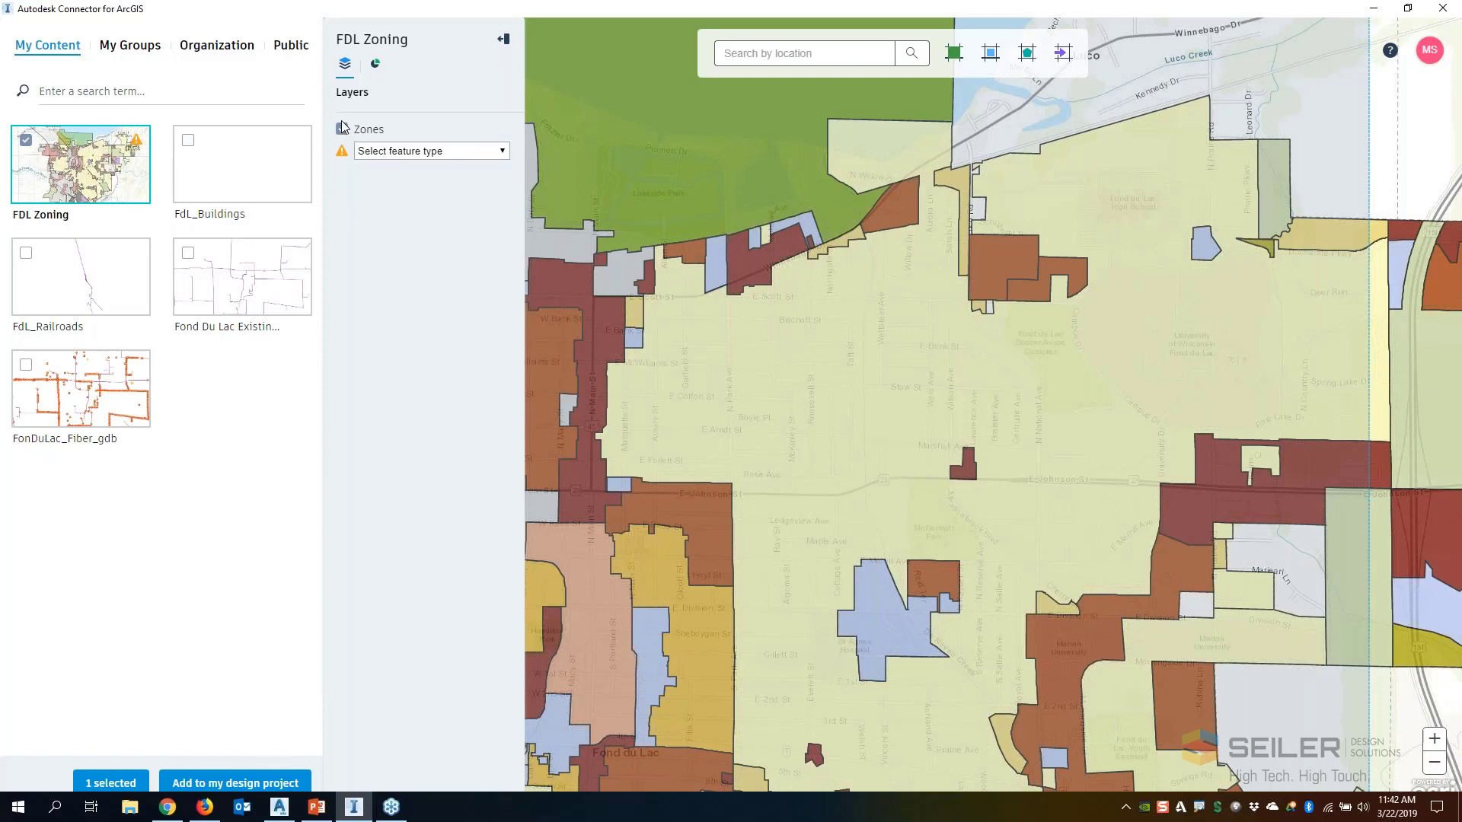
click(504, 151)
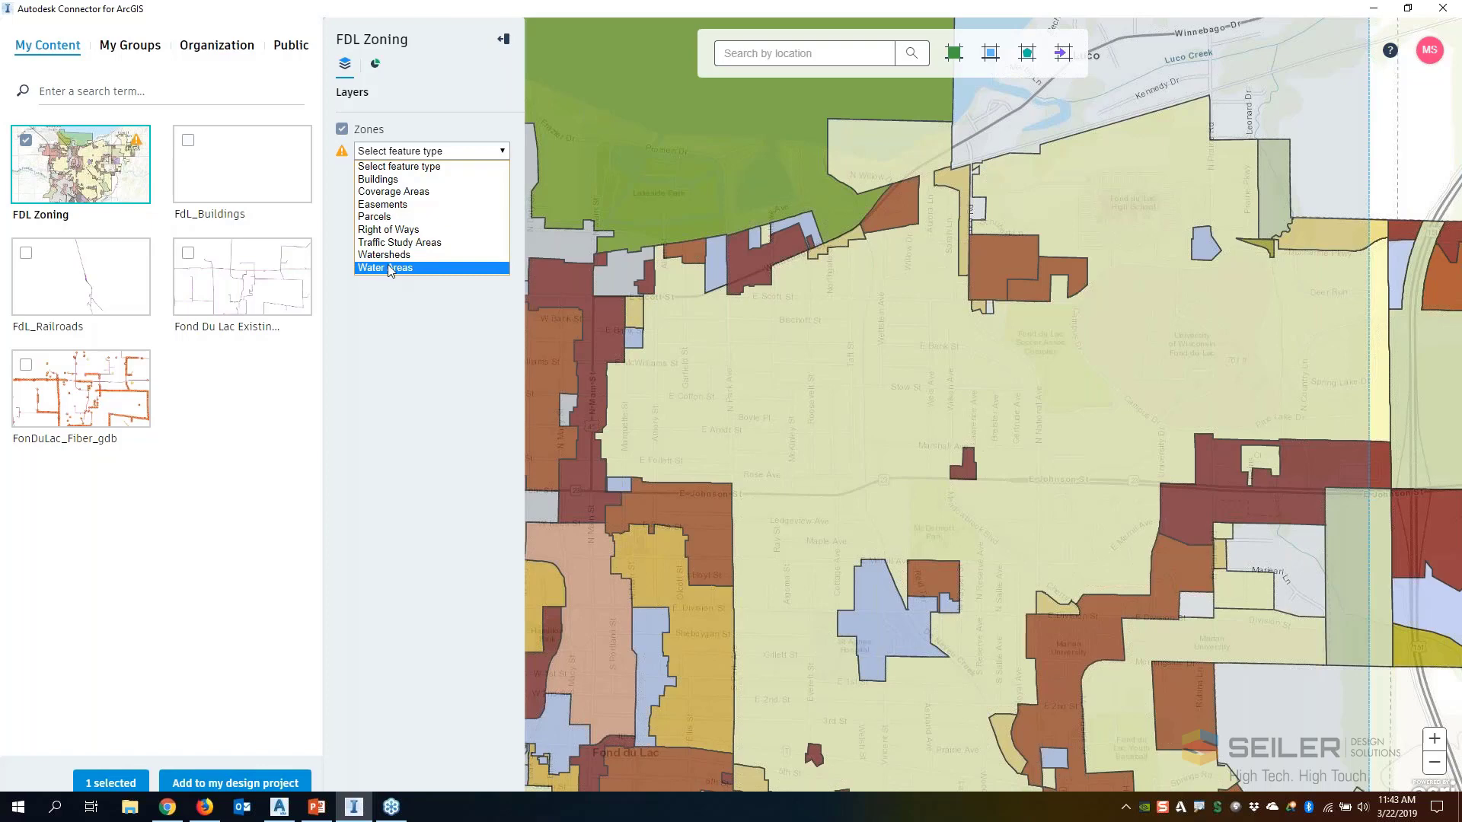
click(406, 194)
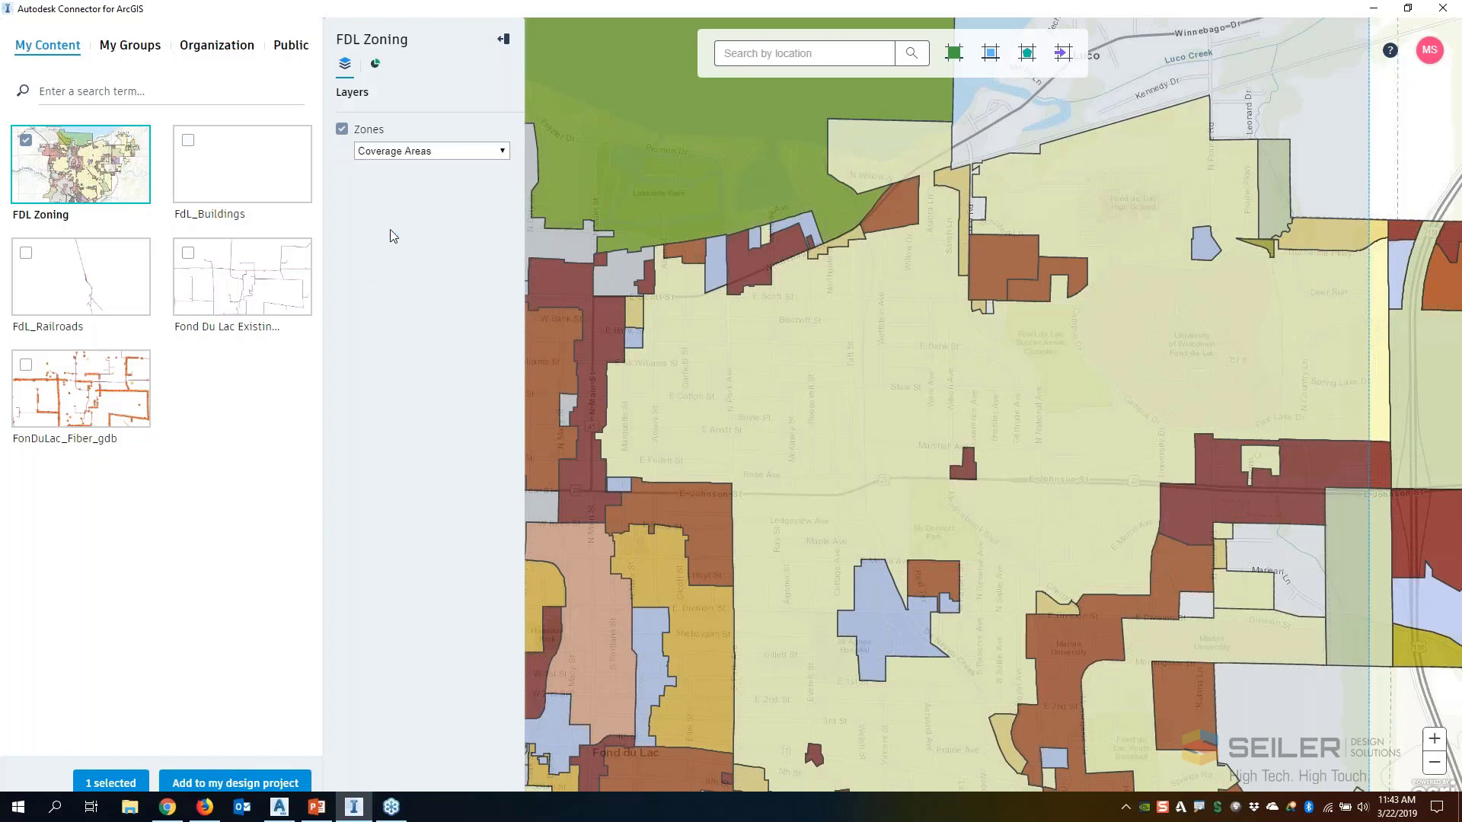
click(212, 784)
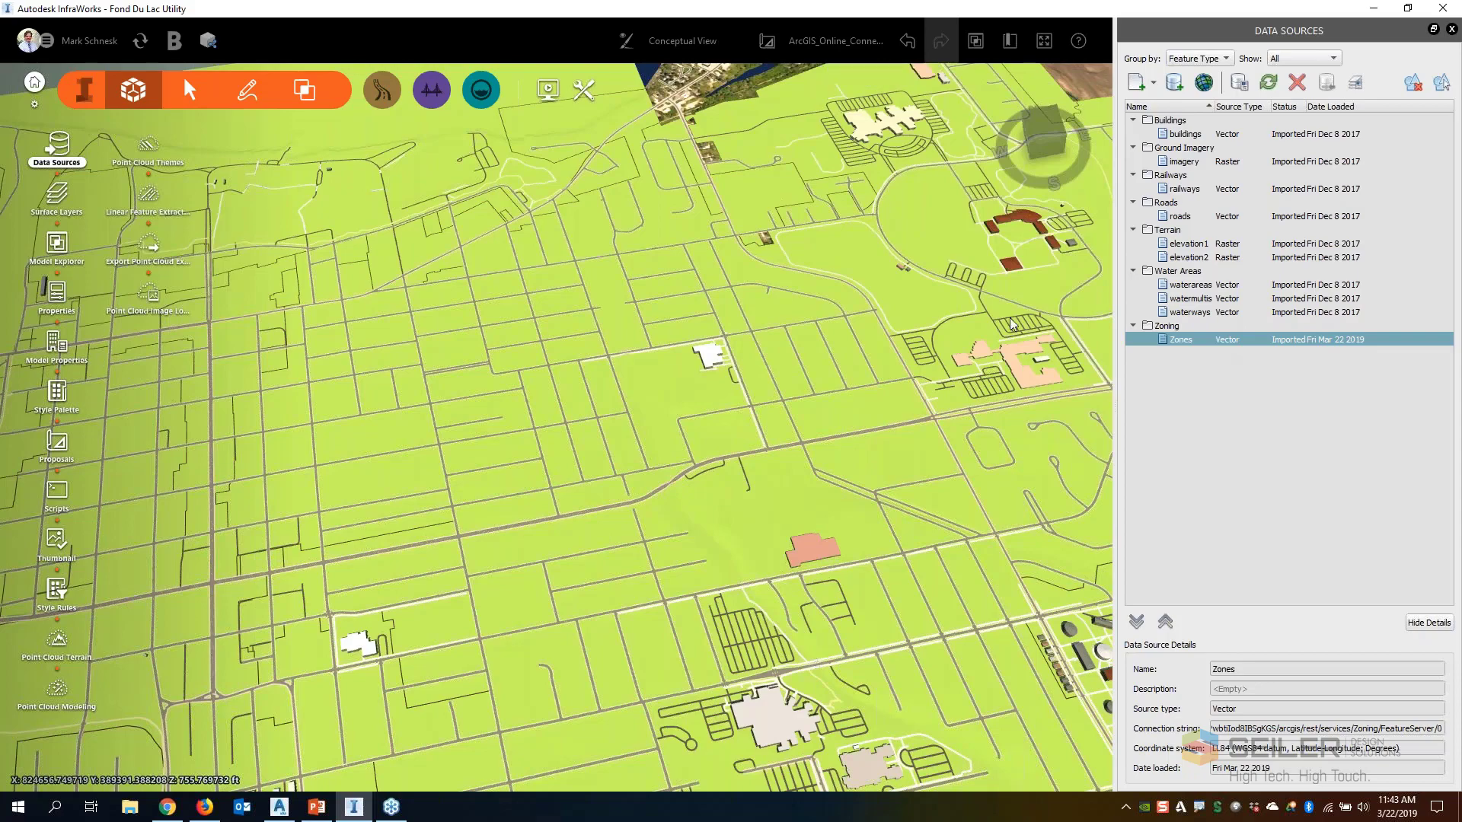
Select the large zoning area covering the middle of the model and review its properties down to the extended attributes
scroll(849, 286, down, 6)
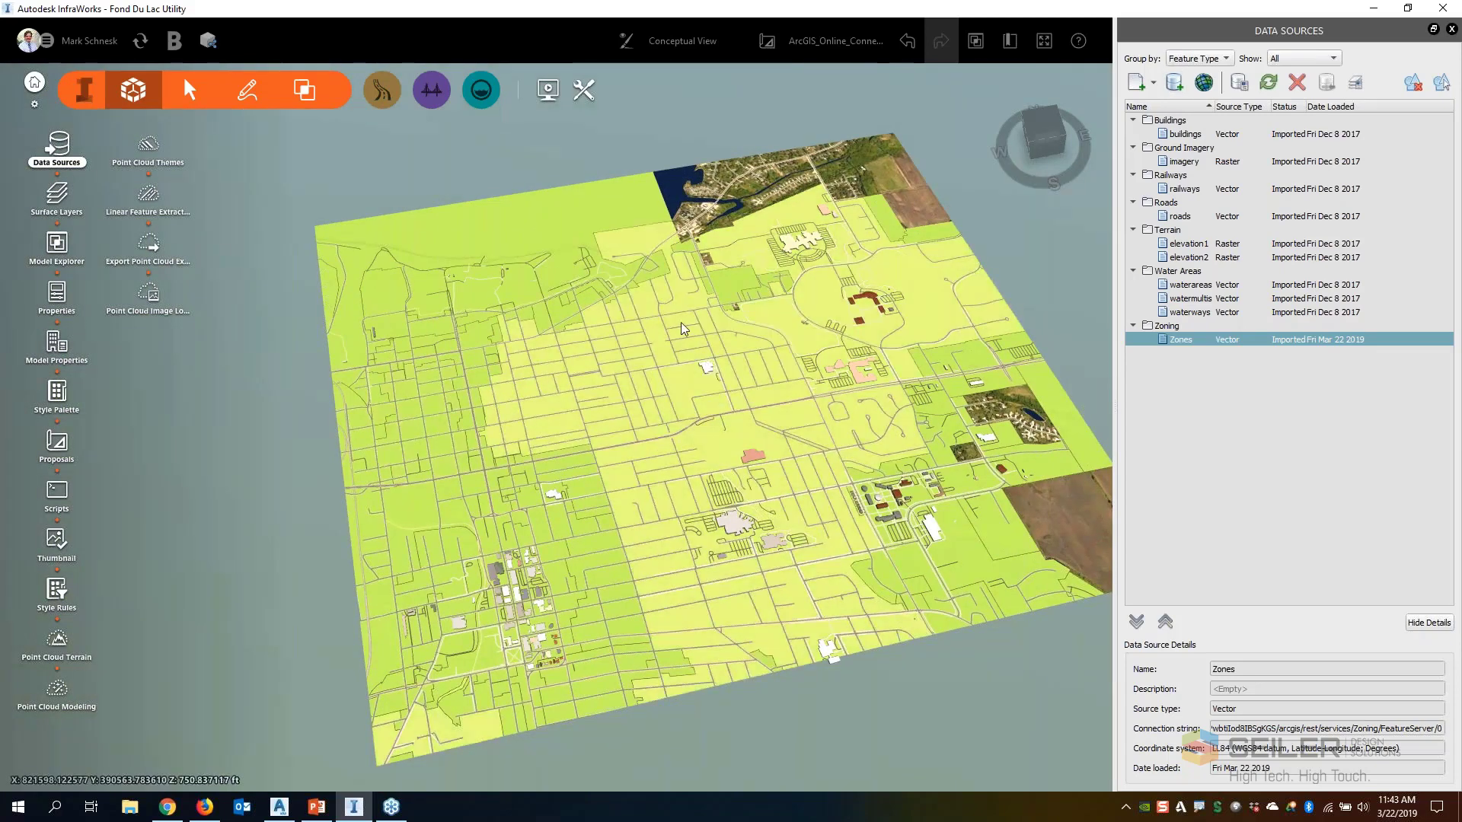
click(791, 563)
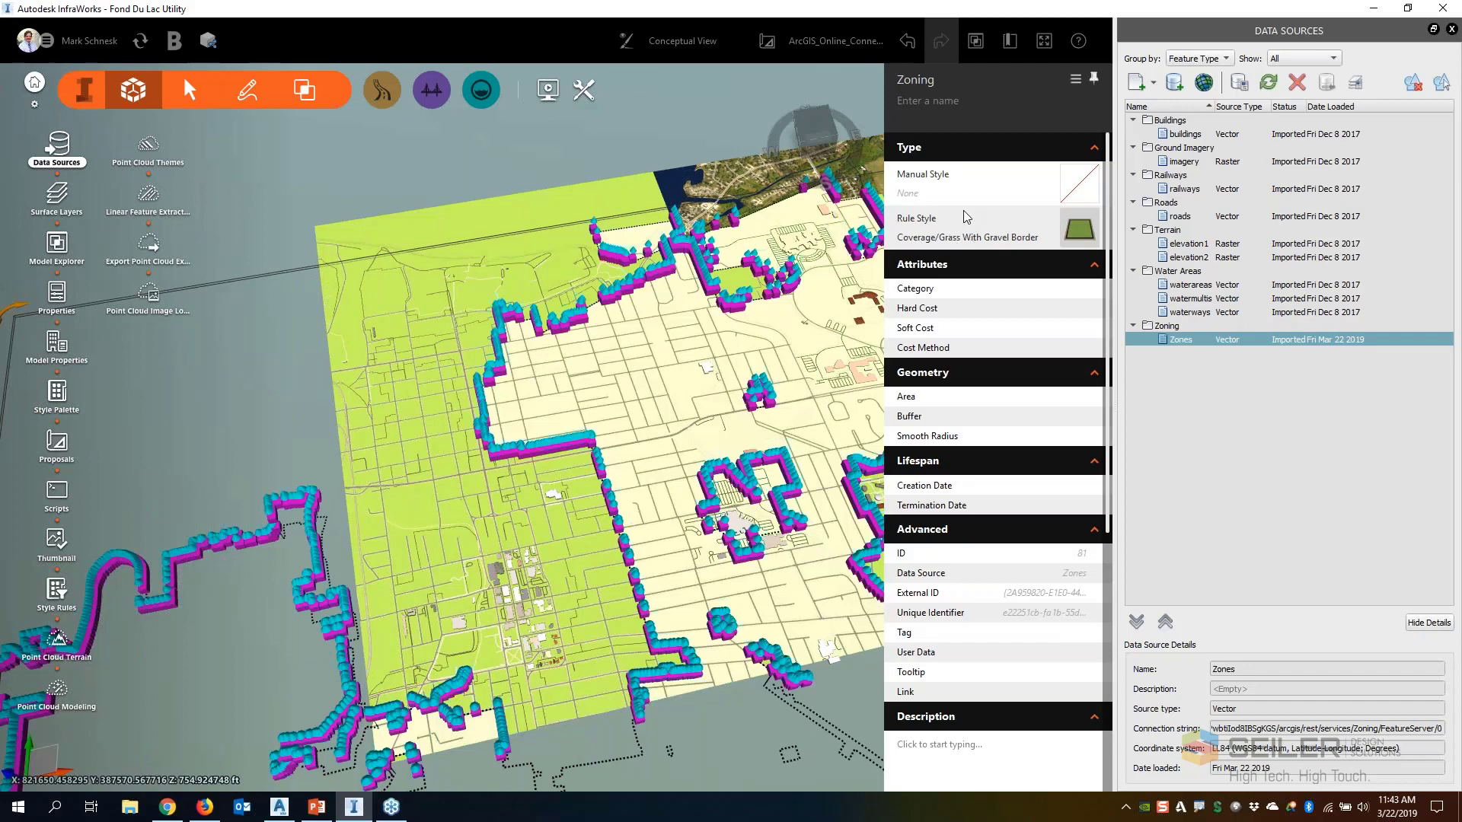
scroll(965, 217, down, 4)
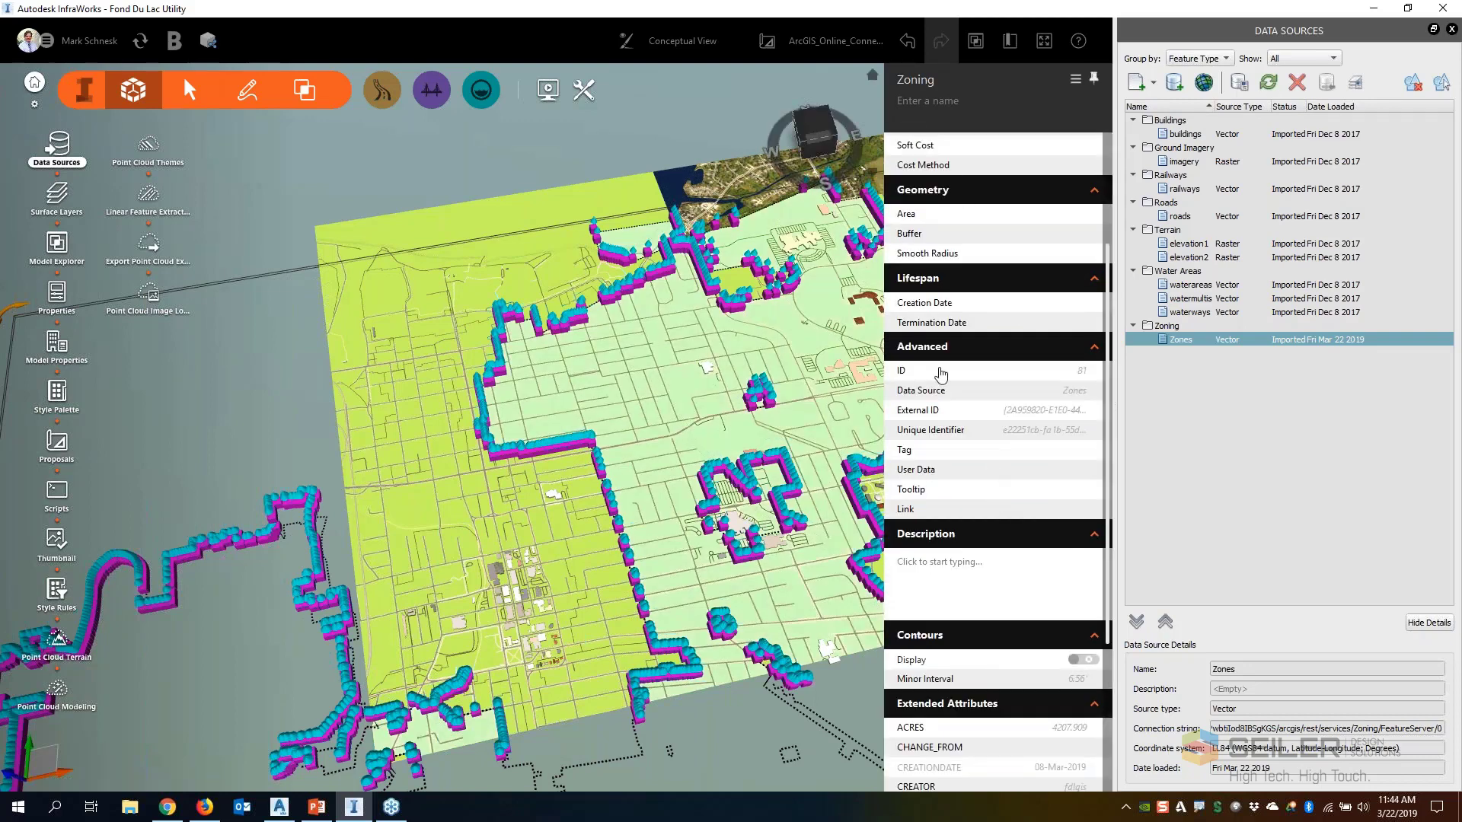
scroll(912, 368, down, 3)
scroll(951, 366, down, 2)
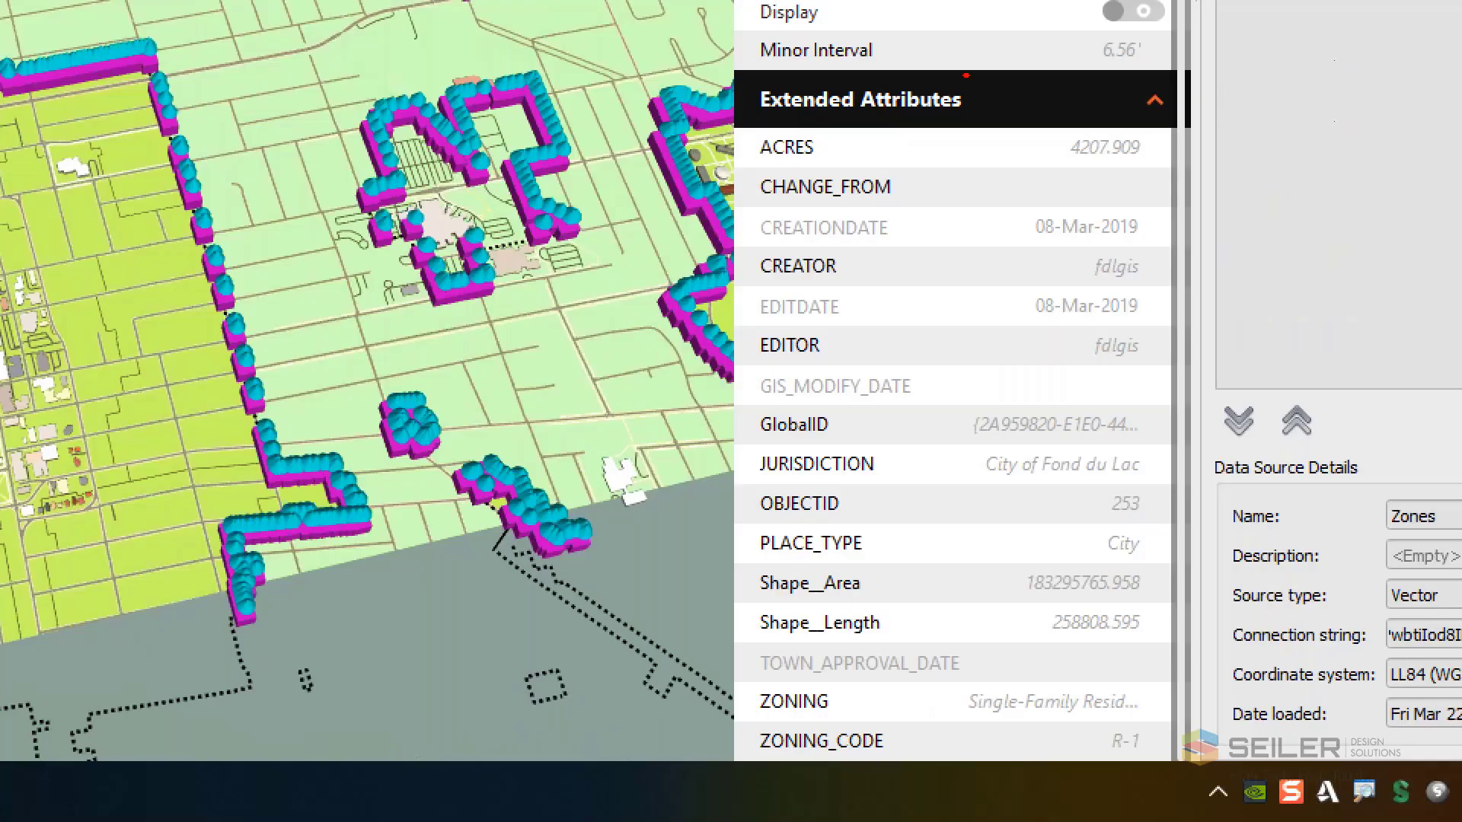
mouse_move(966, 76)
mouse_down()
mouse_move(708, 111)
mouse_move(986, 76)
mouse_move(906, 63)
mouse_up()
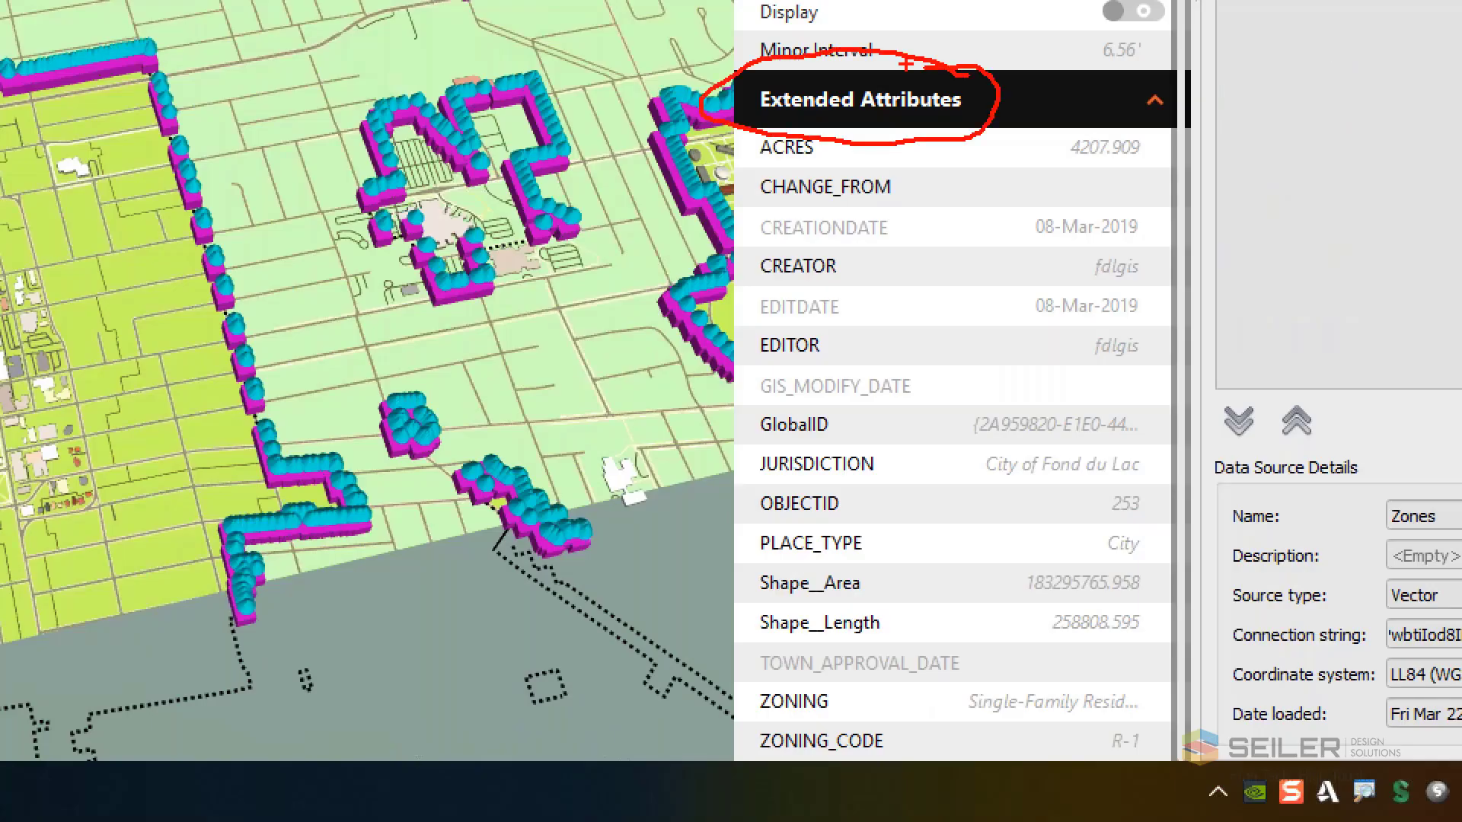
mouse_move(1146, 116)
mouse_down()
mouse_move(1187, 133)
mouse_move(1176, 672)
mouse_move(1056, 780)
mouse_up()
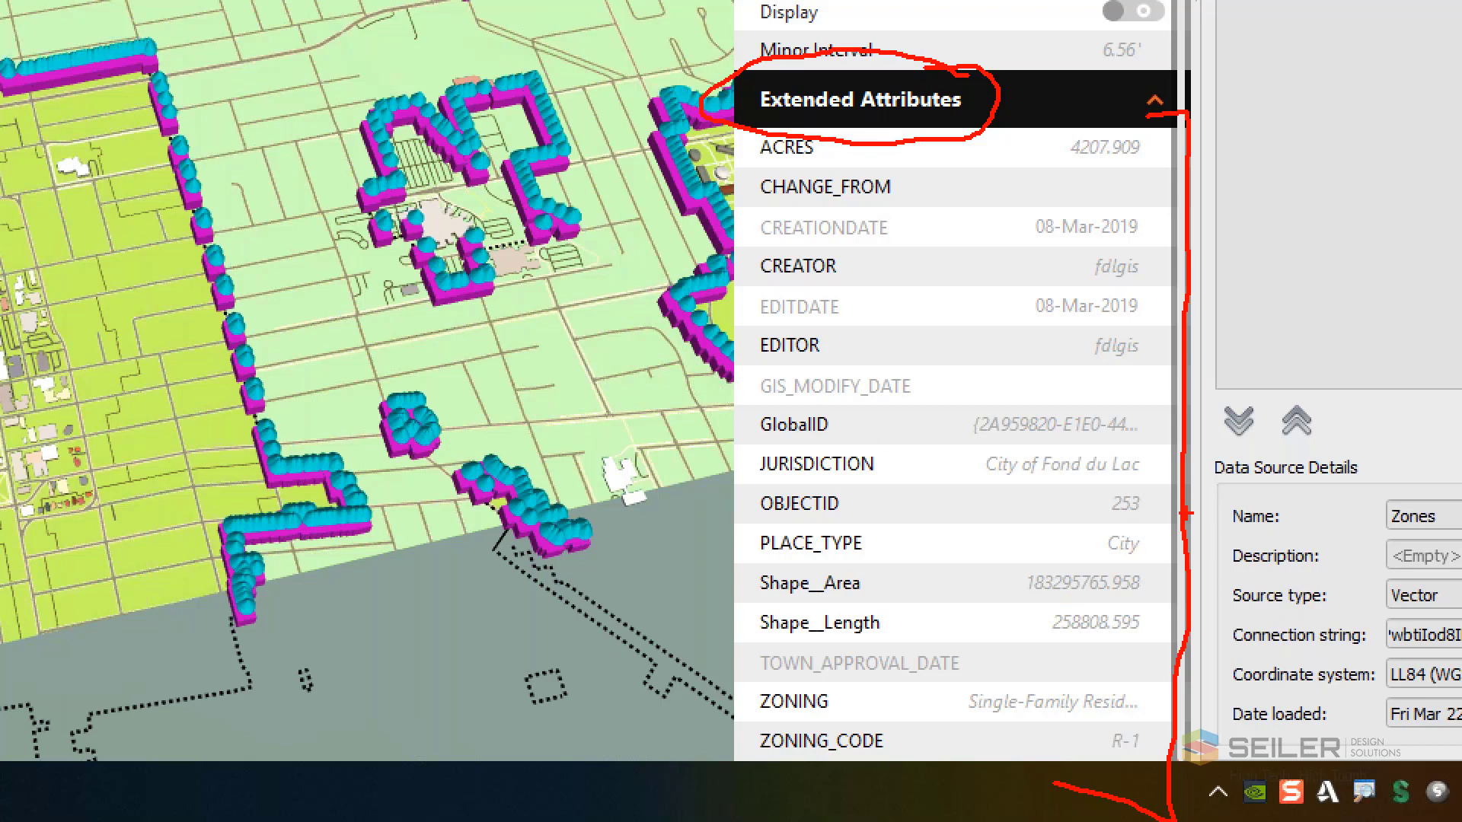
mouse_move(1127, 116)
mouse_down()
mouse_move(1160, 129)
mouse_move(1125, 115)
mouse_up()
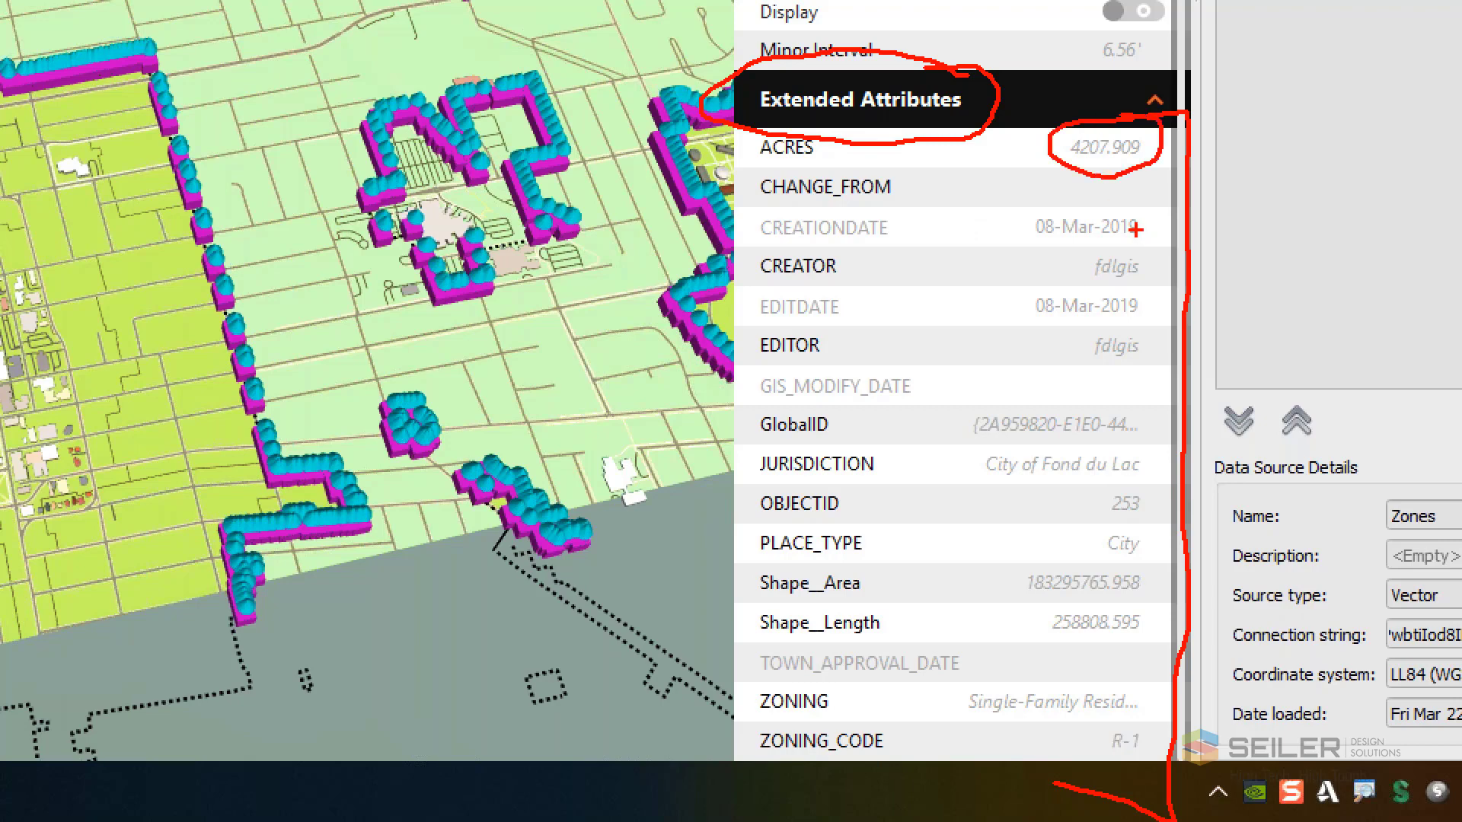
drag(1150, 354, 1193, 323)
drag(1148, 453, 1197, 408)
drag(1140, 587, 1182, 545)
mouse_move(1165, 708)
mouse_down()
mouse_move(1142, 696)
mouse_move(1085, 754)
mouse_move(1150, 692)
mouse_up()
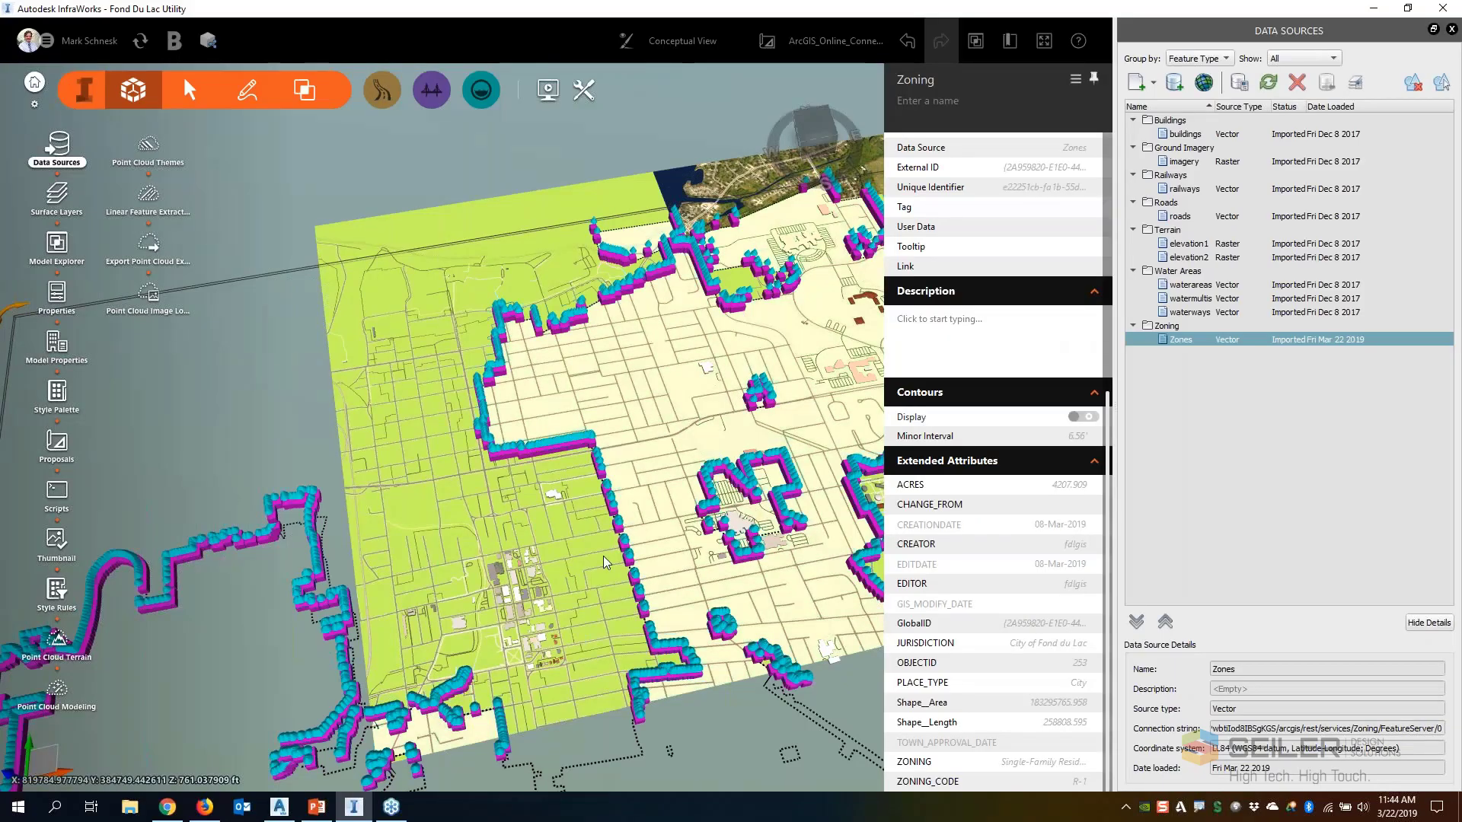
Select two smaller zoning areas near the downtown buildings in turn to compare their extended attributes
click(596, 551)
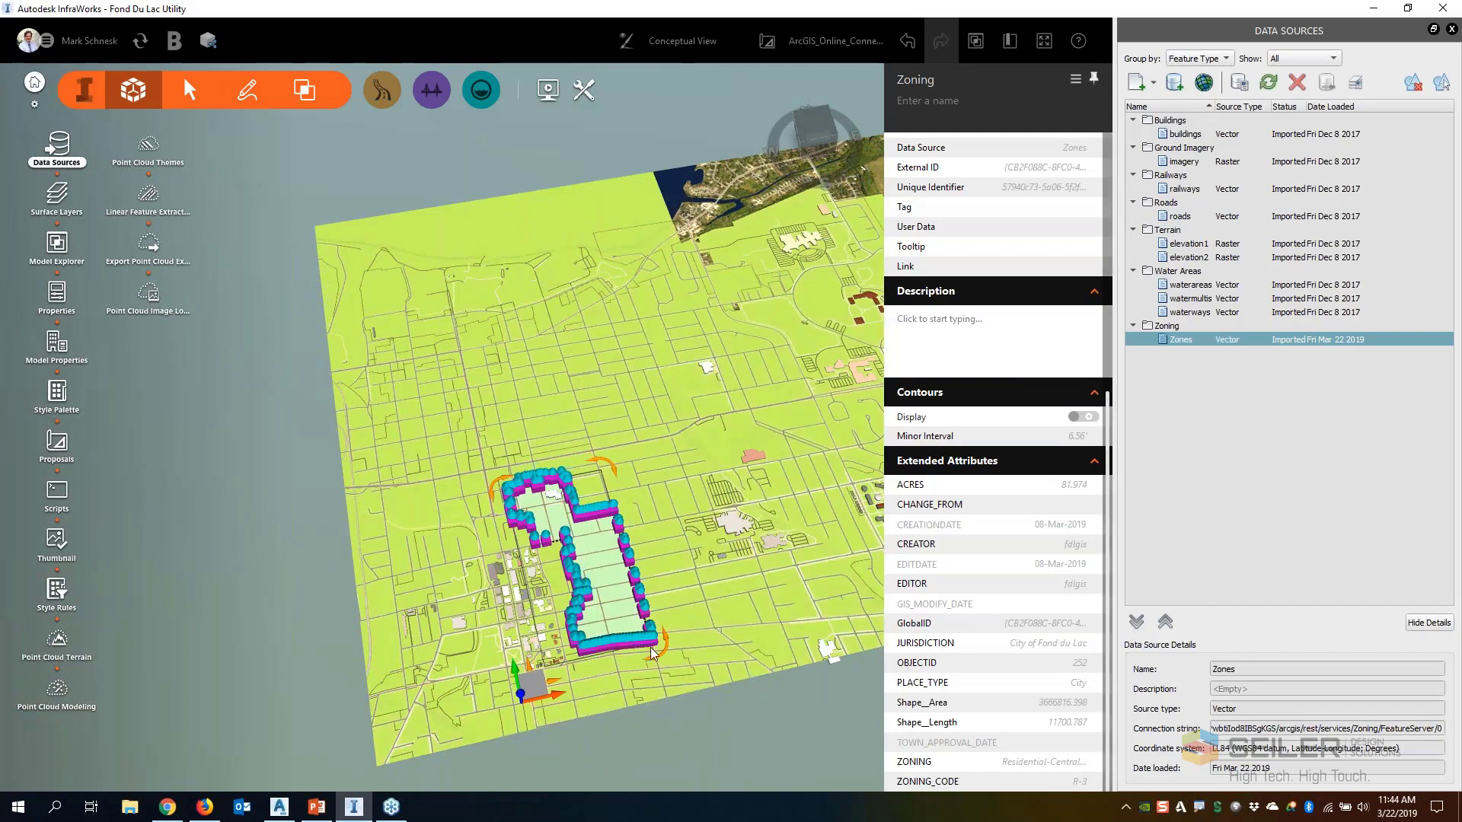
click(491, 652)
click(491, 653)
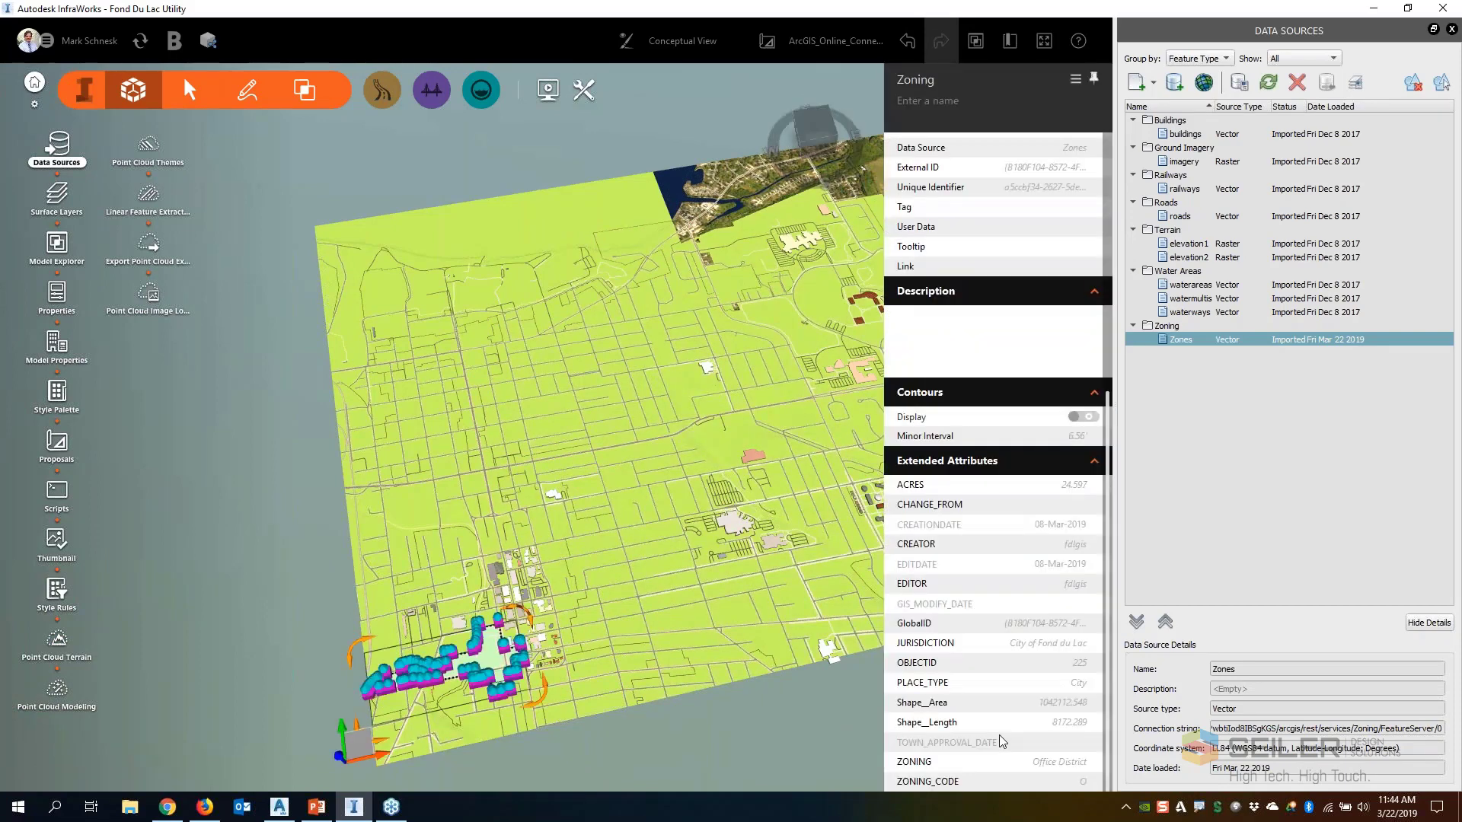
Select the zoning area covering the downtown buildings and check its zoning name and code in the extended attributes
click(530, 618)
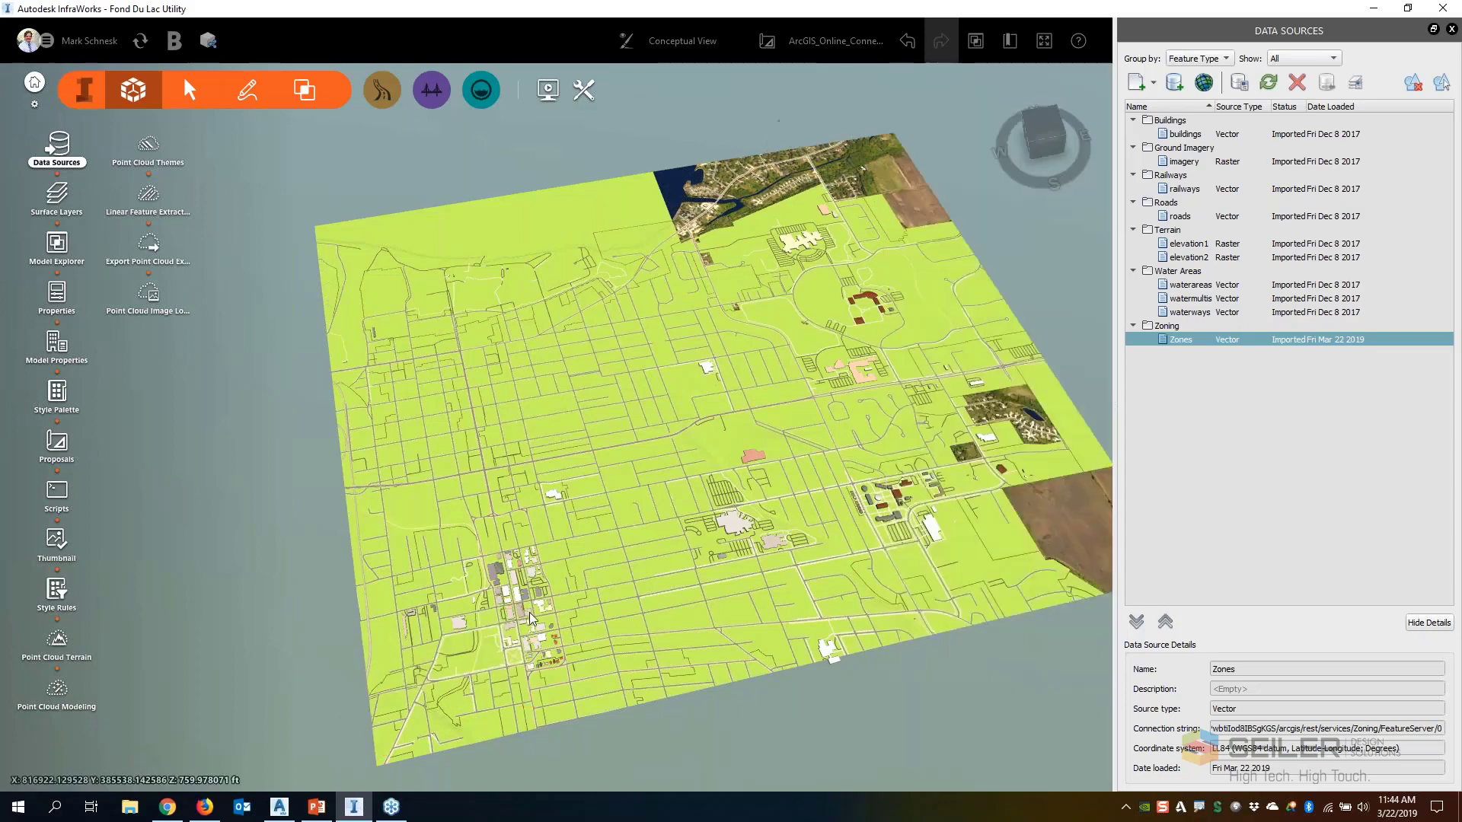
click(530, 618)
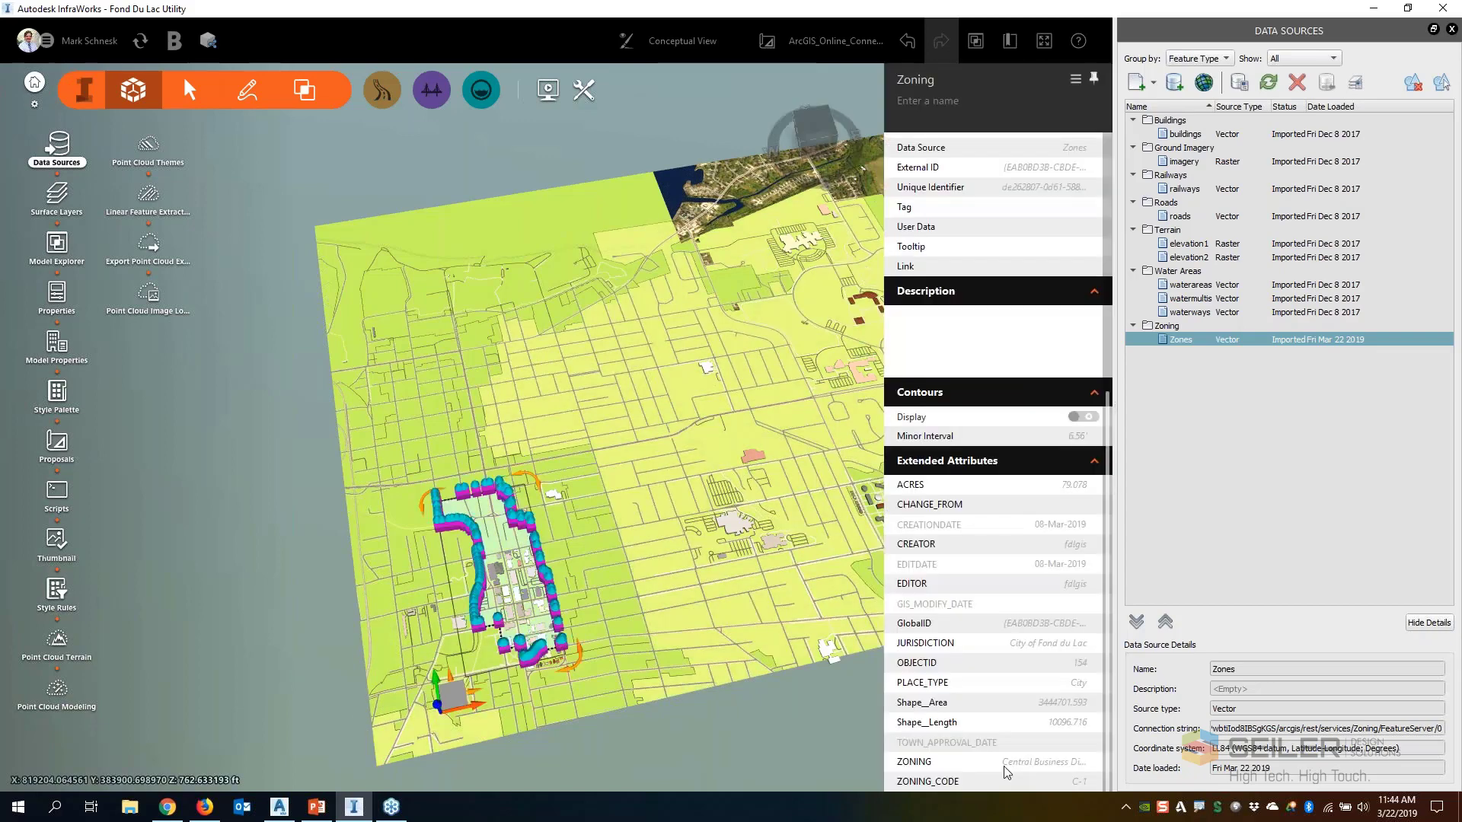
click(293, 484)
scroll(293, 484, down, 1)
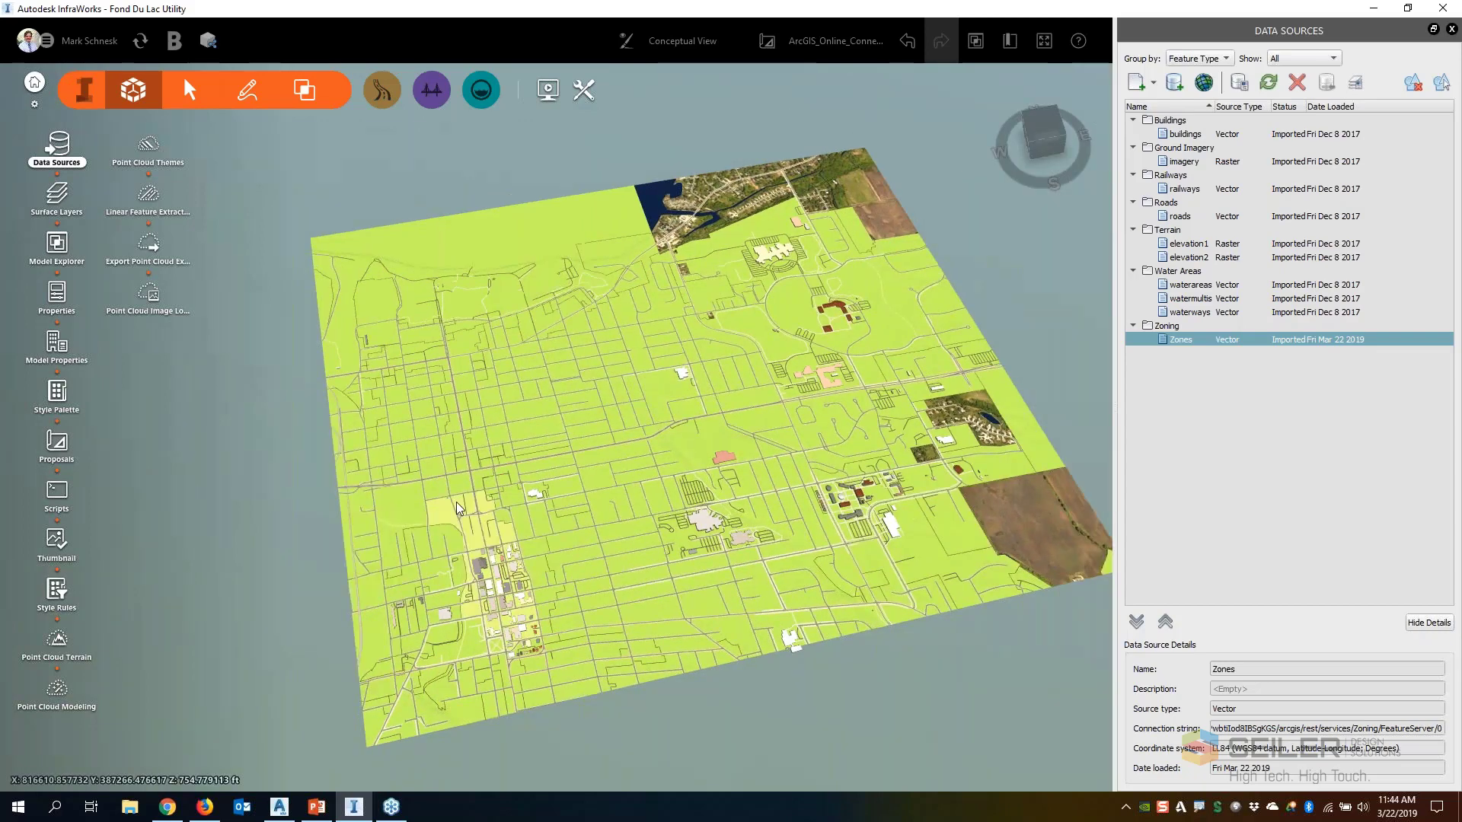
Set the rule style of the downtown zoning area to Coverage/Zoning/Commercial and deselect the area
click(447, 515)
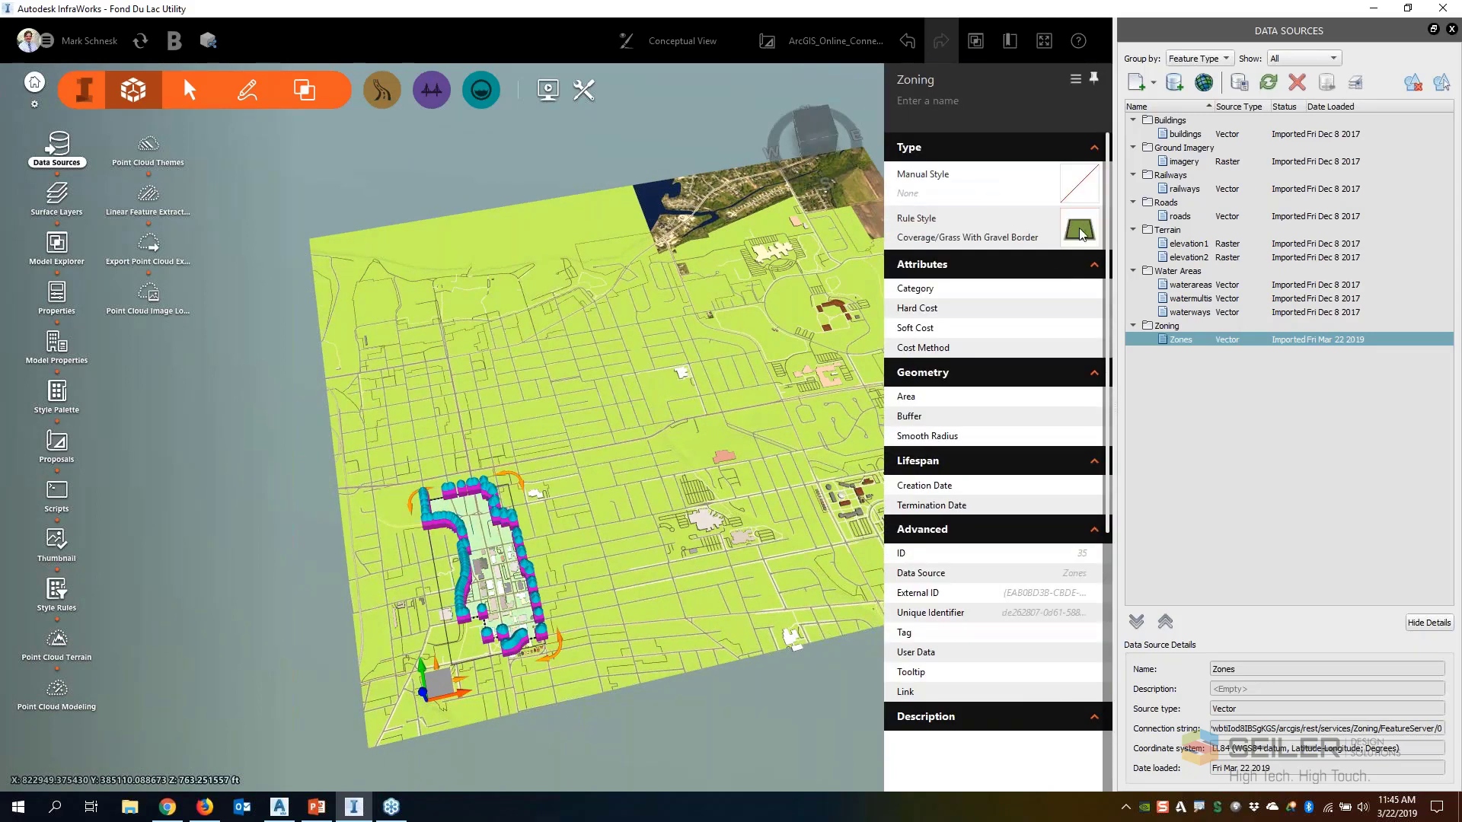
click(1079, 228)
click(990, 297)
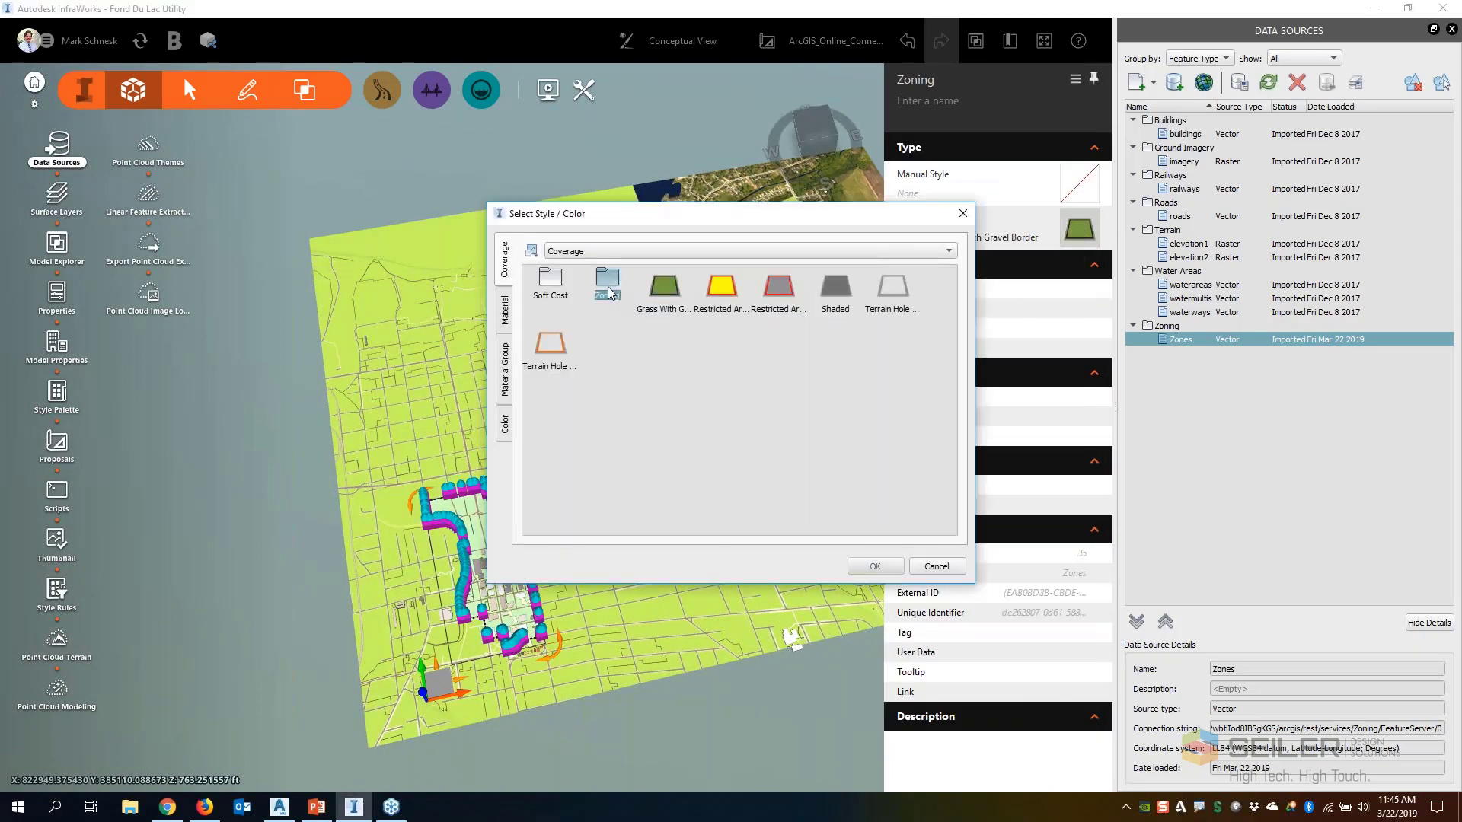
double_click(607, 288)
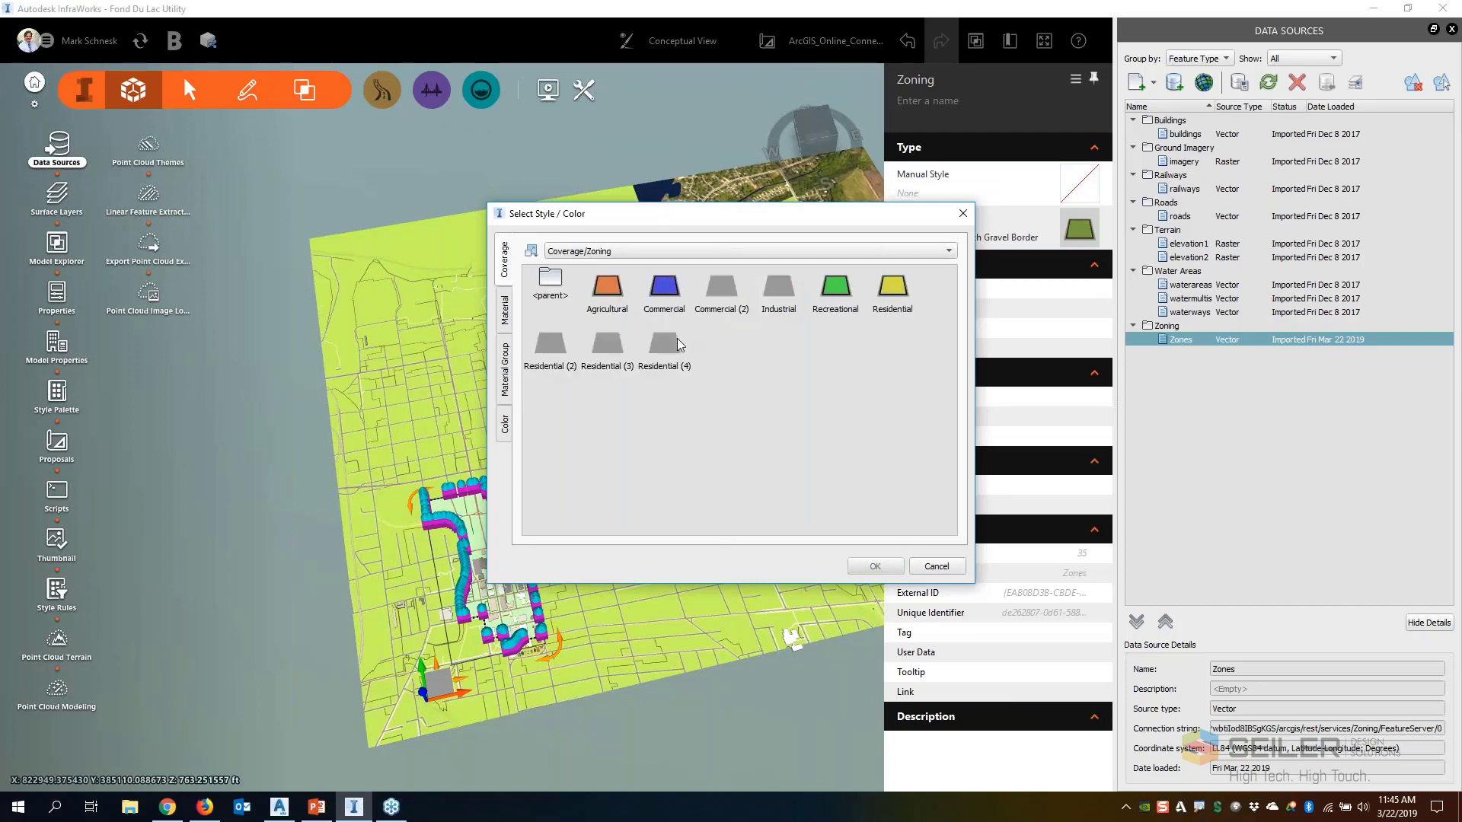
click(665, 288)
click(875, 567)
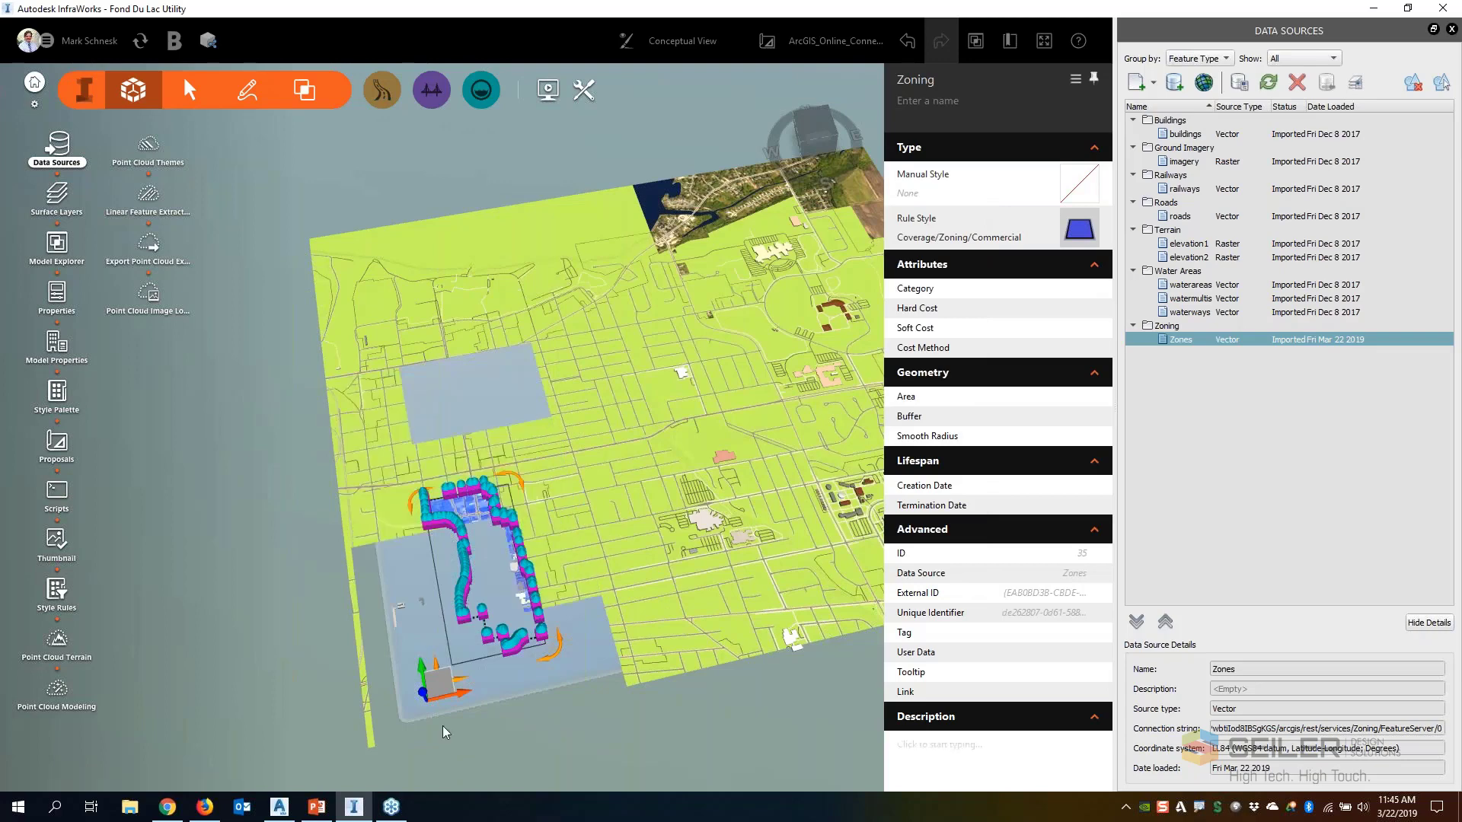
click(596, 737)
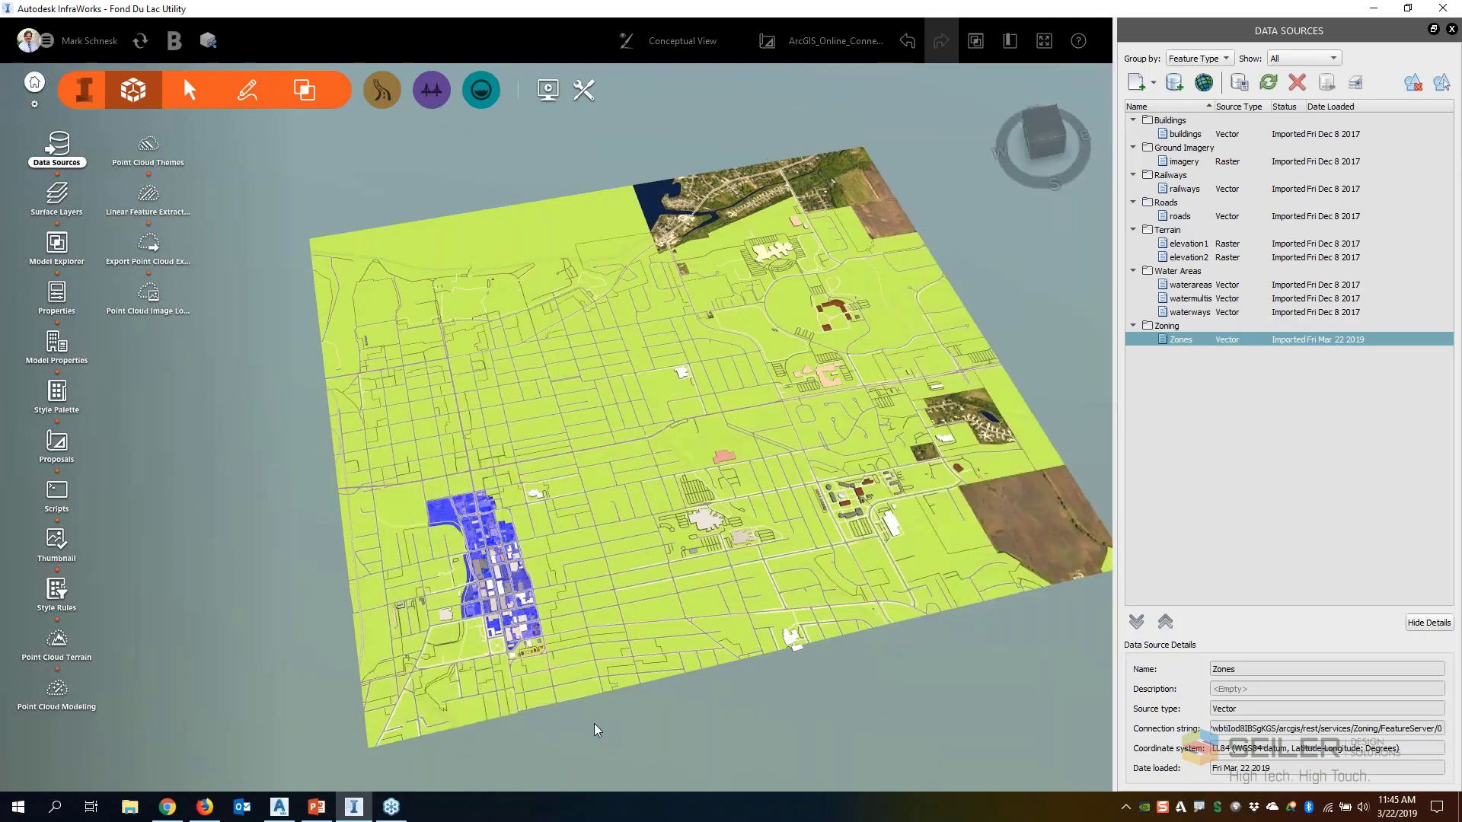
Check the extended attributes of the zoning area along the model's western edge and set its rule style to Coverage/Zoning/Industrial
scroll(482, 660, up, 5)
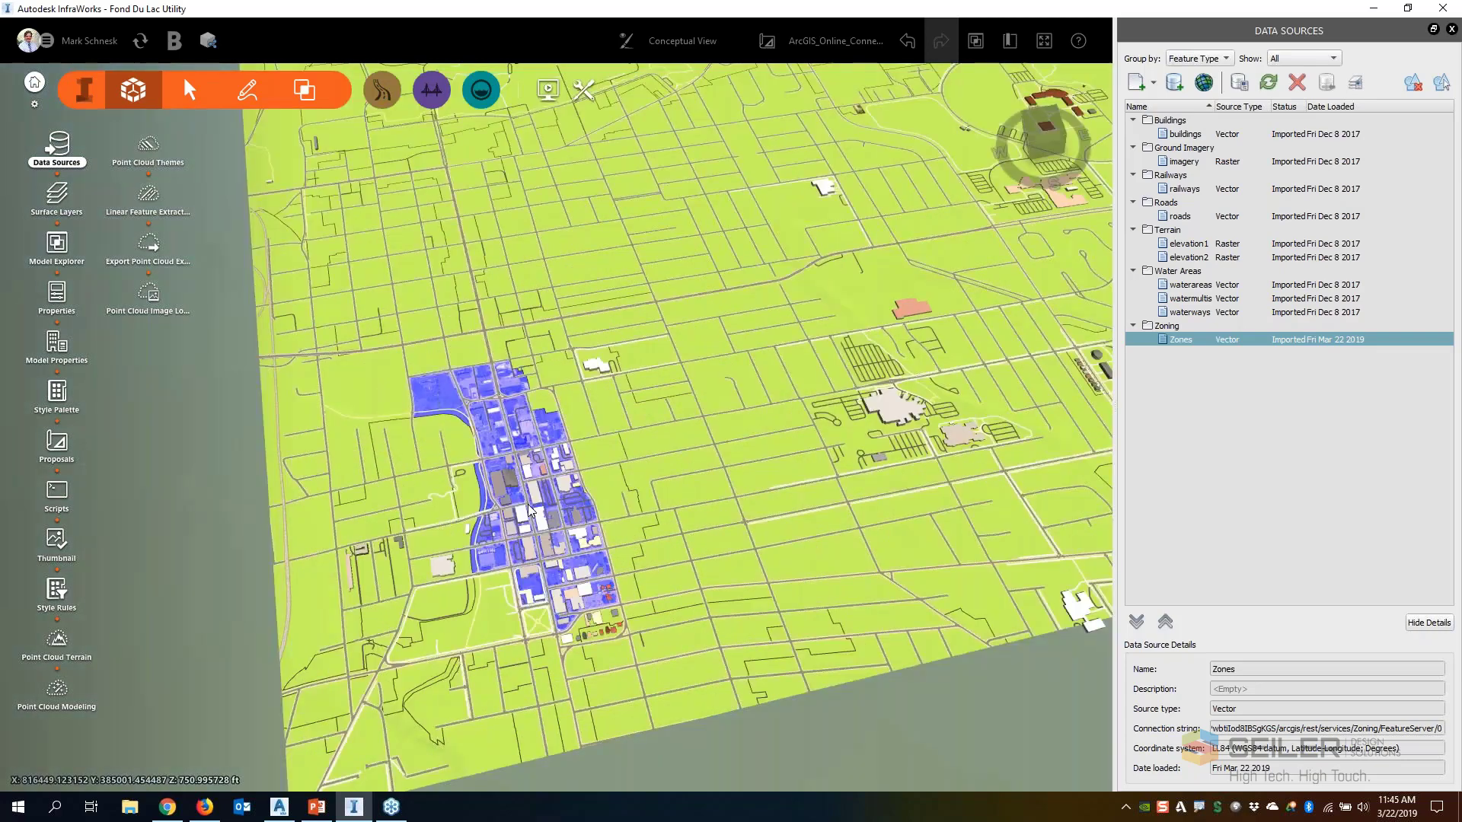
click(335, 607)
scroll(1027, 753, down, 5)
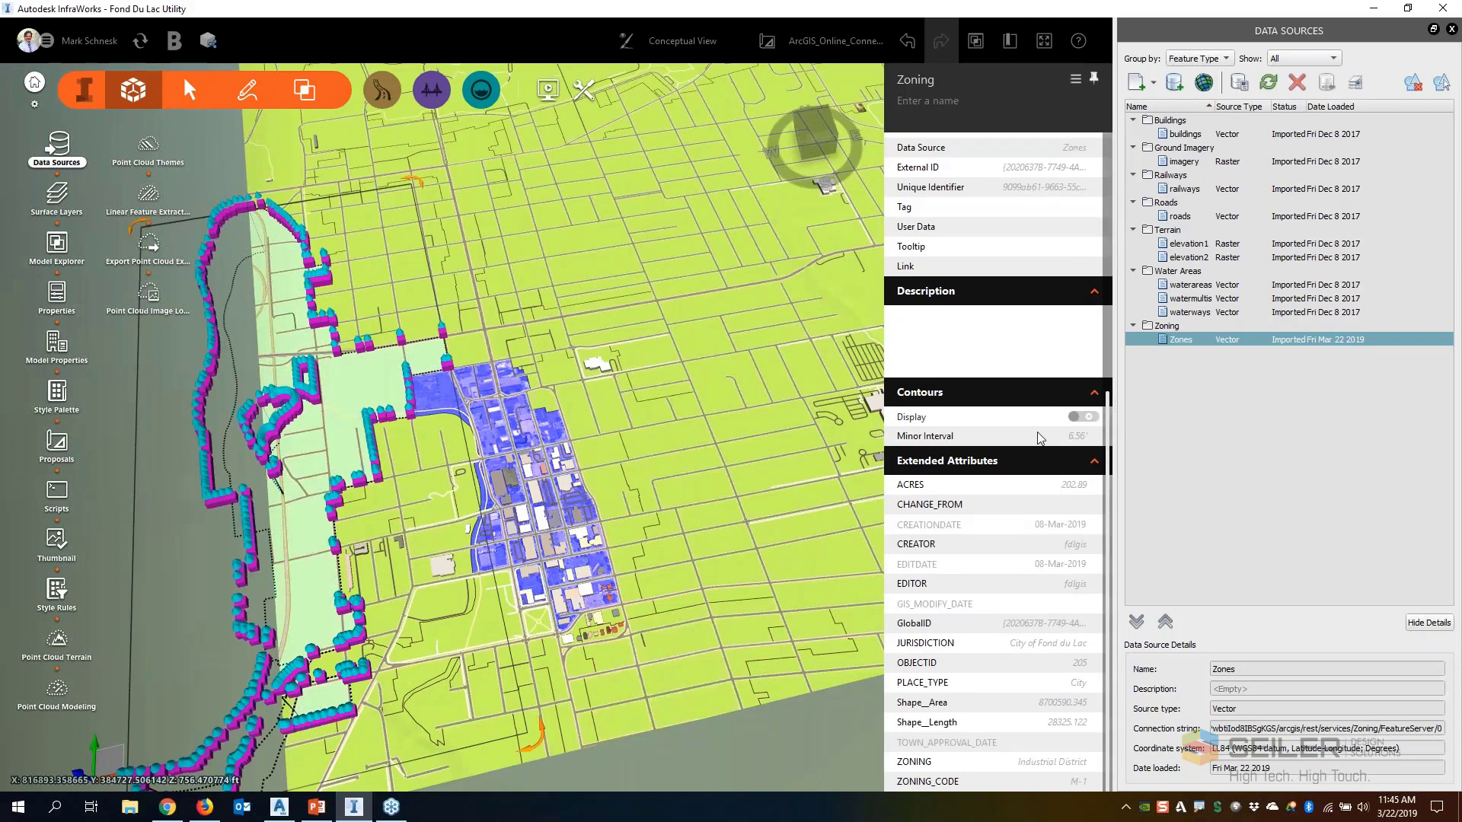
scroll(1043, 396, up, 4)
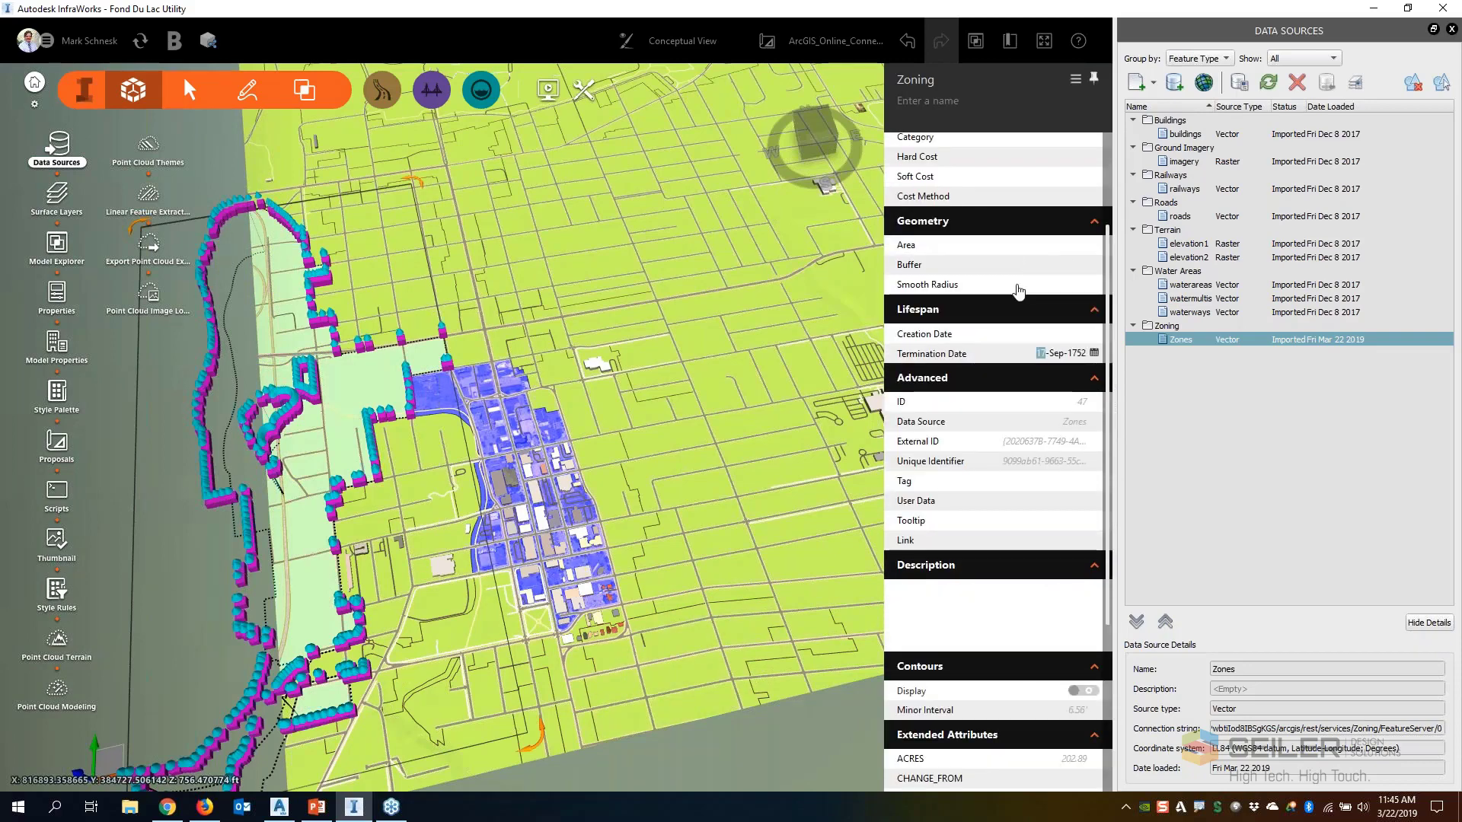
scroll(1108, 286, up, 1)
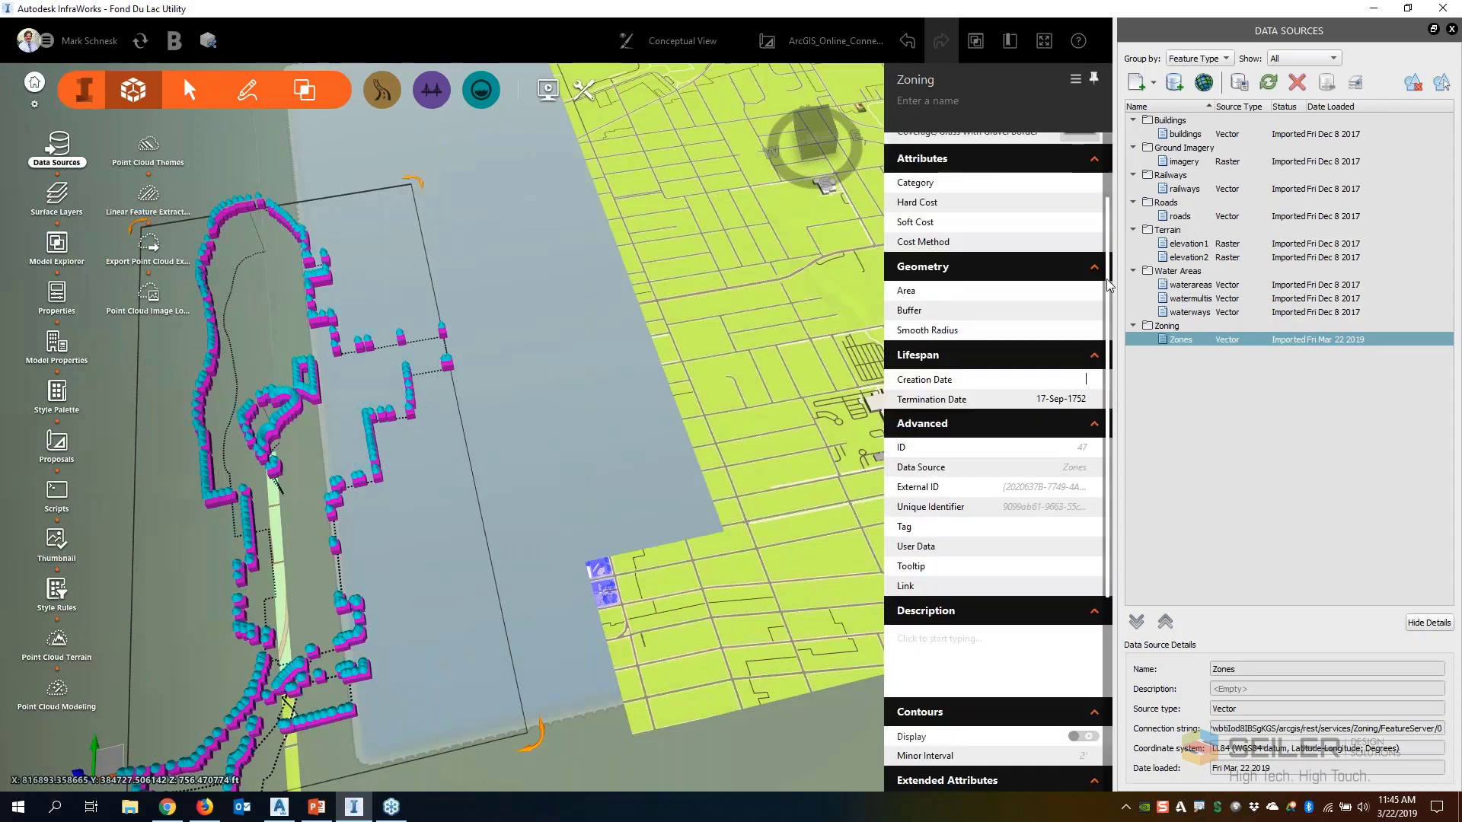
scroll(1108, 282, up, 2)
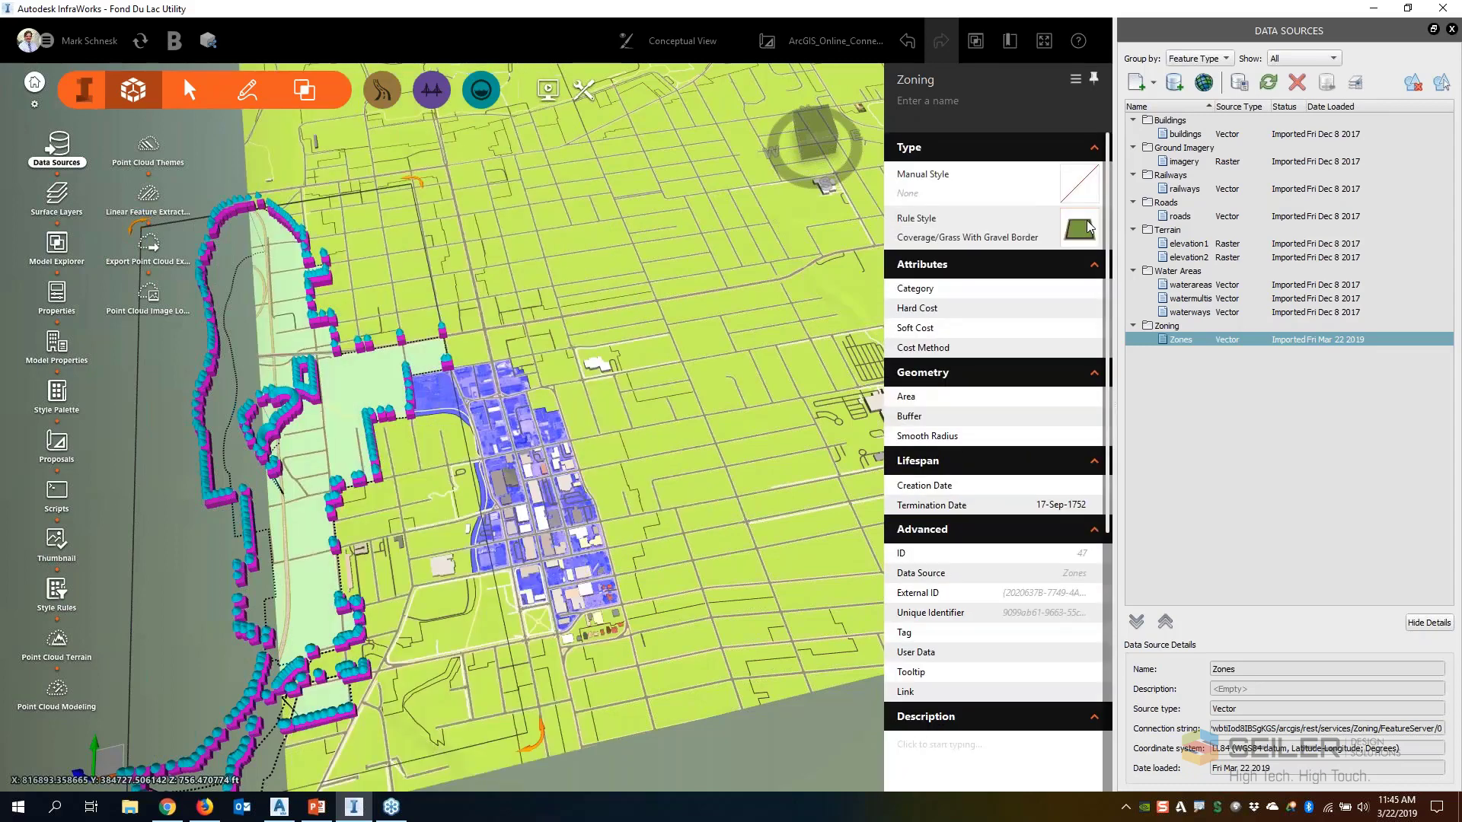
click(1080, 229)
click(1058, 297)
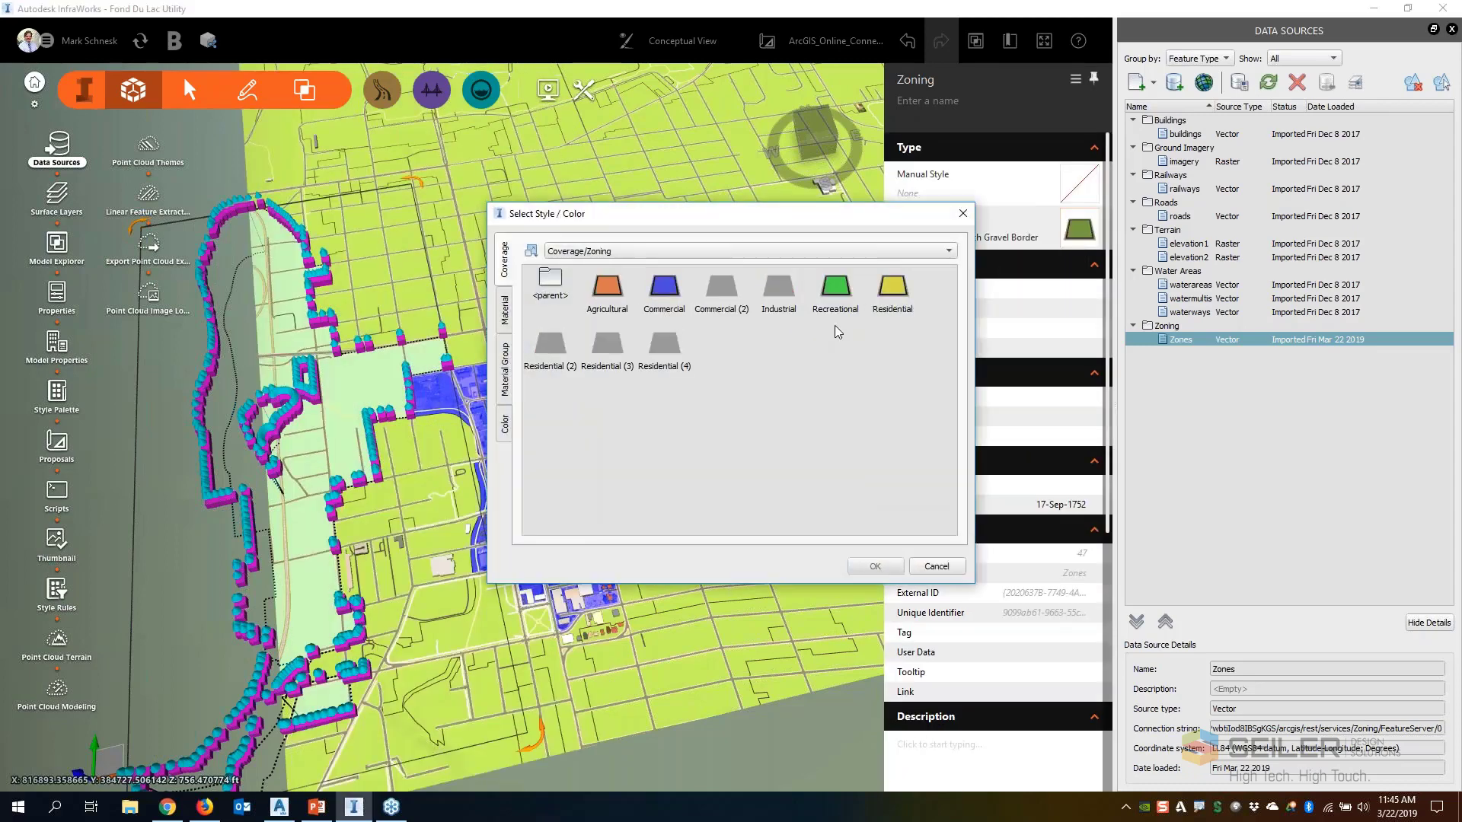
click(780, 293)
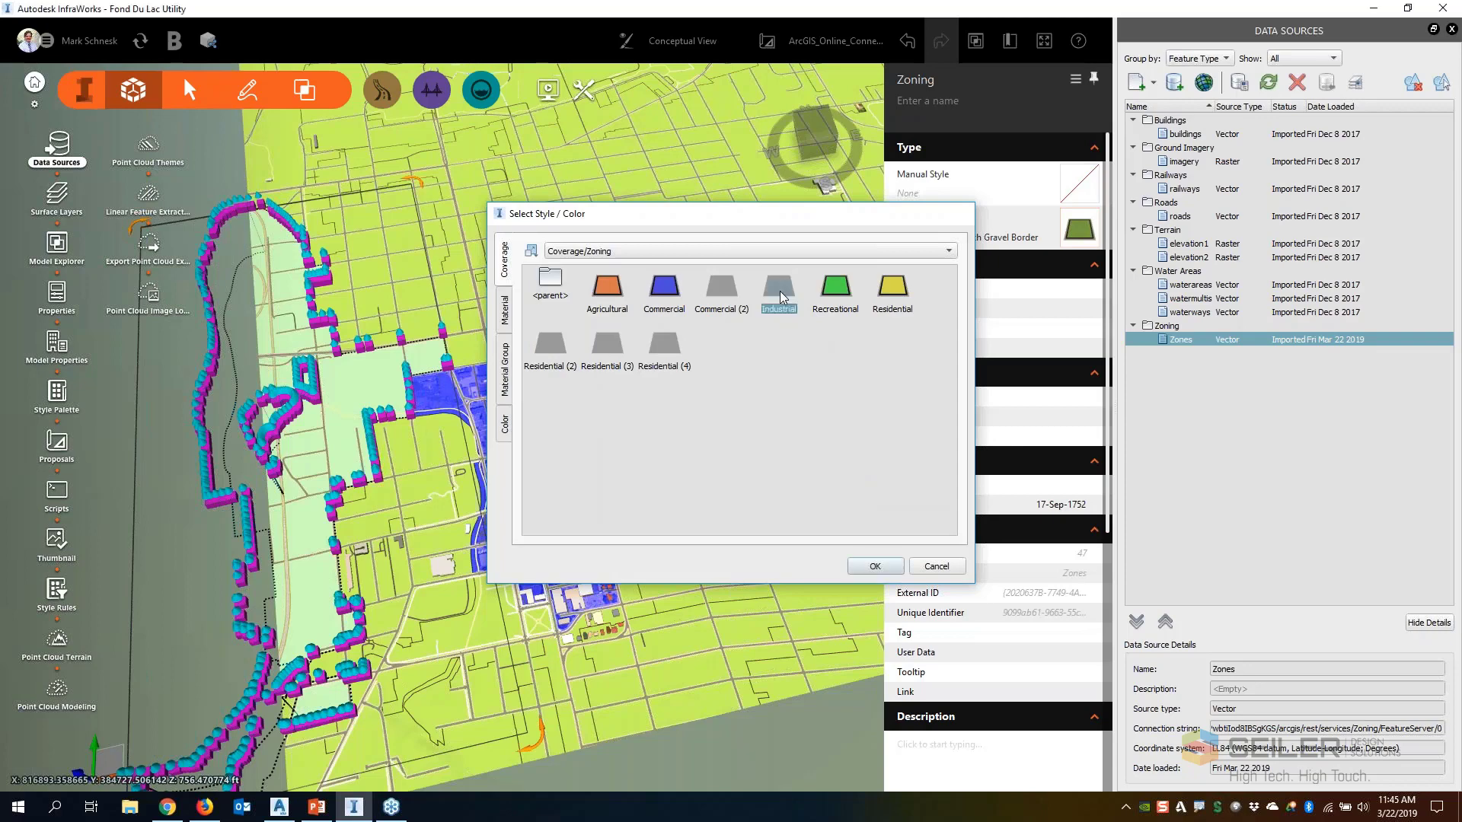
double_click(780, 291)
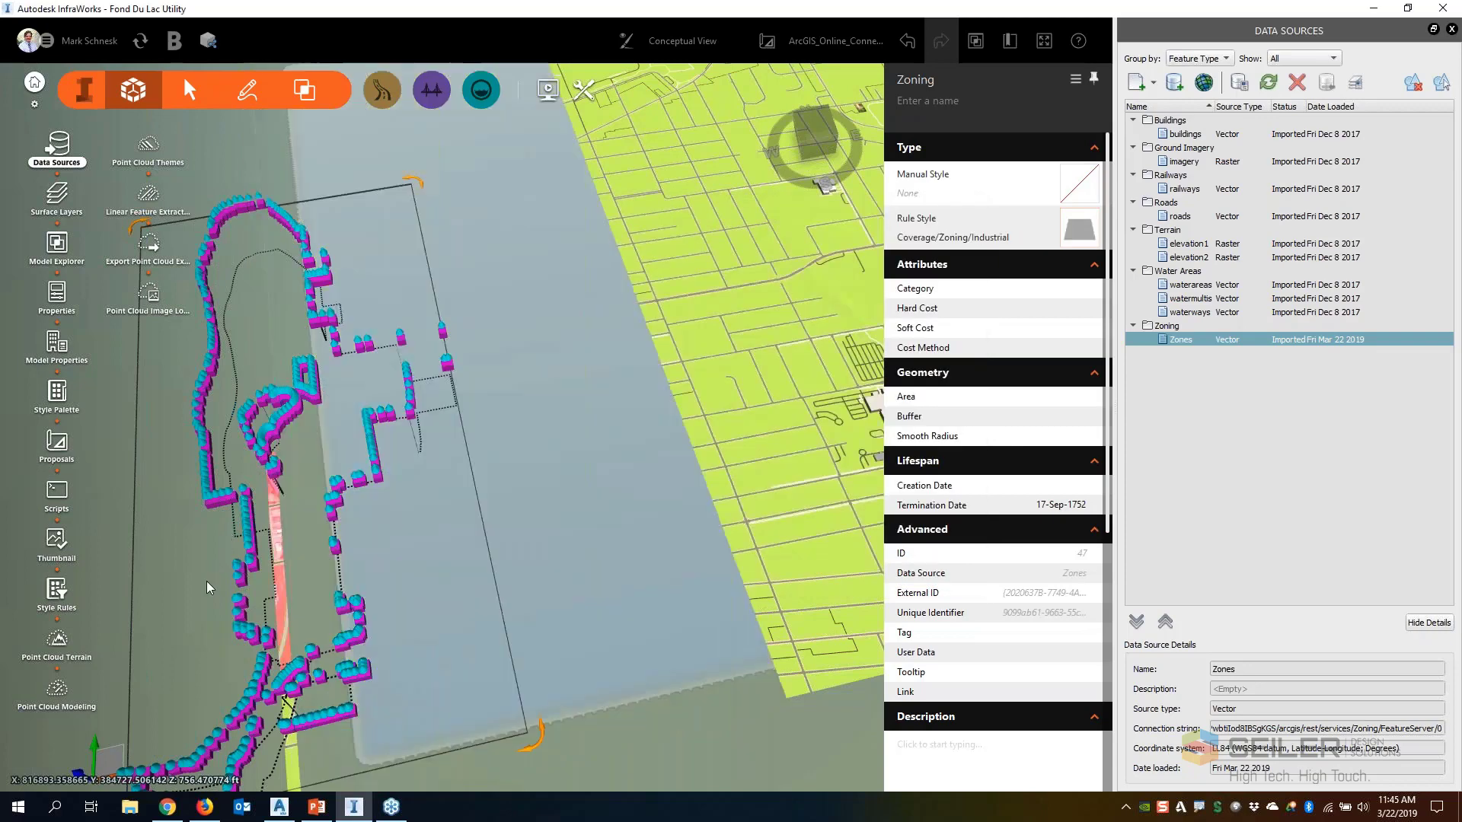
double_click(207, 582)
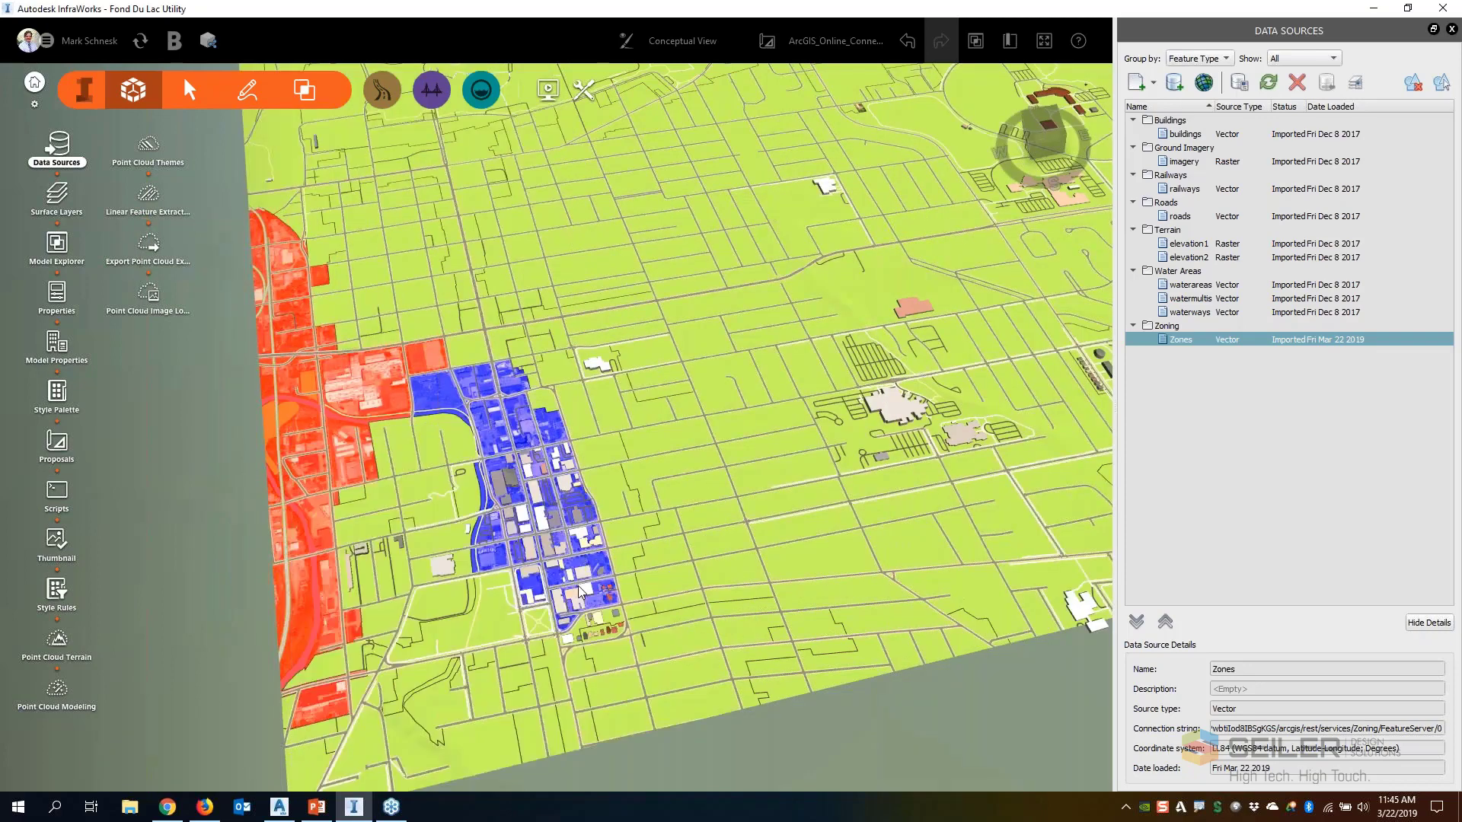
scroll(579, 590, down, 5)
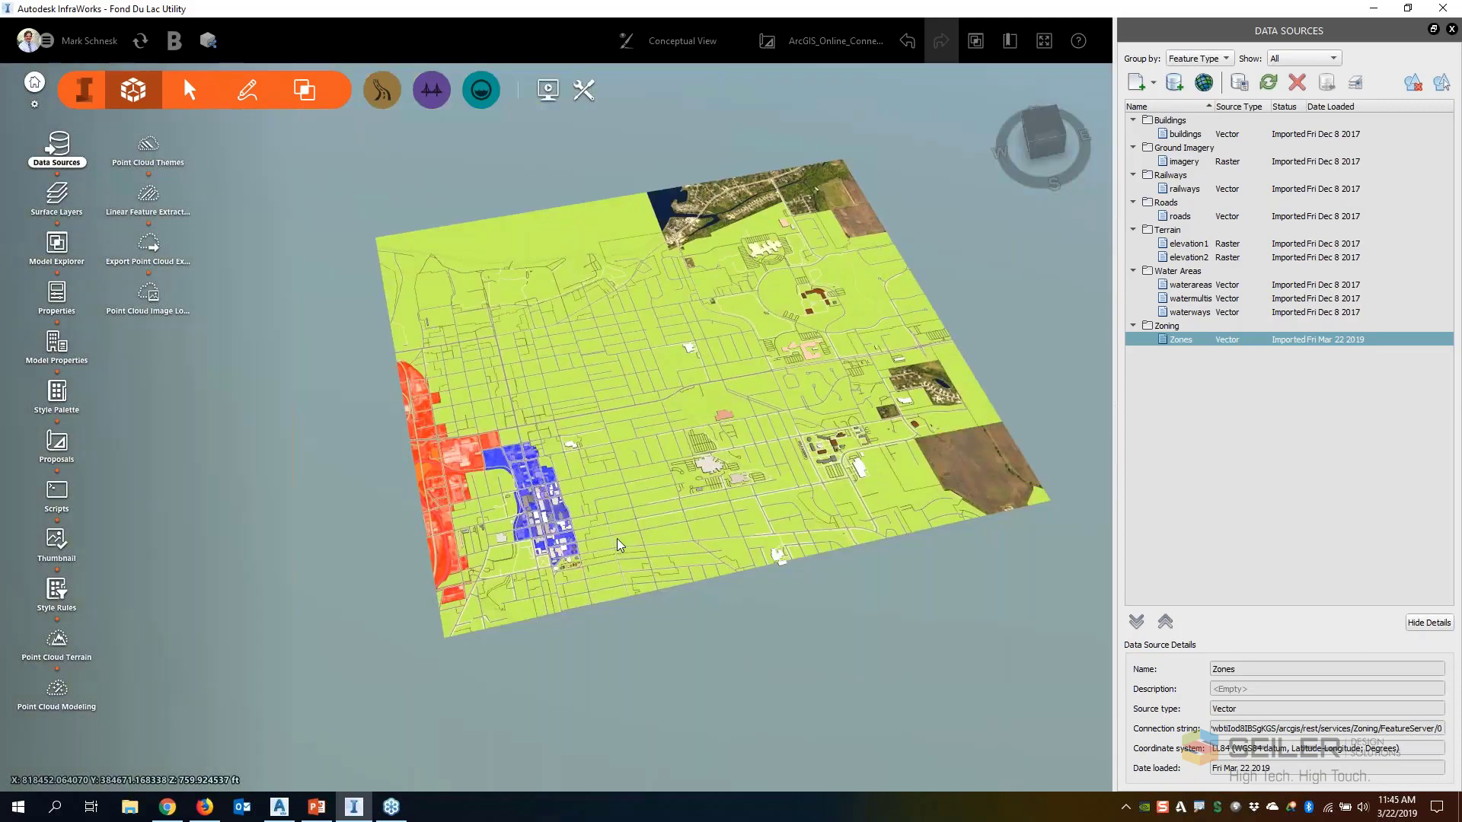
scroll(577, 535, down, 1)
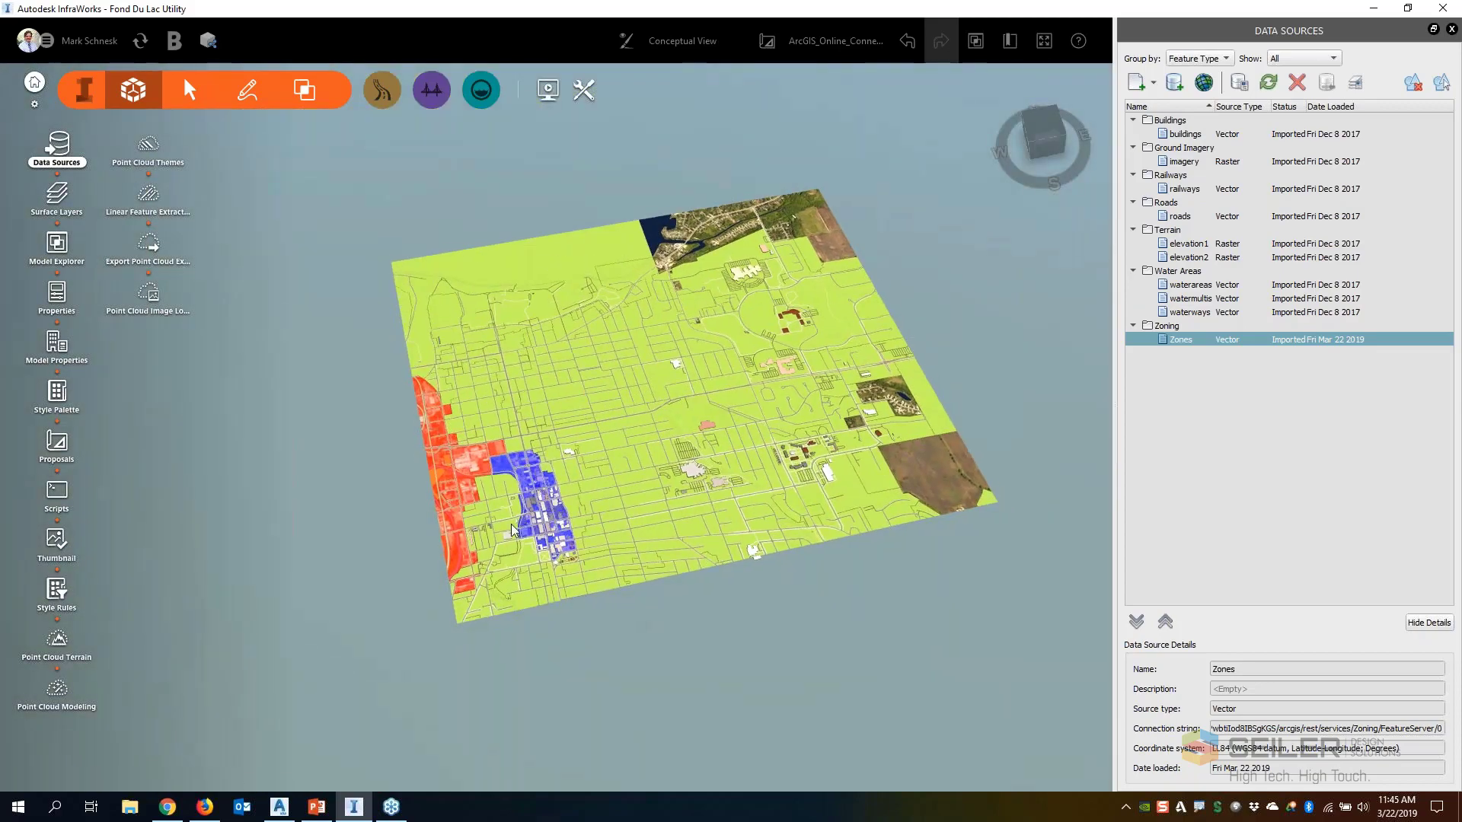
drag(770, 562, 750, 677)
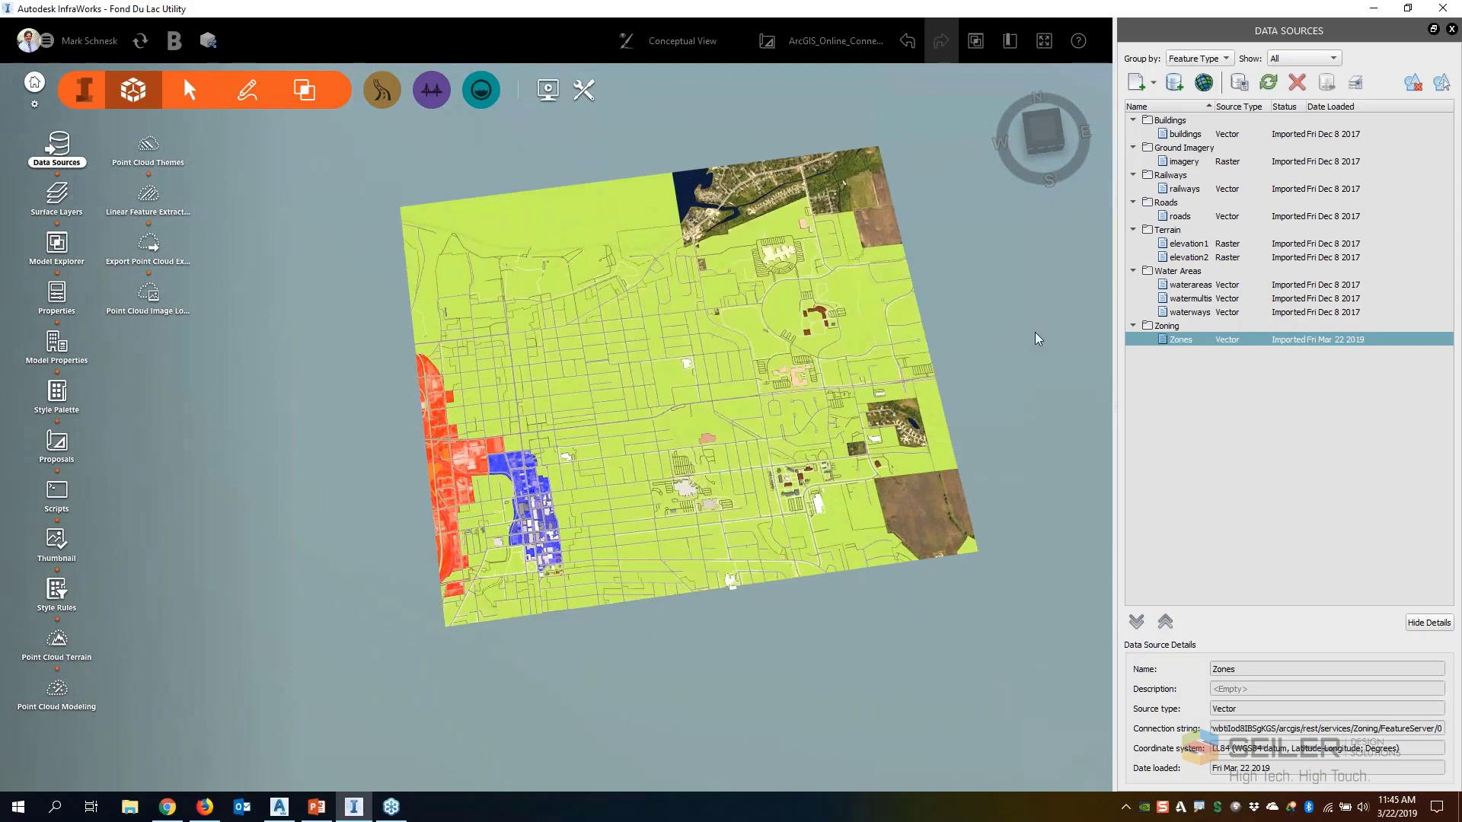
scroll(636, 328, up, 3)
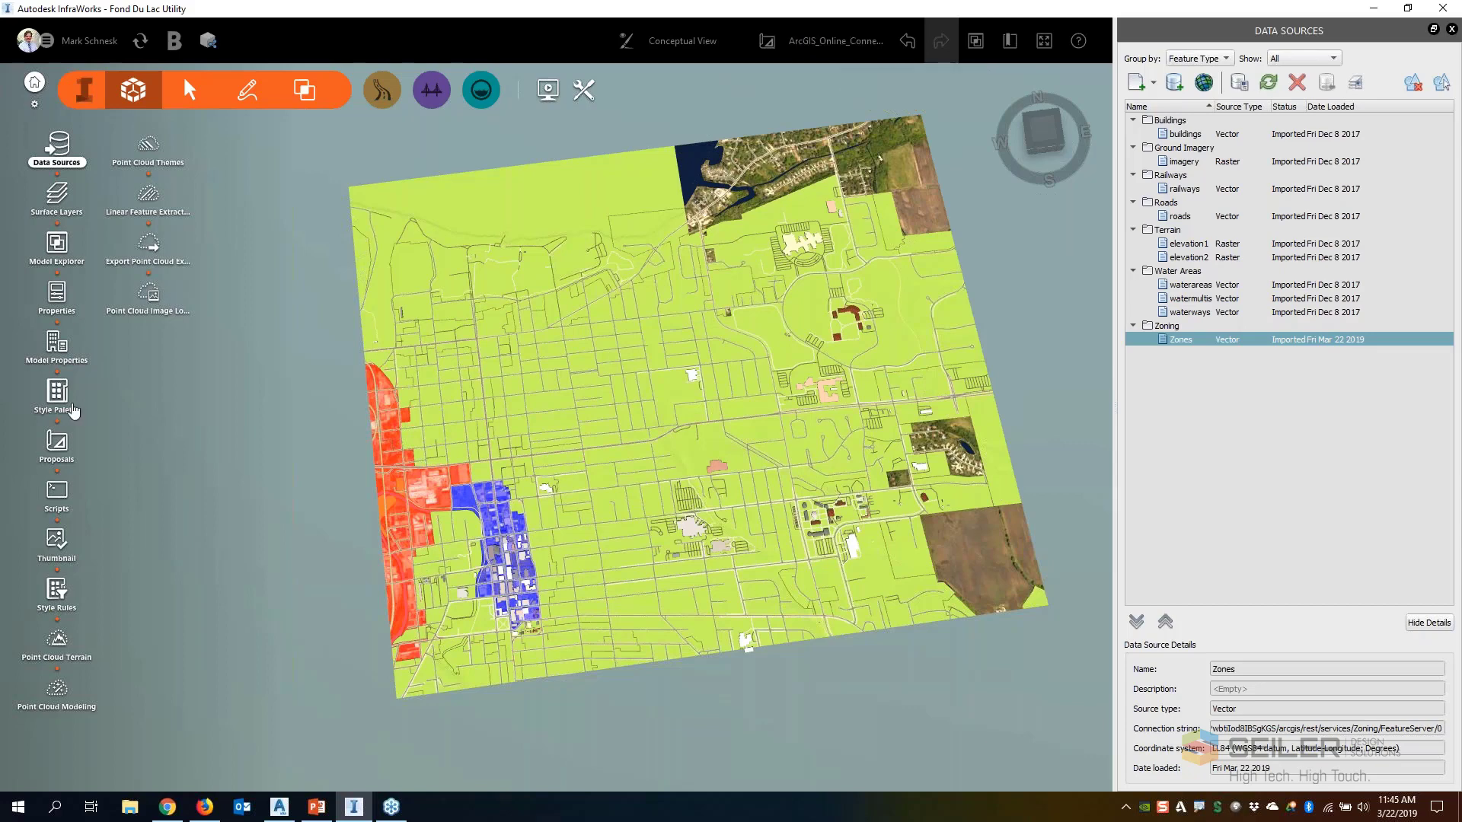
Open the Style Rules and switch to the last Zoning feature type in the category list
click(65, 596)
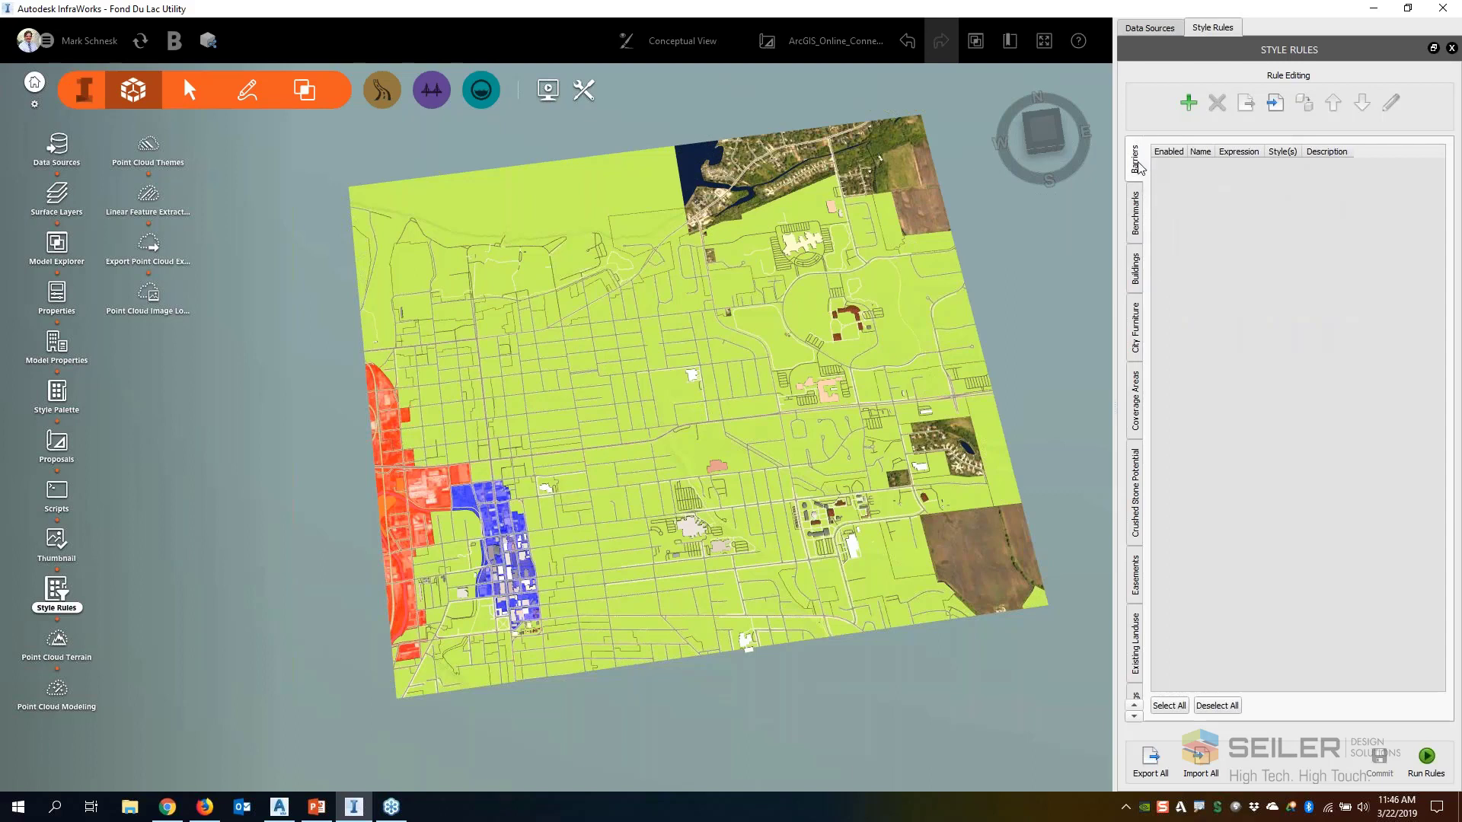
scroll(1138, 163, down, 1)
scroll(1137, 271, down, 2)
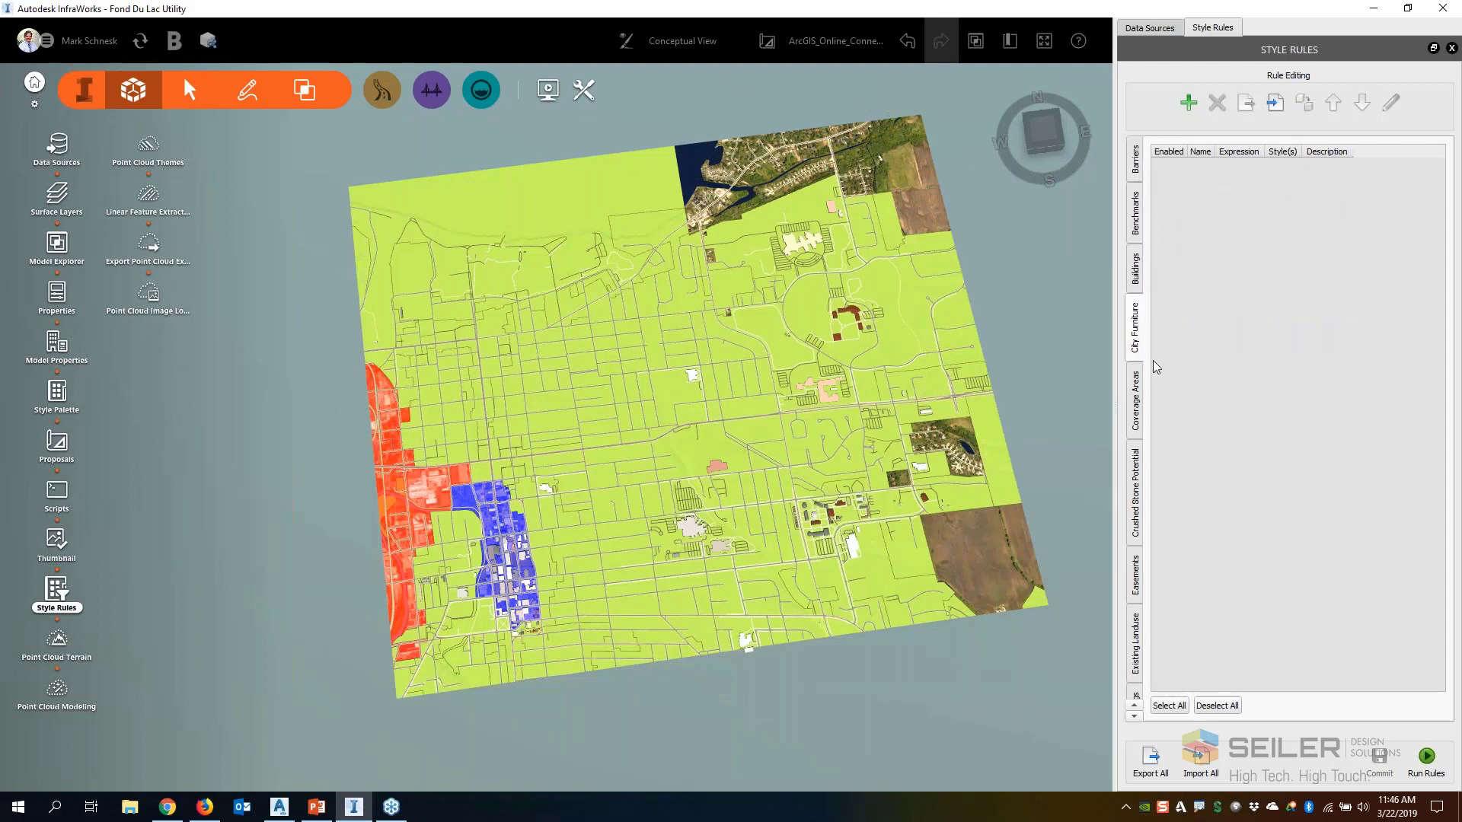
scroll(1139, 426, down, 8)
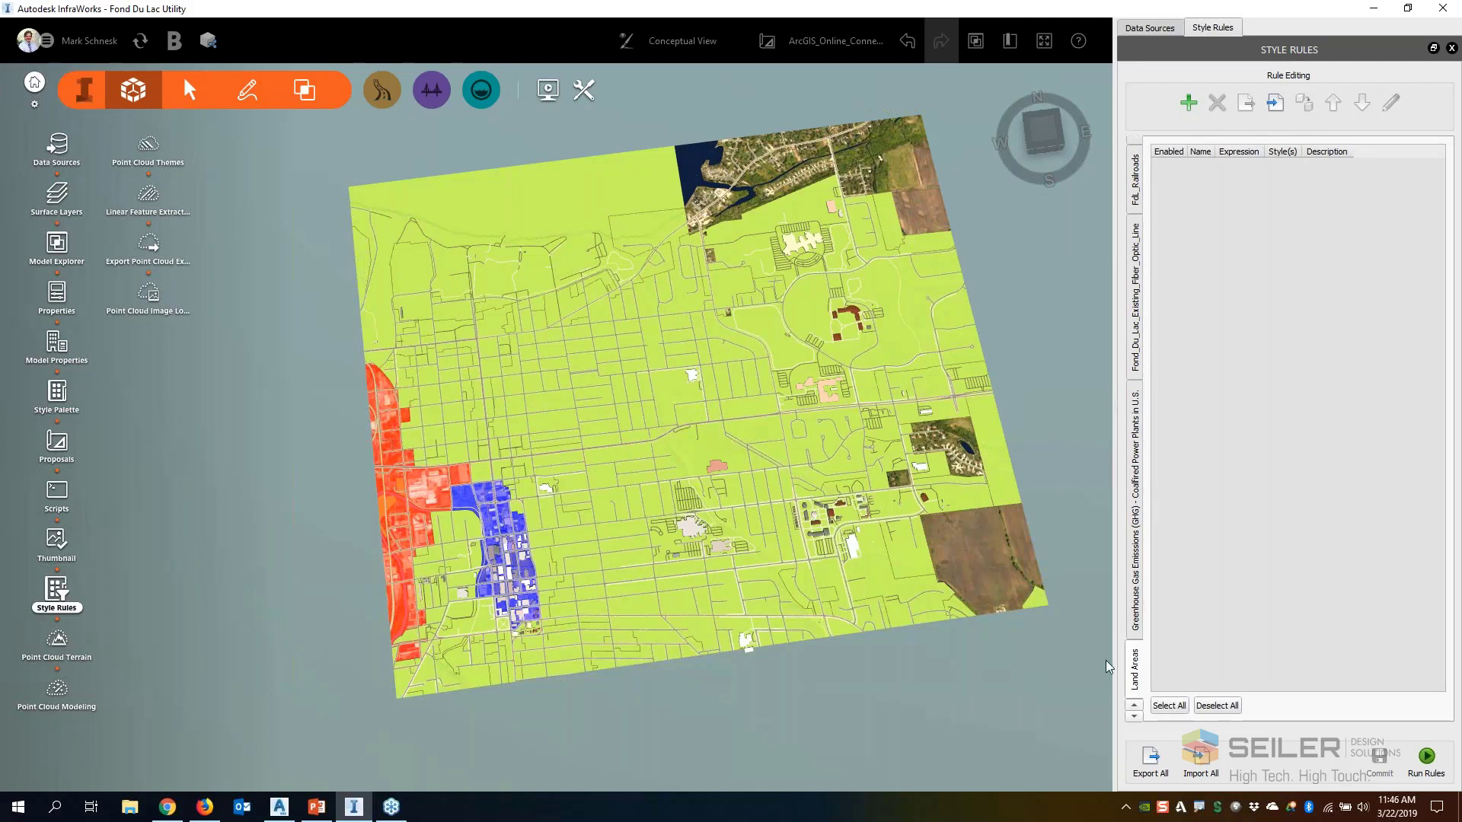
scroll(1105, 660, down, 1)
click(1135, 717)
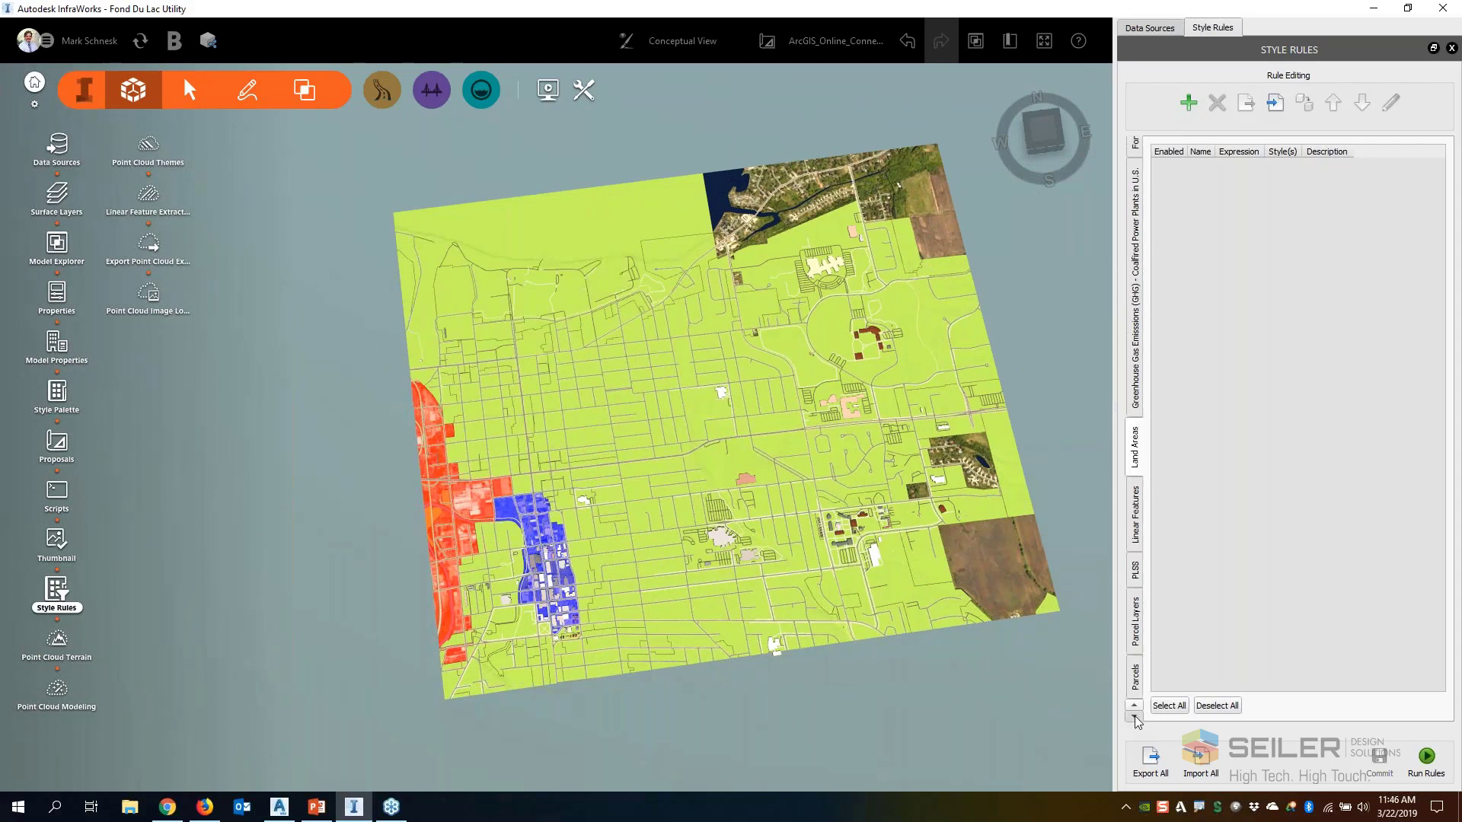
click(1135, 717)
click(1134, 718)
click(1134, 717)
click(1135, 717)
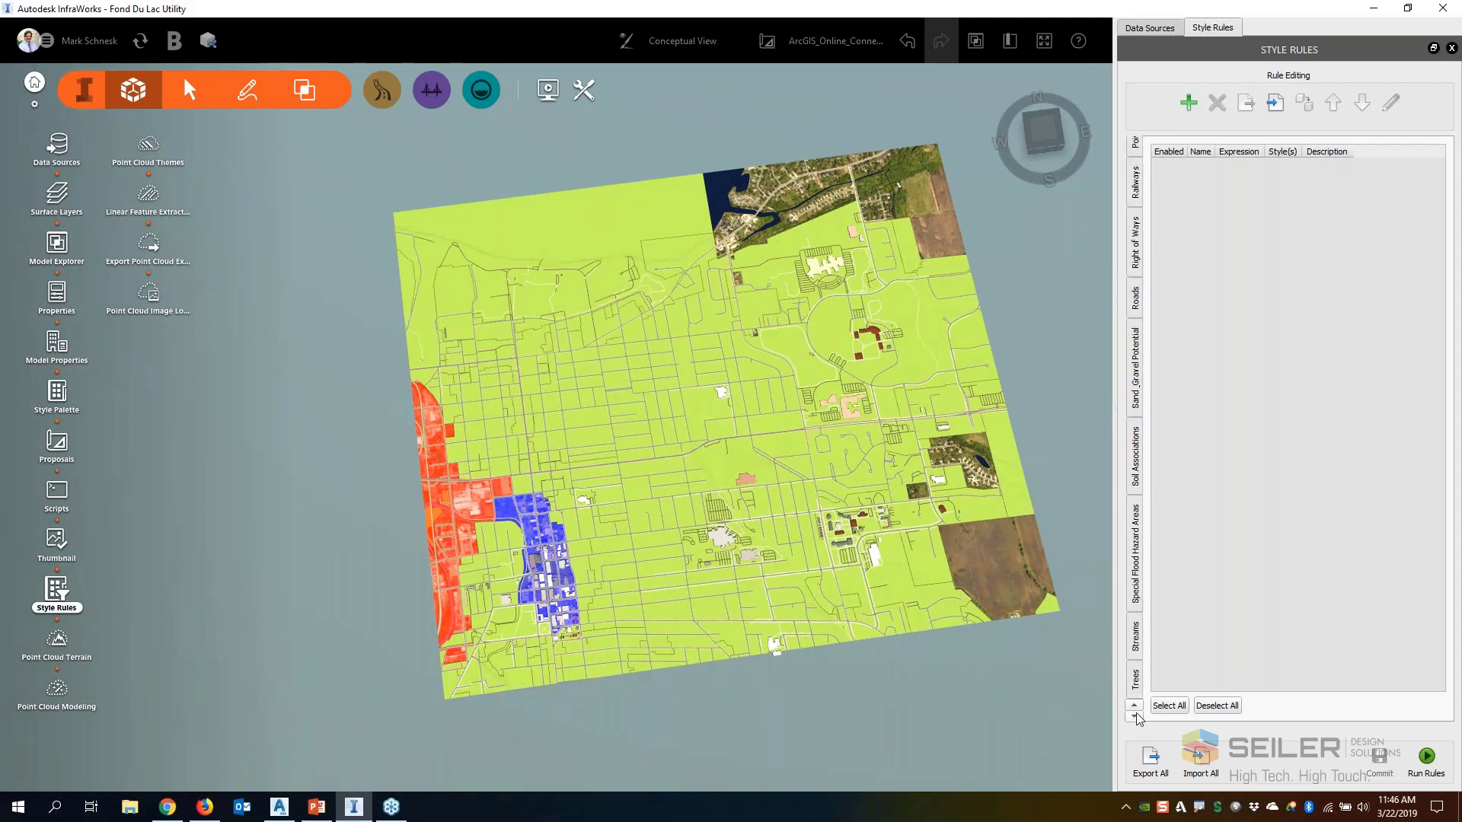
click(1135, 718)
click(1134, 717)
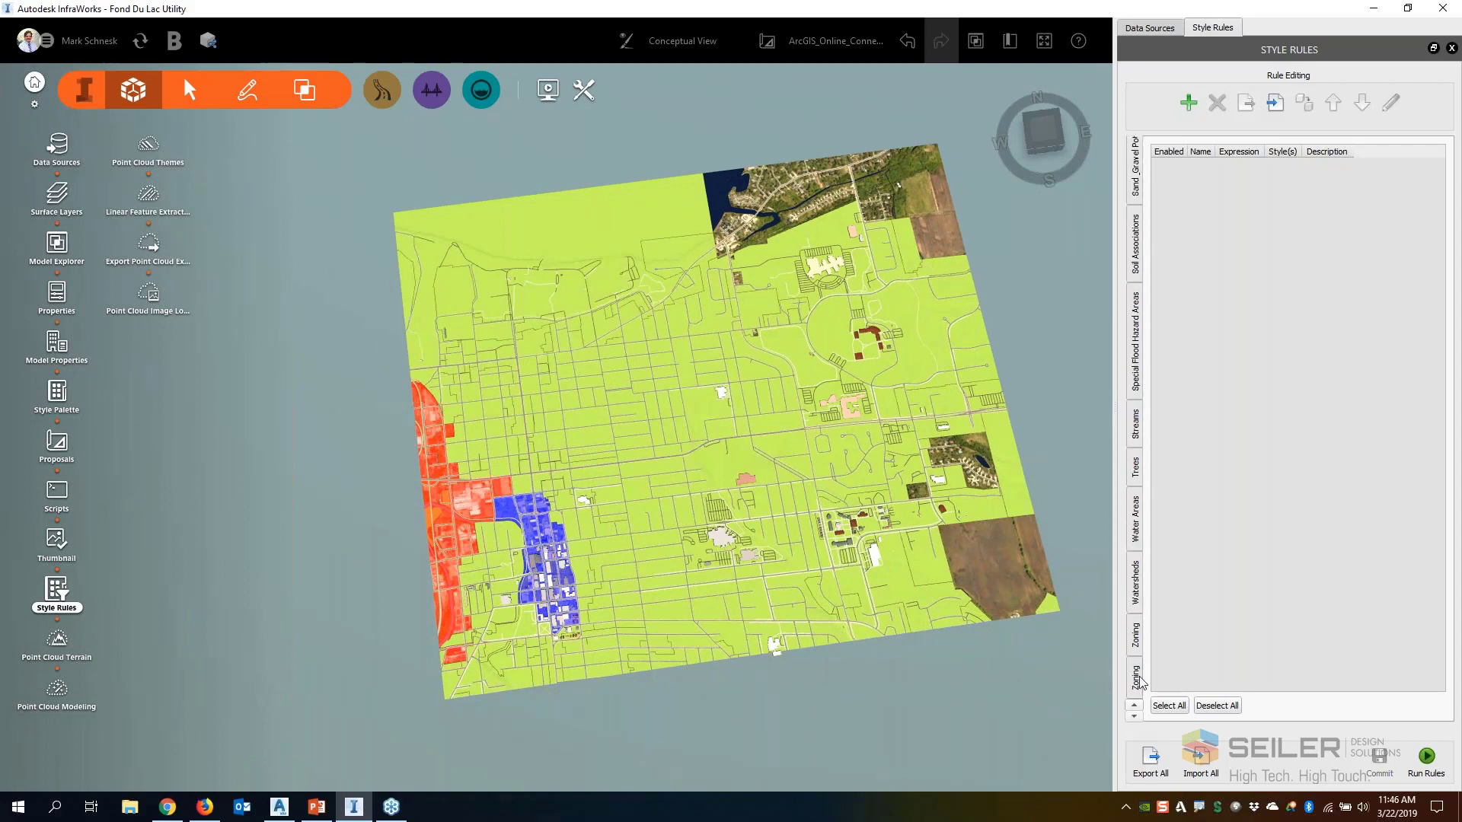
click(1134, 701)
Add a new style rule named Commercial to the Zoning feature type
key(ctrl+2)
mouse_move(1131, 654)
mouse_down()
mouse_move(1146, 696)
mouse_move(1128, 655)
mouse_up()
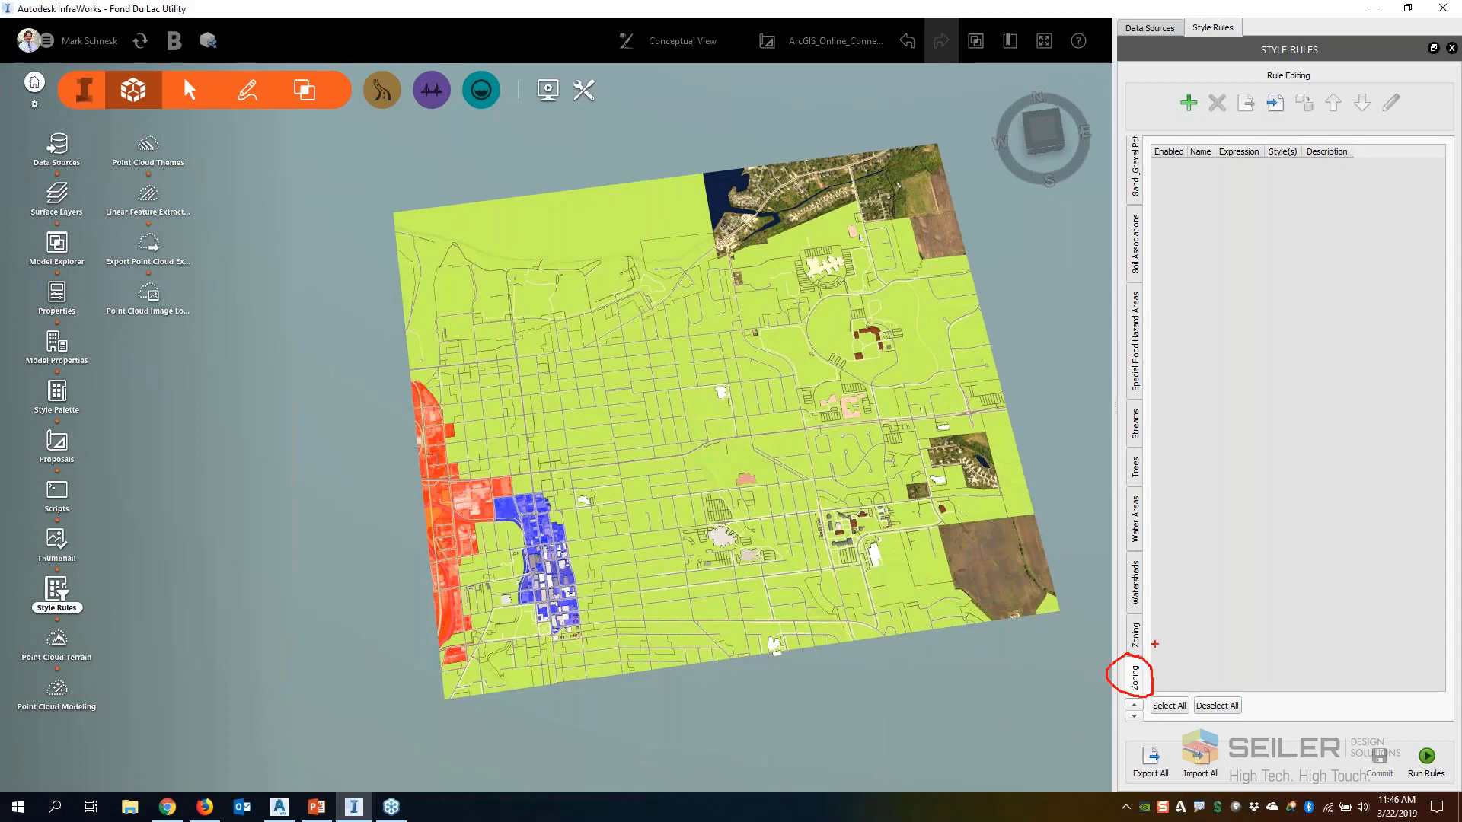
key(Escape)
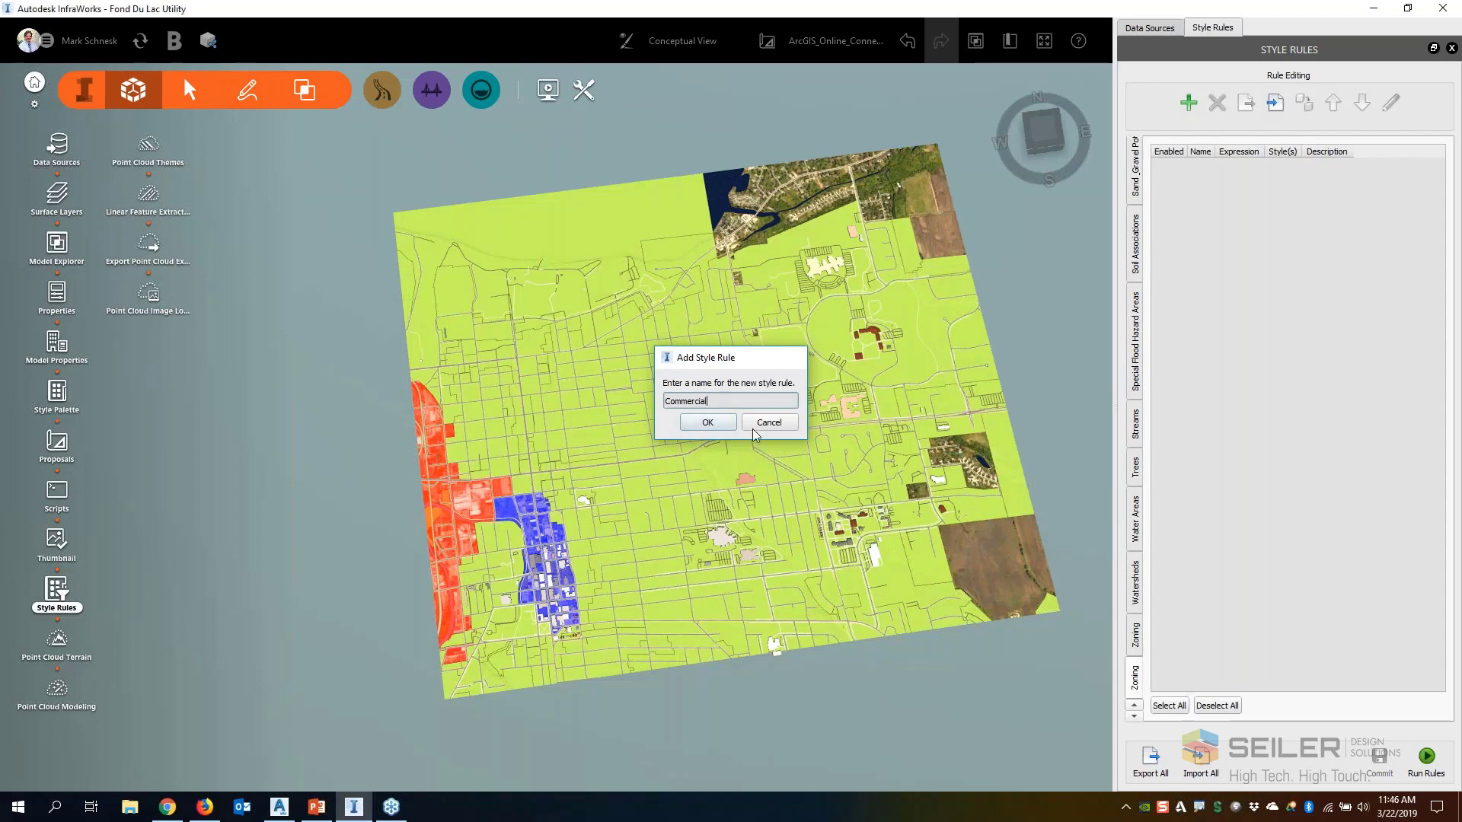
key(Return)
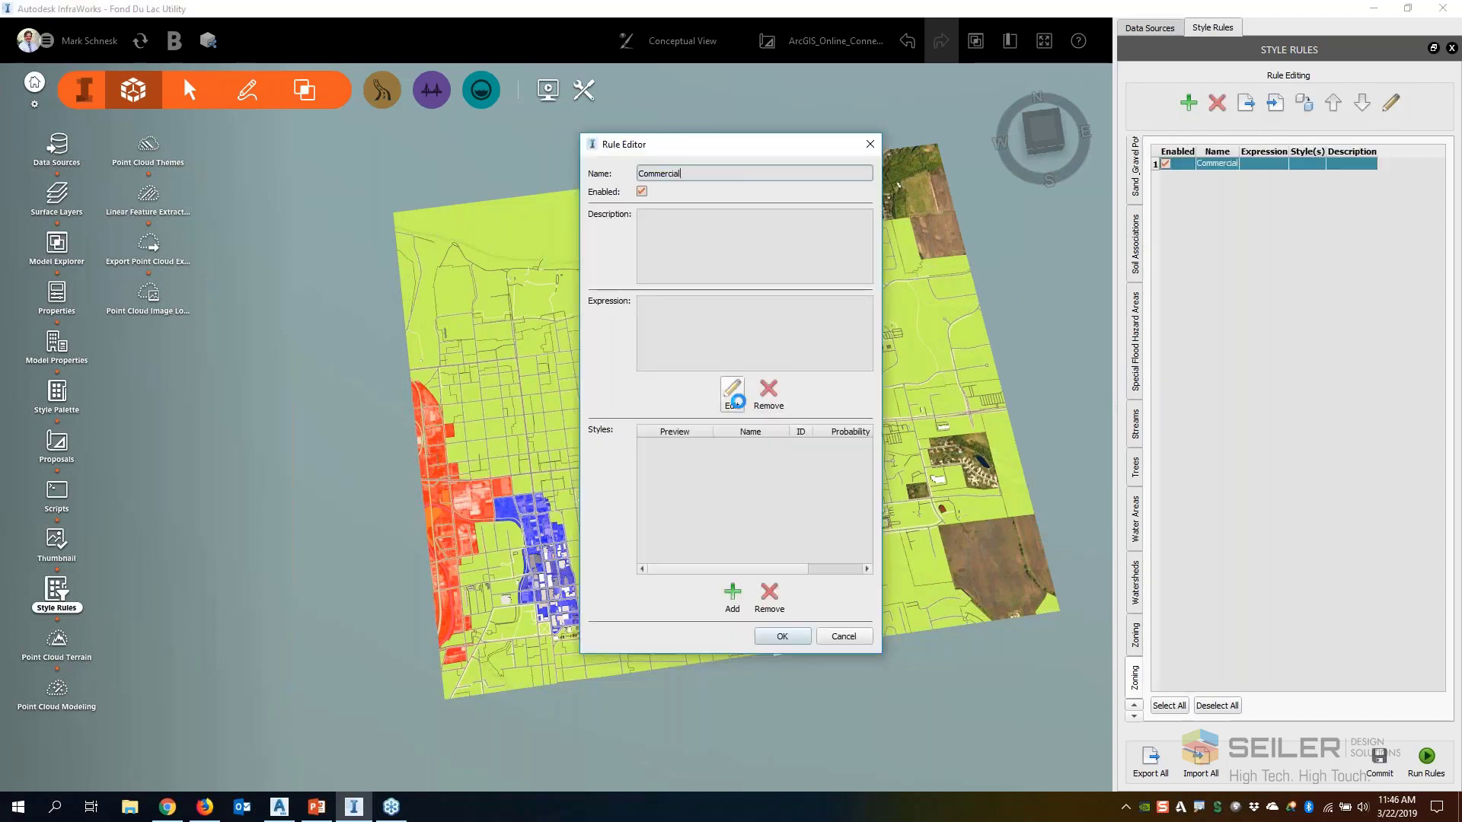
Begin the Commercial rule's filter expression with the ArcGIS property condition USER_ARCGIS_ZONING = C-1, followed by an or operator
click(732, 394)
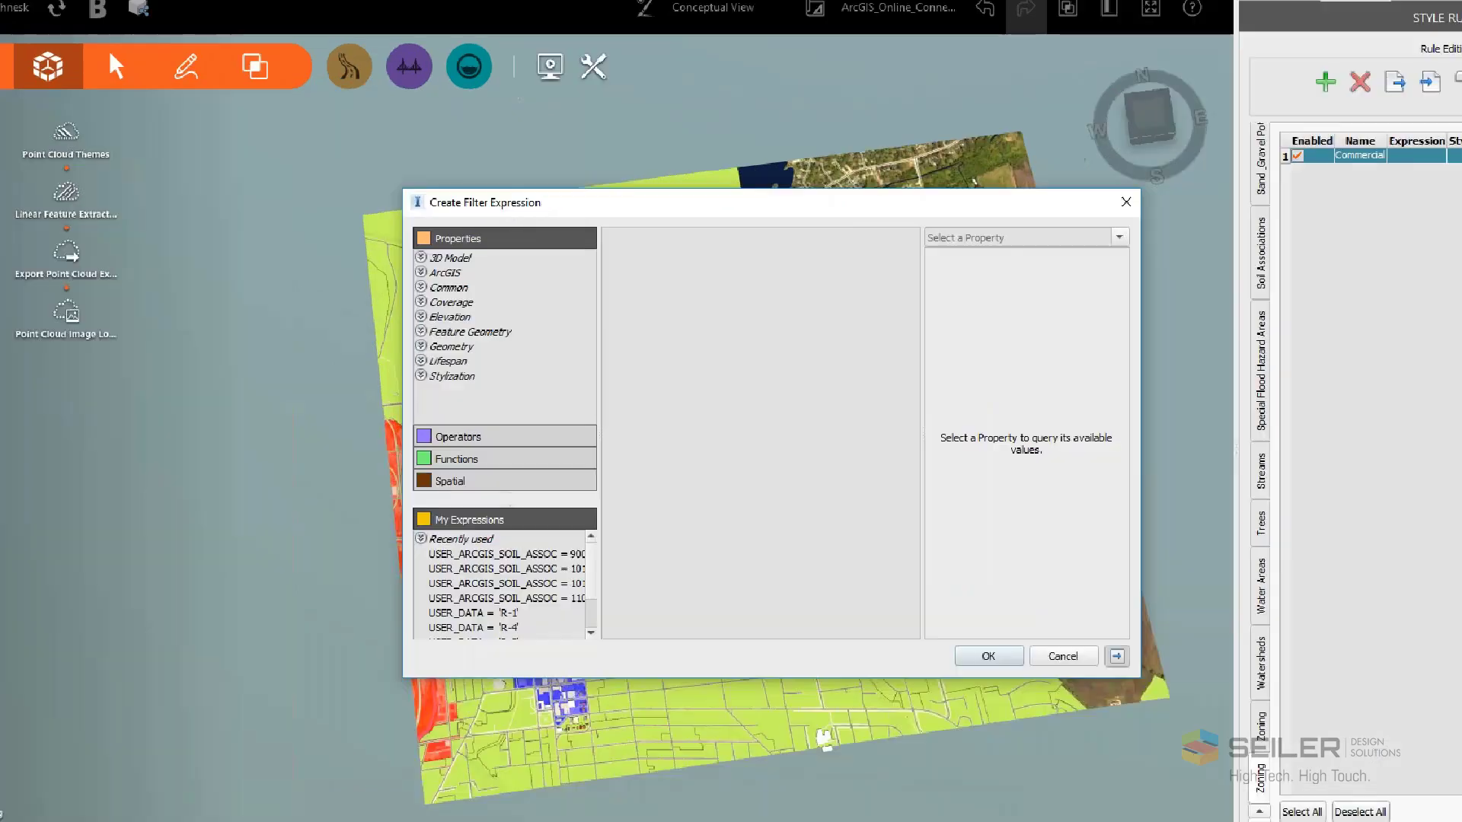
click(471, 226)
mouse_move(471, 257)
mouse_down()
mouse_move(408, 268)
mouse_move(476, 289)
mouse_up()
drag(507, 347, 473, 284)
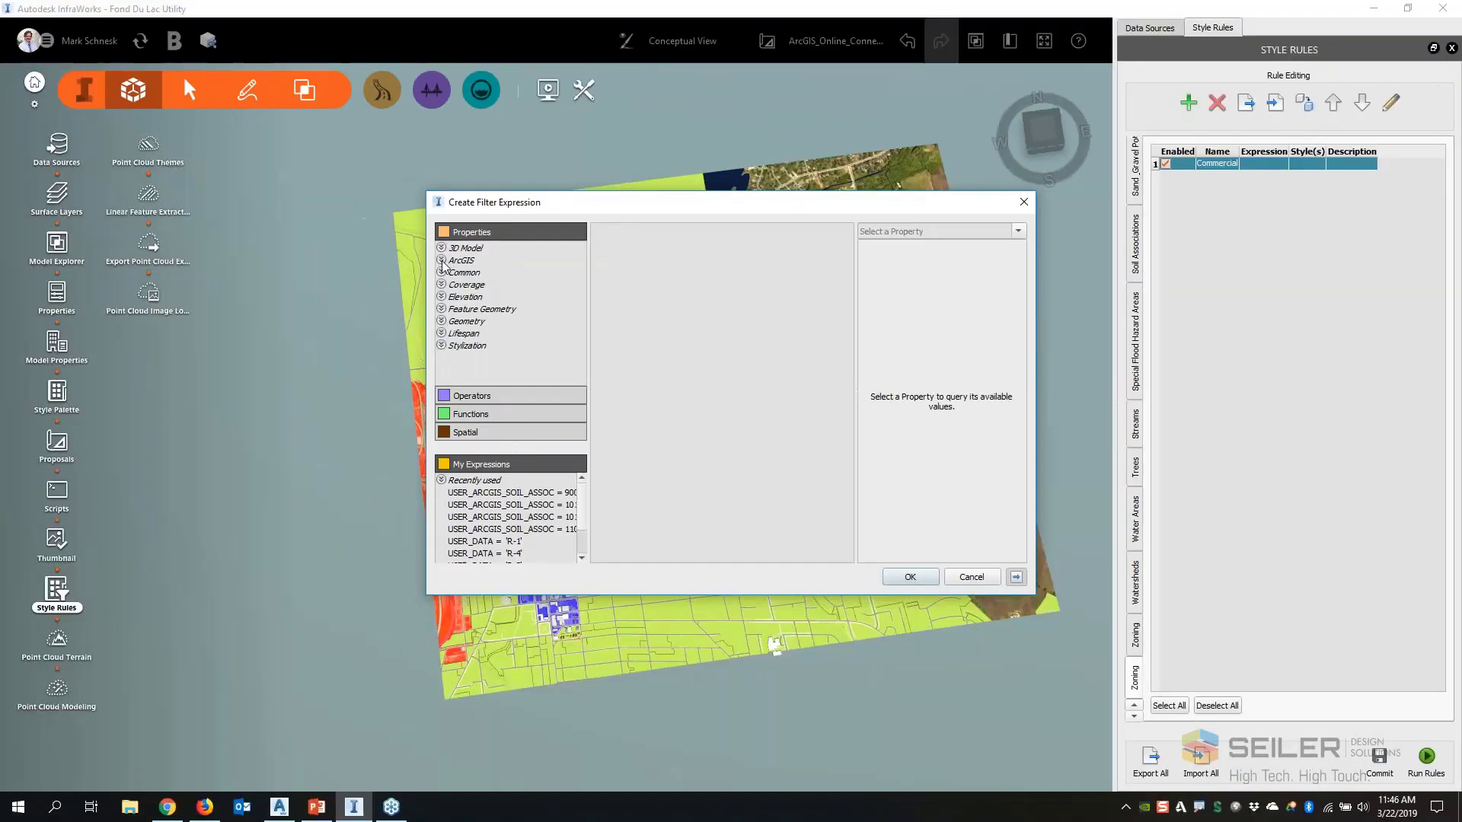
click(457, 320)
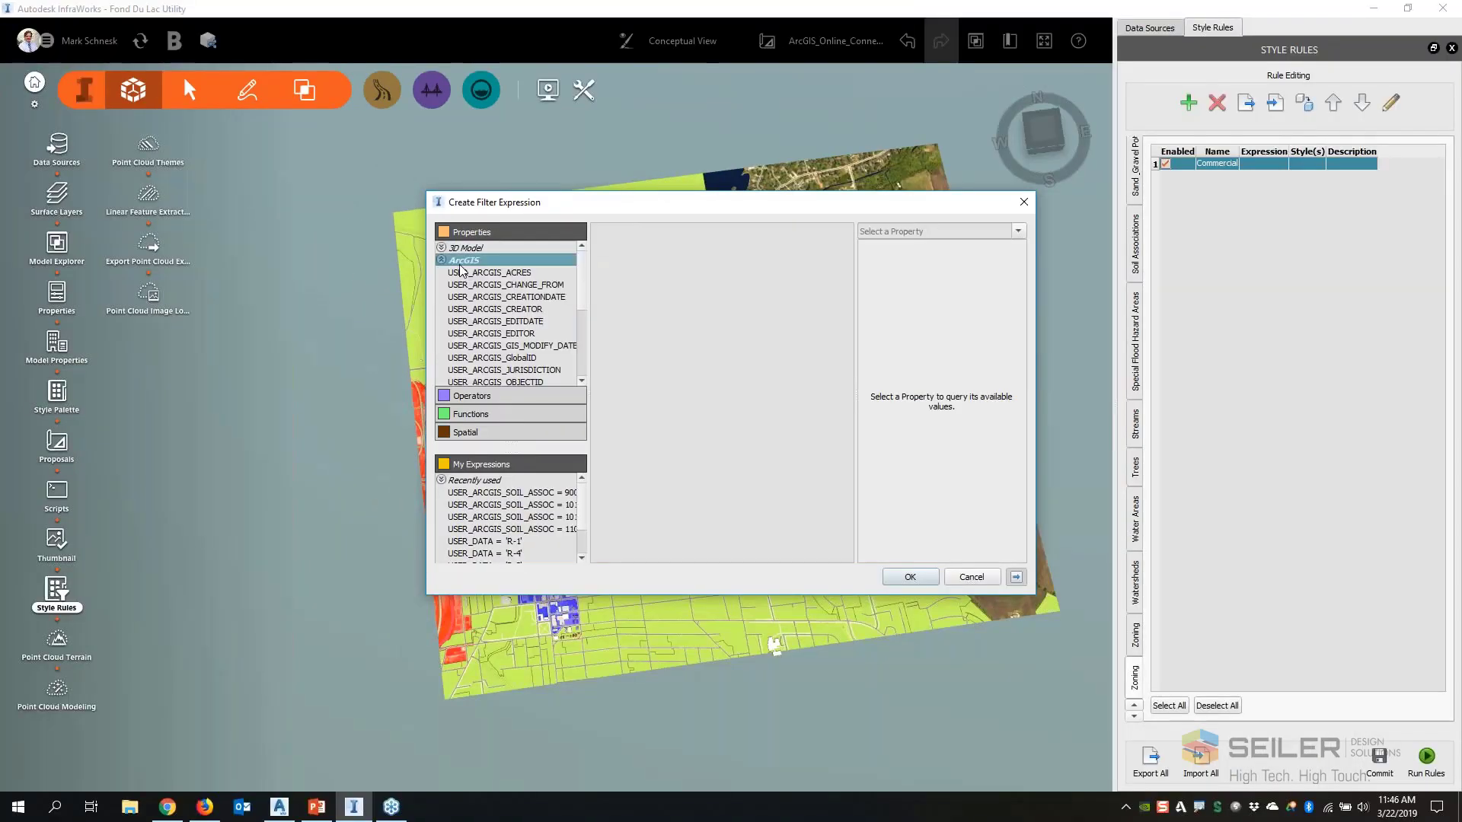
scroll(531, 321, down, 3)
click(544, 339)
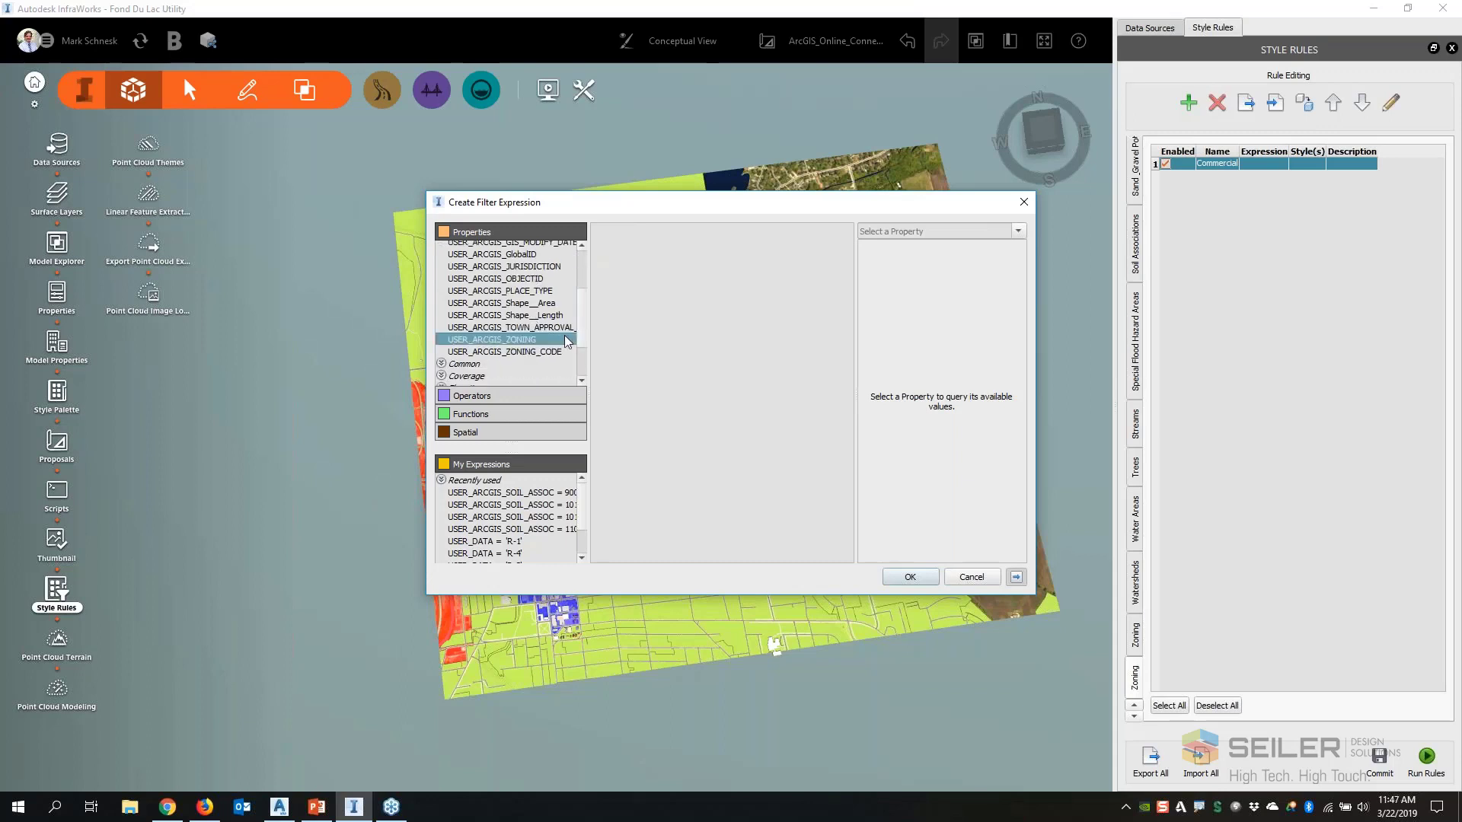
double_click(544, 339)
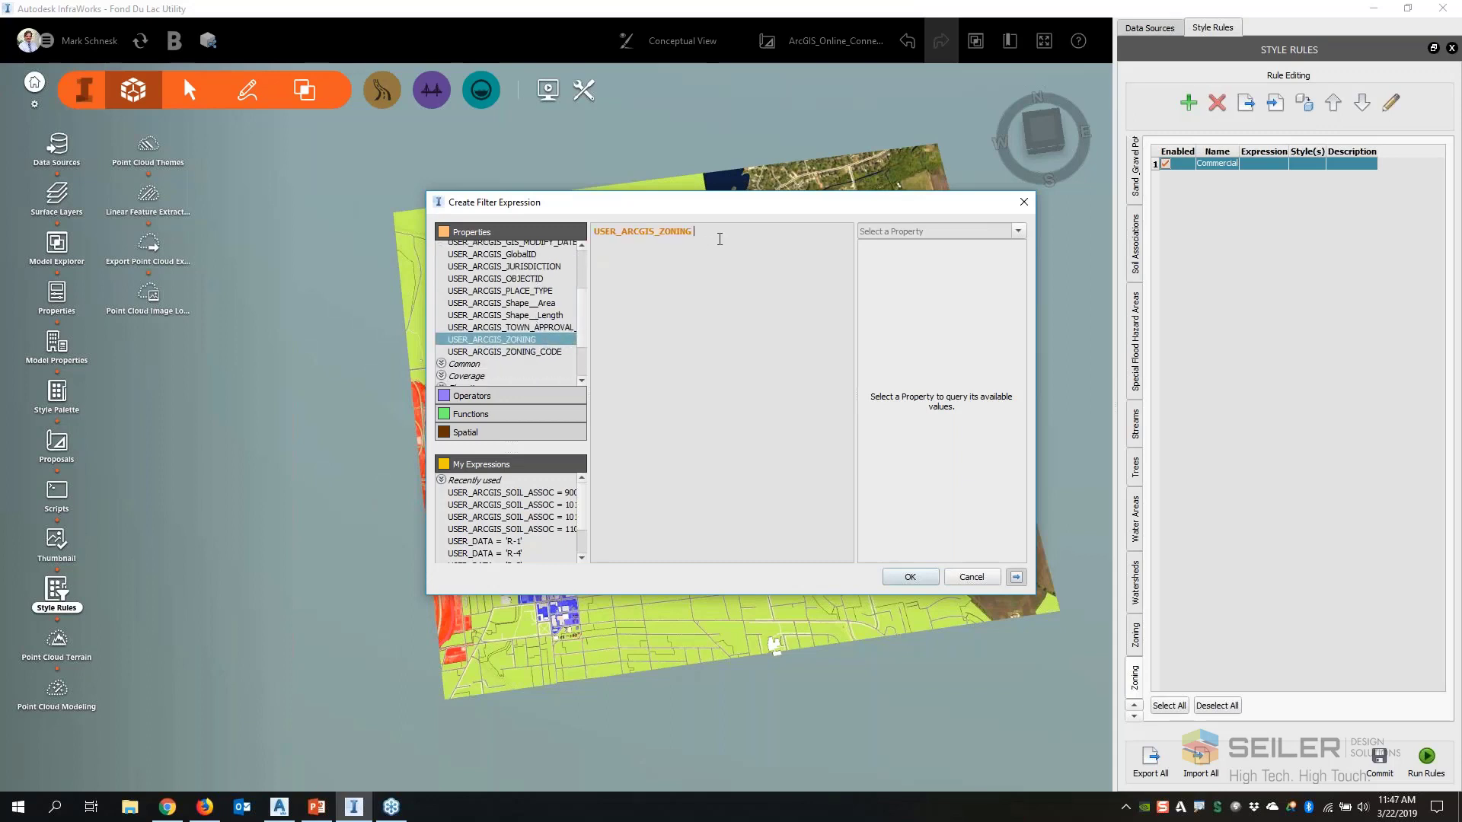
text(= C-1 or)
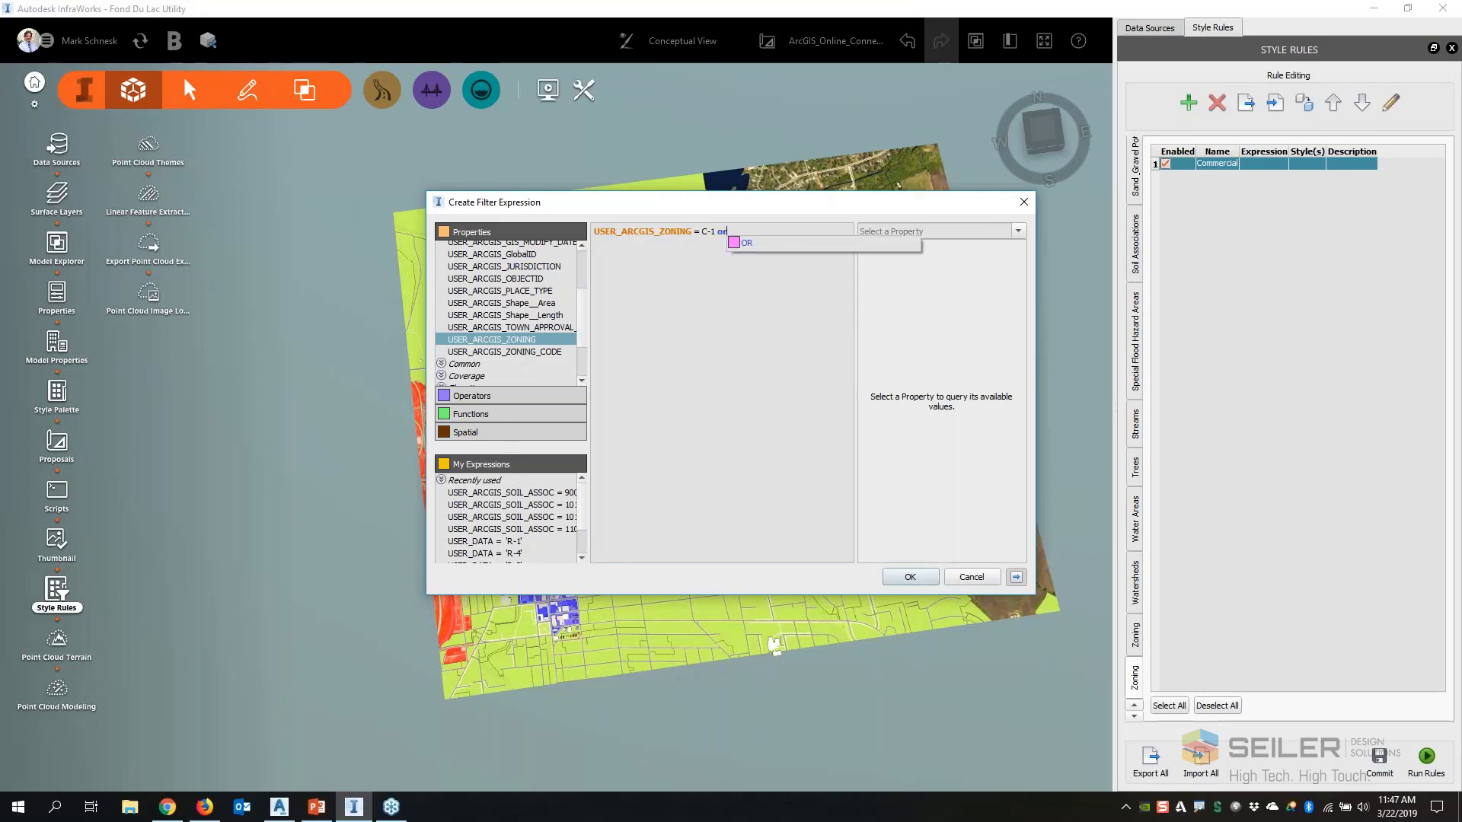
double_click(533, 352)
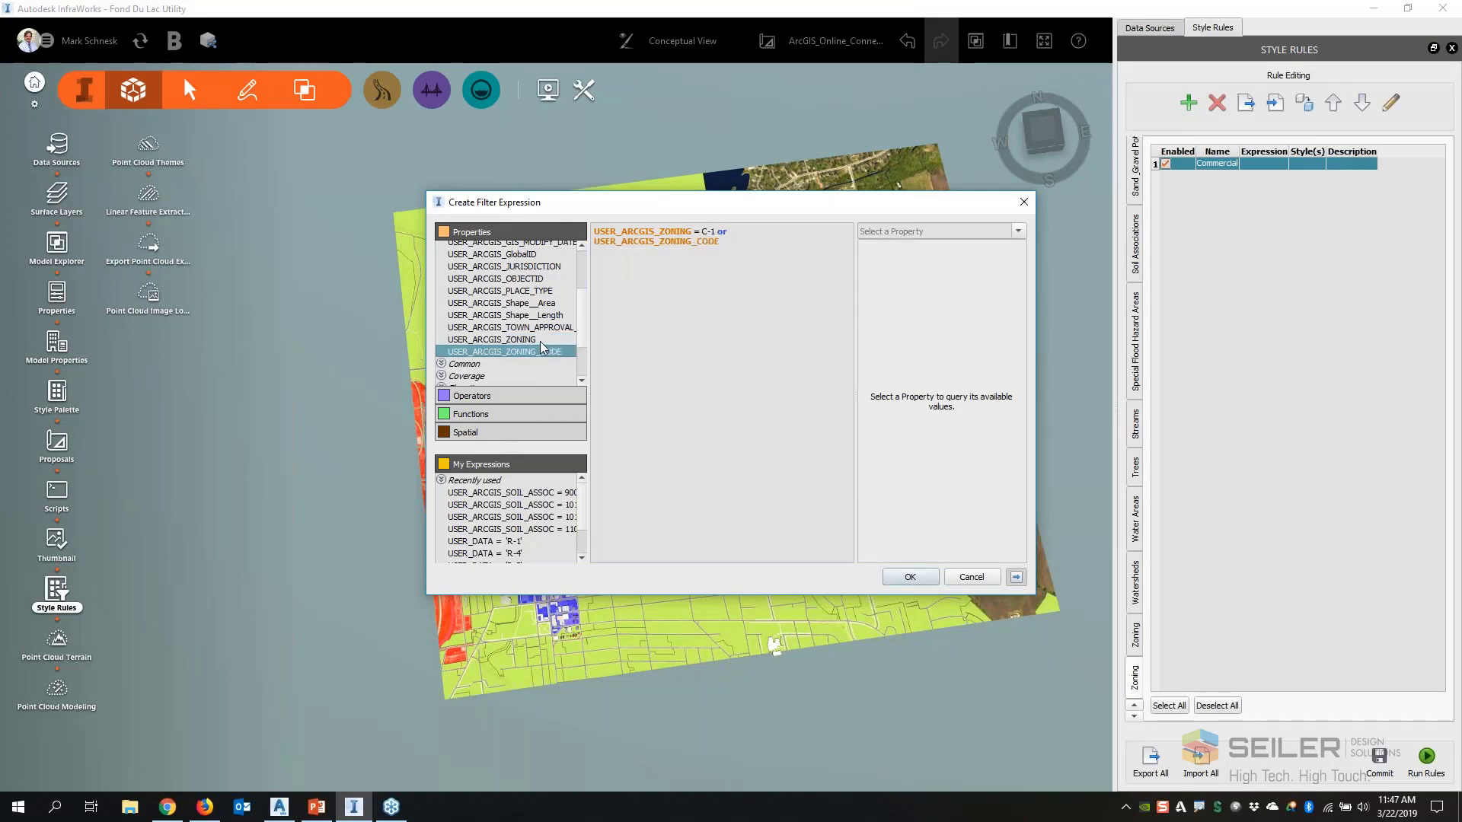
double_click(544, 339)
key(BackSpace)
key(BackSpace)
key(BackSpace)
key(BackSpace)
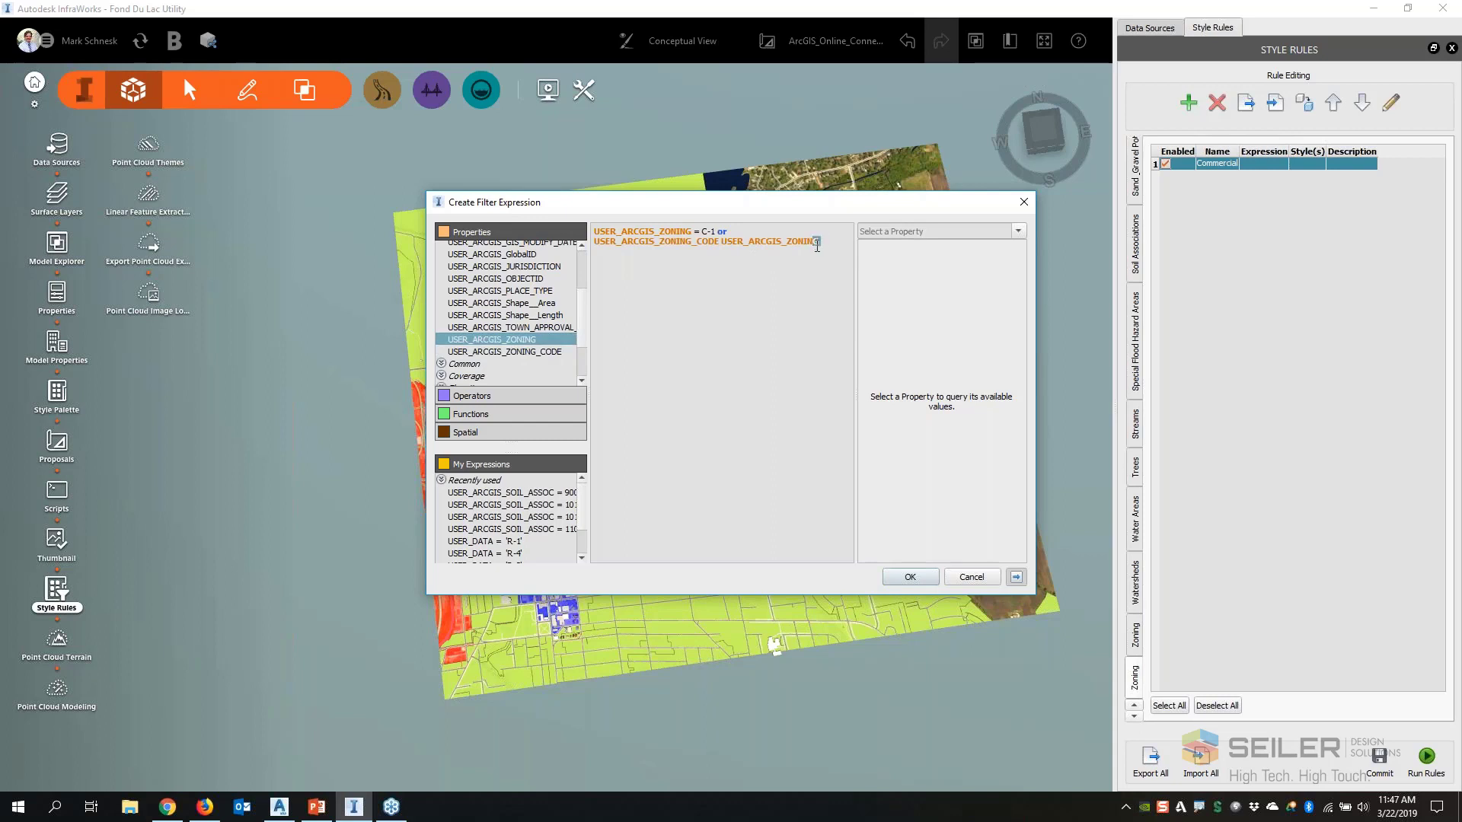
key(BackSpace)
key(BackSpace)
key(BackSpace)
key(BackSpace)
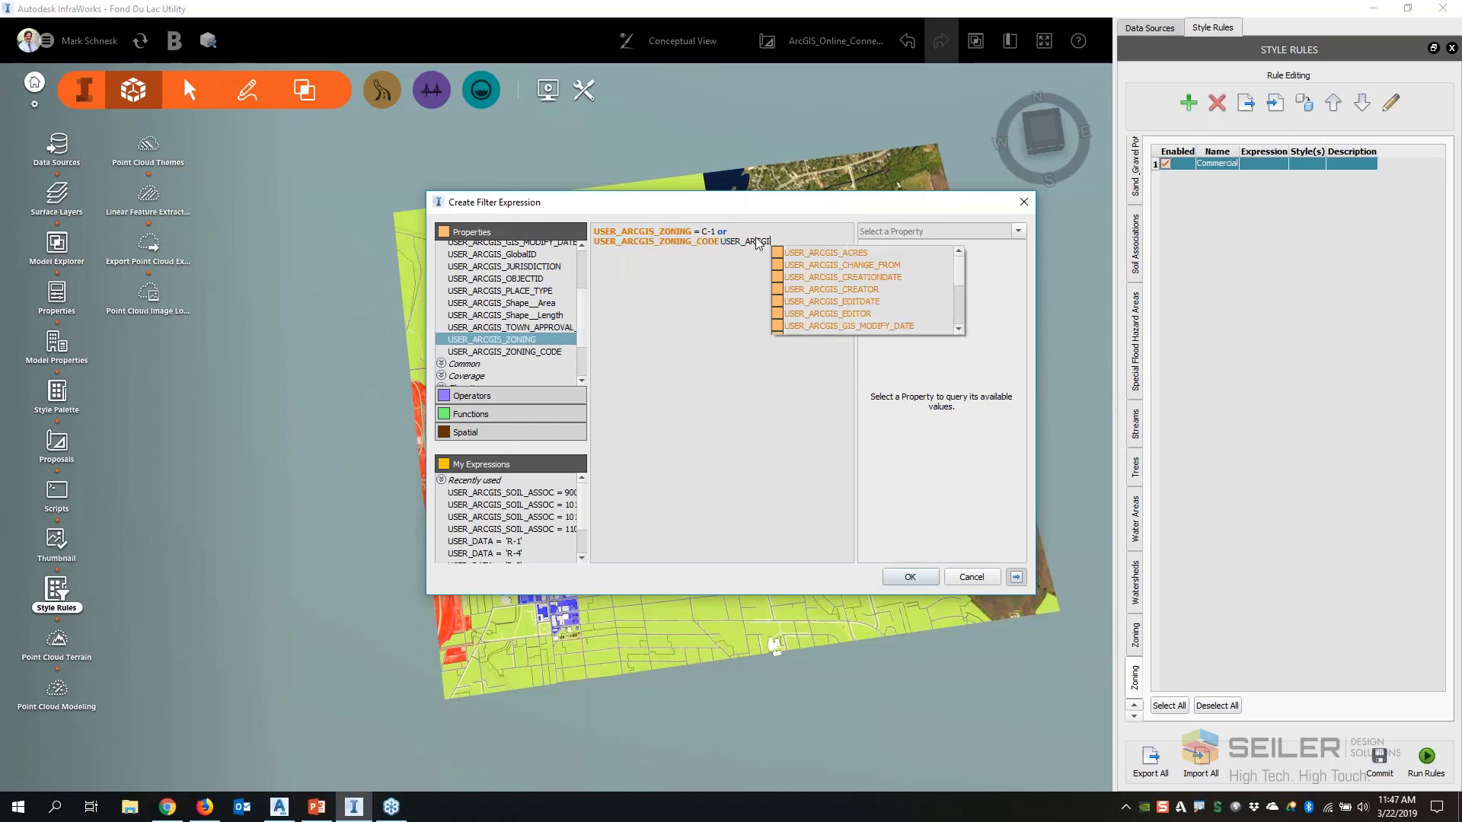
drag(627, 250, 625, 243)
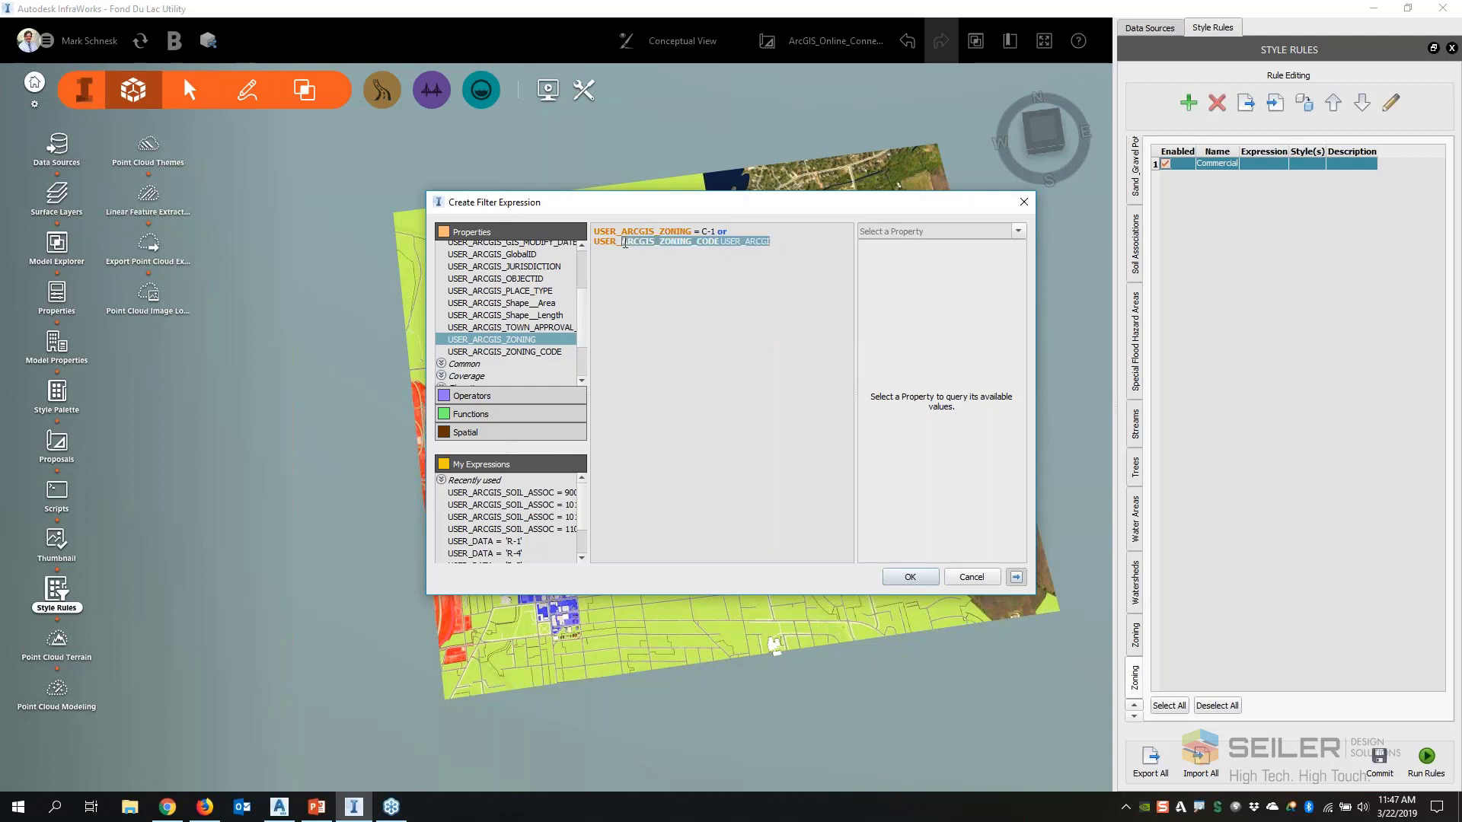
key(BackSpace)
key(BackSpace)
key(BackSpace)
key(BackSpace)
key(BackSpace)
key(BackSpace)
key(BackSpace)
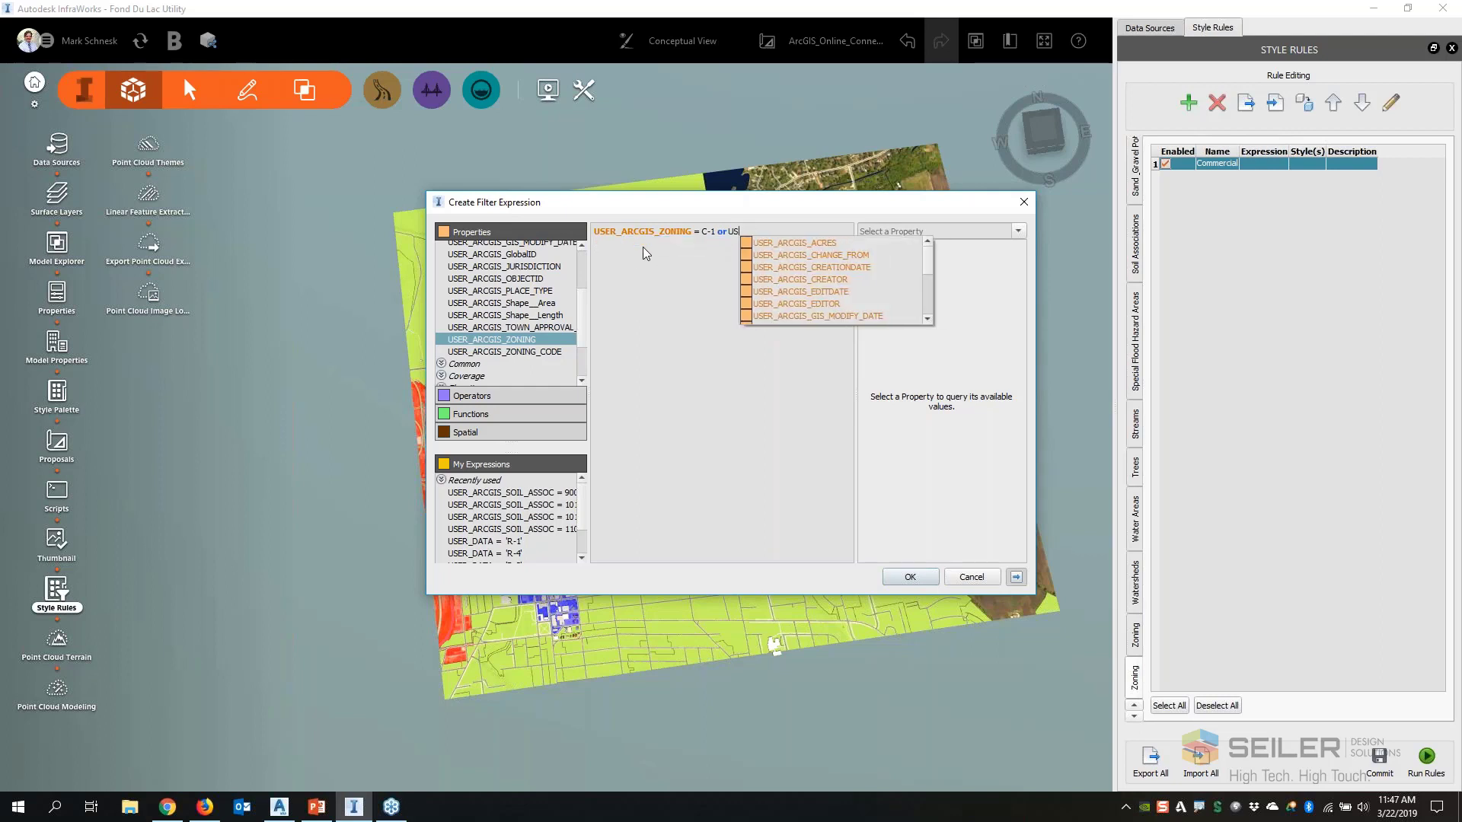
Extend the expression with USER_ARCGIS_ZONING = C-2 or USER_ARCGIS_ZONING = C-3 and try to accept the filter
double_click(535, 339)
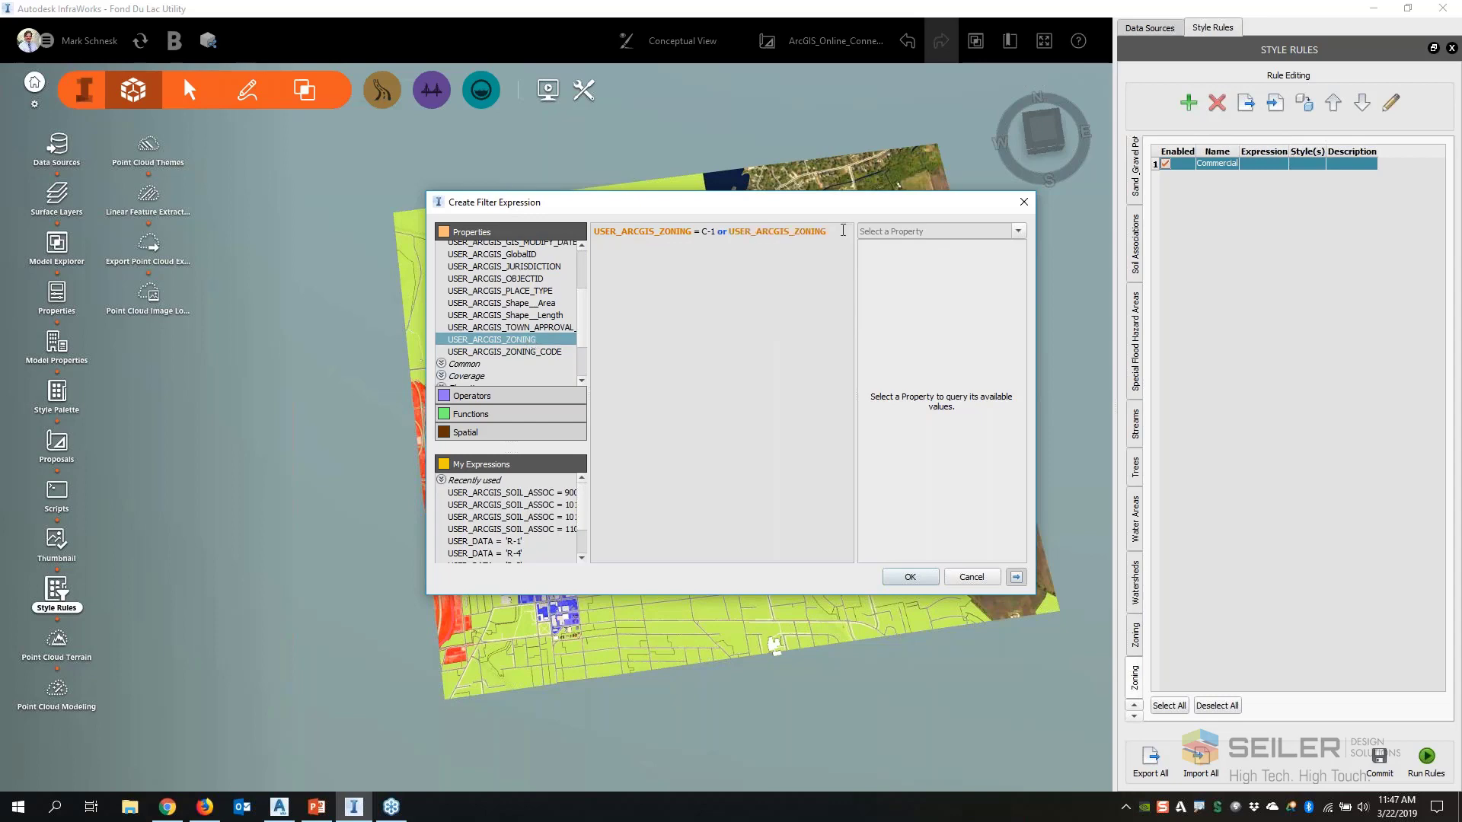
text(= C0)
key(BackSpace)
text(-2 or)
double_click(492, 339)
text(C-3)
click(910, 577)
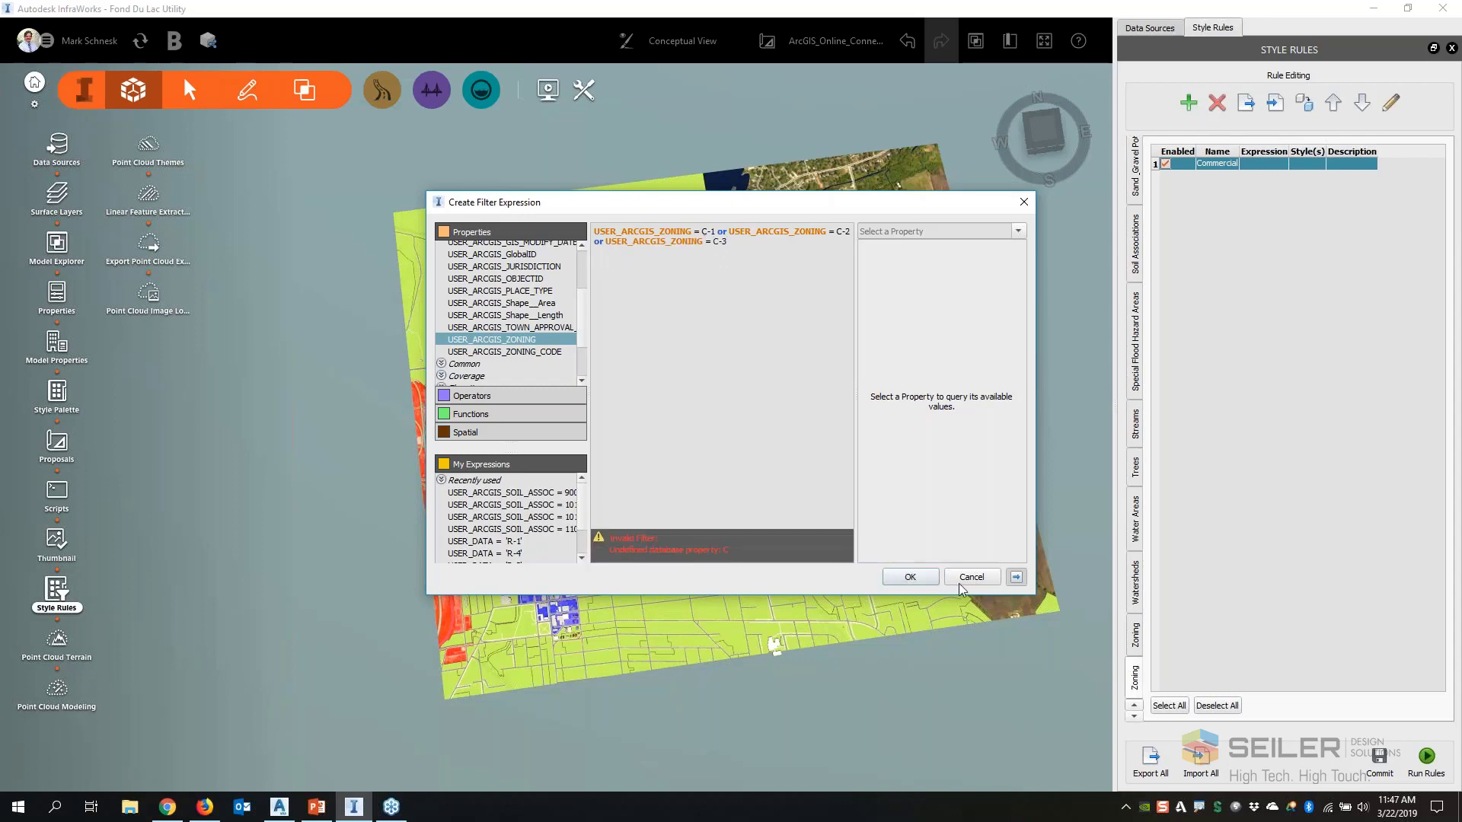
List the available values of USER_ARCGIS_ZONING and replace C-1 in the expression with 'Central Business District'
click(729, 250)
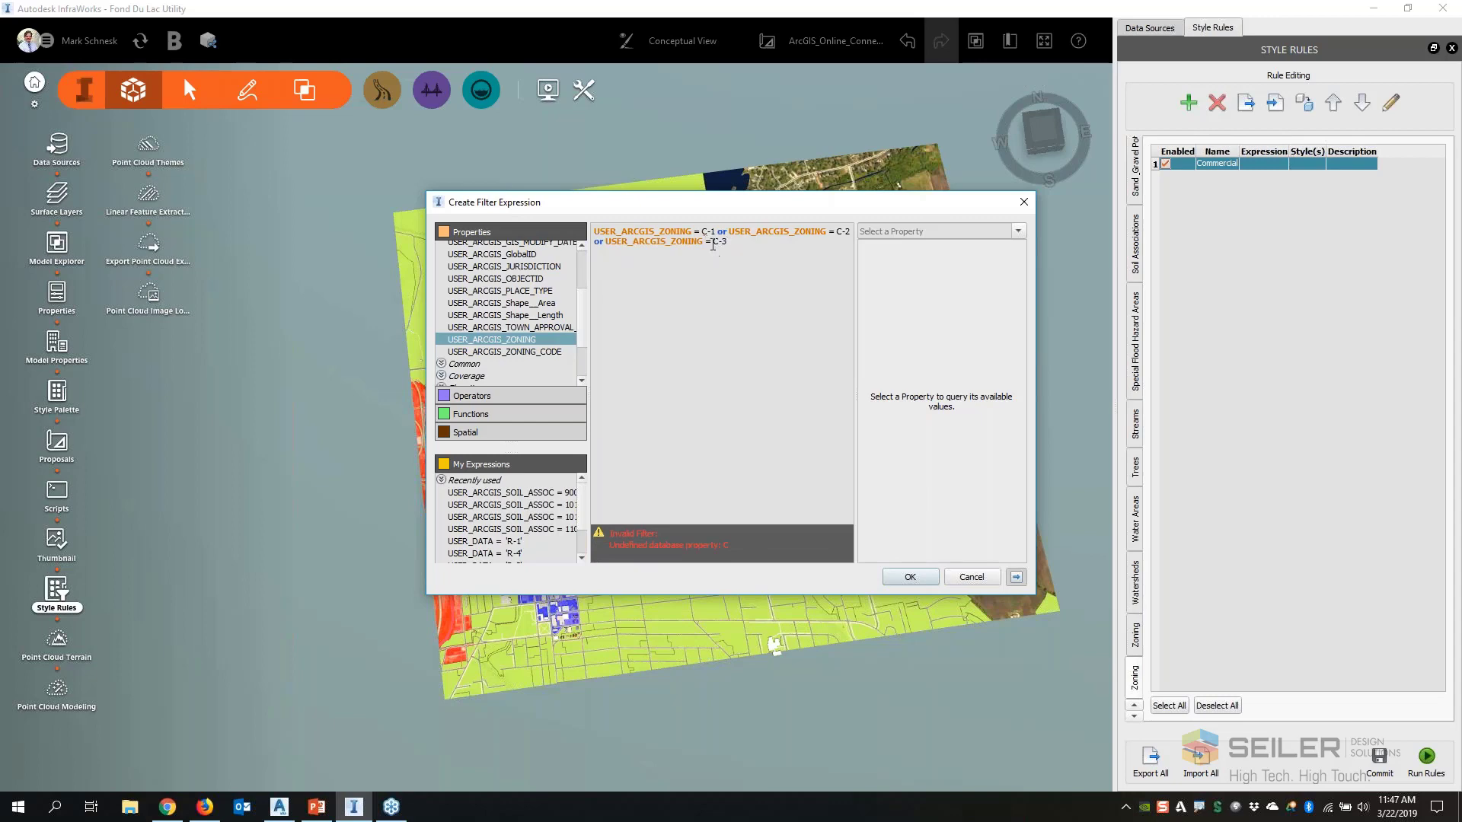
click(702, 232)
drag(716, 233, 706, 236)
click(999, 231)
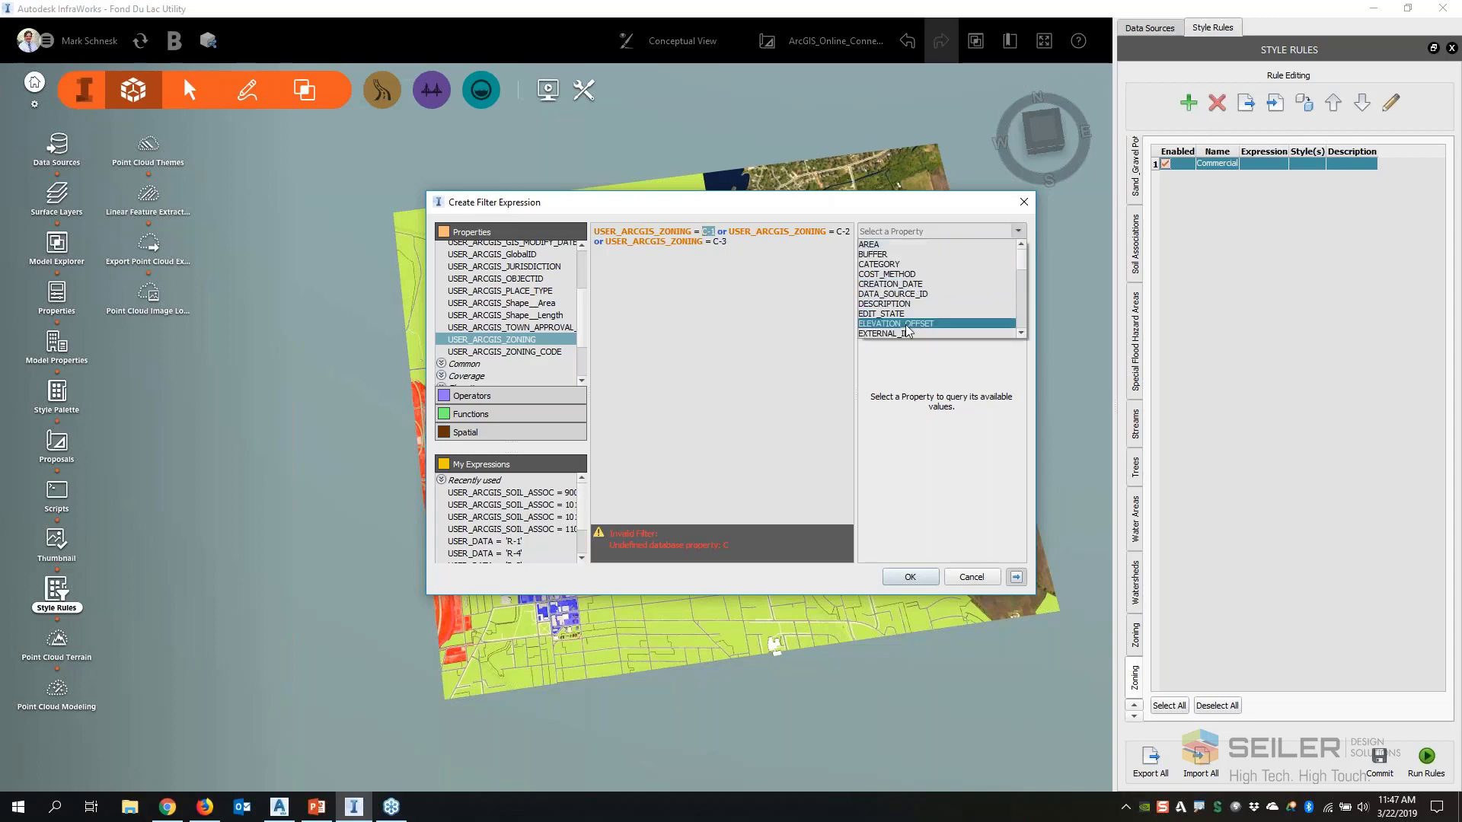
scroll(912, 327, down, 8)
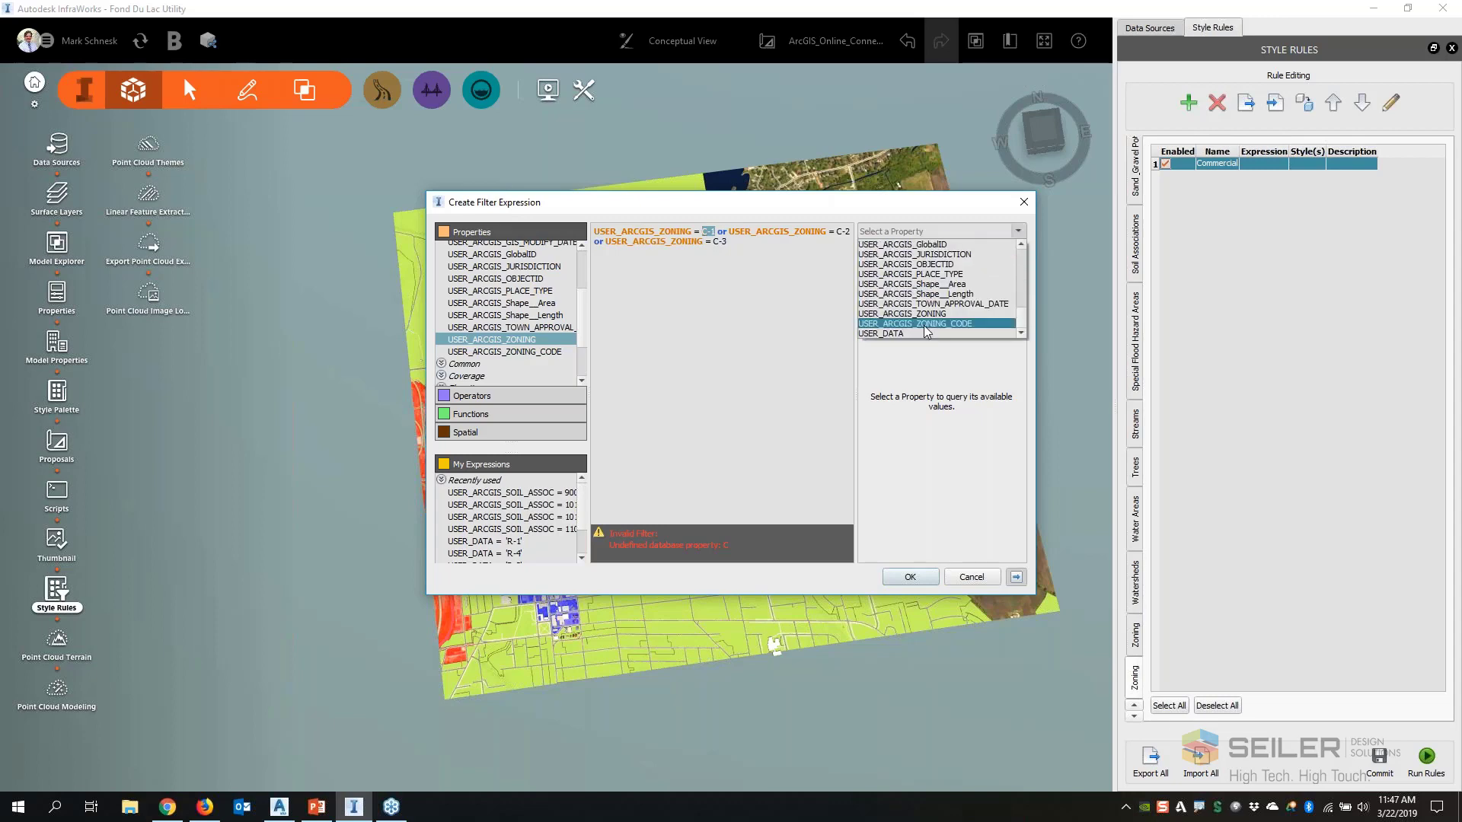
click(925, 313)
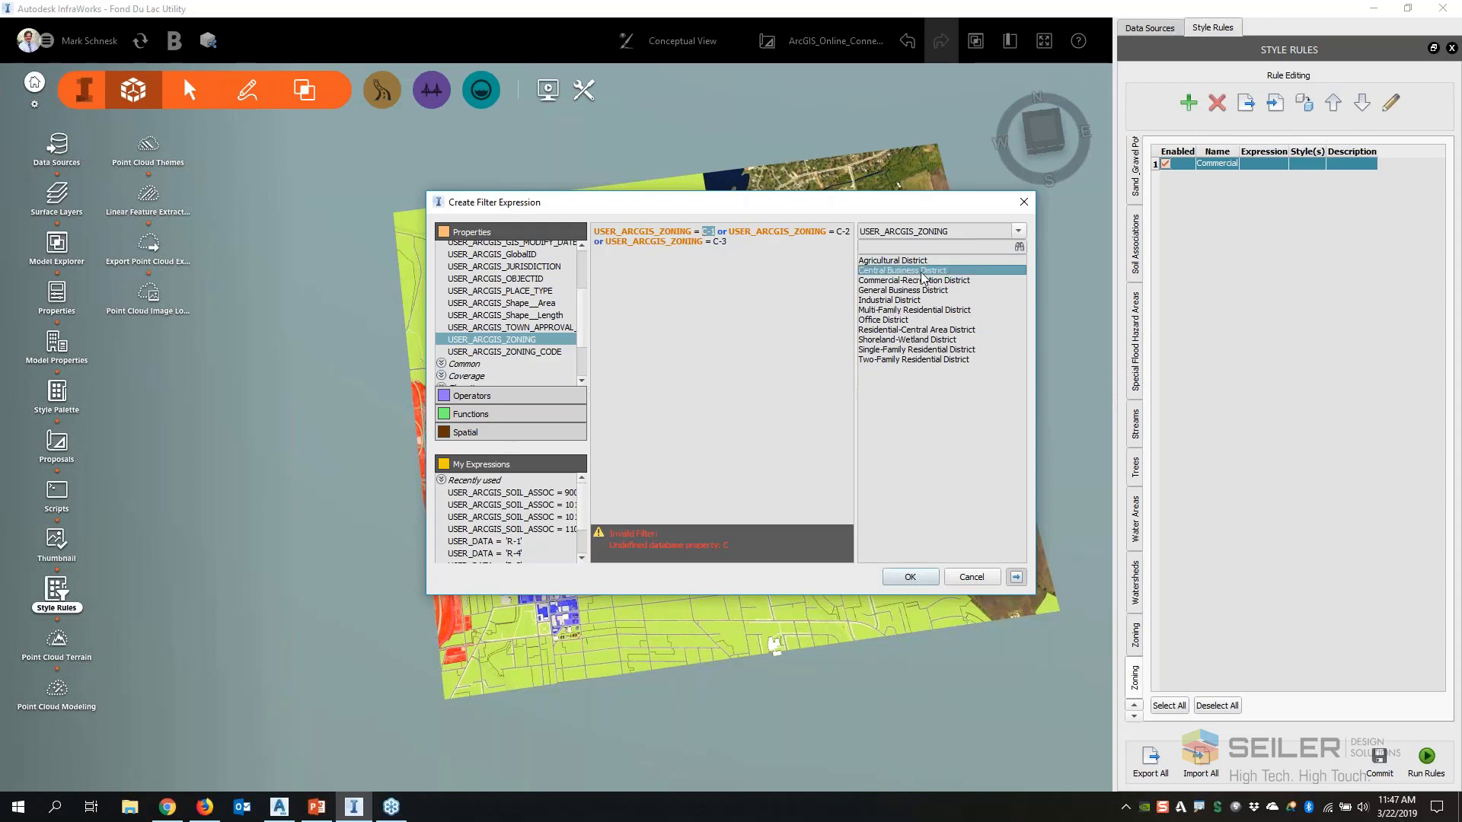
double_click(924, 270)
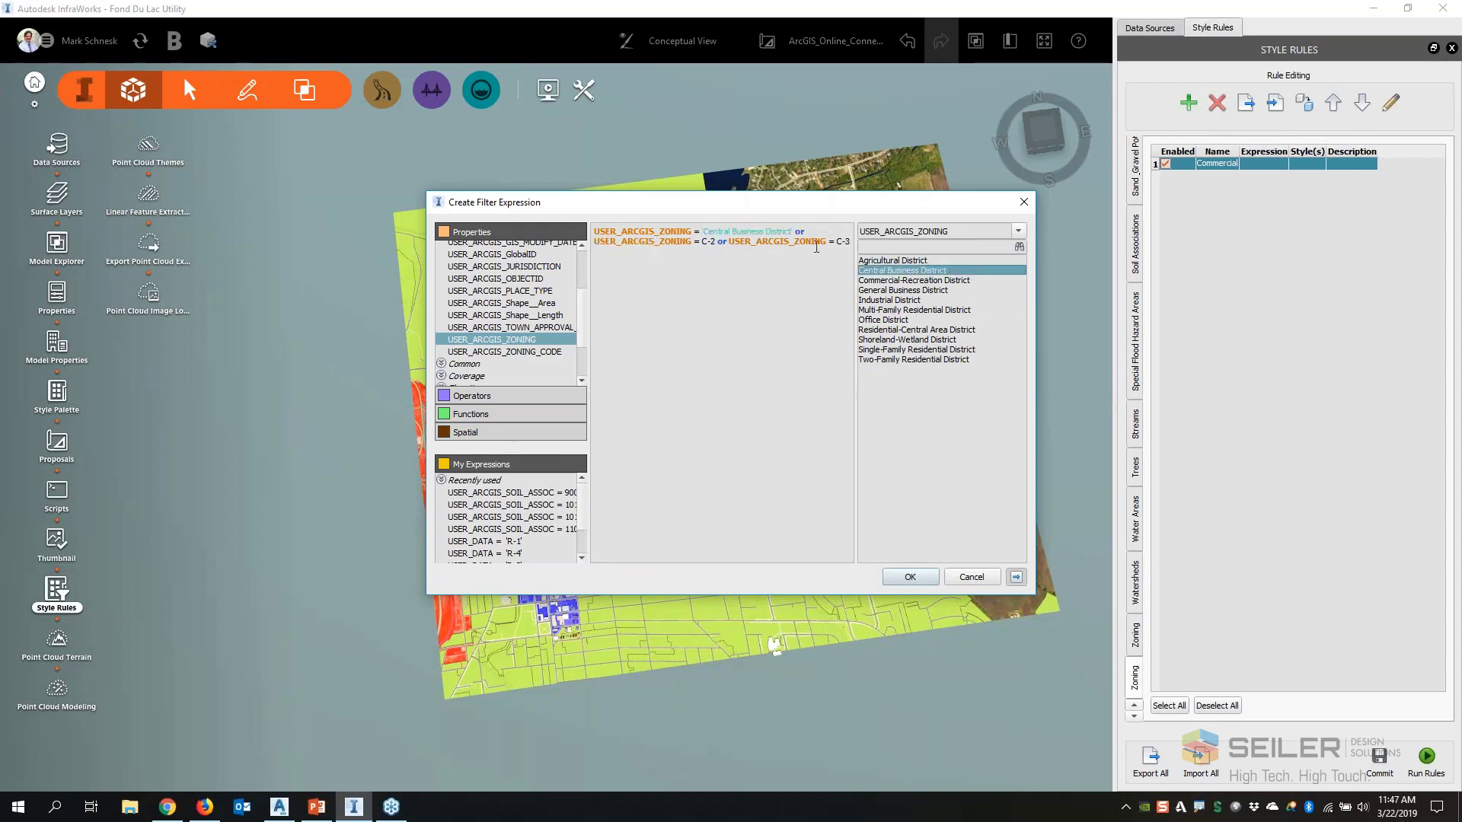
Replace C-2 with 'Commercial-Recreation District' and C-3 with 'General Business District', and accept the filter expression
double_click(708, 242)
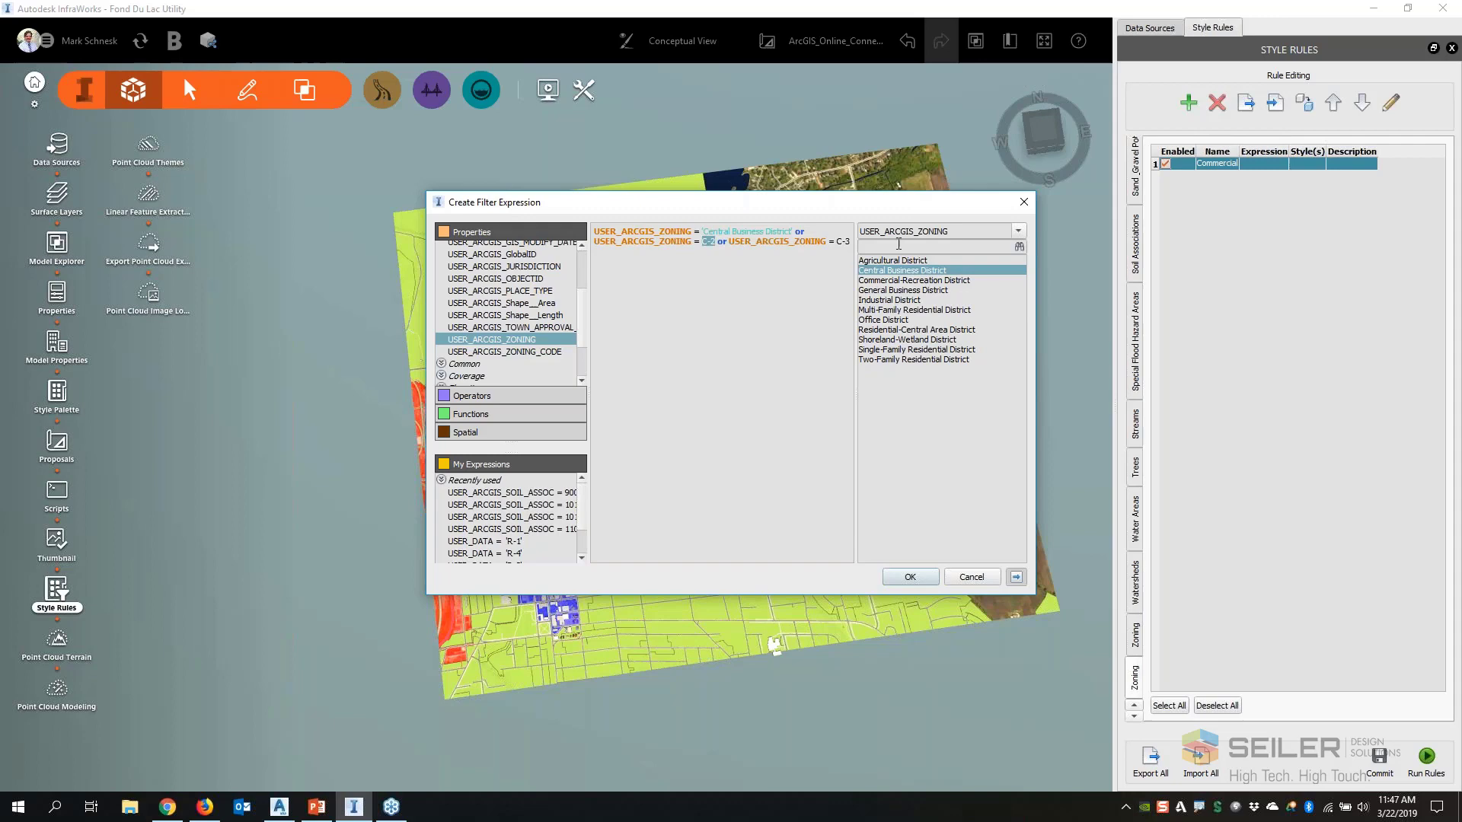
double_click(910, 280)
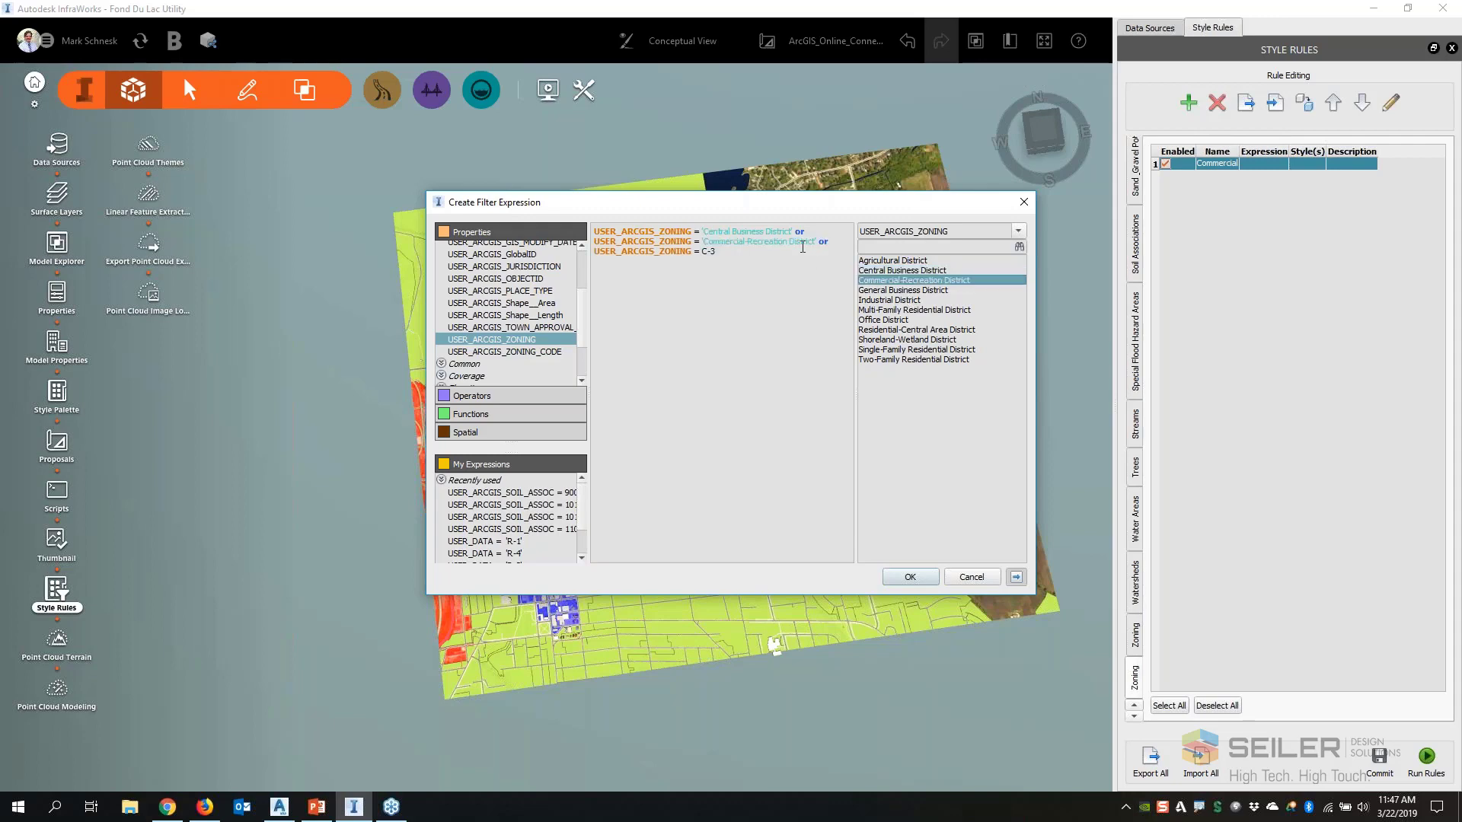
double_click(706, 252)
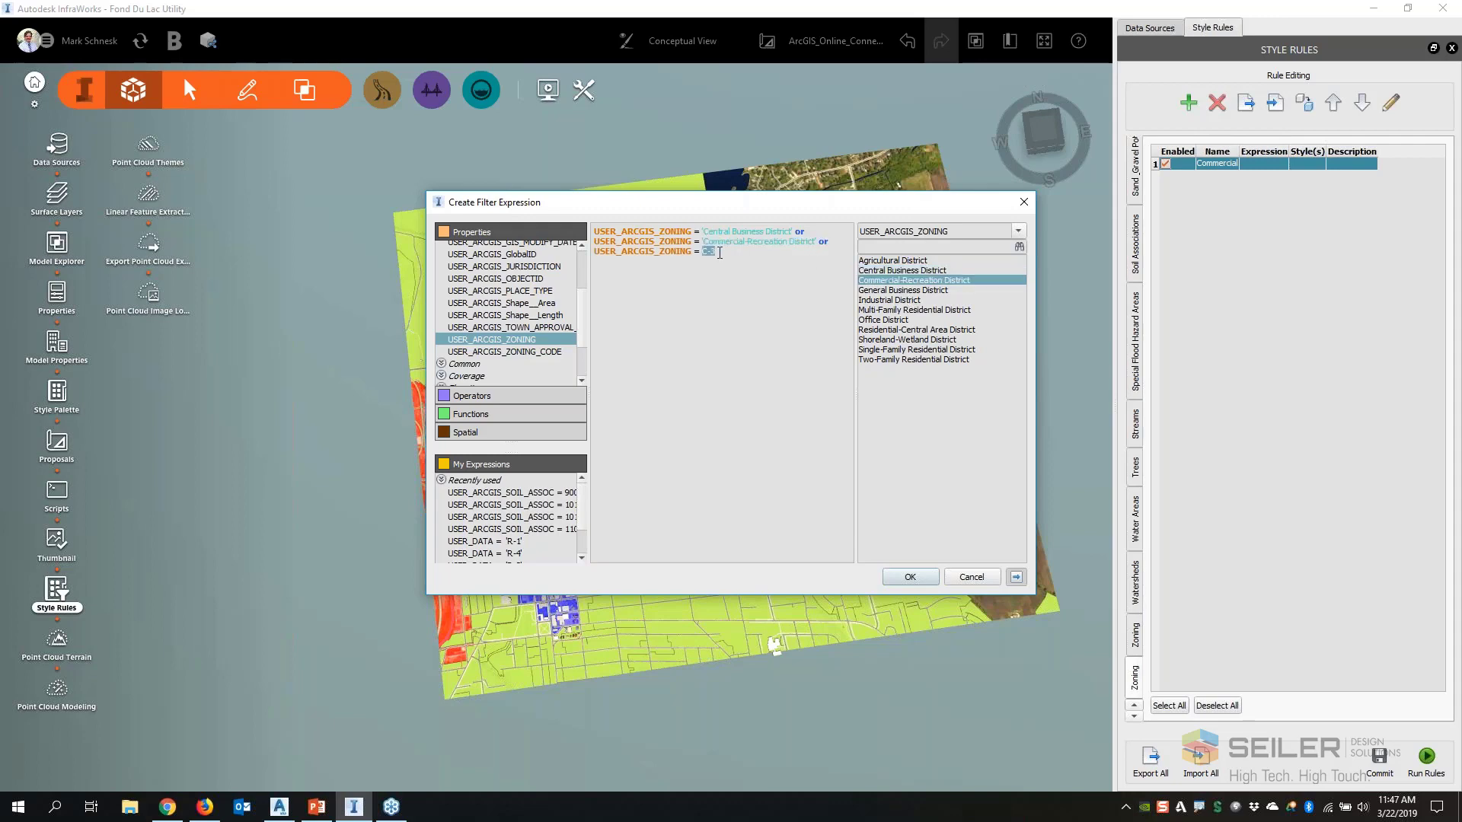
click(905, 291)
double_click(904, 291)
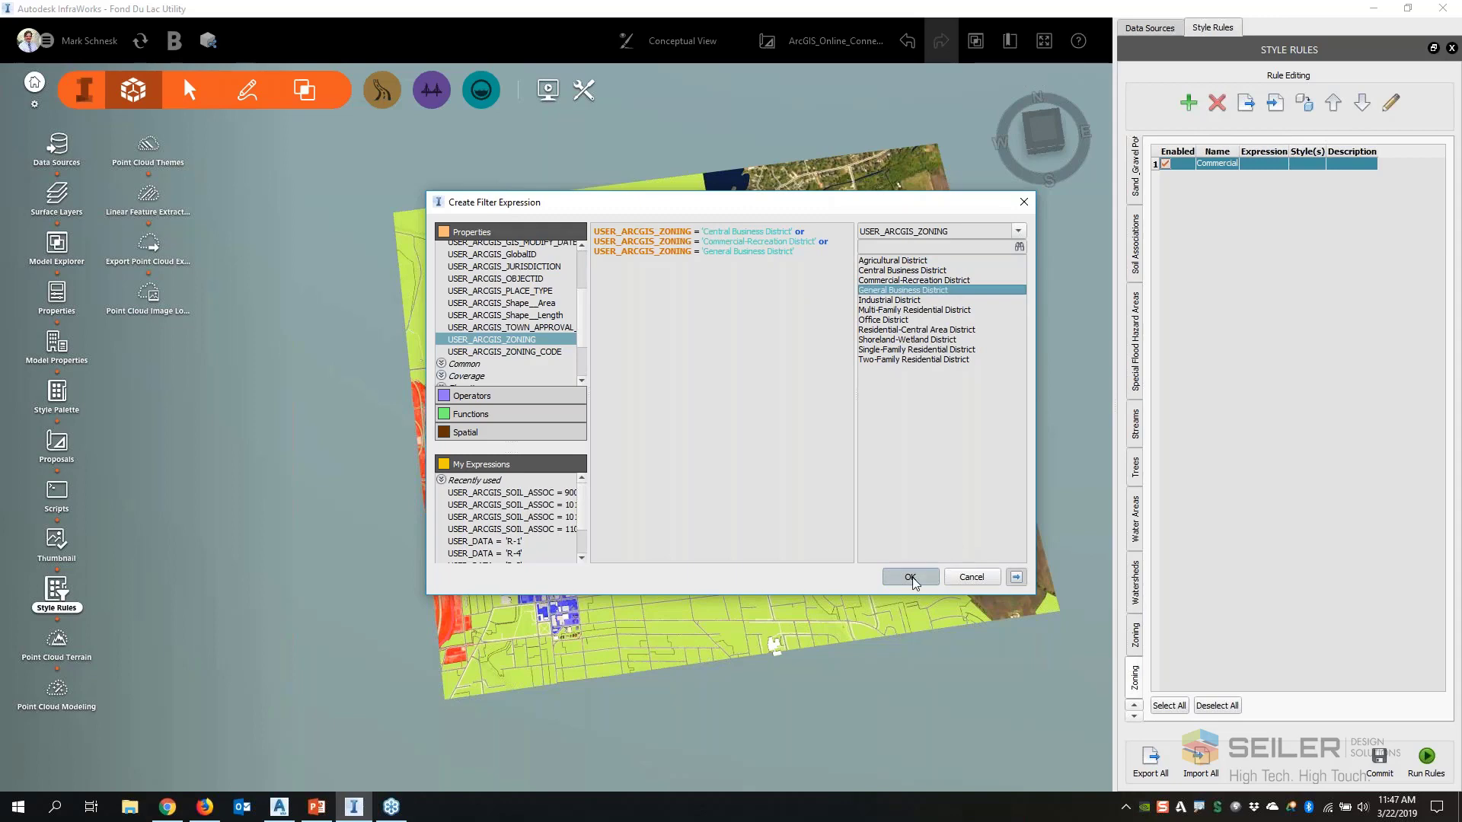
Add the Commercial style from Coverage/Zoning to the Commercial rule and confirm the rule
click(737, 592)
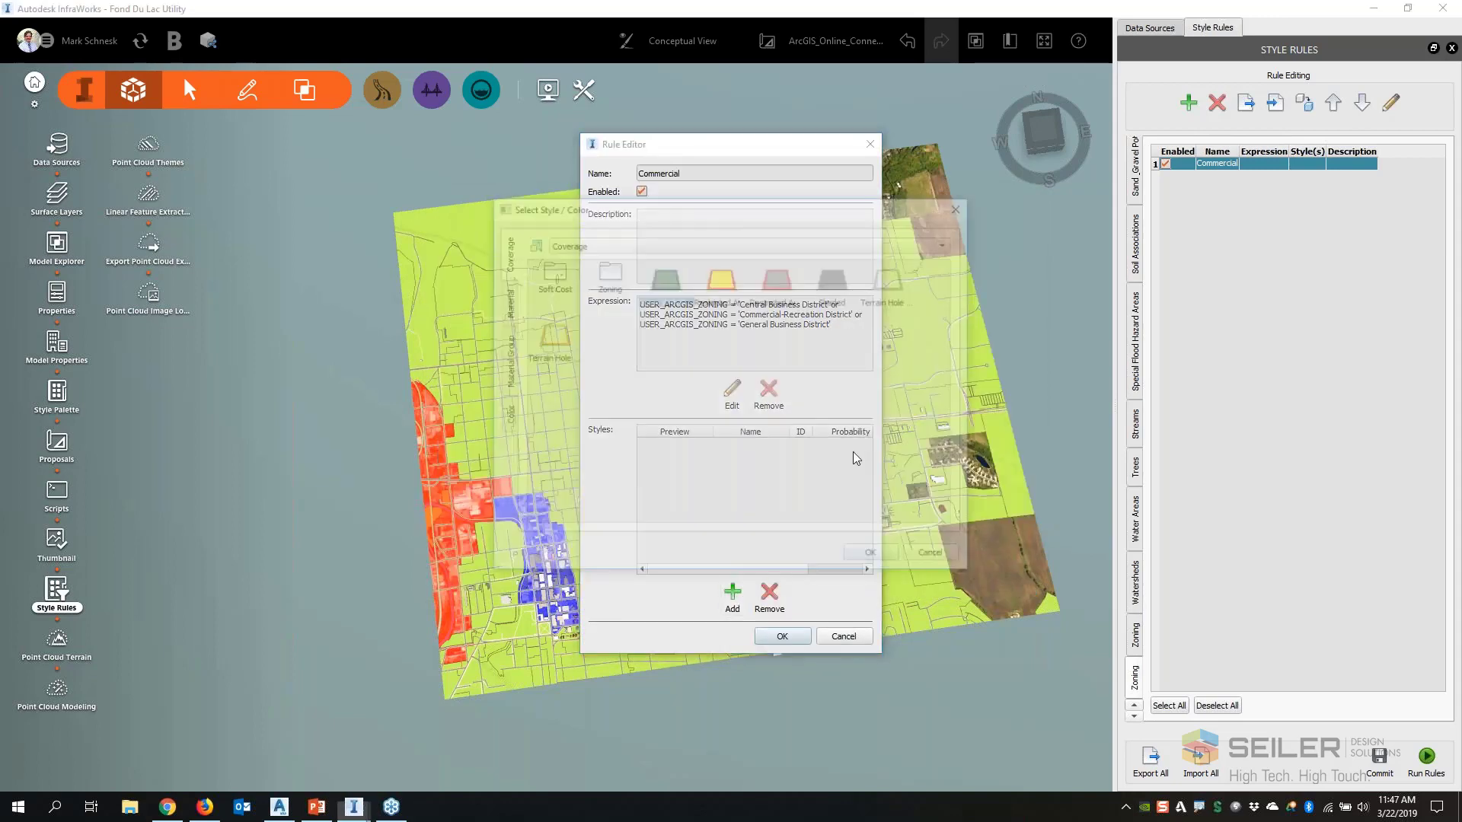
double_click(603, 274)
click(662, 274)
click(875, 558)
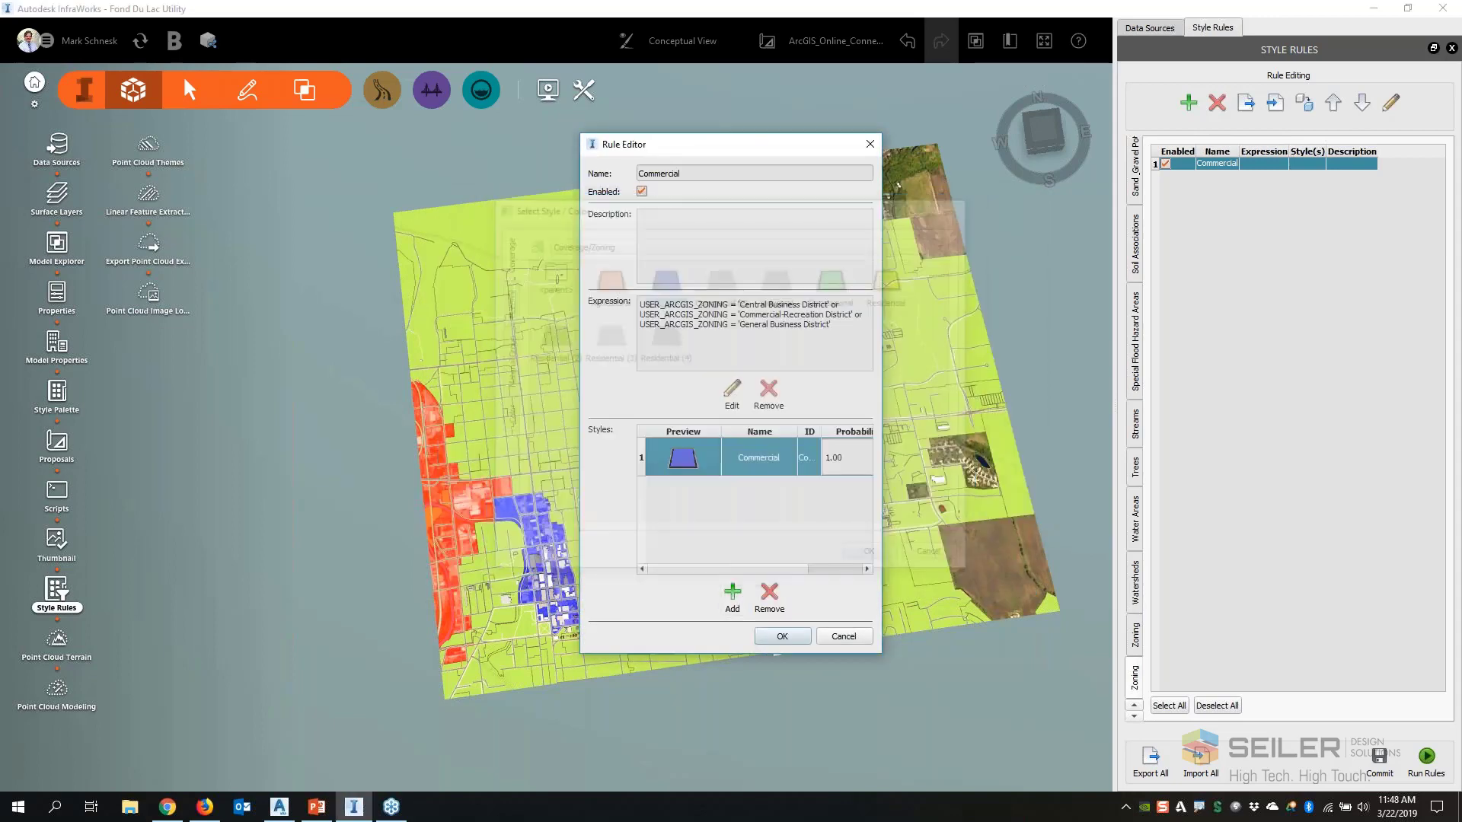
click(779, 638)
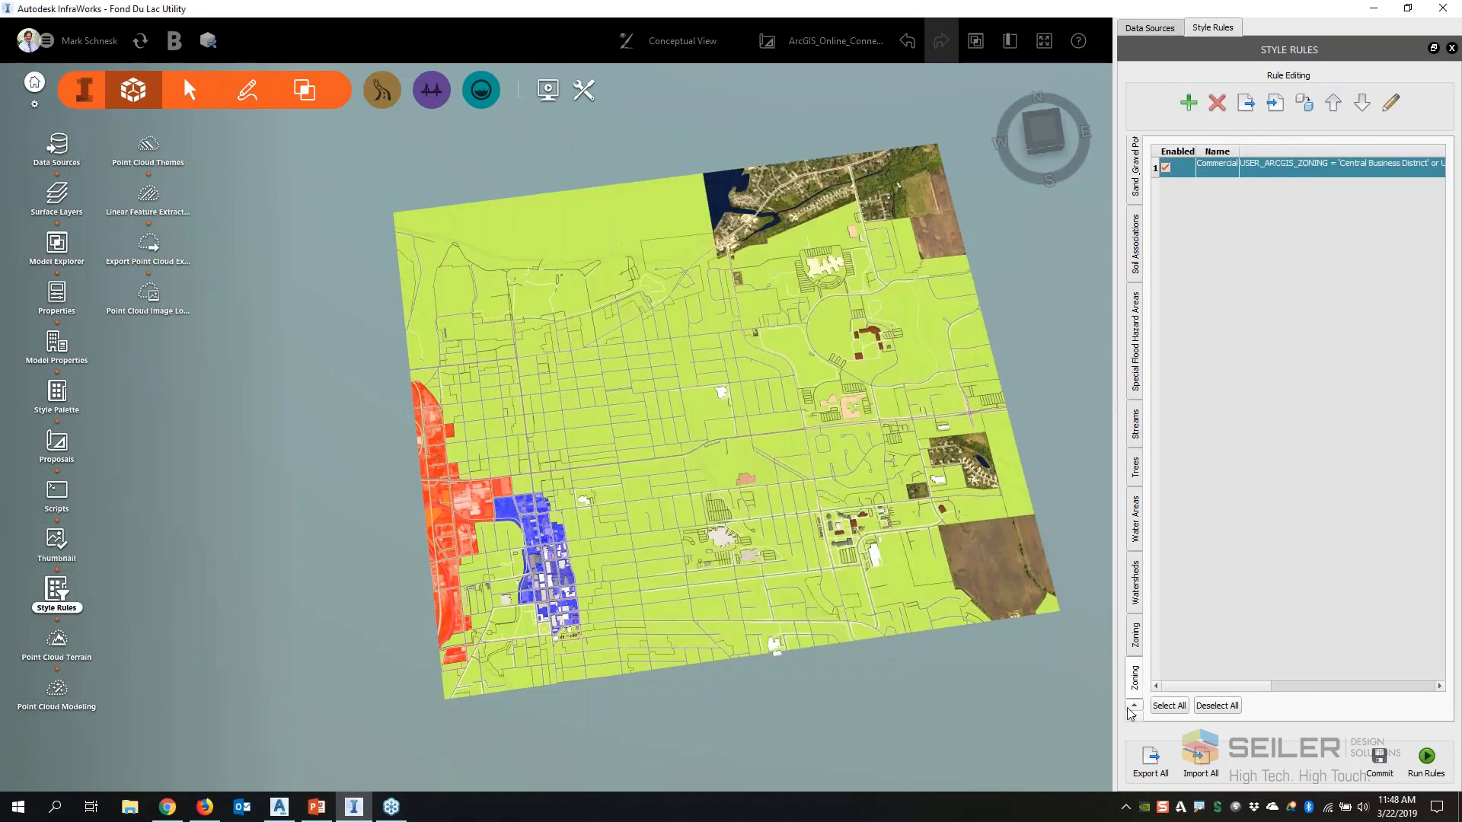
Commit and run the Zoning style rules, and inspect the restyled zones across the model
click(1378, 762)
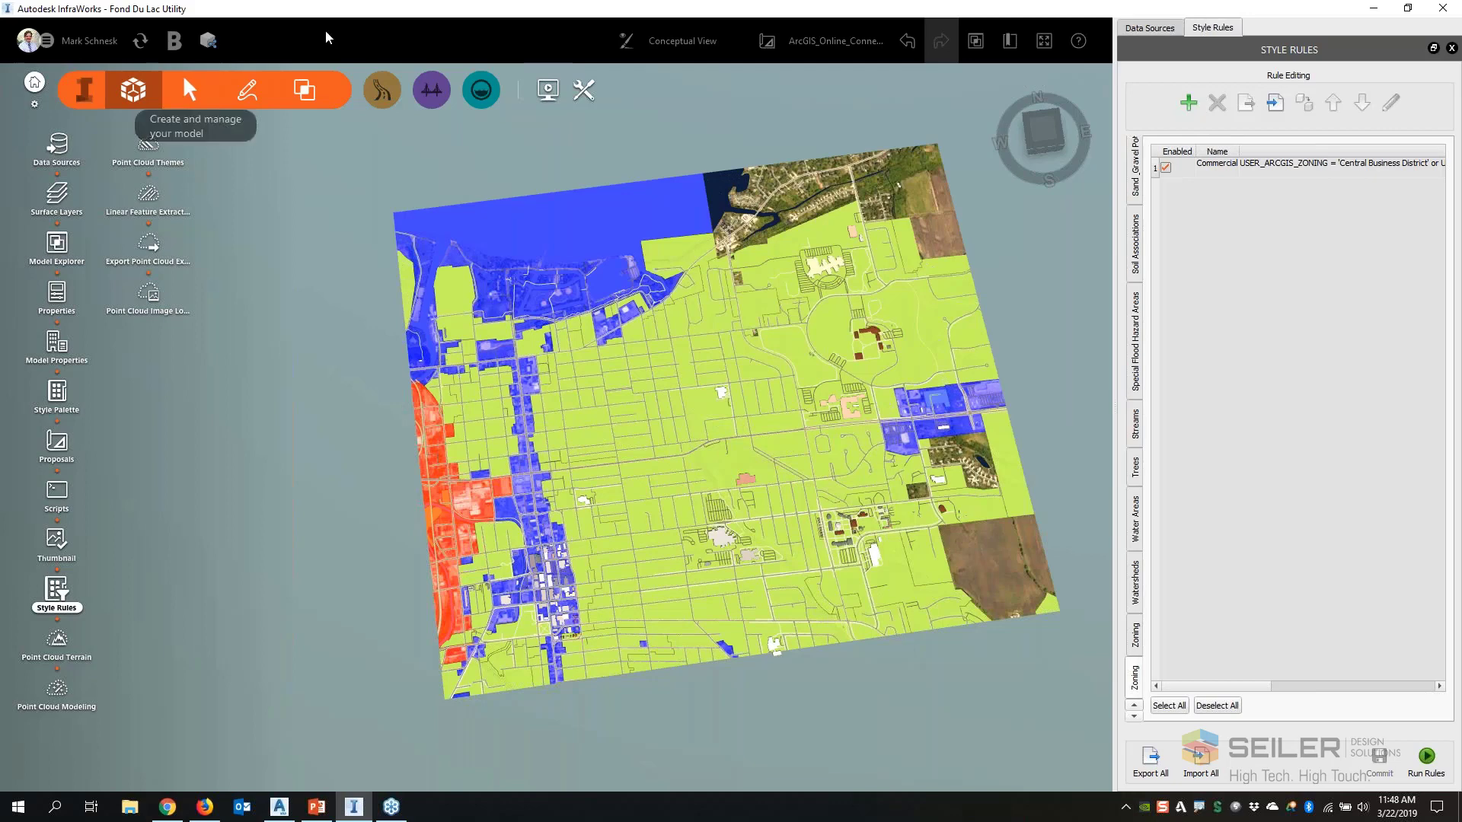
scroll(373, 362, up, 1)
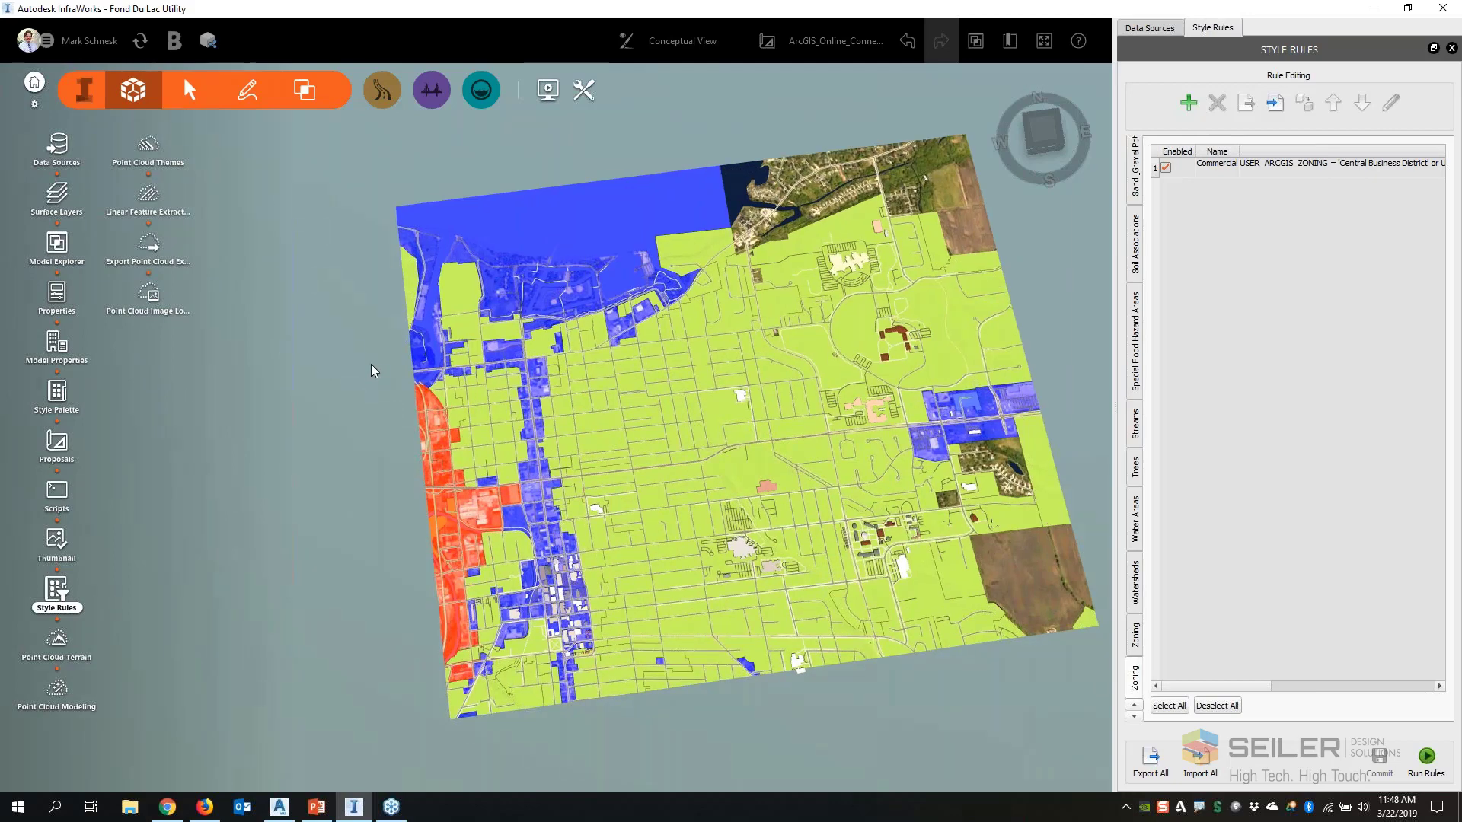
drag(372, 364, 368, 436)
drag(628, 539, 609, 396)
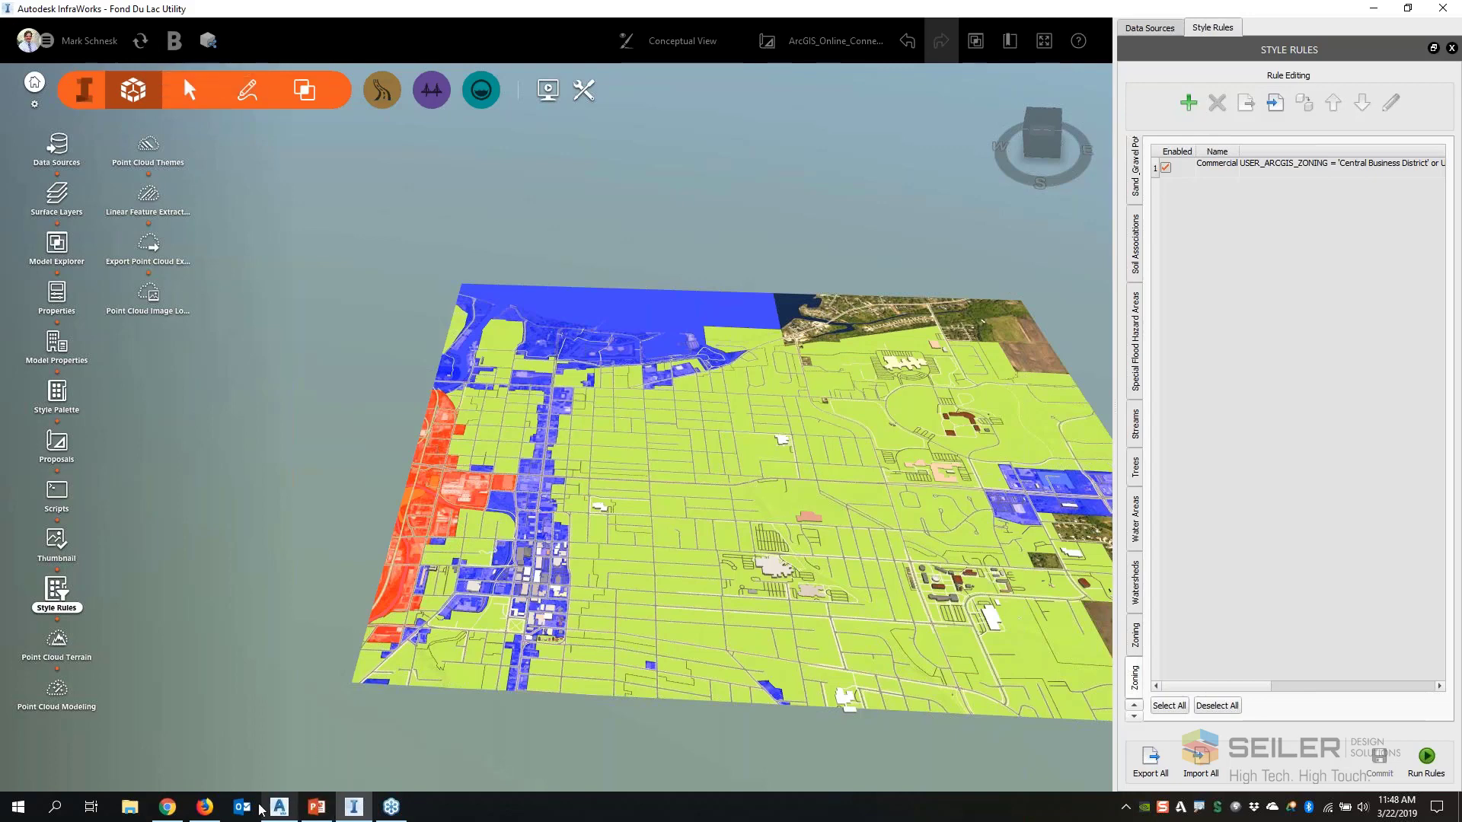
Switch to Firefox and examine the ESRI_Connect 3D view of Fond Du Lac Utility.iwm in BIM 360 Document Management
click(204, 807)
click(89, 40)
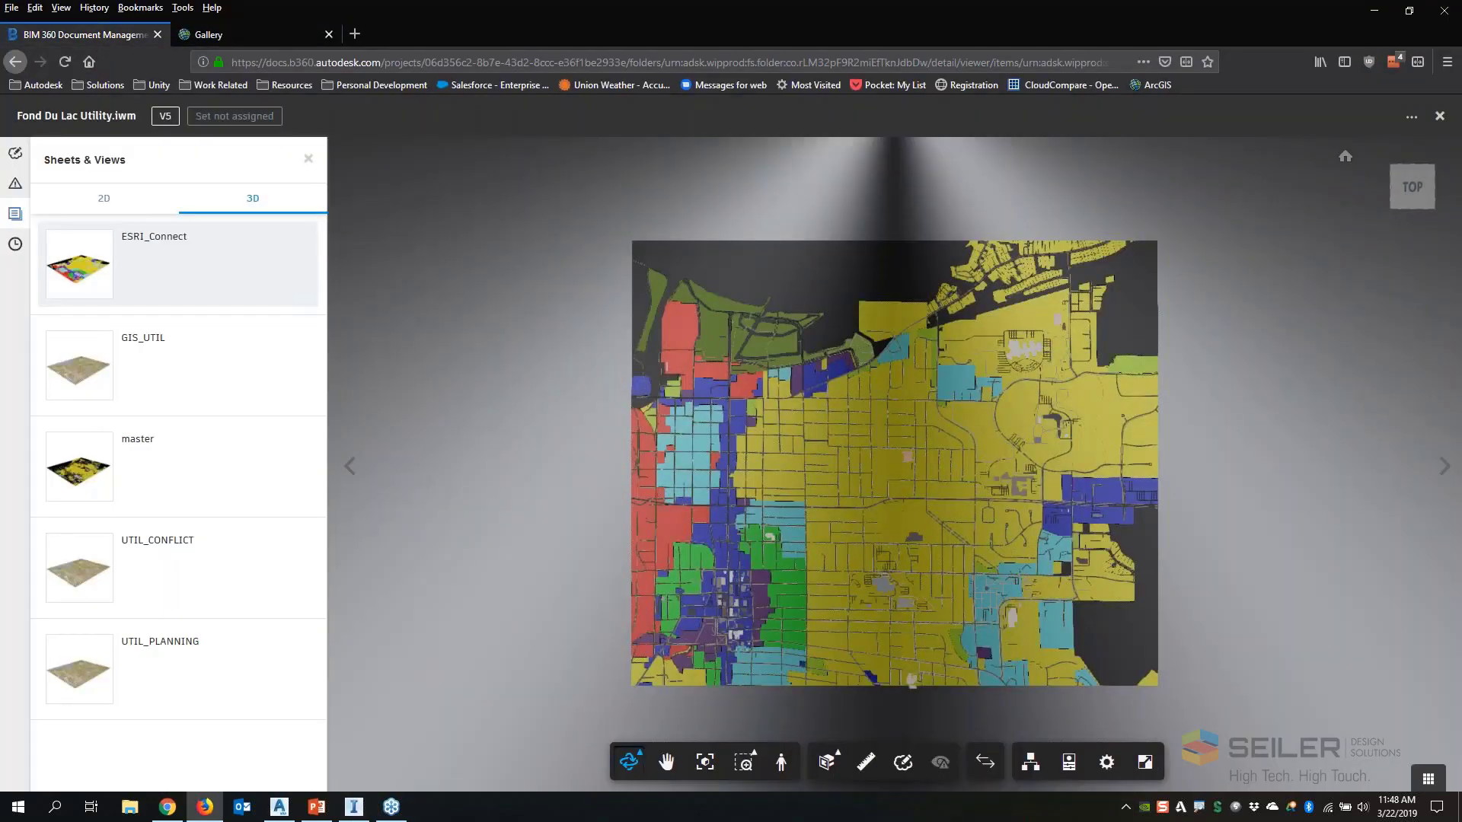
drag(533, 482, 536, 380)
scroll(887, 598, up, 3)
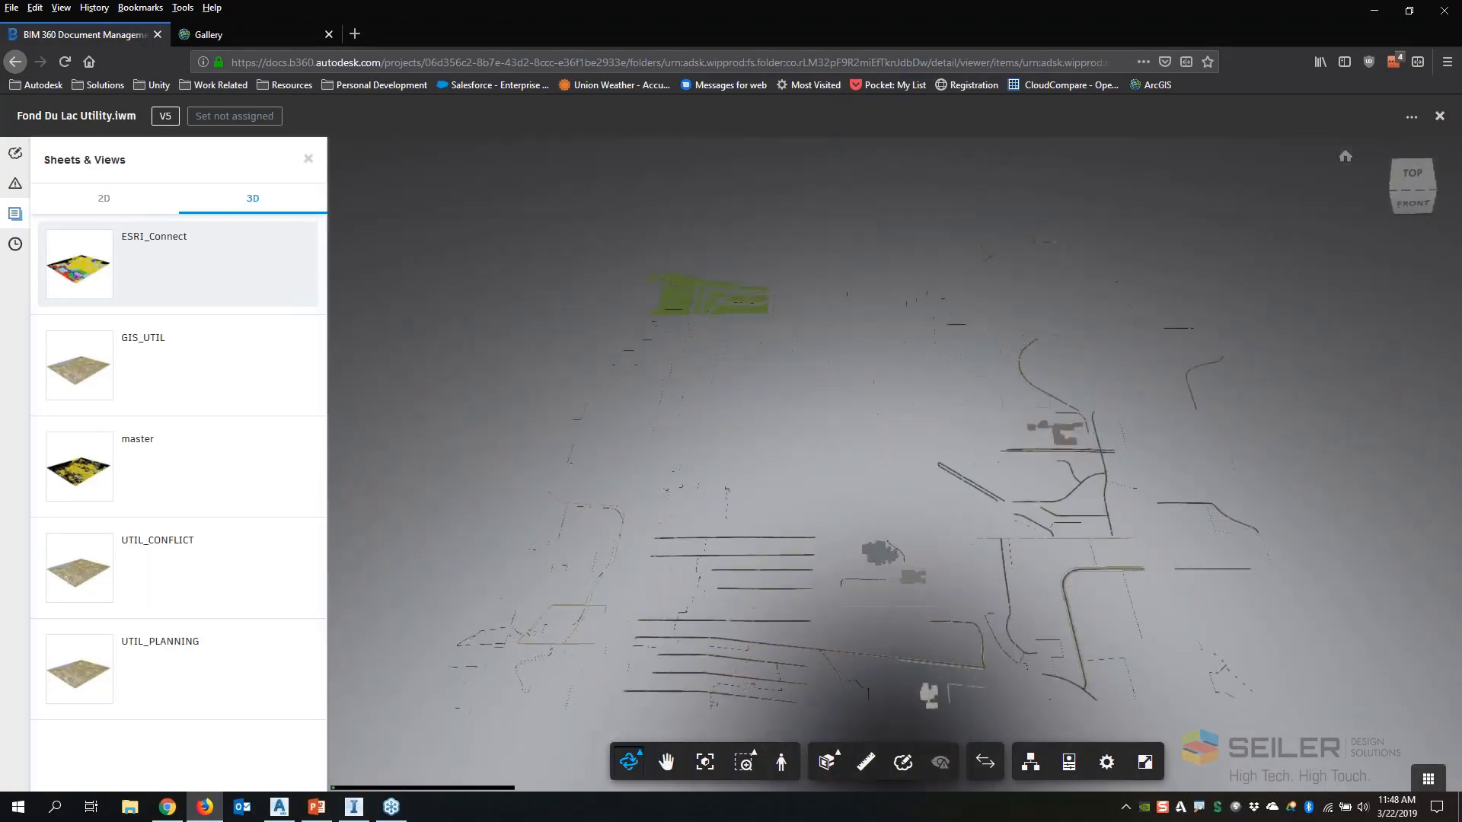
scroll(819, 525, up, 3)
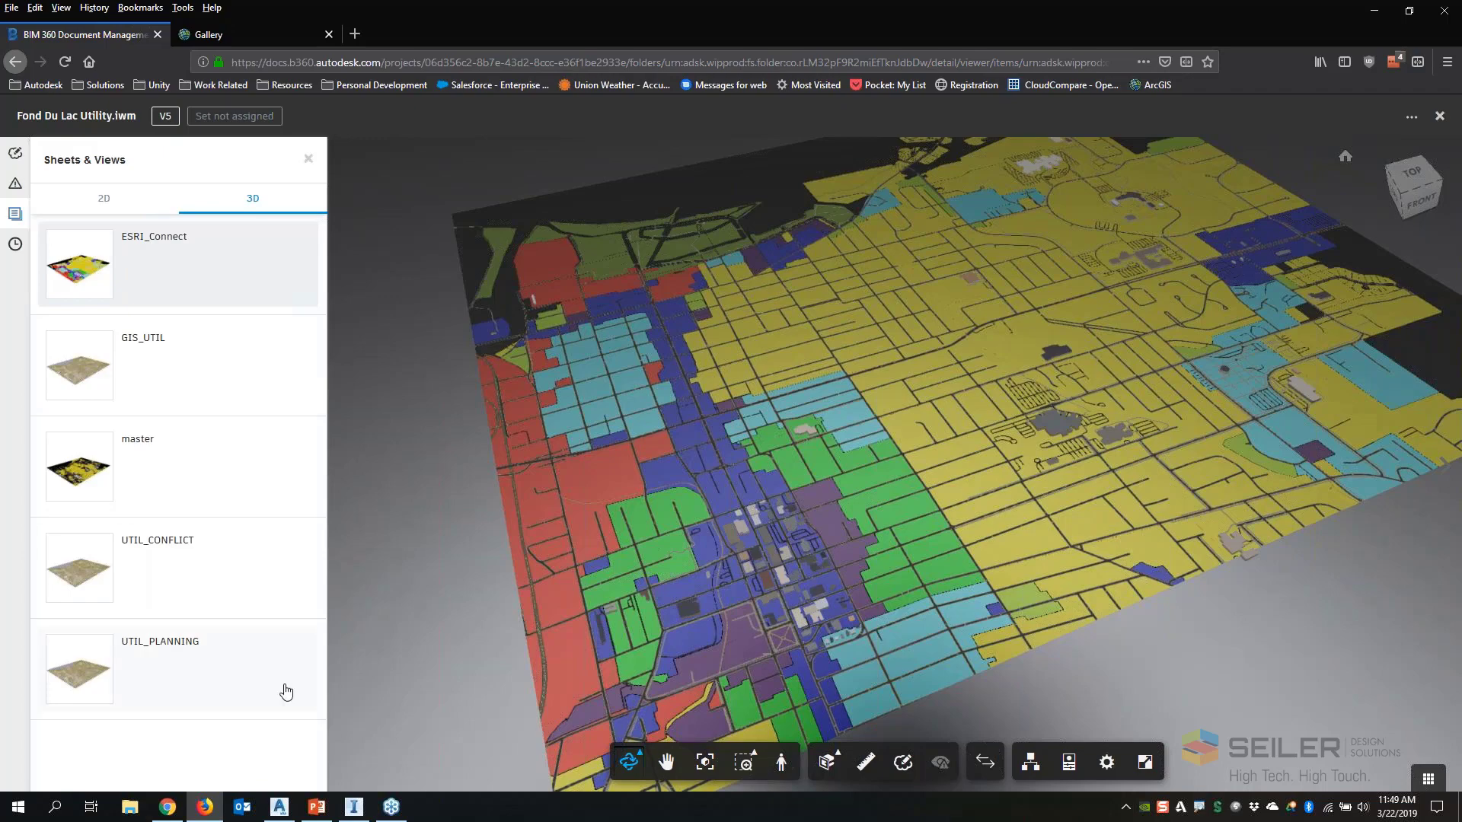
Switch back to InfraWorks and open Shared Views as a floating window over the model, enlarging its height
click(354, 809)
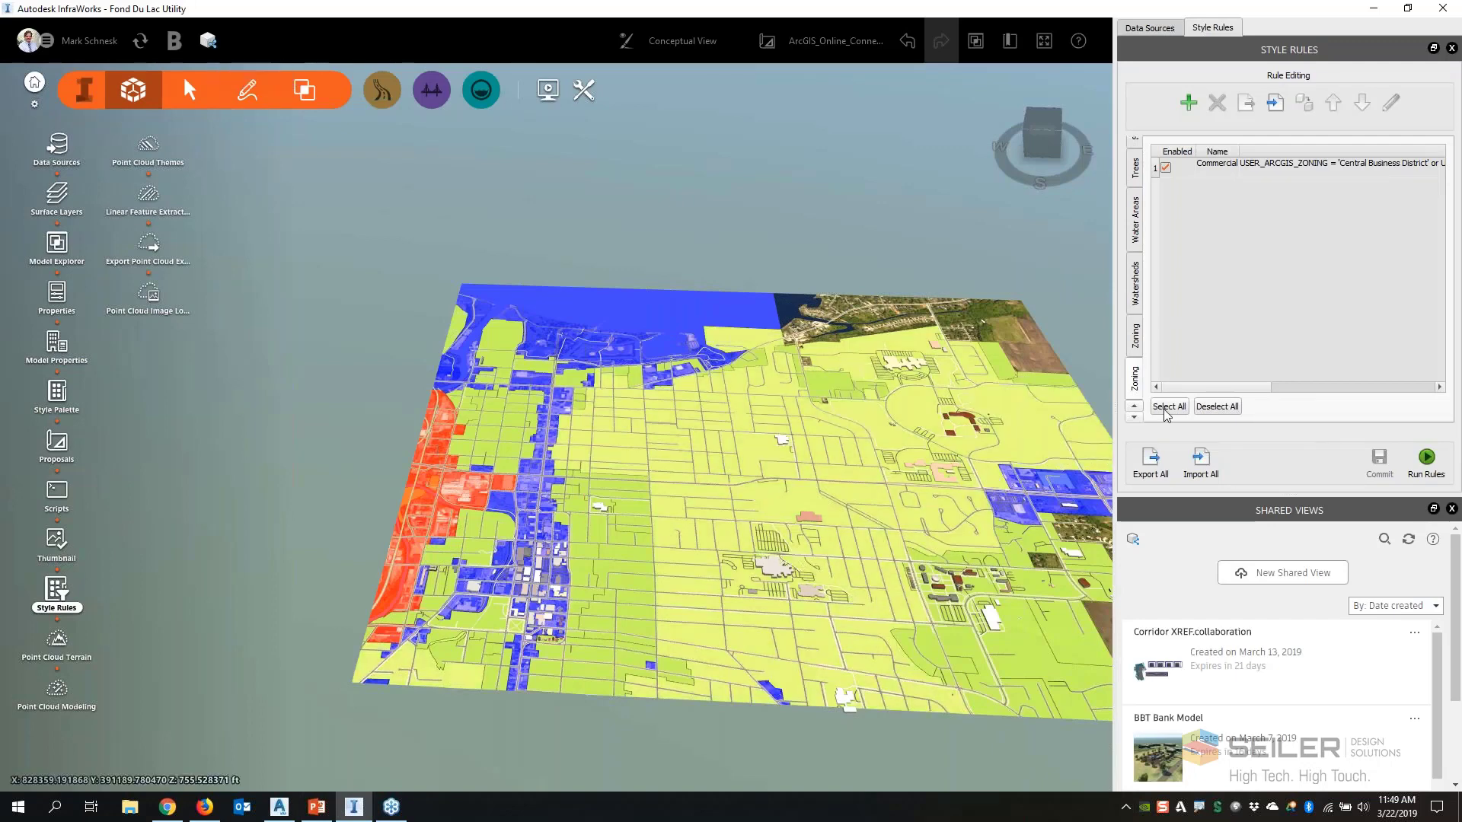
double_click(1307, 523)
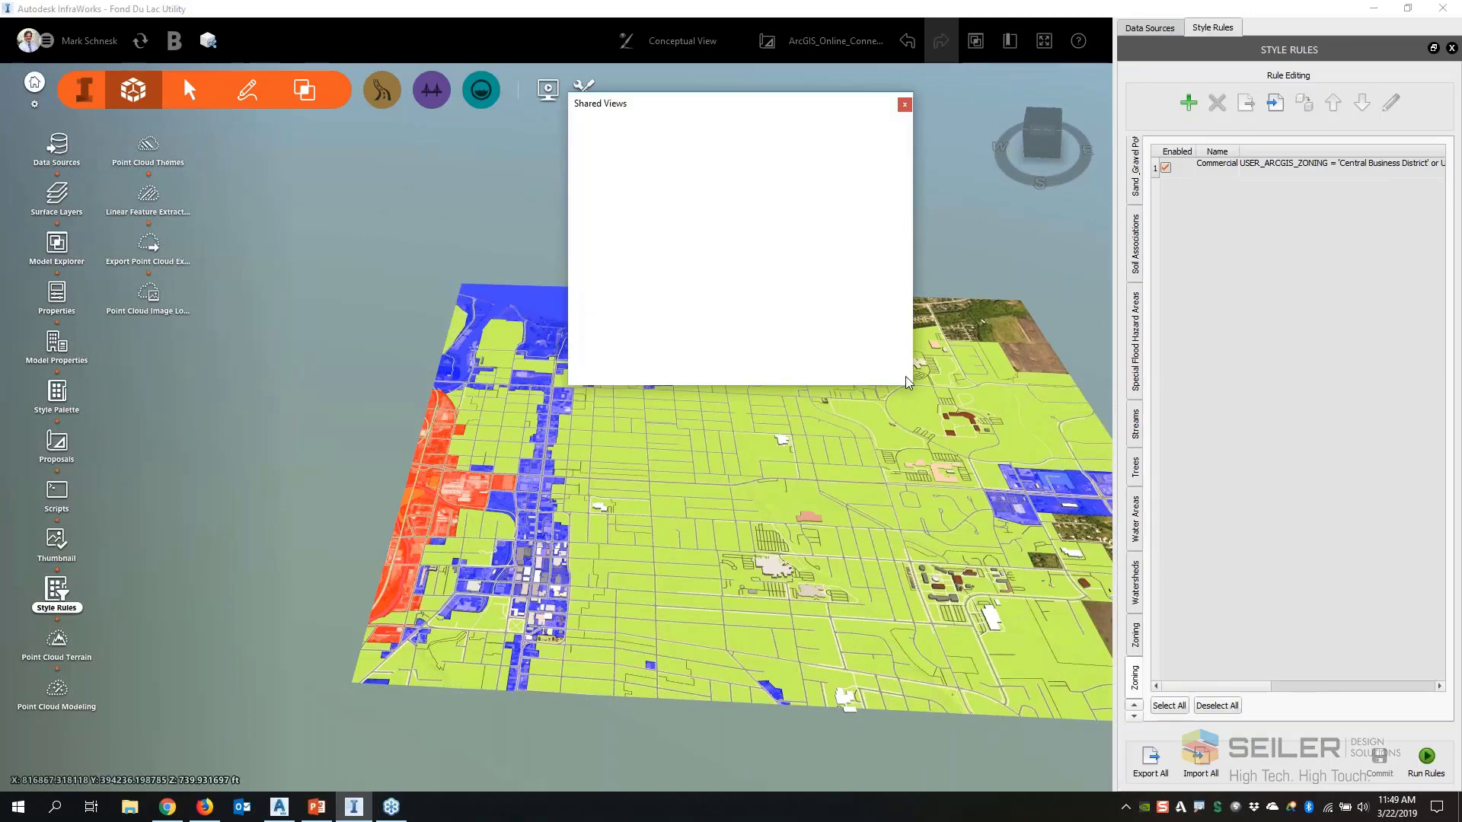
click(904, 104)
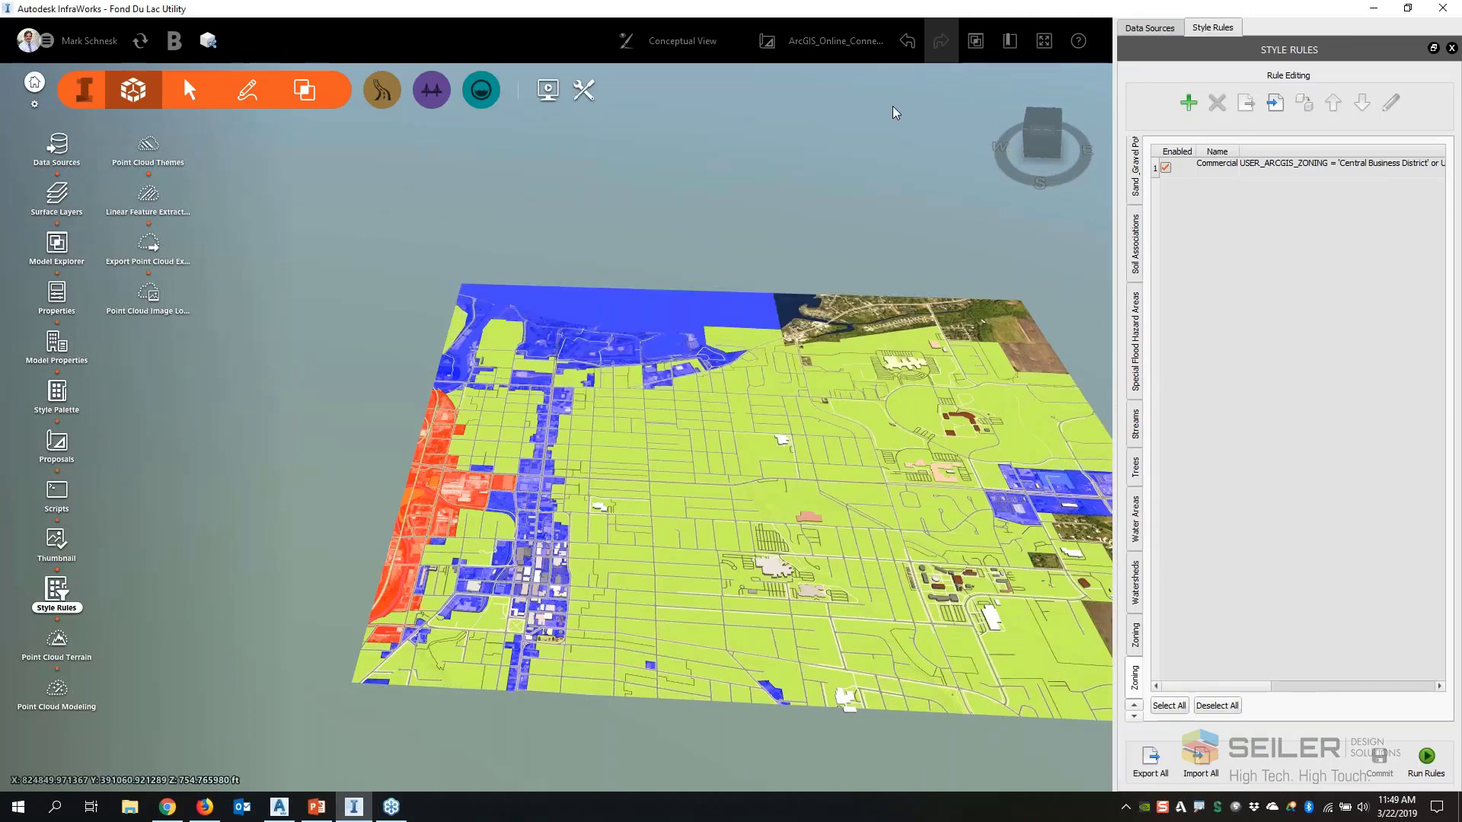
click(208, 41)
drag(716, 99, 778, 158)
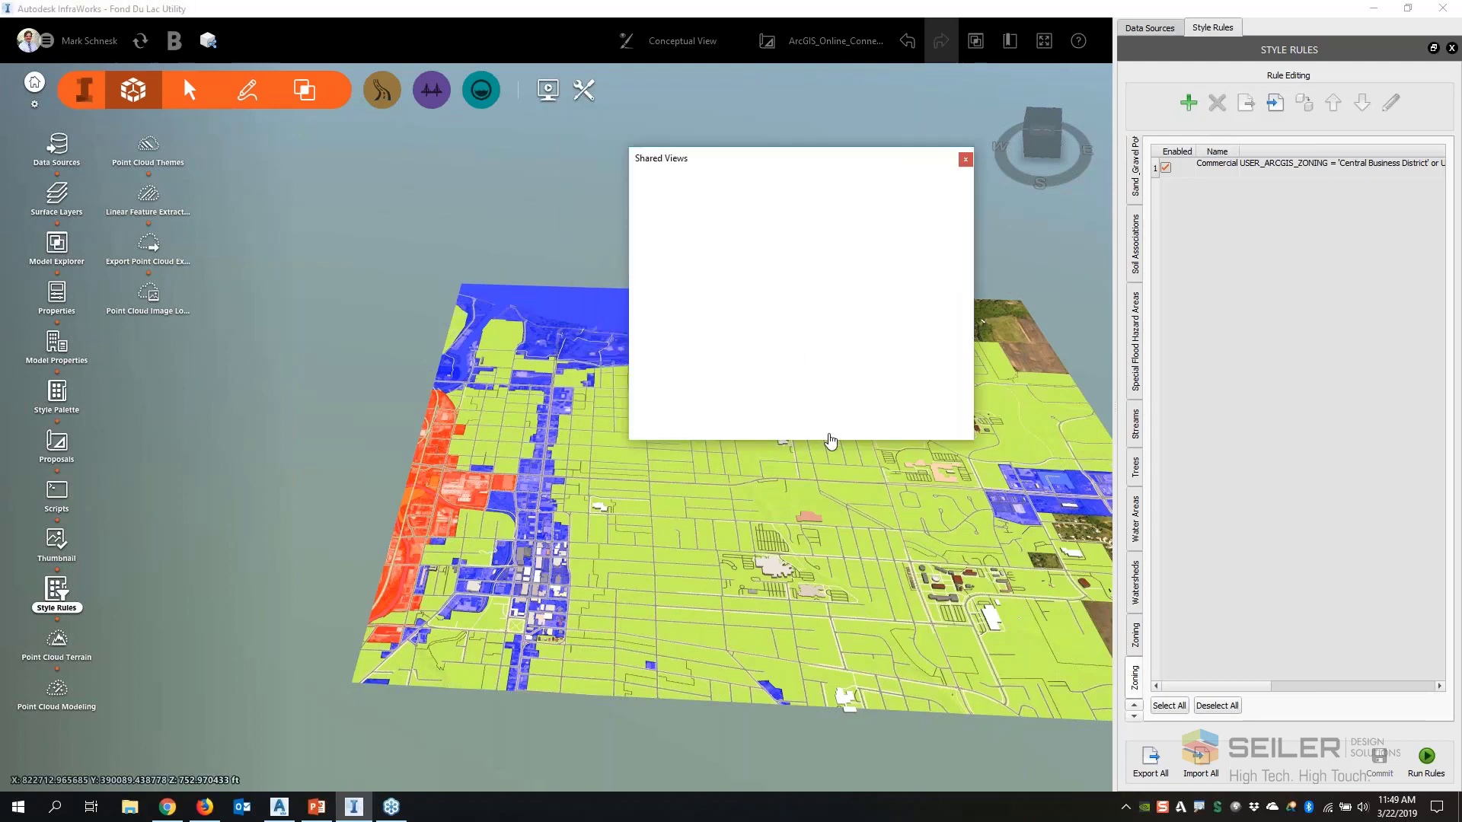
drag(829, 439, 810, 657)
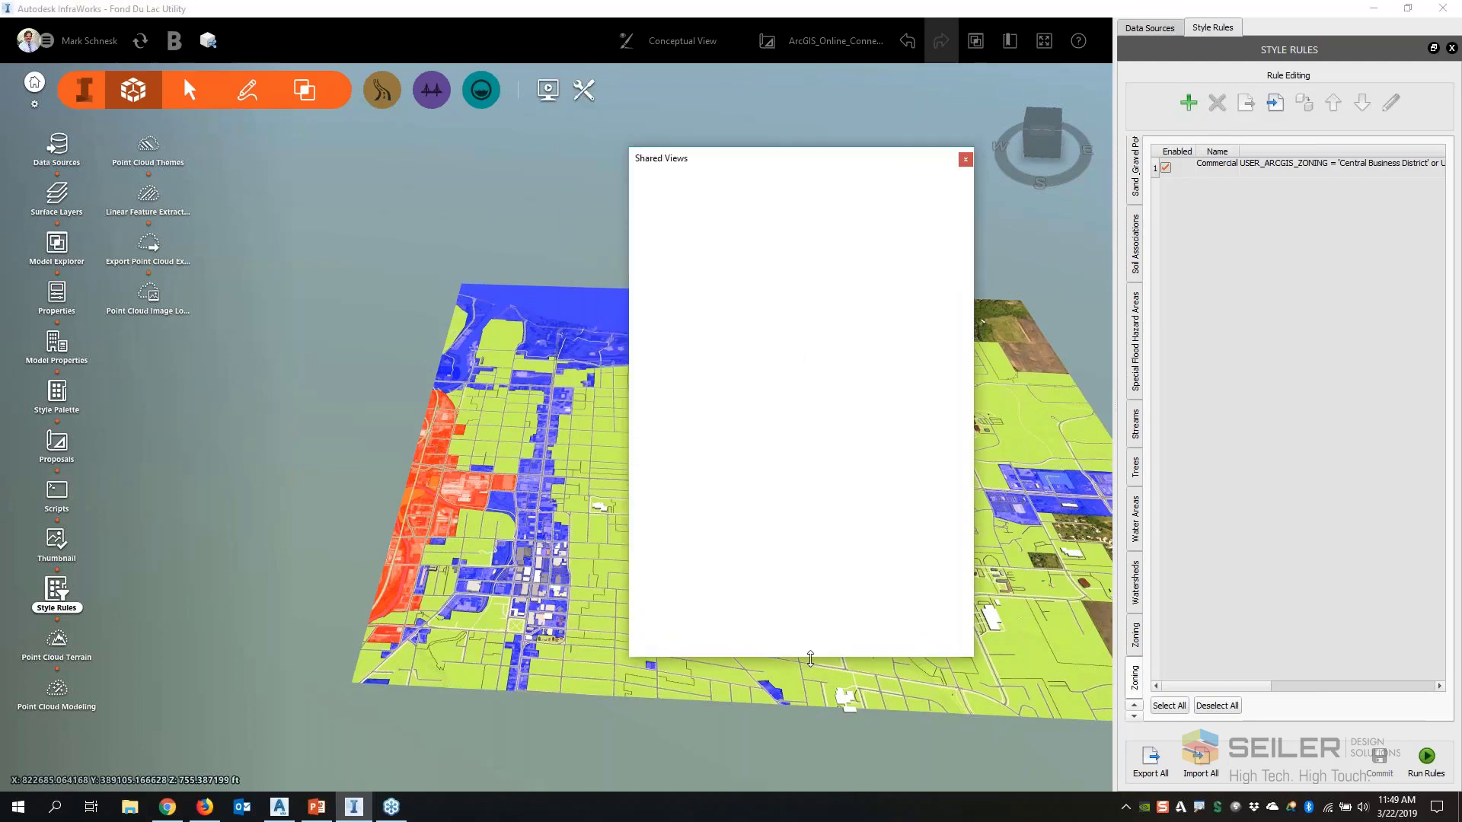
Close Shared Views, Style Rules and Data Sources to clear the view of the zoned model
click(965, 158)
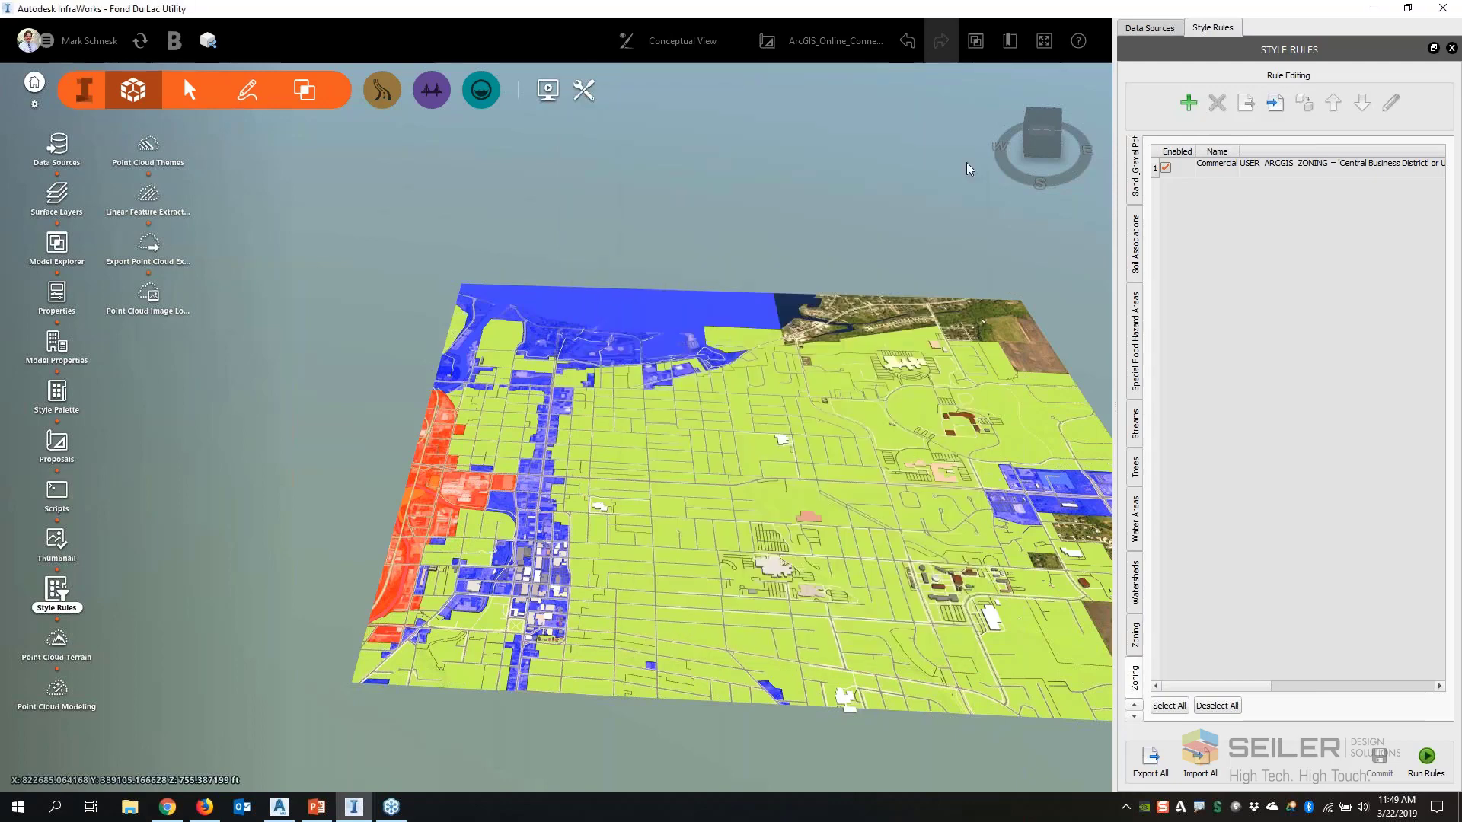
click(1451, 48)
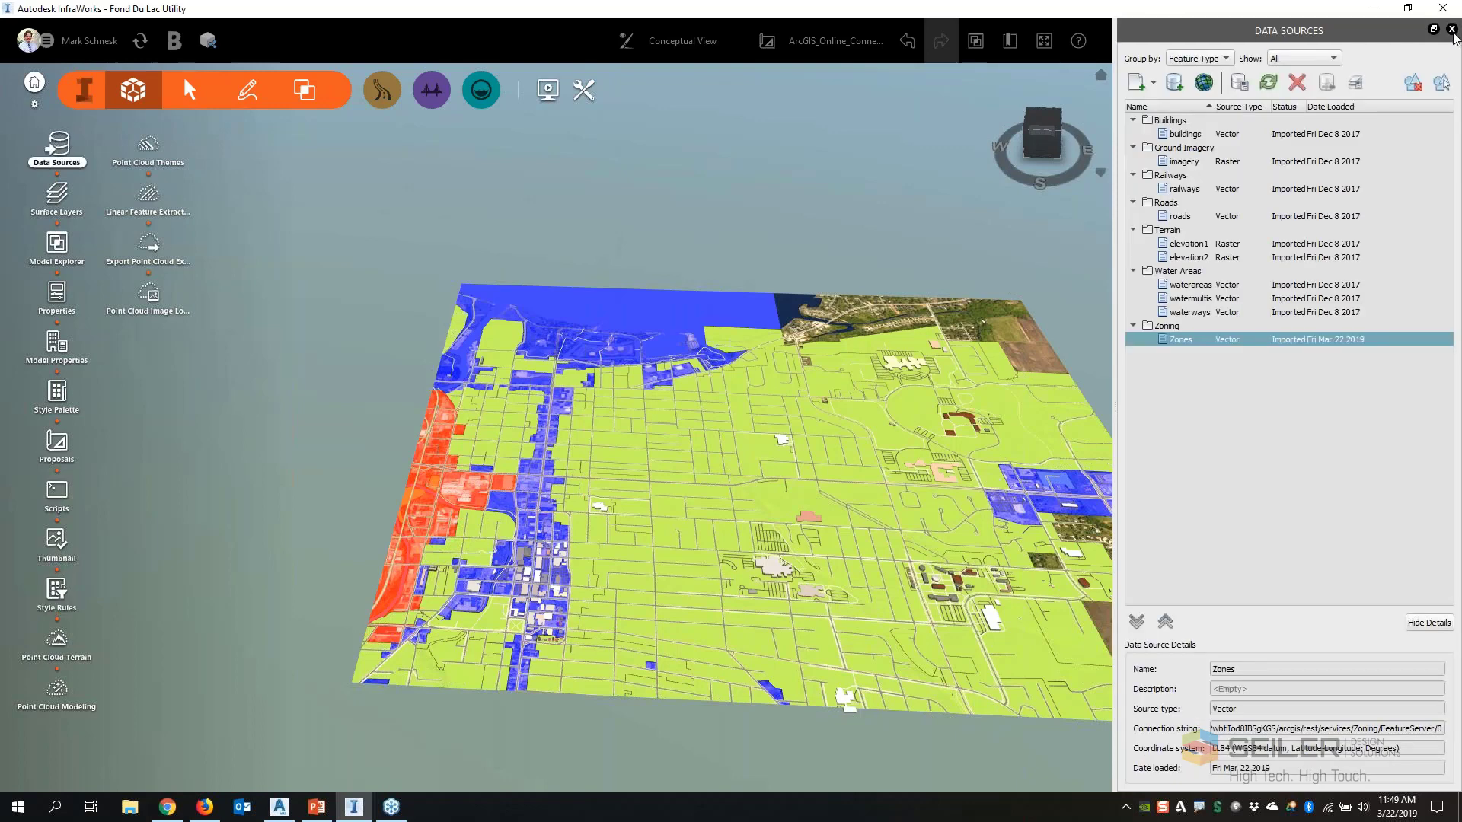
click(1451, 29)
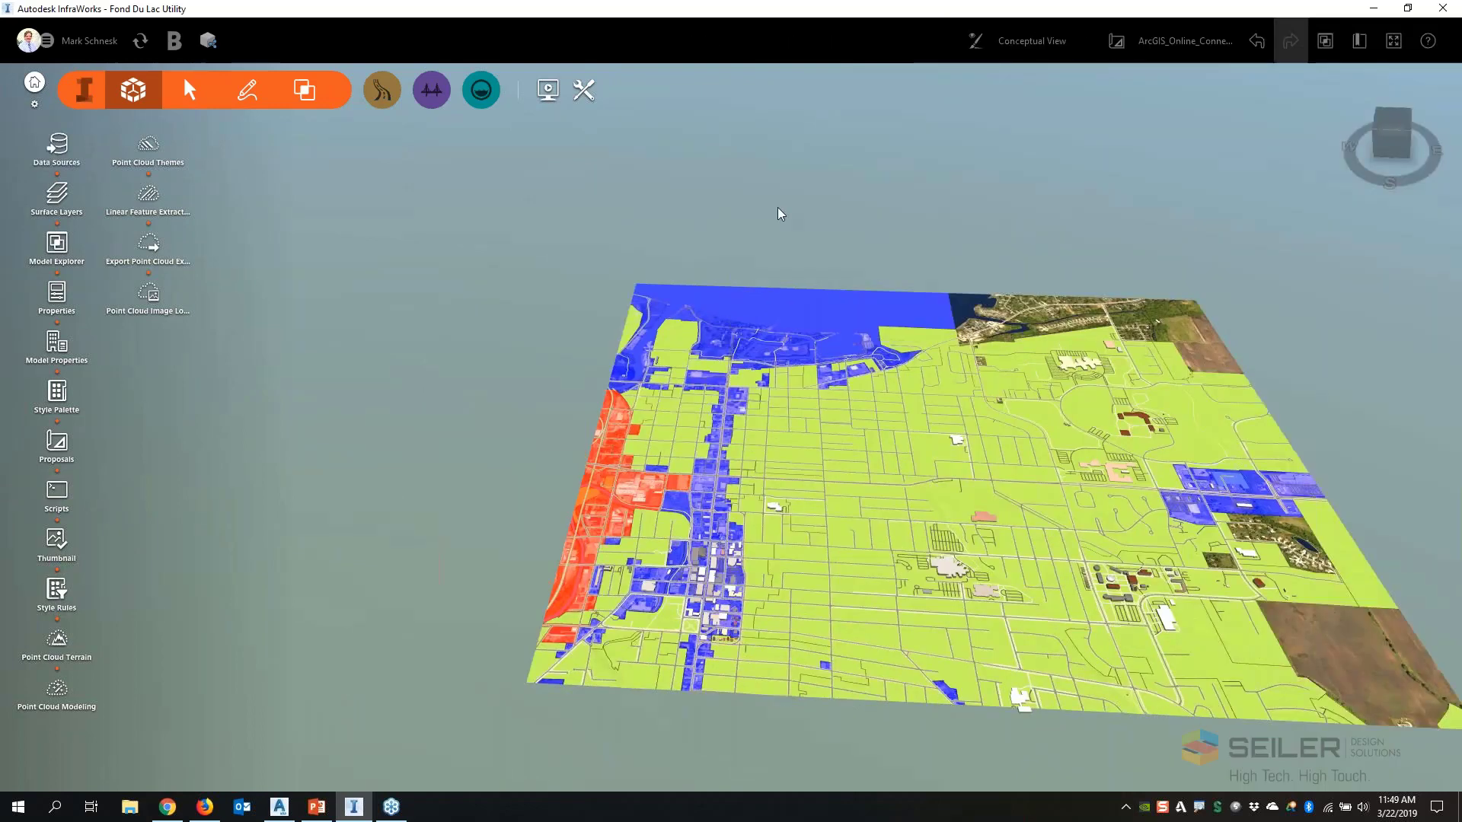
drag(780, 214, 604, 203)
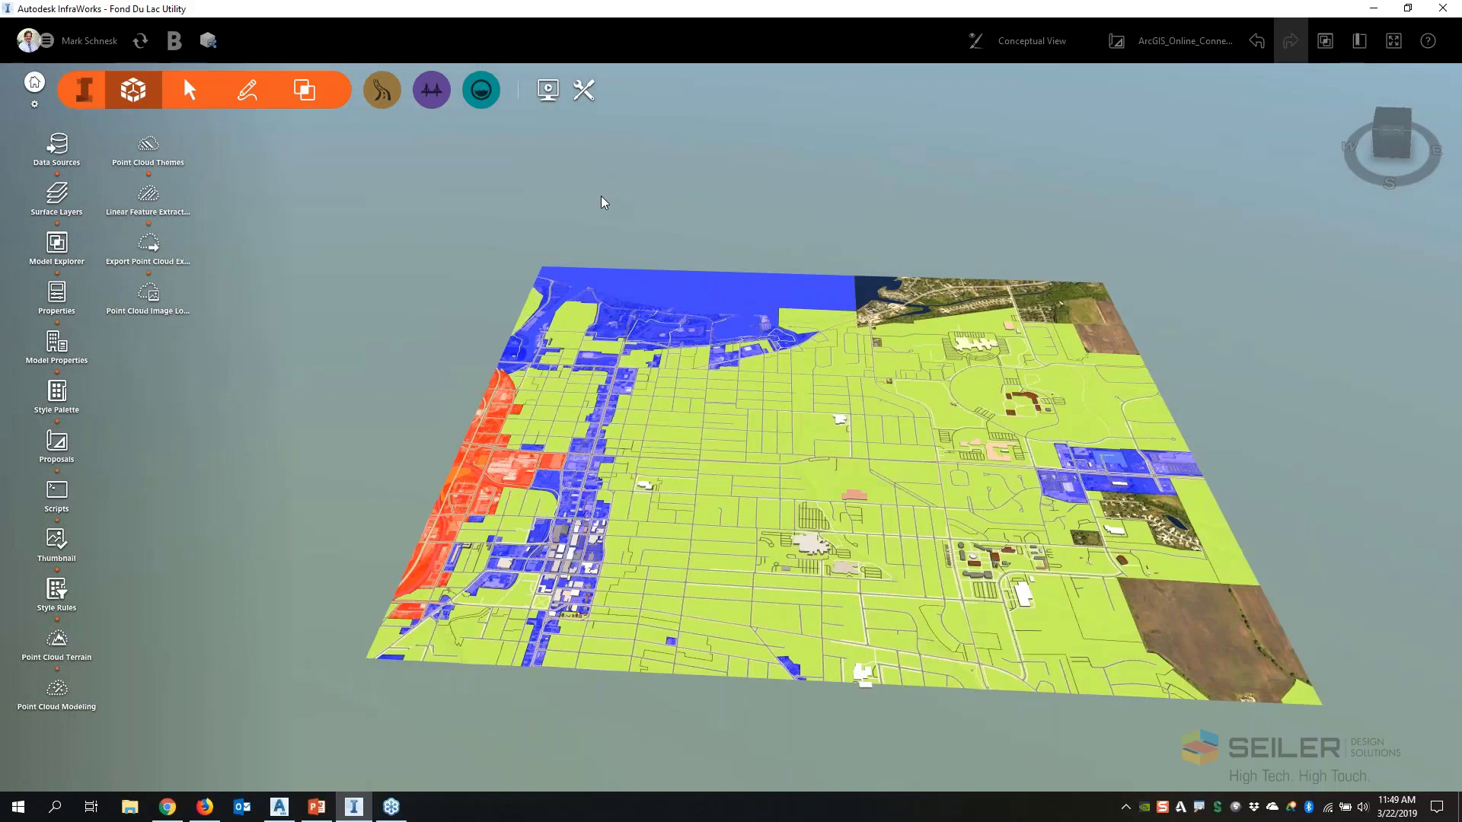
click(208, 40)
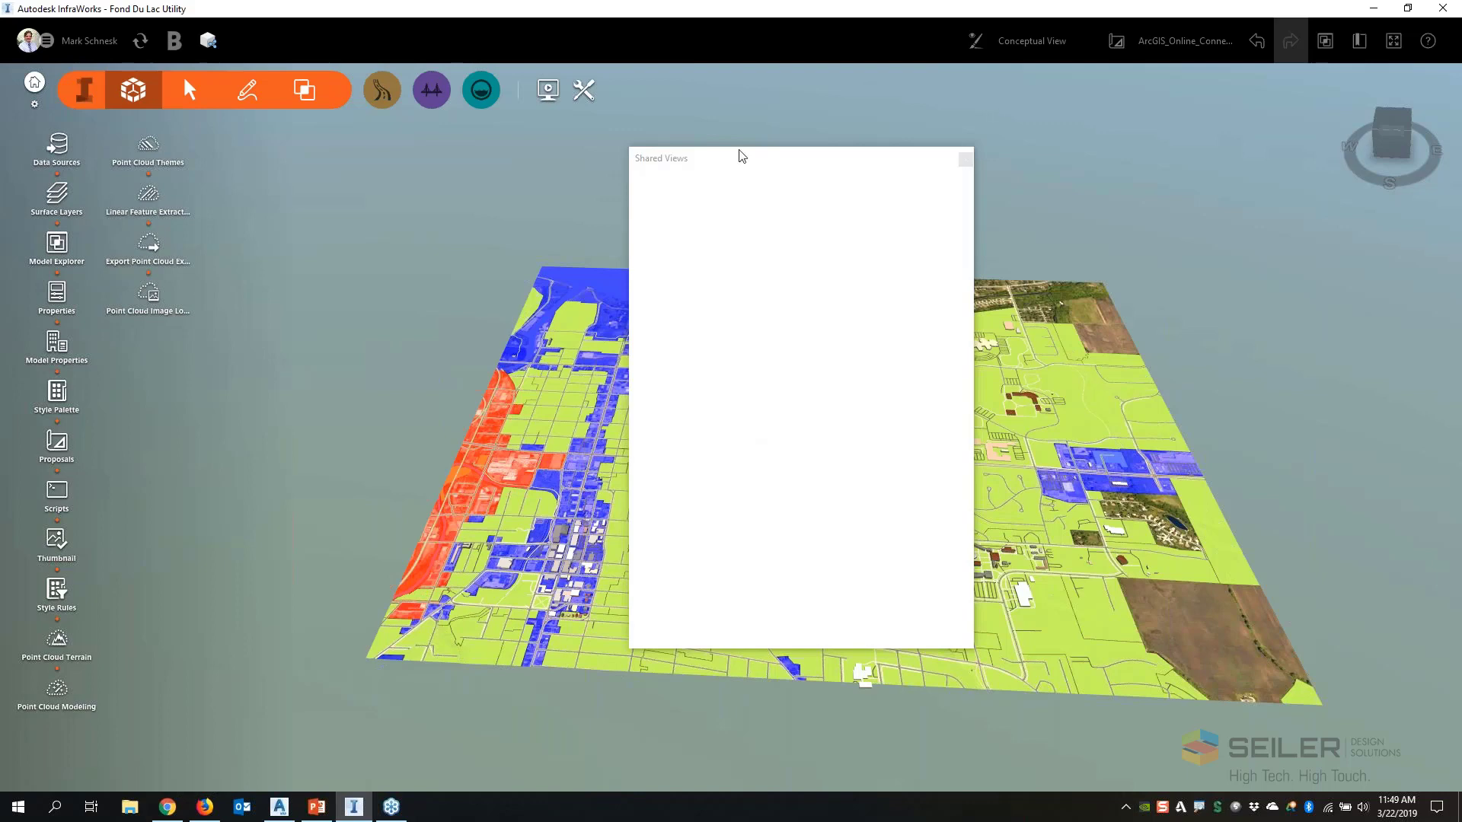
drag(739, 151, 528, 106)
click(754, 116)
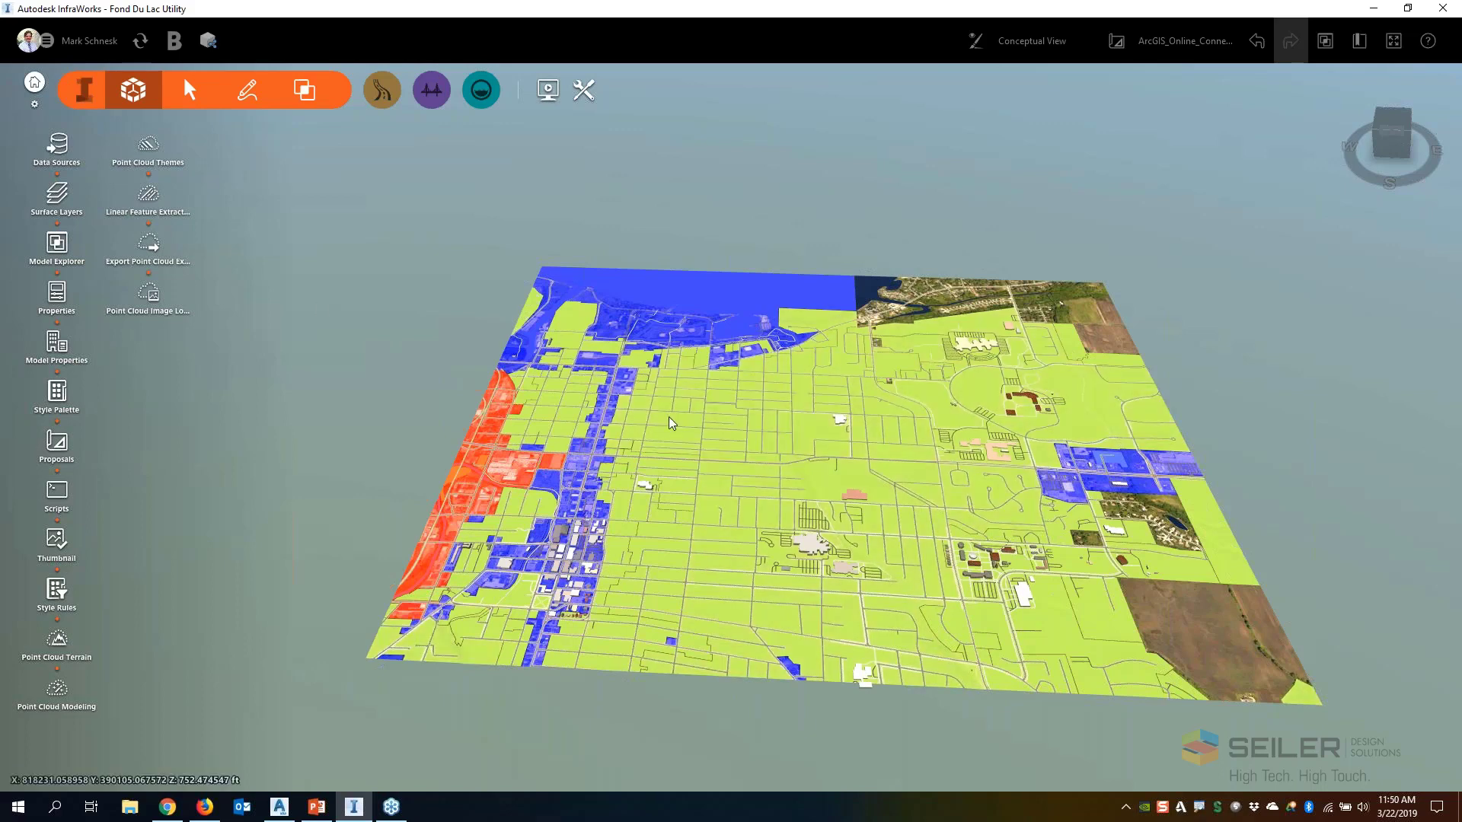
Switch from the ArcGIS_Online_Connector proposal to master and add a new proposal named SoilsData
scroll(762, 528, up, 2)
drag(762, 529, 812, 559)
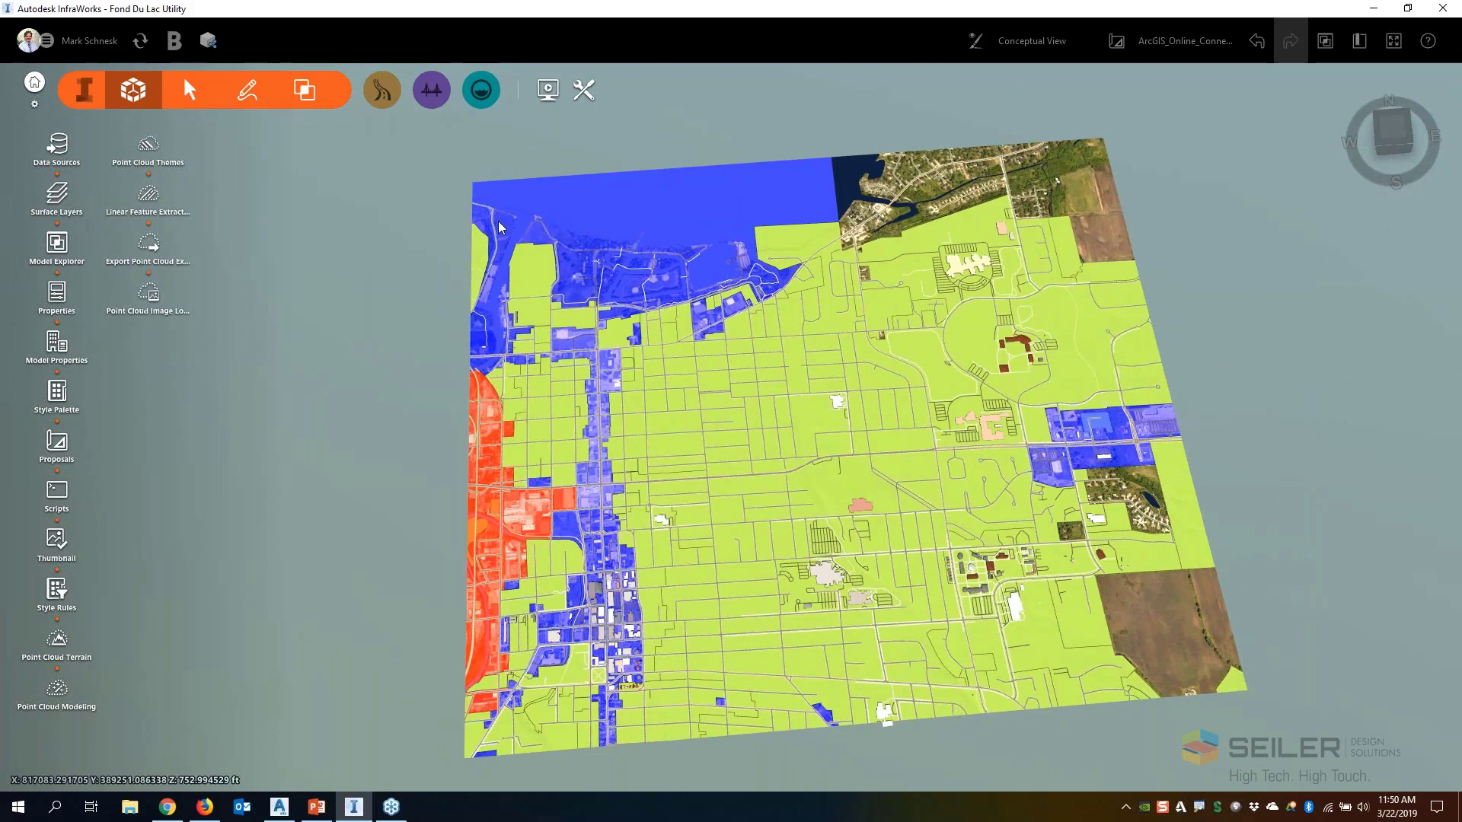
click(1184, 41)
click(1170, 133)
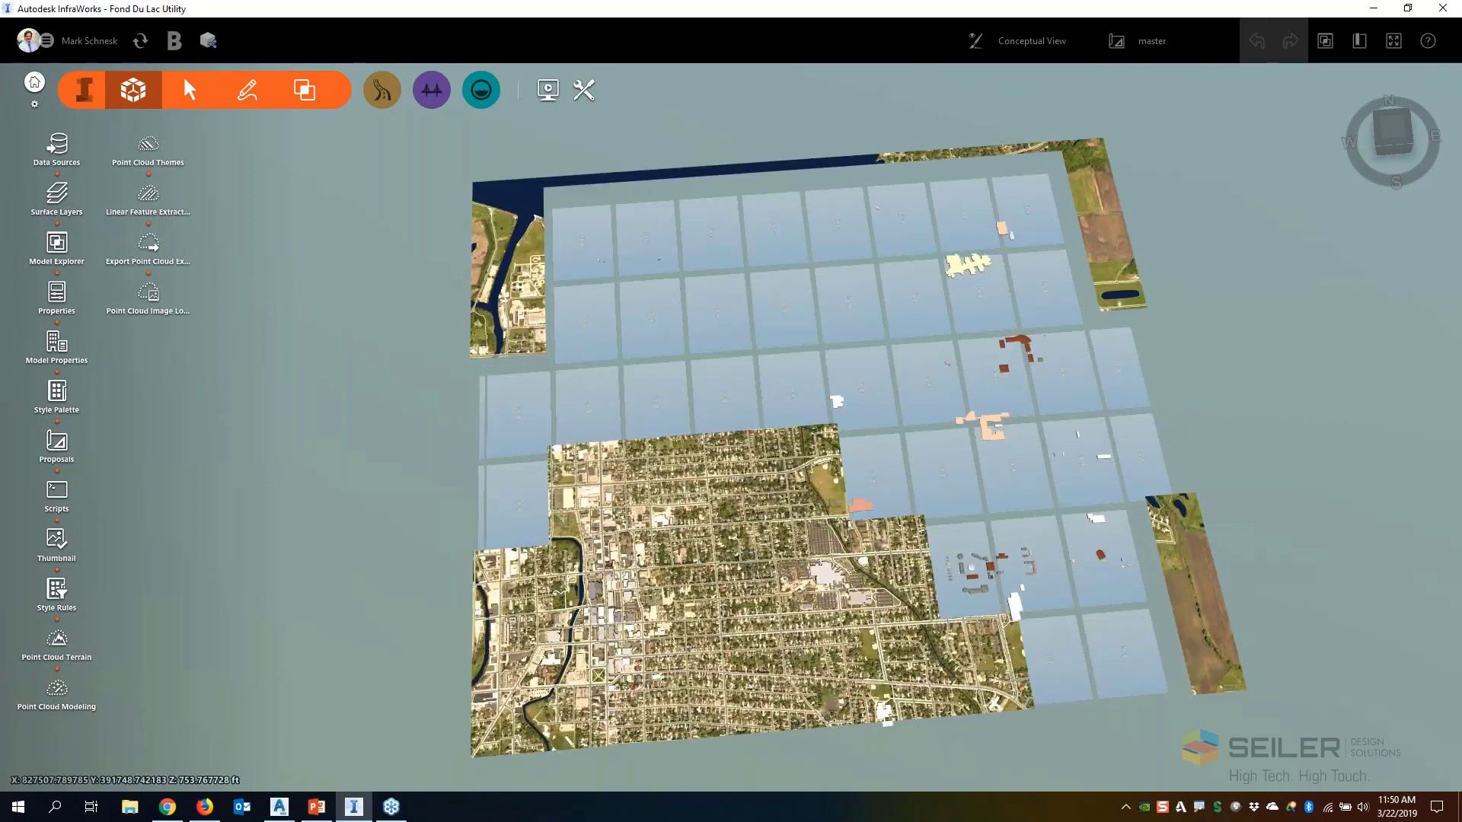
click(1166, 51)
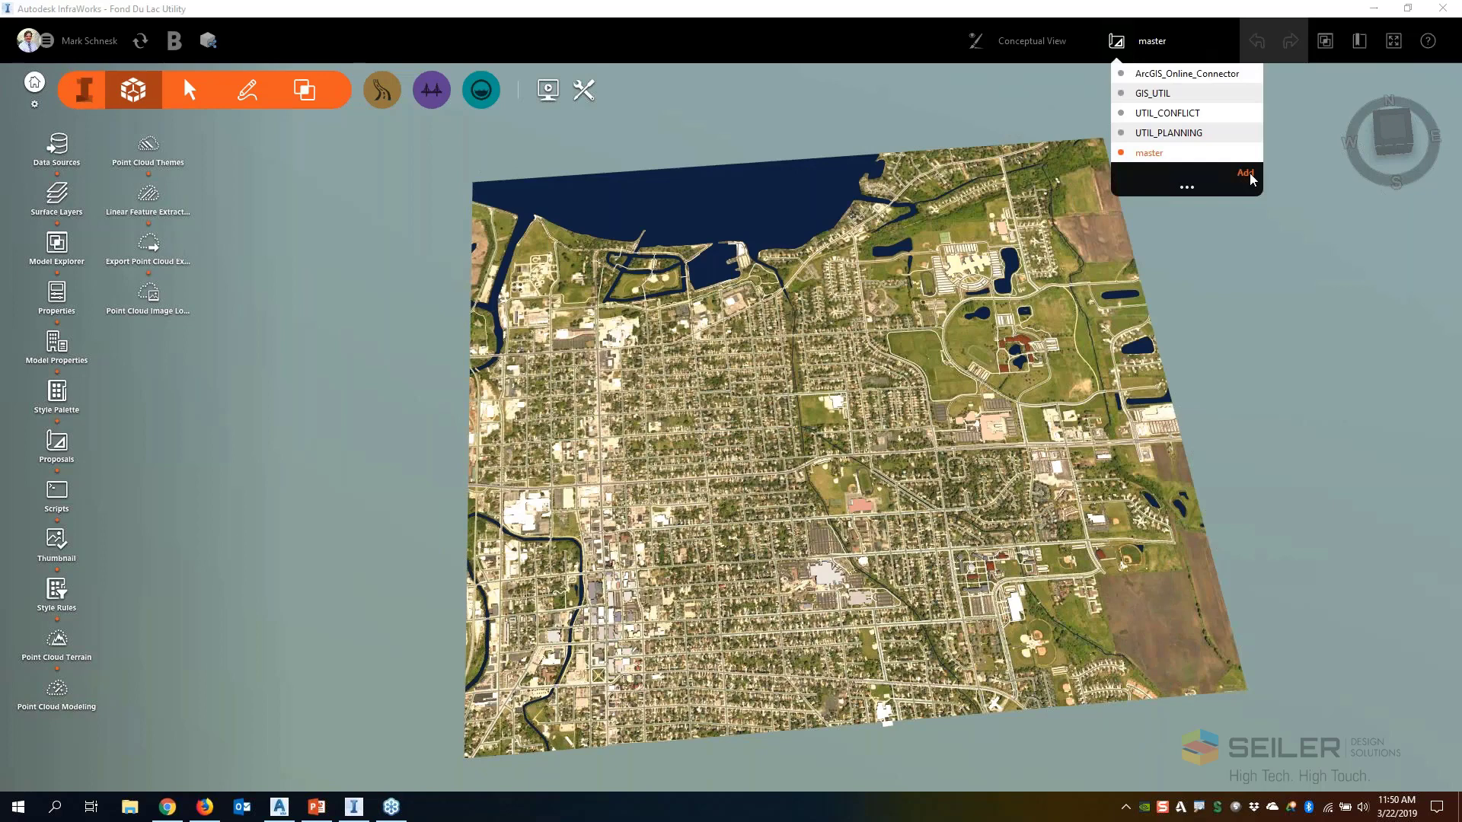
click(1249, 181)
text(Soils)
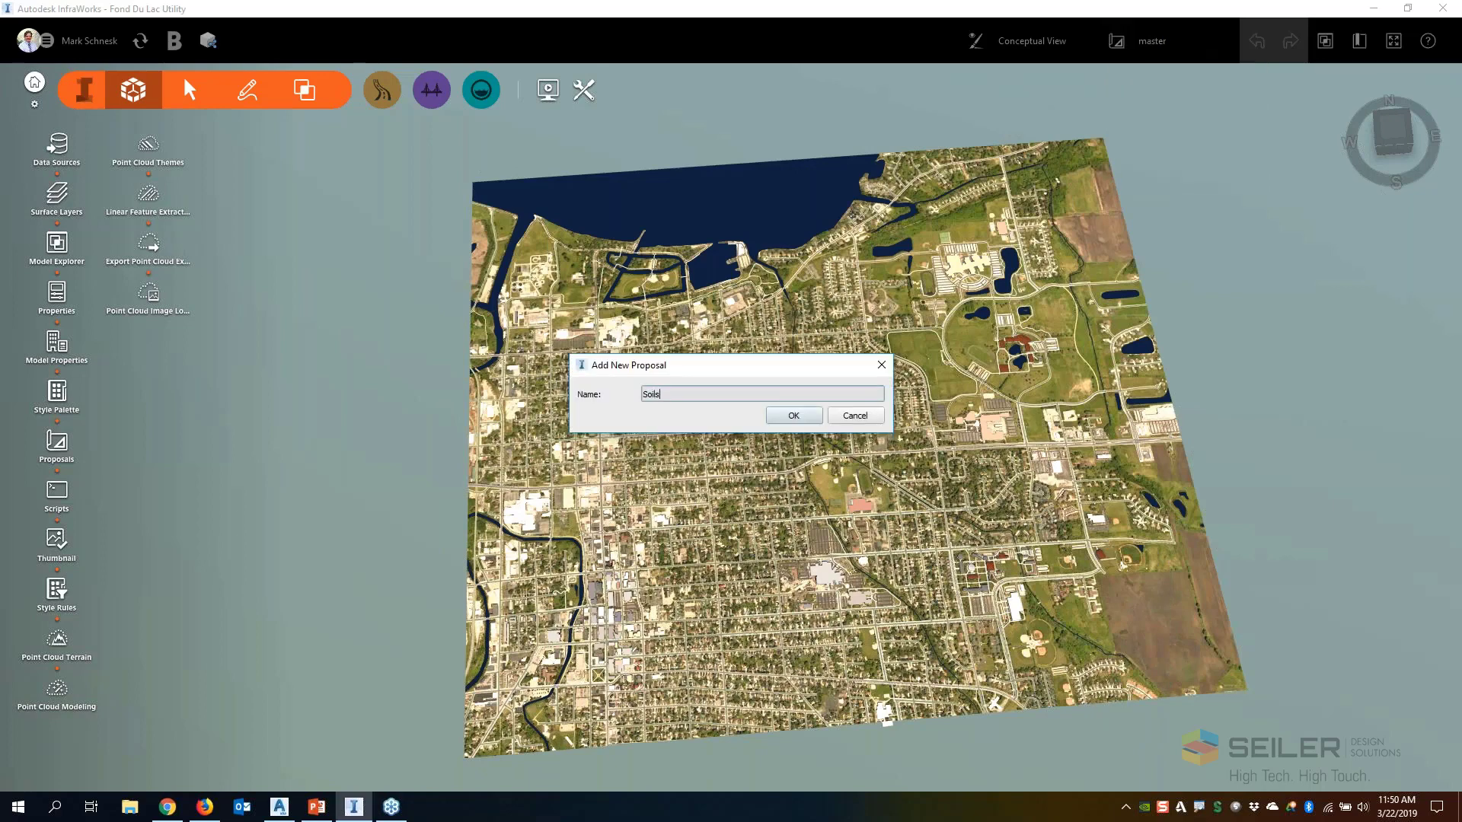
text(Demo)
key(Return)
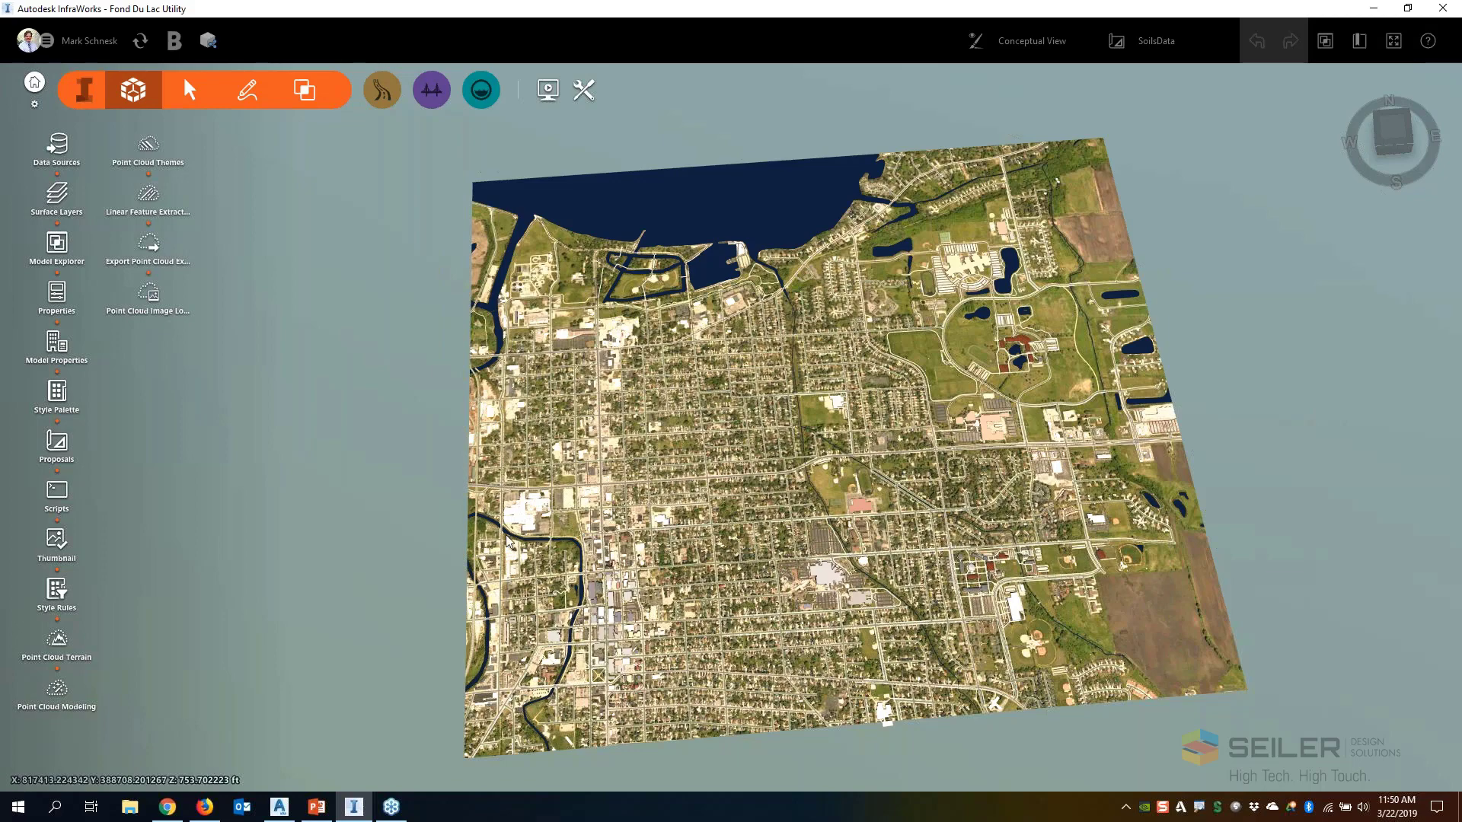
Open the Autodesk Connector for ArcGIS and search the public content for Soils
scroll(810, 593, up, 2)
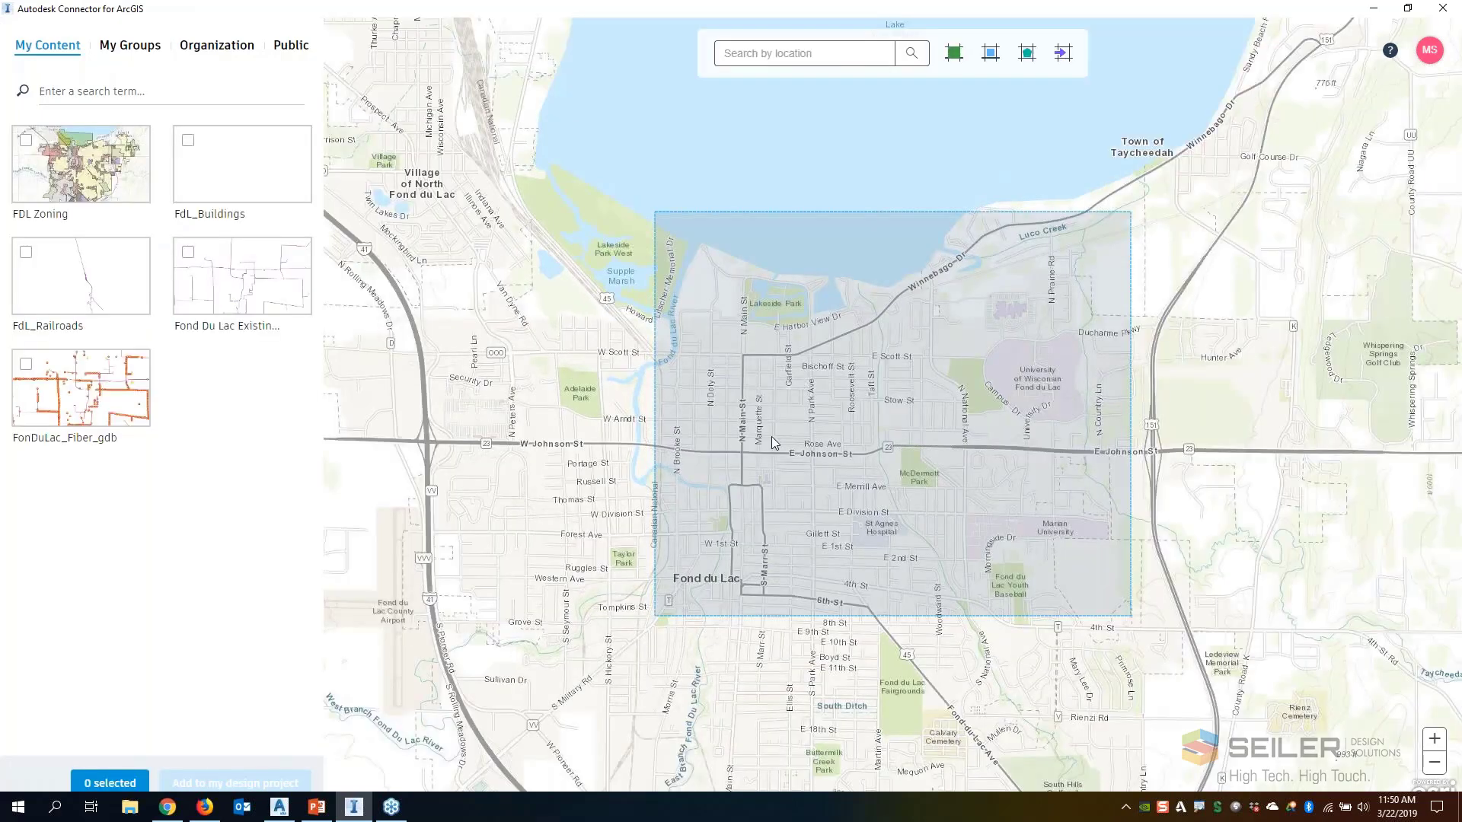
click(292, 47)
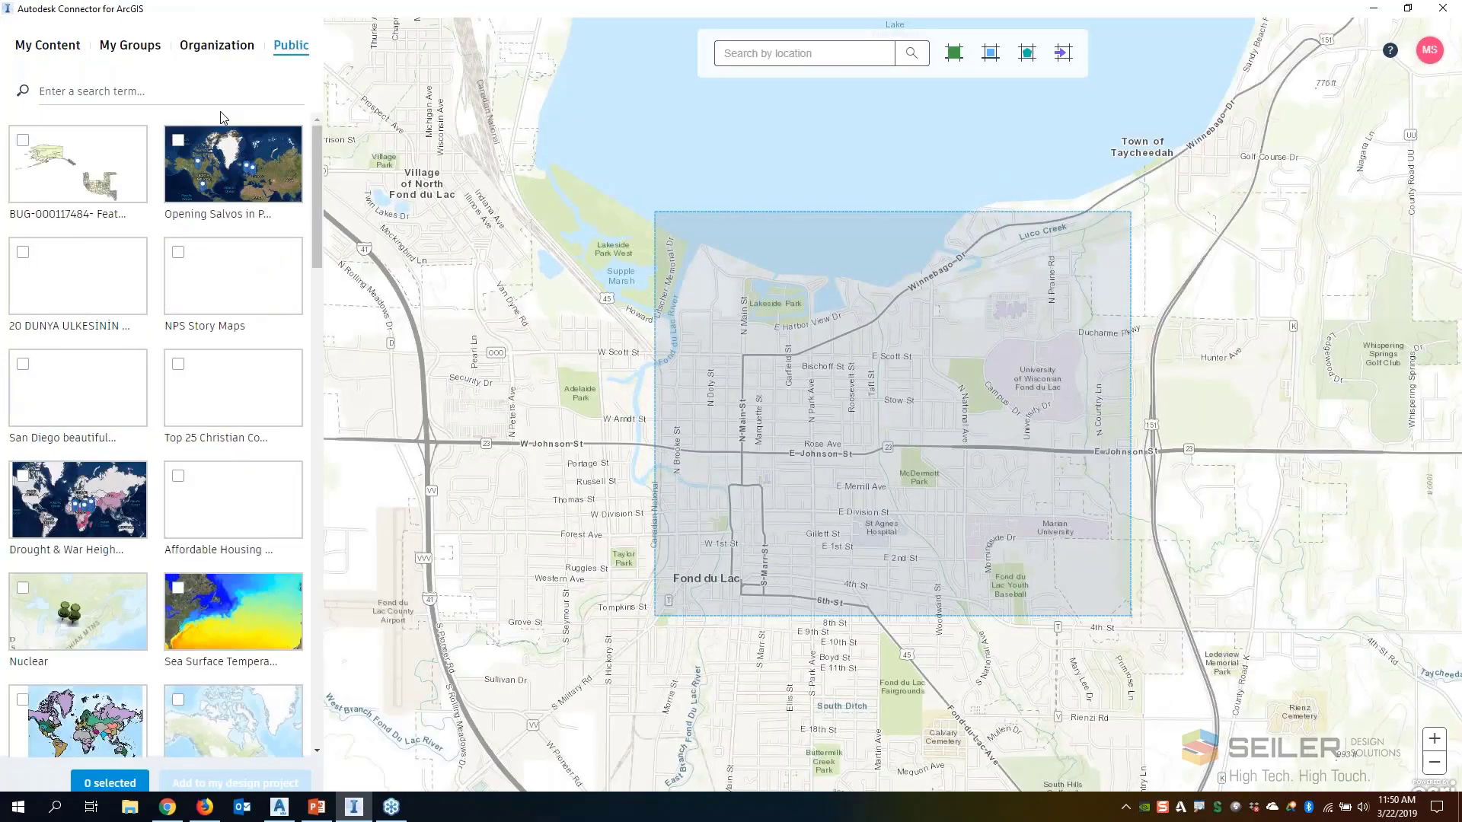
click(87, 93)
text(Soils)
key(Return)
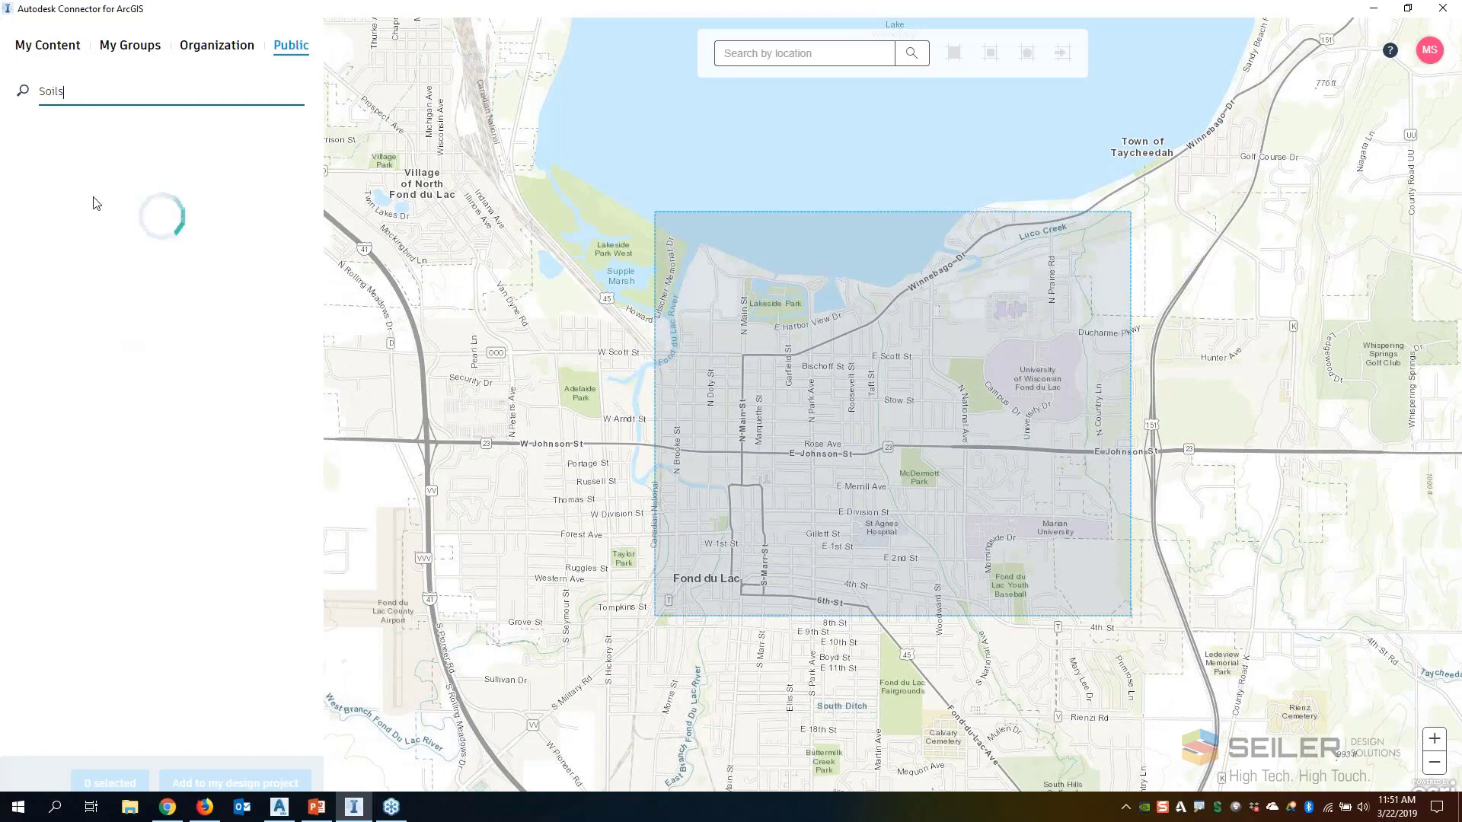
Narrow the public content search to Wisconsin Soils and select the GCSM - Soil Associations layer
drag(67, 92, 24, 99)
text(Wisconsin Soils Data)
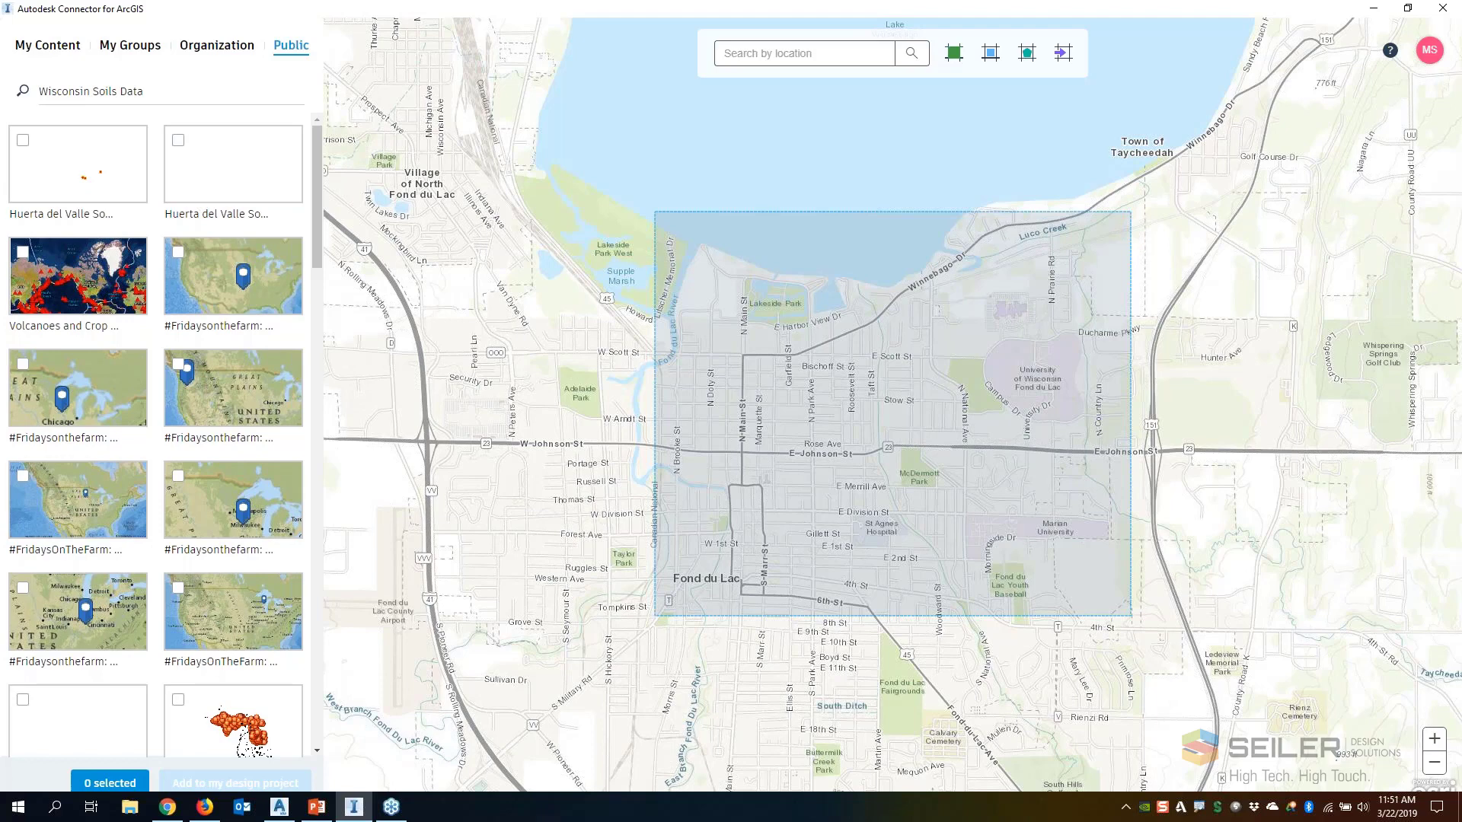
click(145, 90)
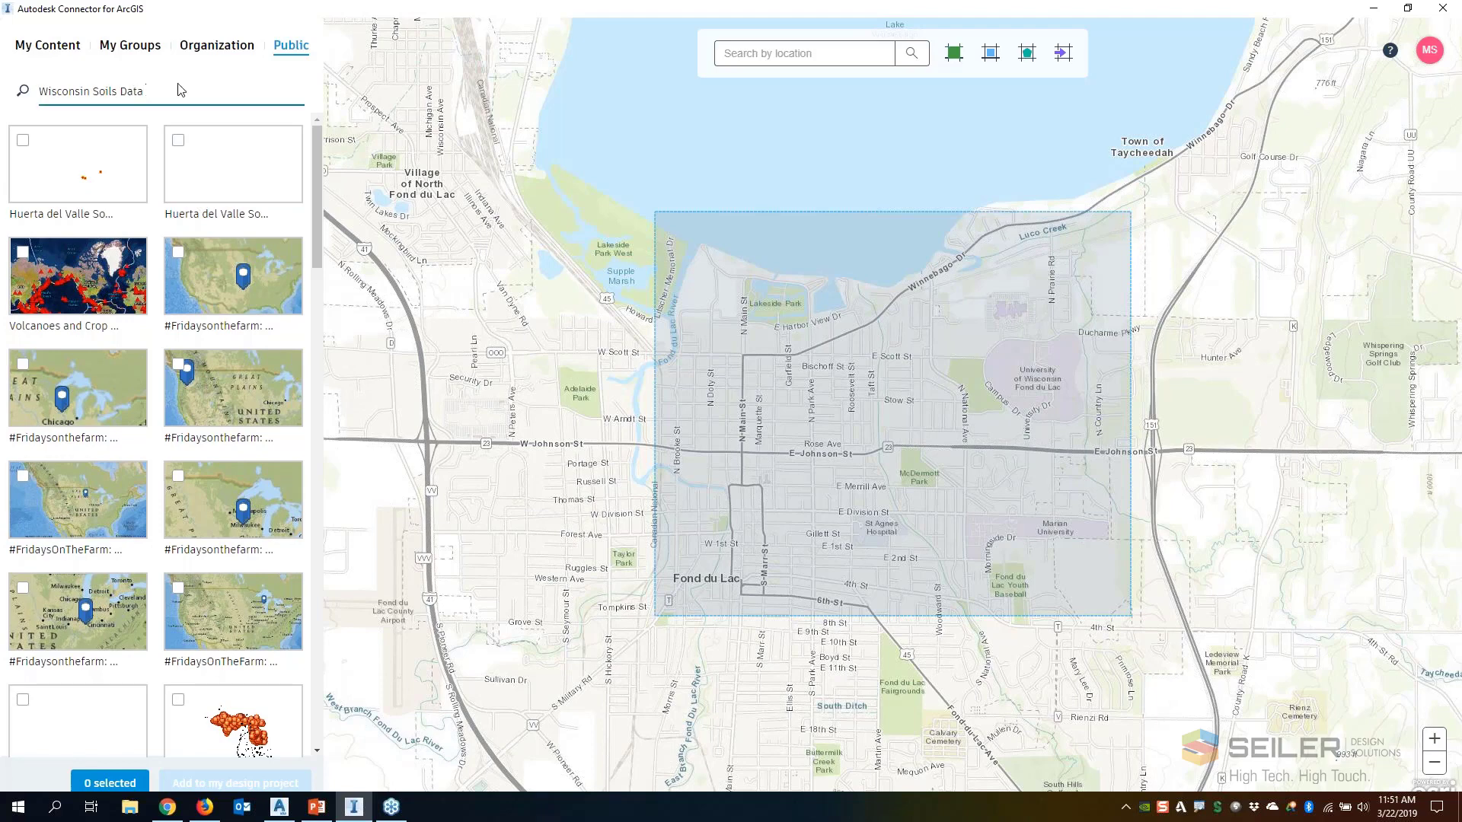
drag(145, 91, 117, 91)
key(BackSpace)
key(Return)
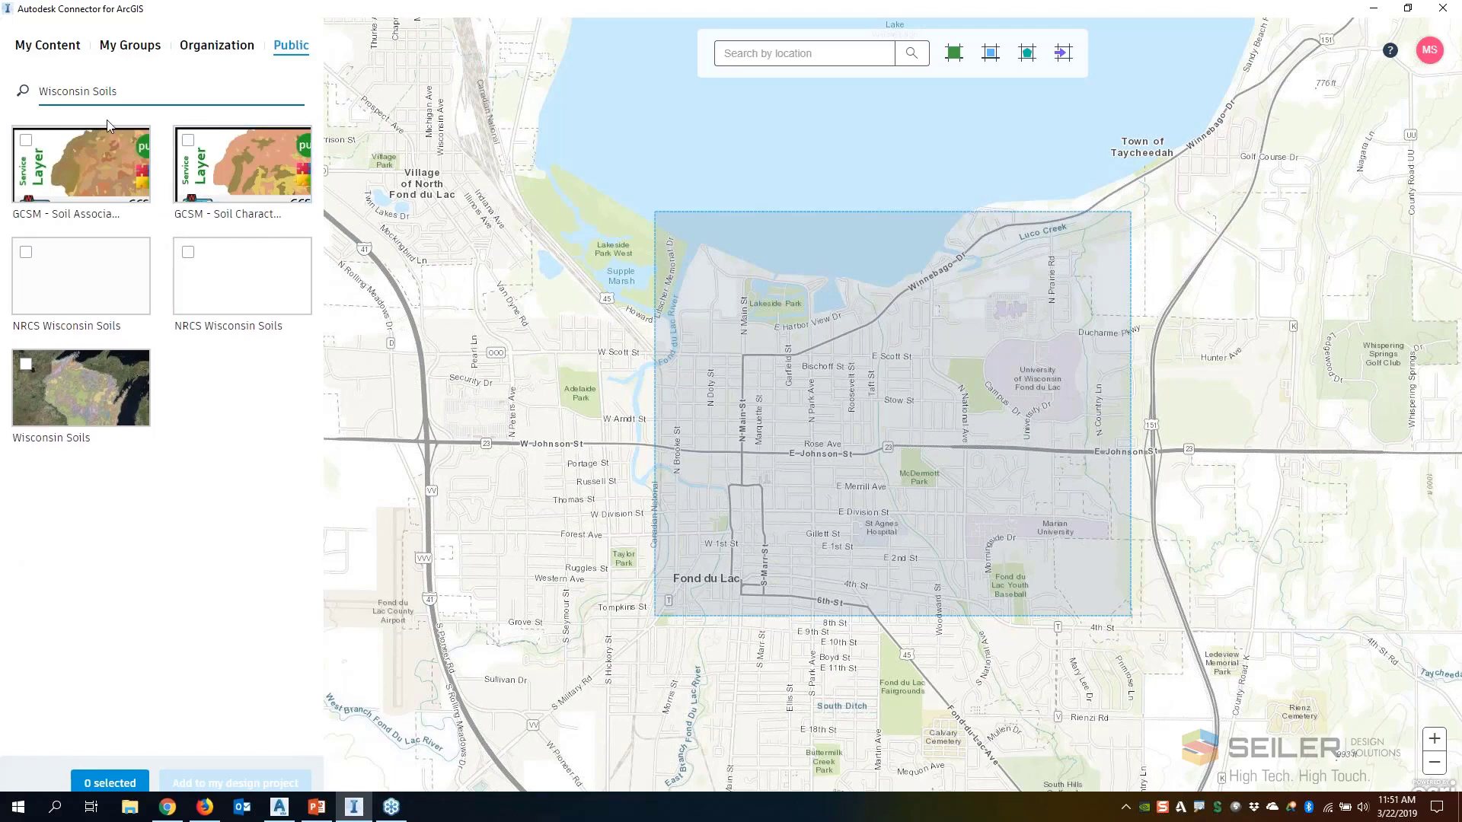
click(50, 197)
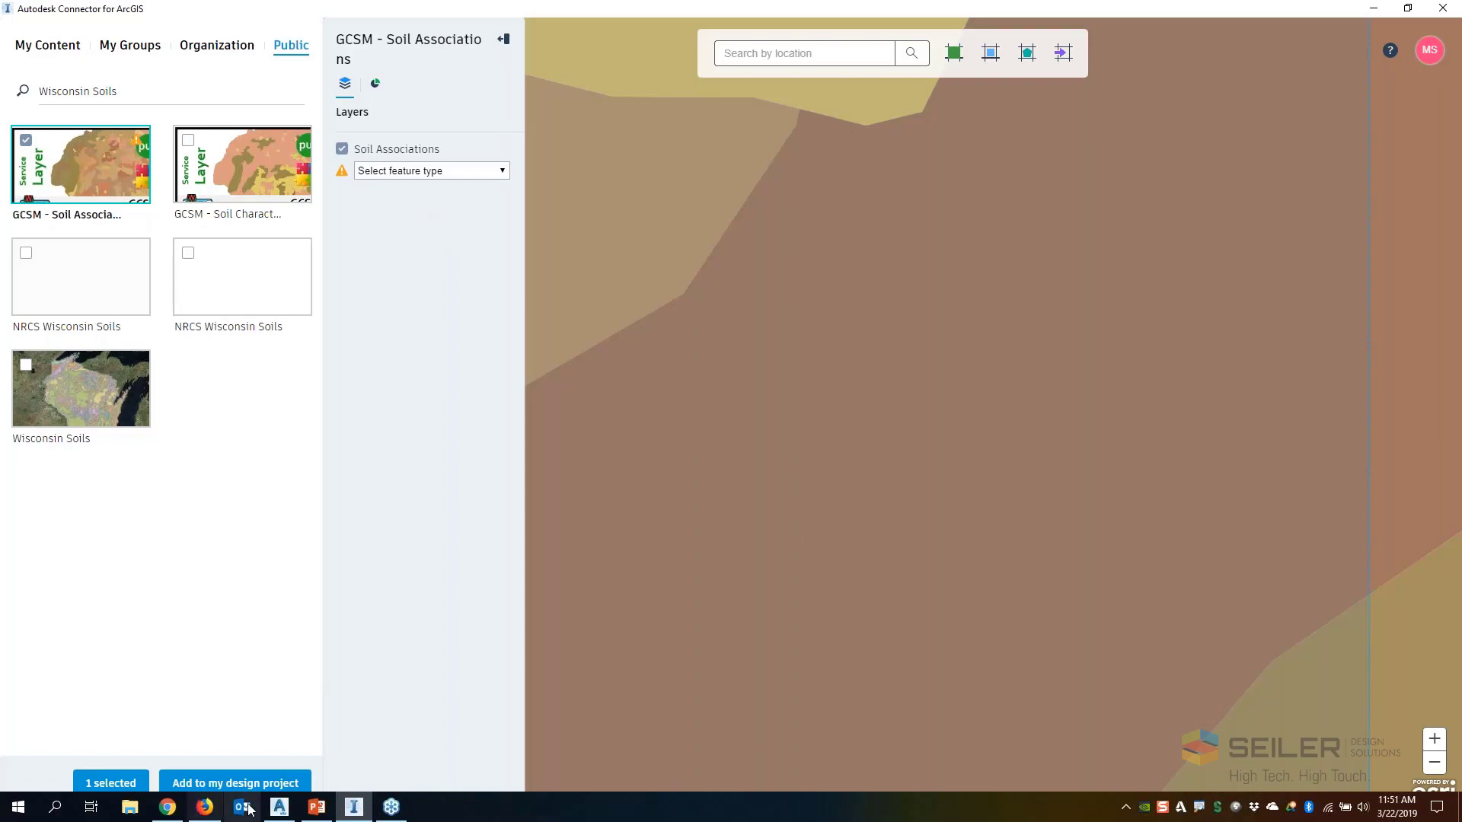
Switch to Firefox and bring up the ArcGIS Online gallery for Seiler Design Solutions
click(205, 807)
click(216, 38)
click(274, 183)
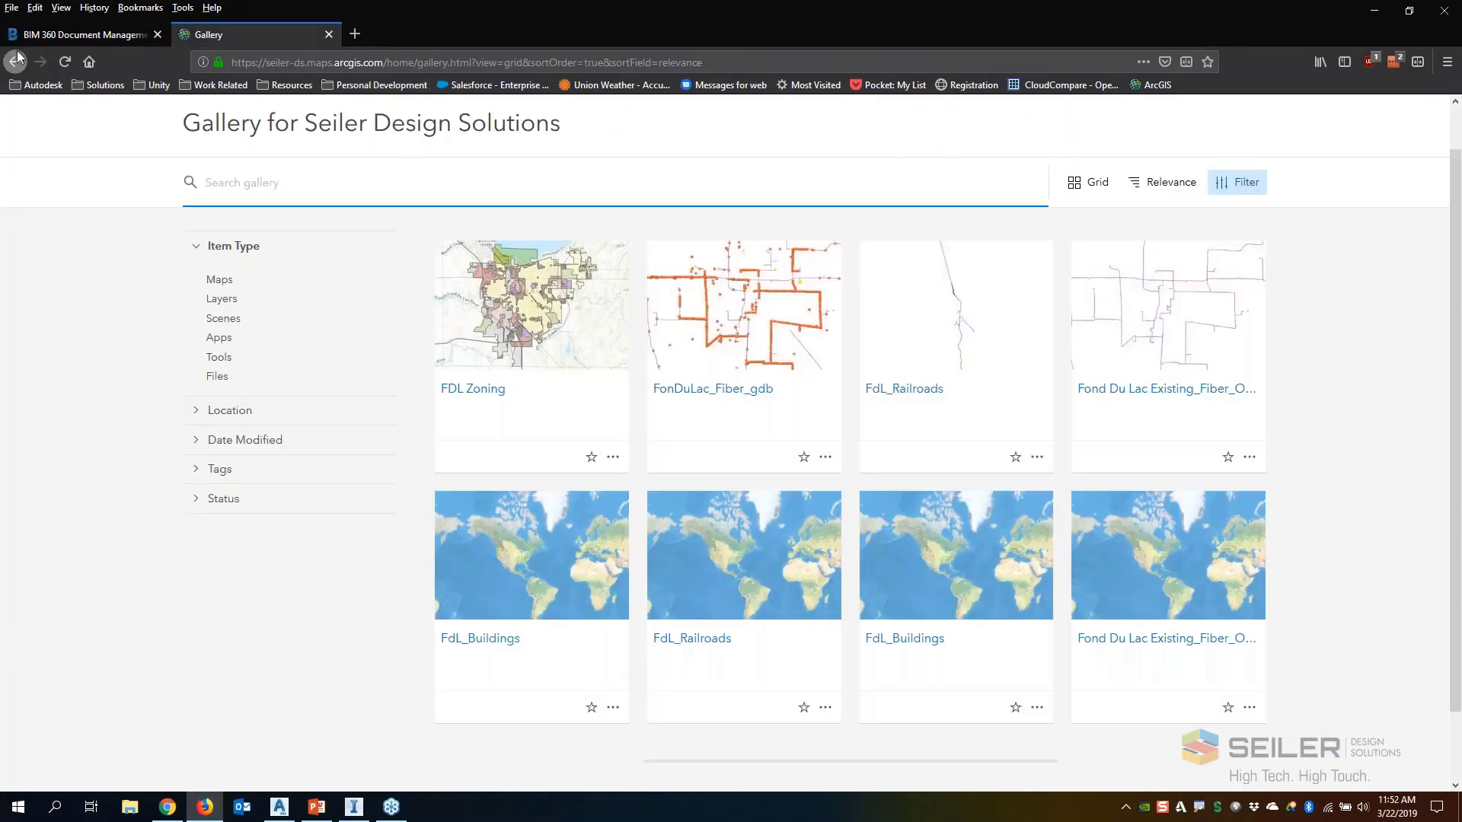
scroll(553, 124, up, 1)
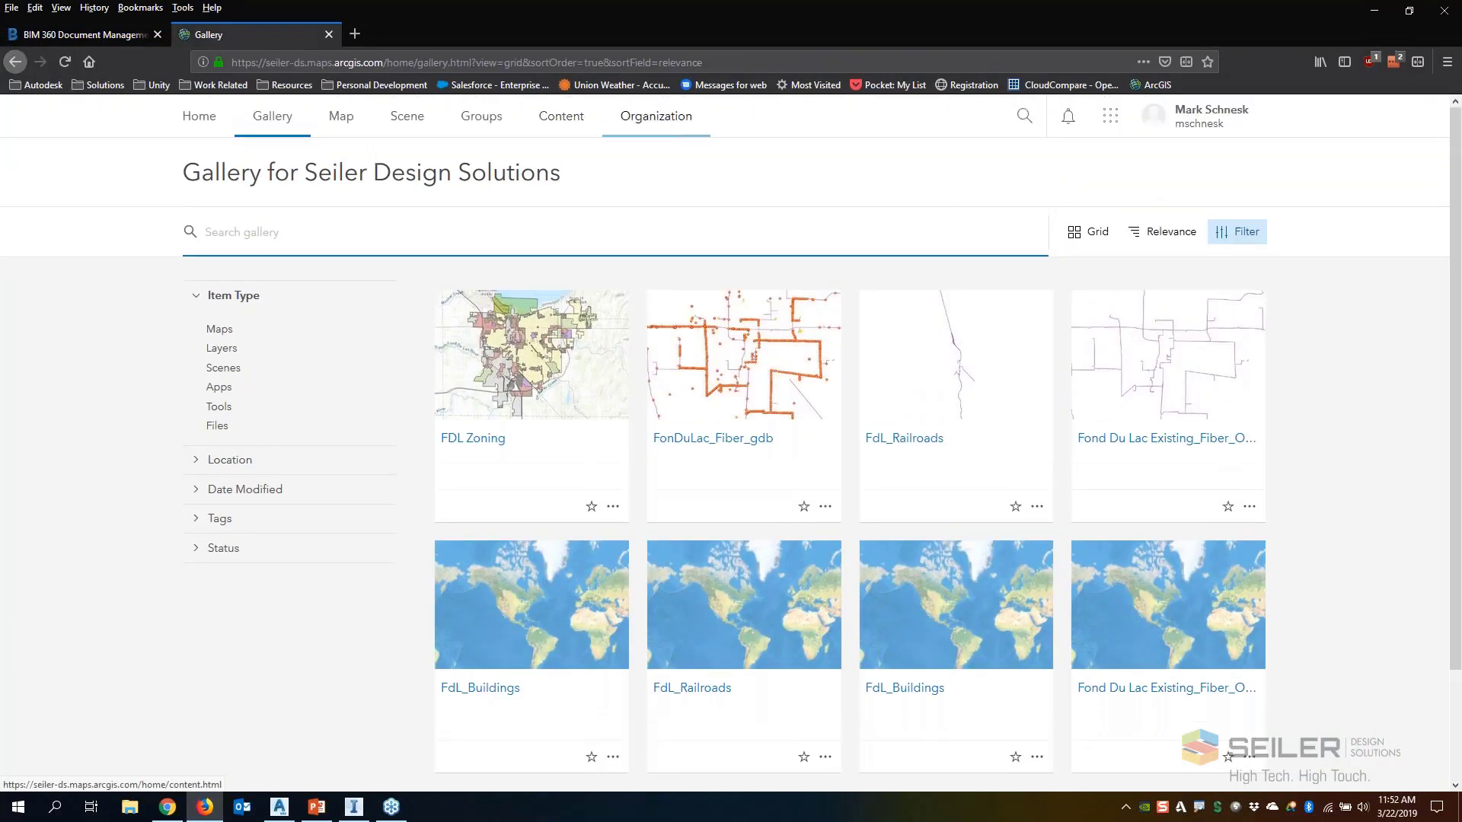
Search ArcGIS Online for Wisconsin Soils and extend the search beyond Seiler Design Solutions content
click(1025, 118)
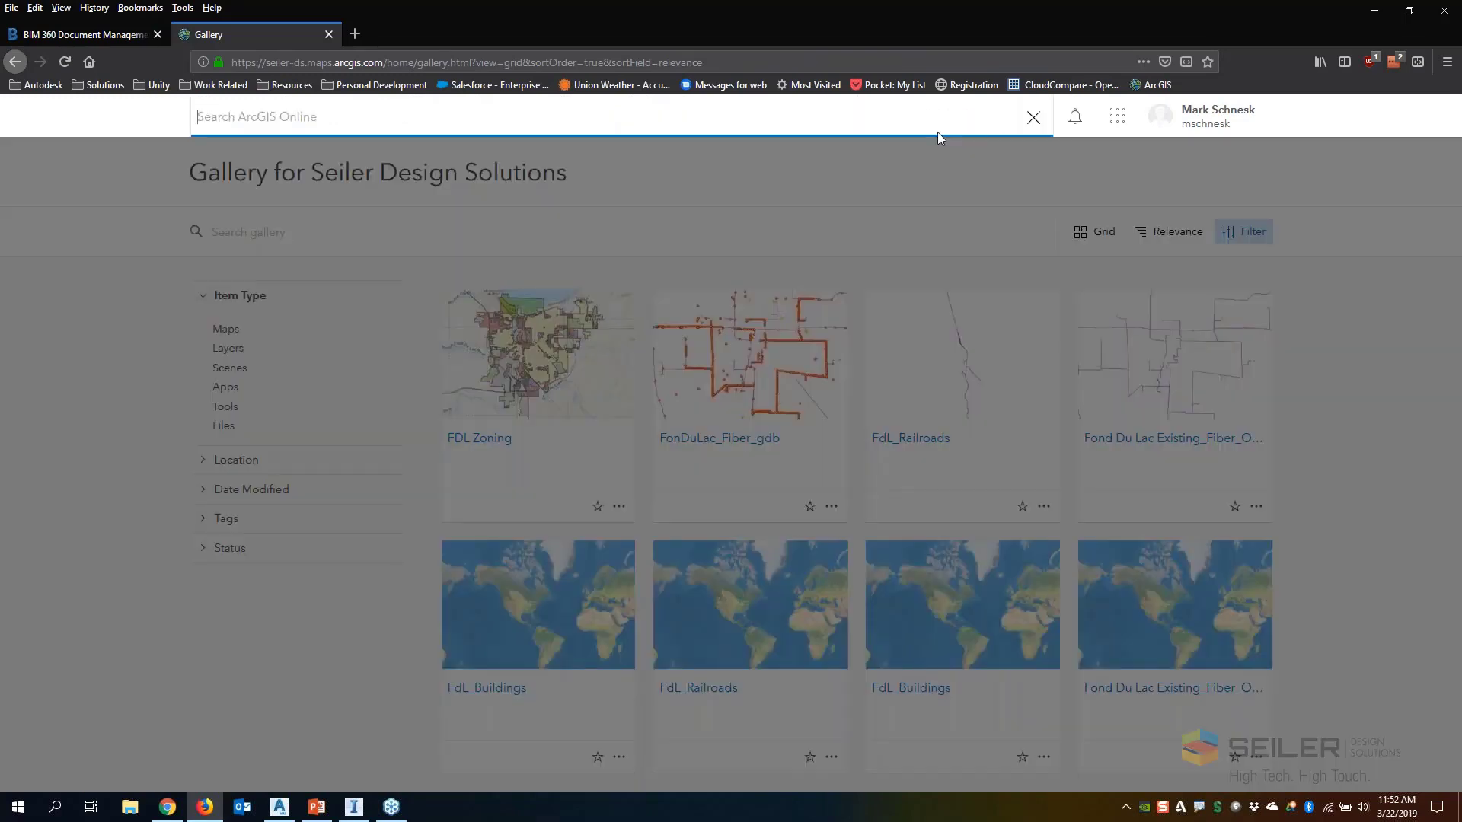
text(Wiscons Soils)
key(BackSpace)
key(BackSpace)
key(BackSpace)
text(ins Soil)
key(BackSpace)
key(BackSpace)
key(BackSpace)
key(BackSpace)
key(BackSpace)
key(BackSpace)
key(BackSpace)
text(n Soils)
key(Return)
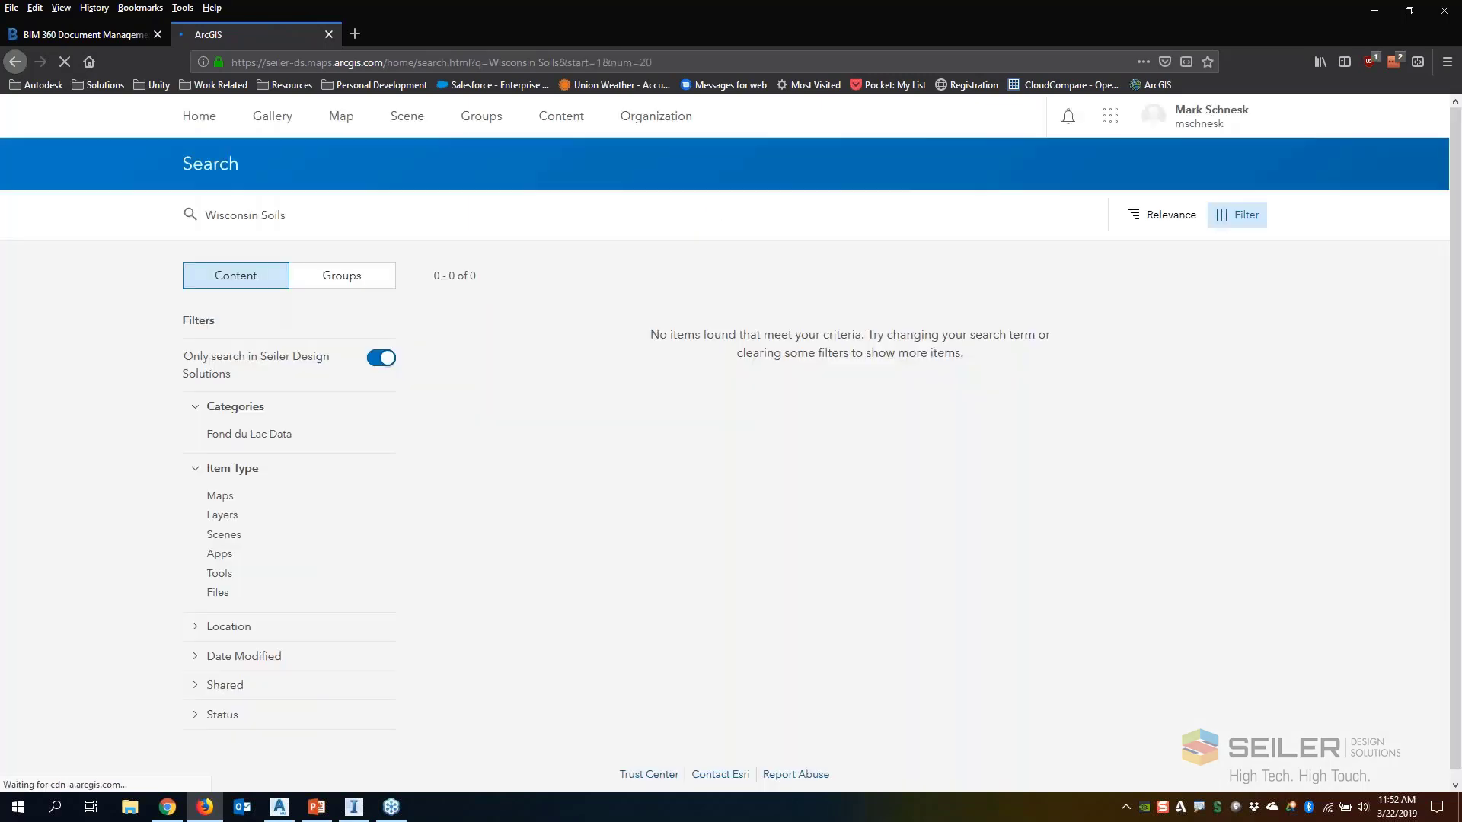
click(383, 358)
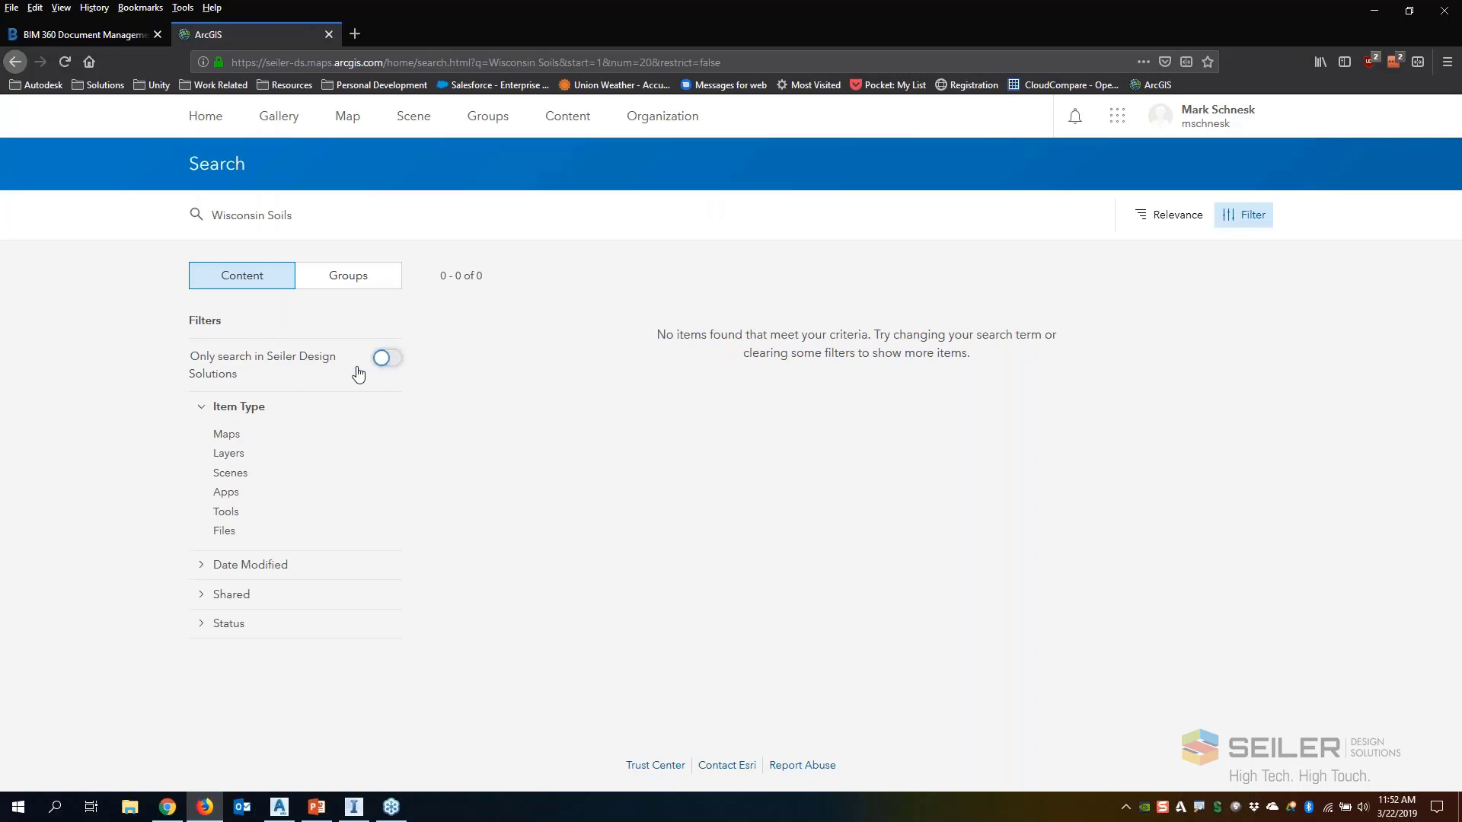
Check the update date of GCSM - Soil Associations in the search results and open its item details
scroll(604, 419, down, 2)
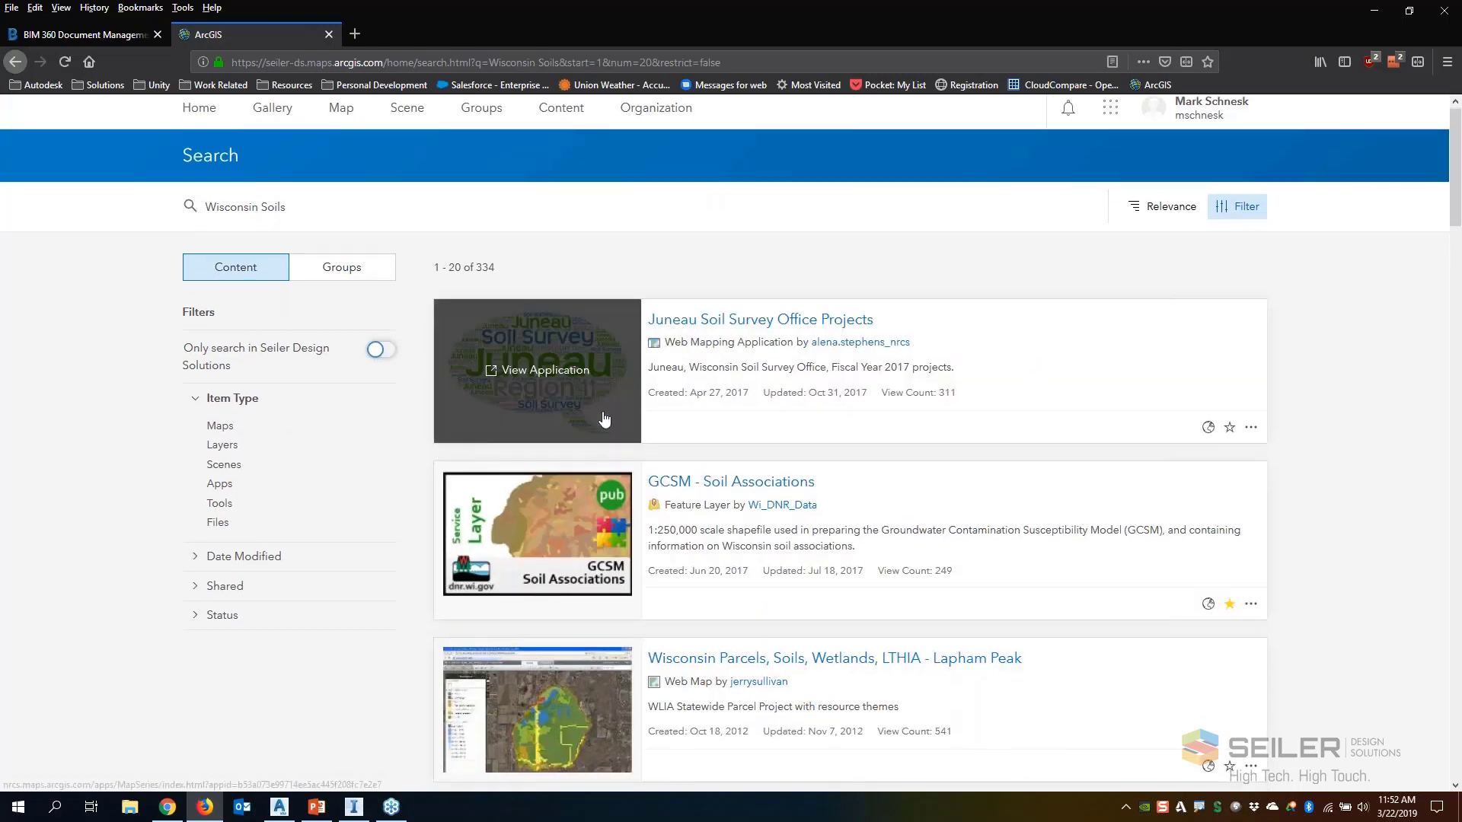
scroll(695, 425, down, 3)
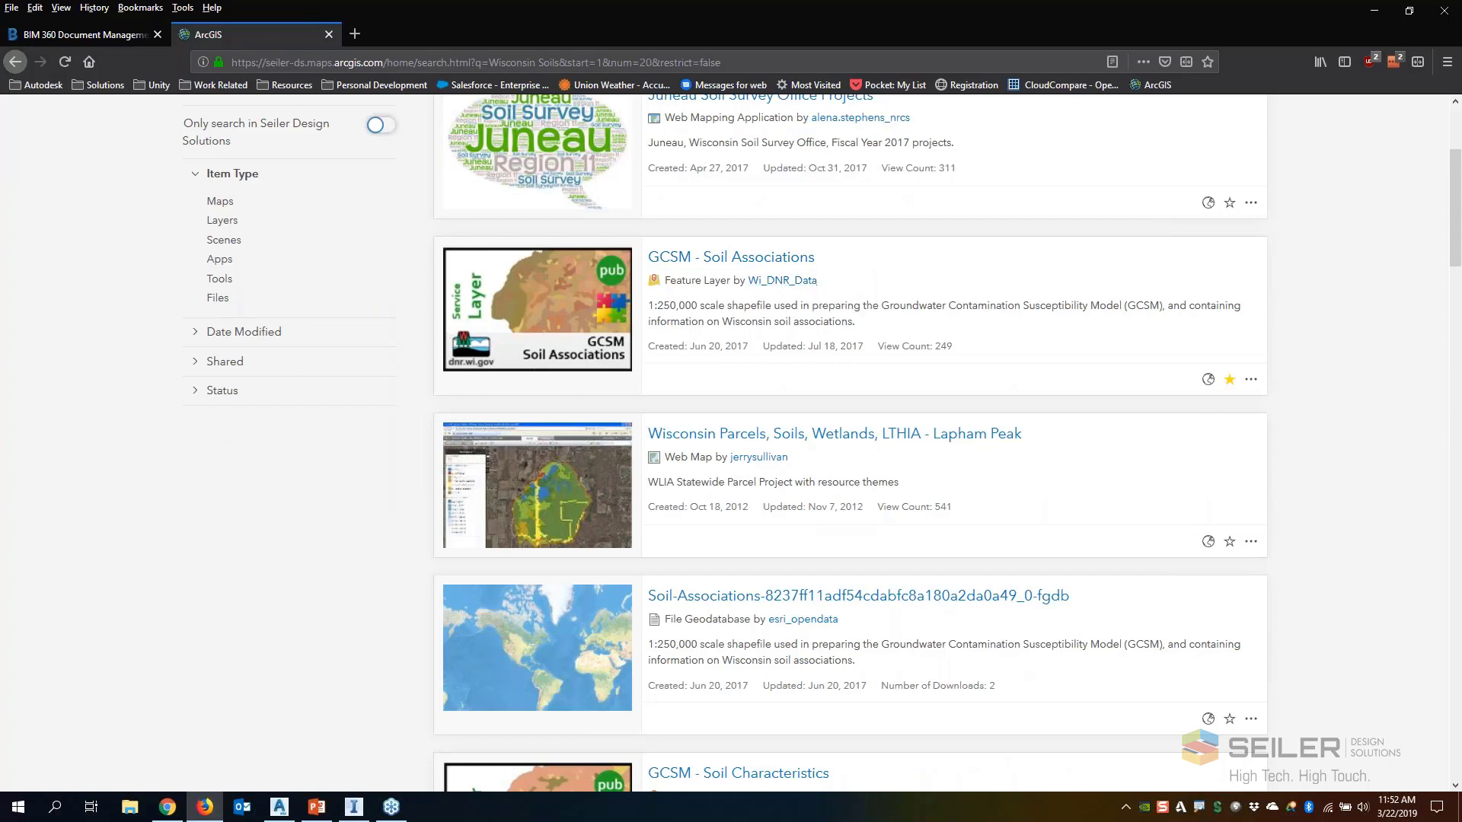
drag(808, 346, 864, 346)
click(1251, 379)
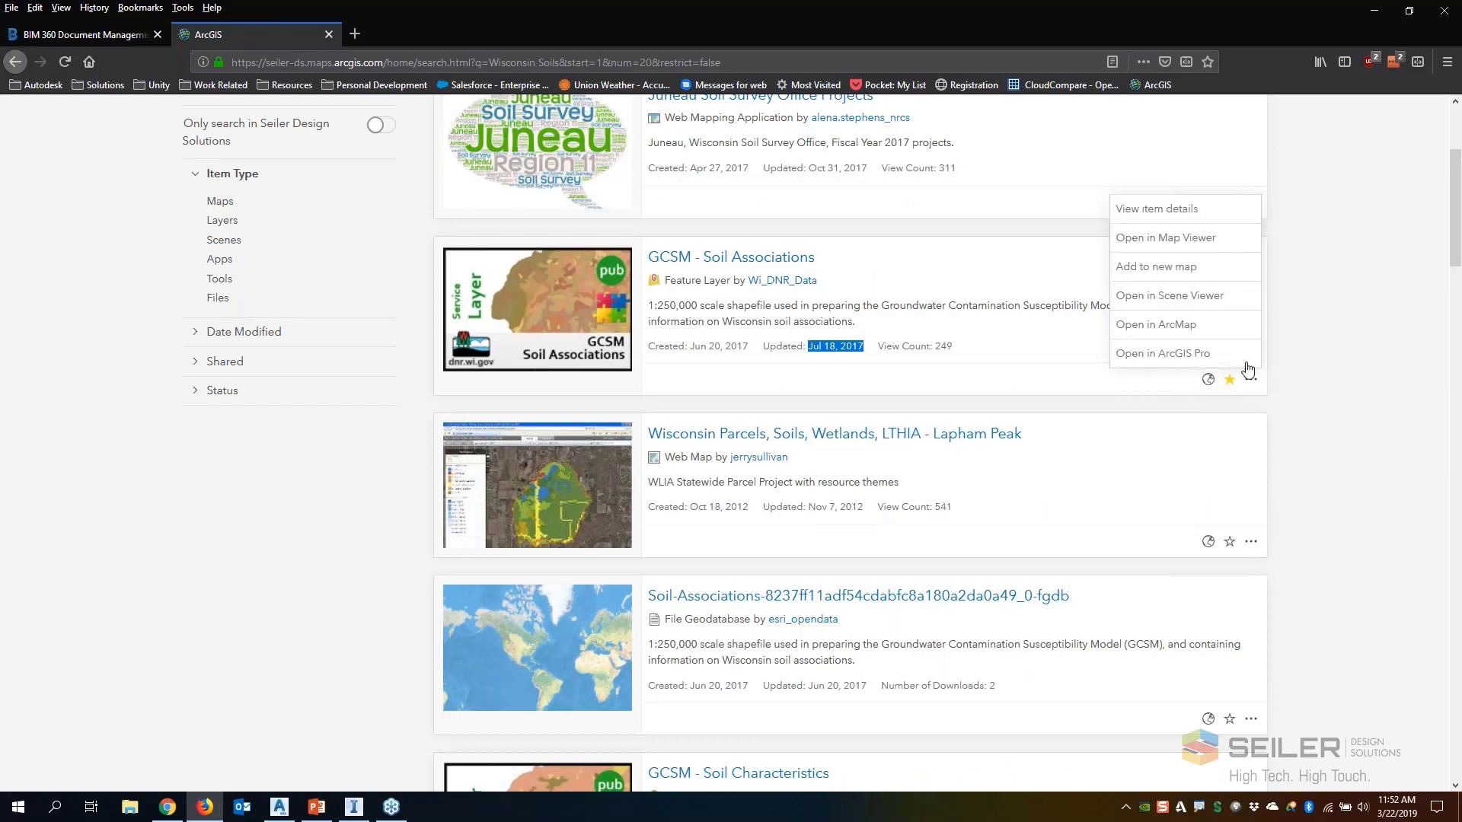
click(1200, 219)
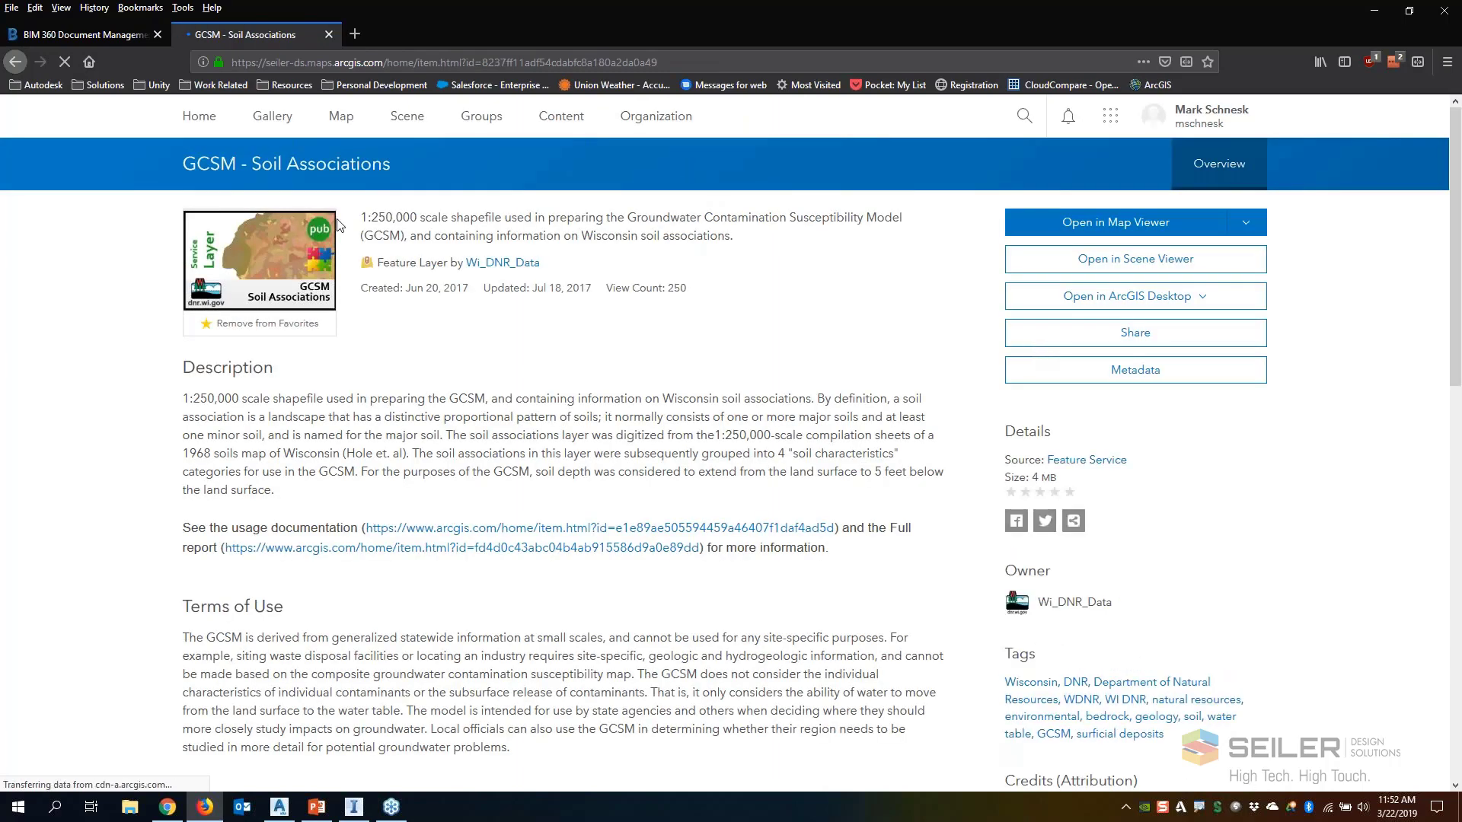
Examine the description, terms of use and credits on the GCSM - Soil Associations item page
scroll(214, 342, down, 5)
scroll(214, 343, down, 3)
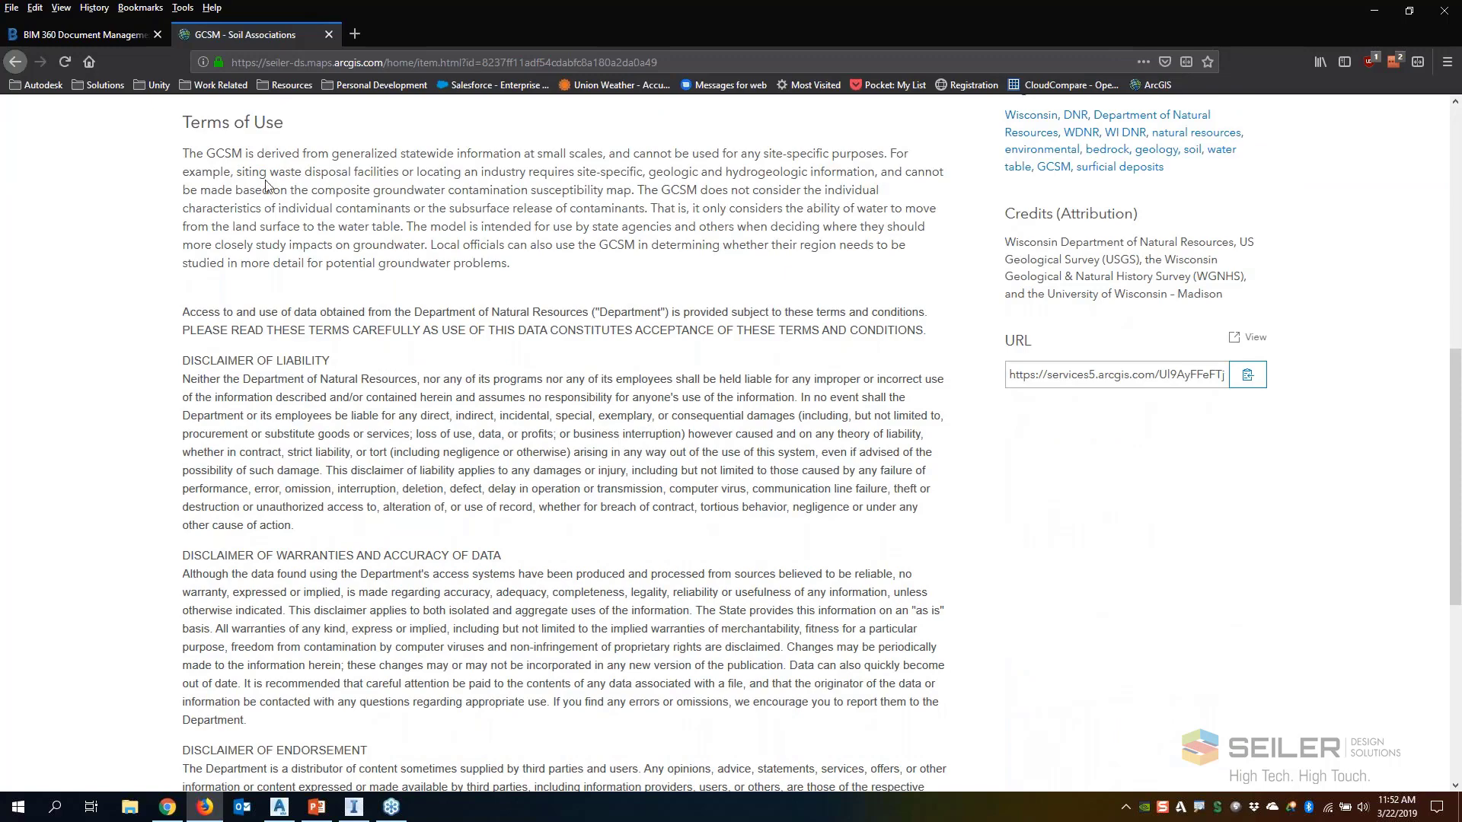
scroll(267, 185, down, 5)
scroll(364, 443, up, 4)
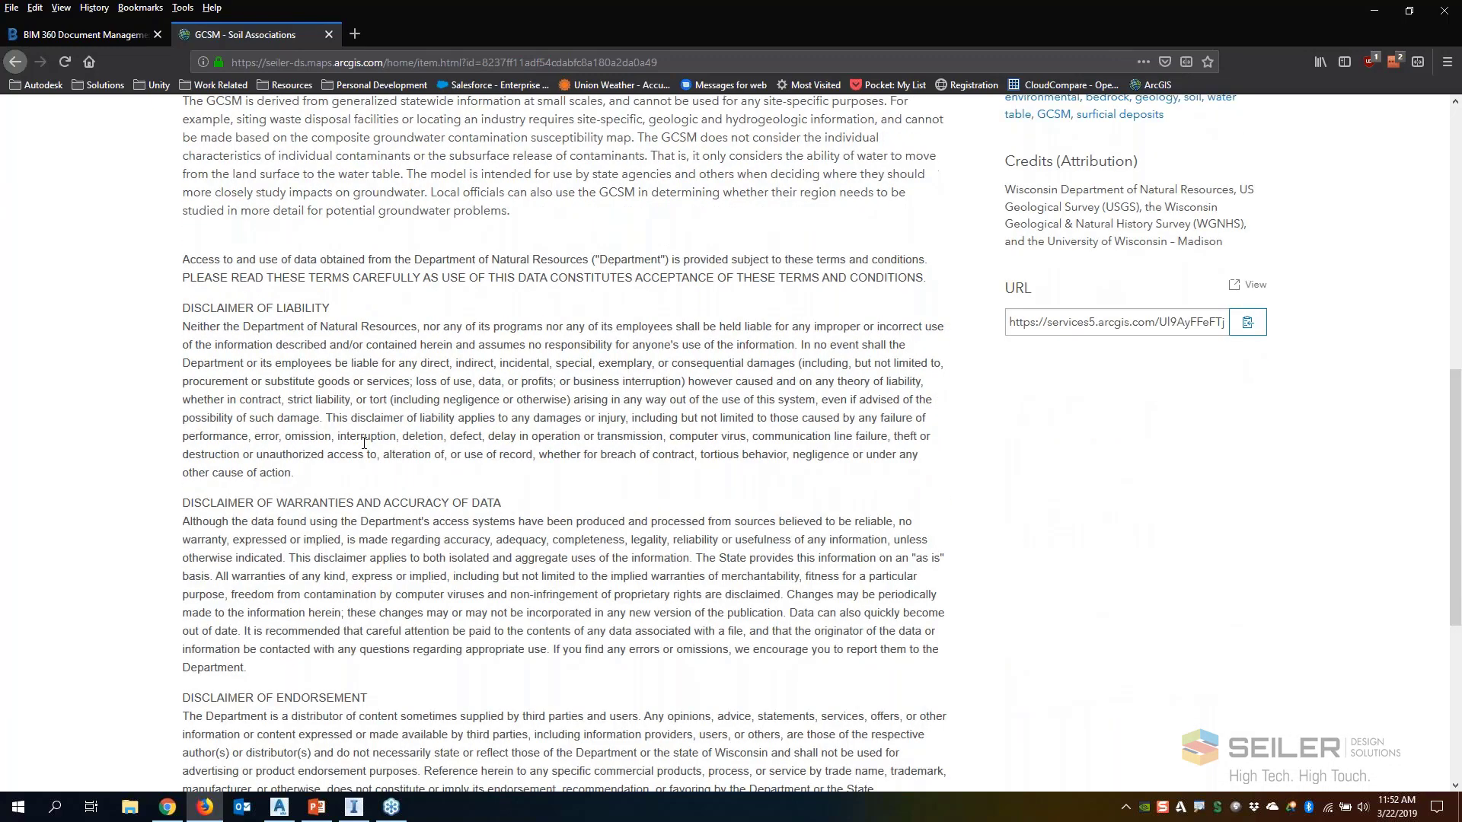
scroll(364, 443, up, 1)
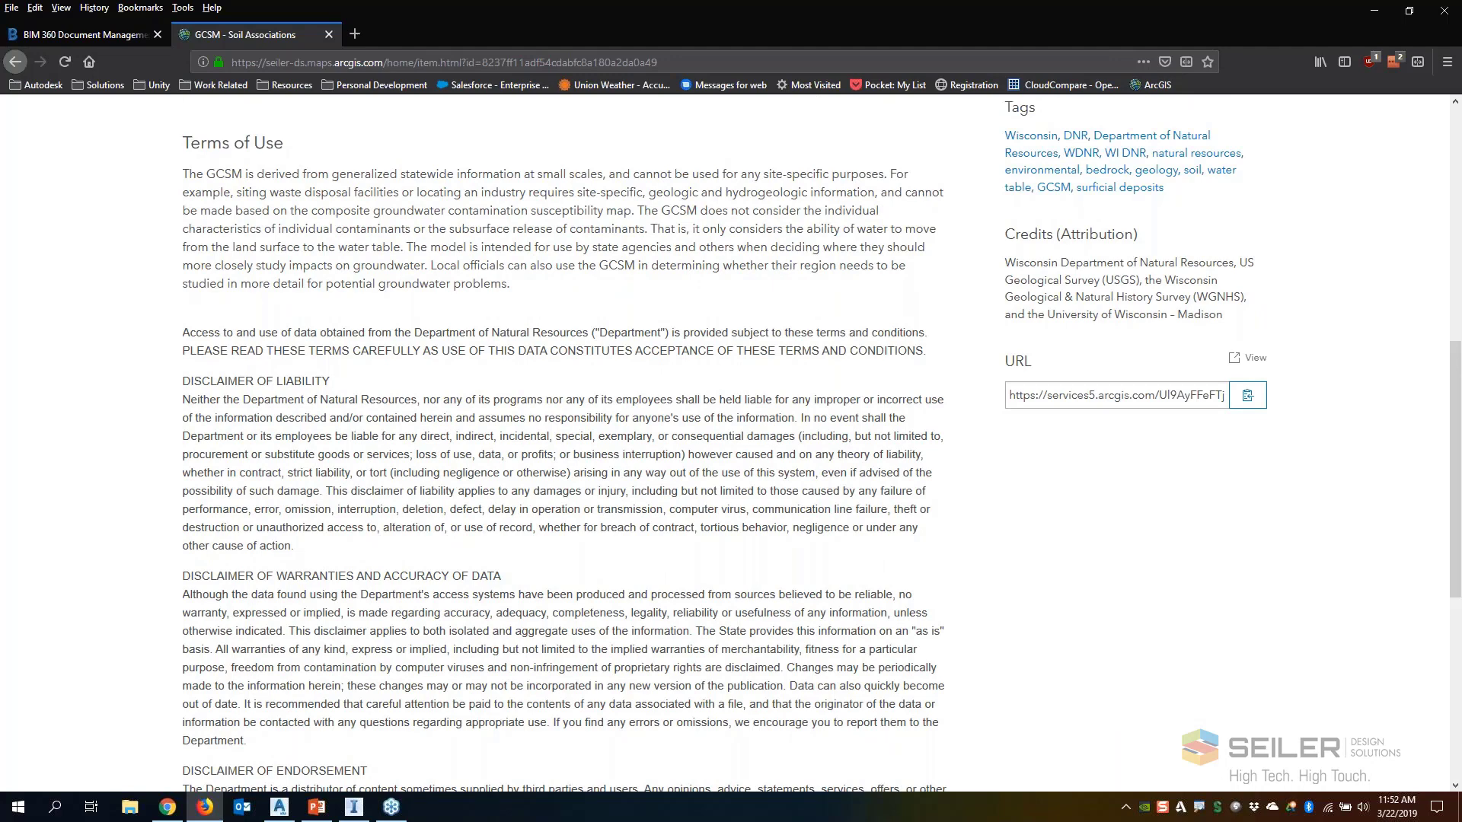
scroll(457, 480, up, 8)
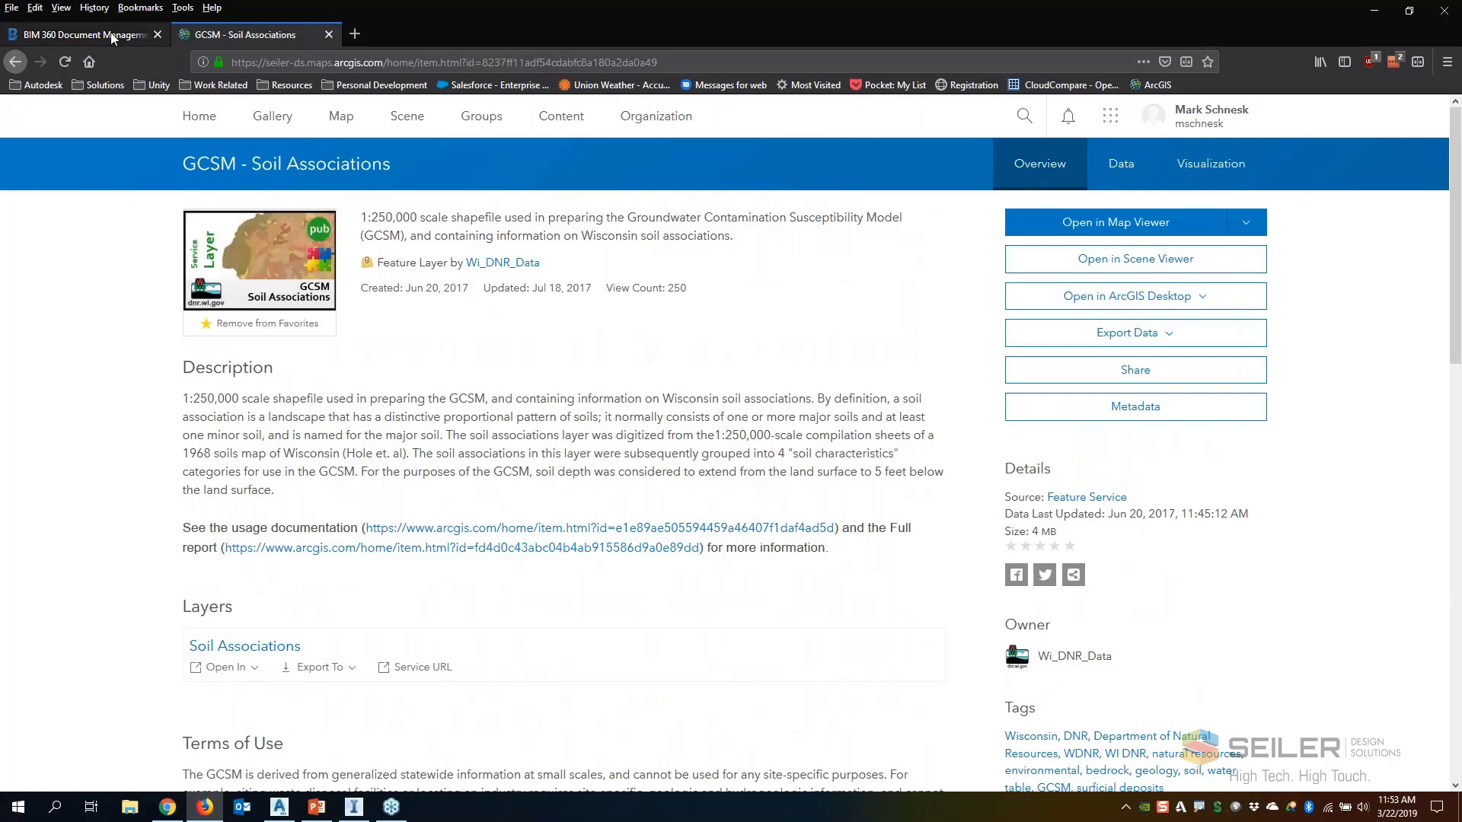
Switch back to the ArcGIS connector, assign the layer the Soil Associations feature type and add it to the design project
click(355, 809)
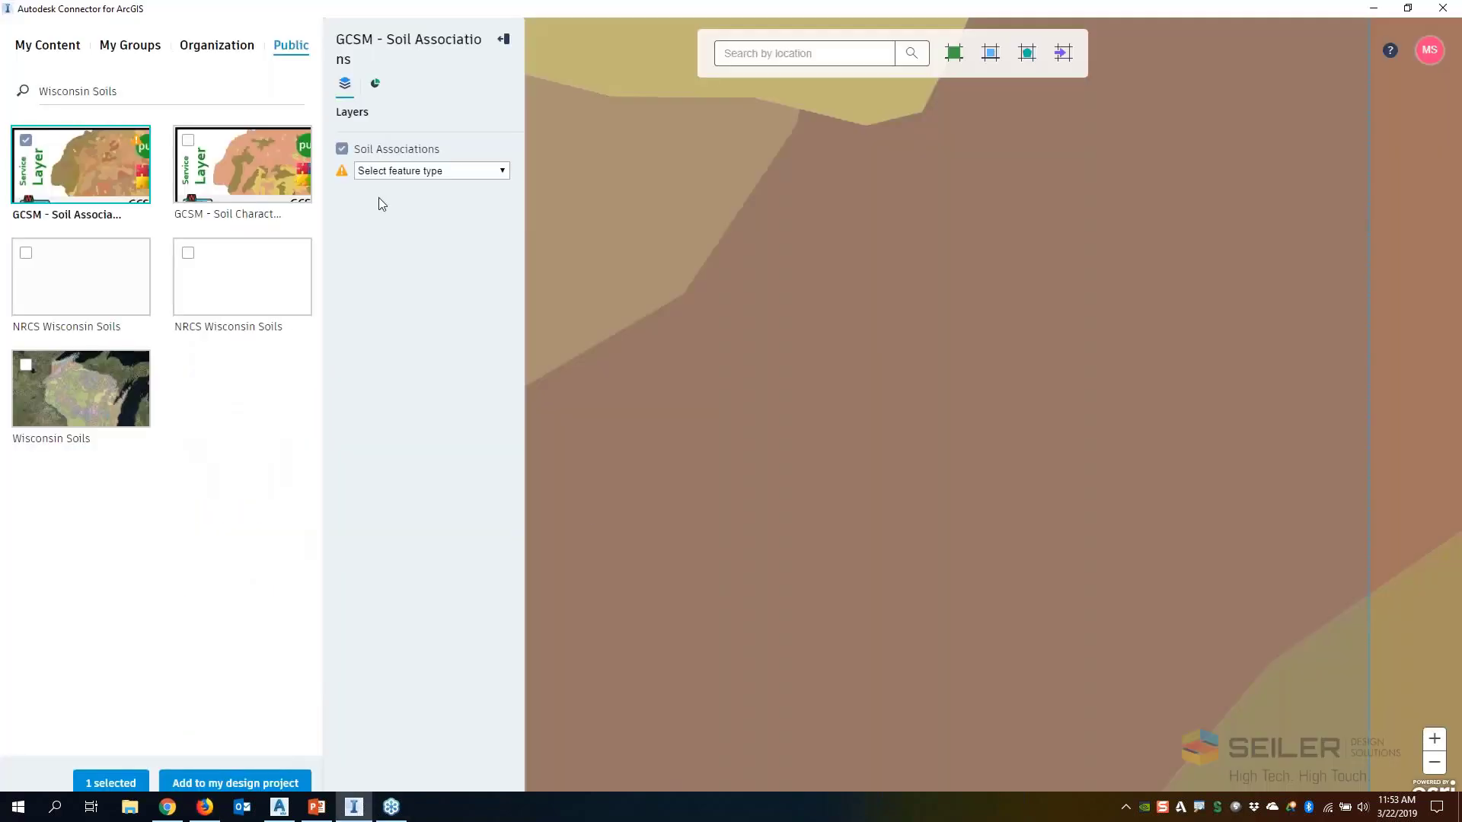
click(440, 172)
click(440, 213)
click(226, 772)
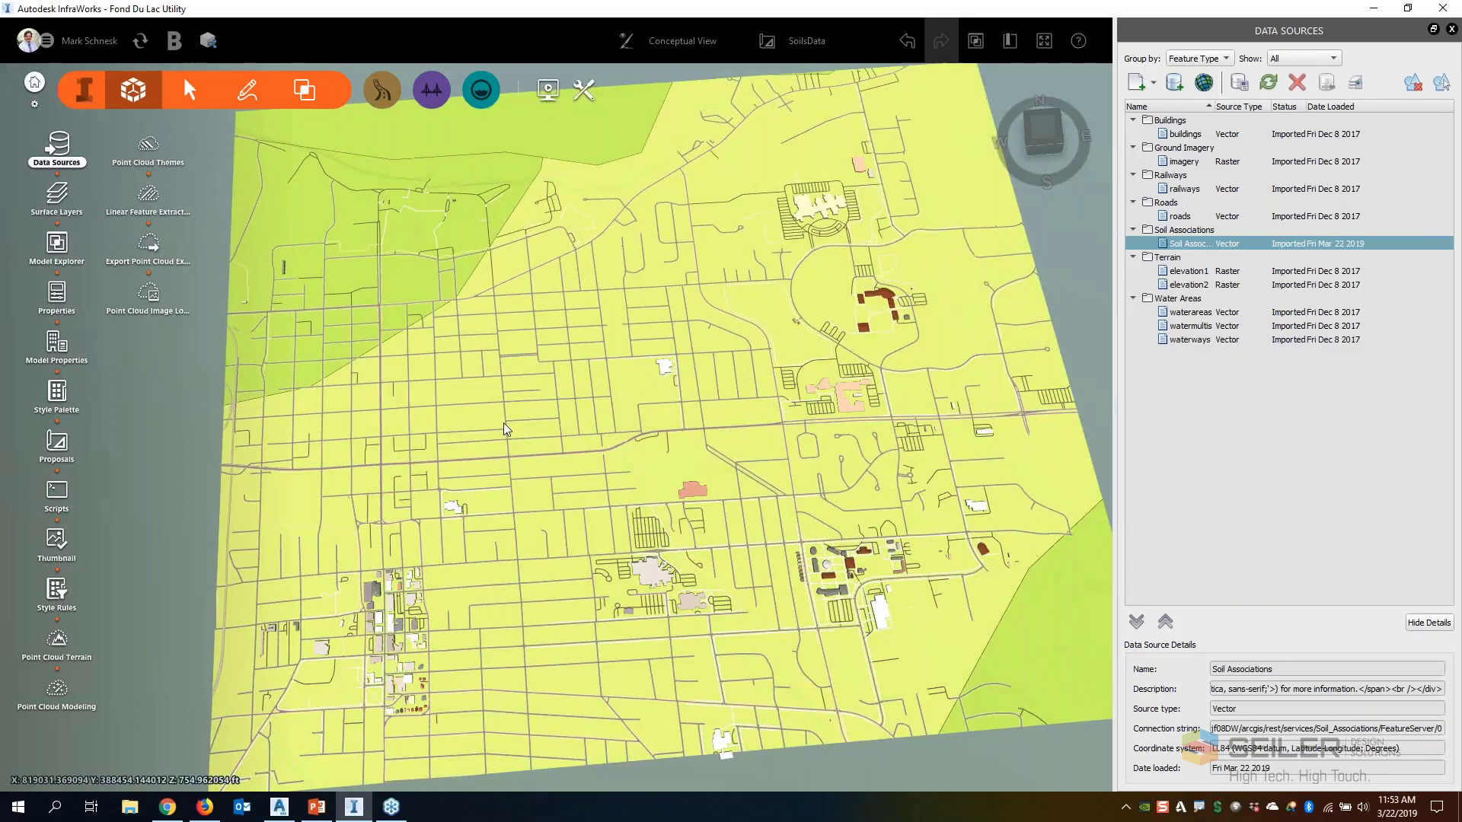
Select the large soil area across the middle of the model to examine its attributes, and restore the InfraWorks window down from full screen
click(615, 404)
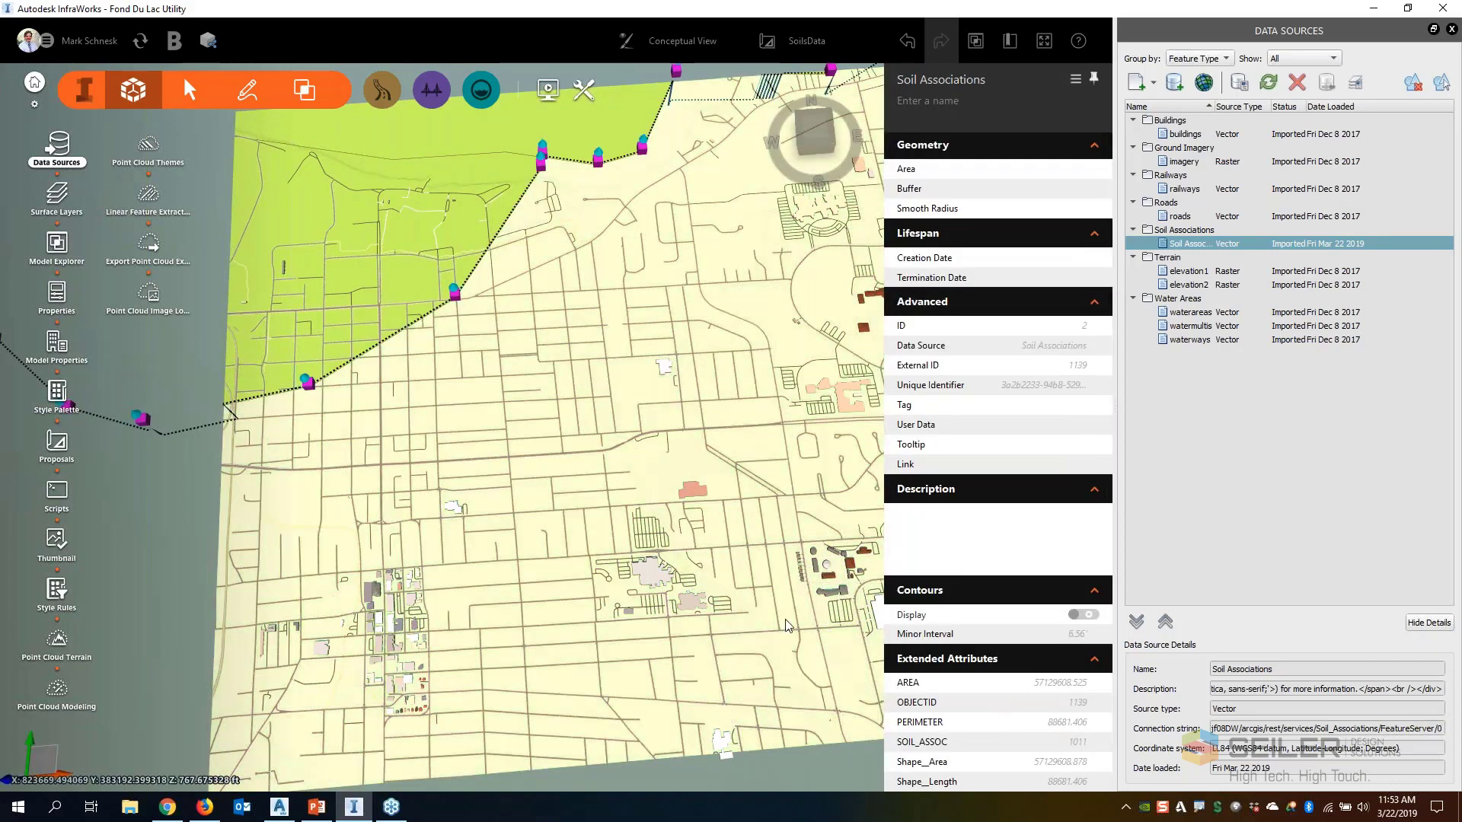
scroll(843, 602, down, 1)
double_click(673, 10)
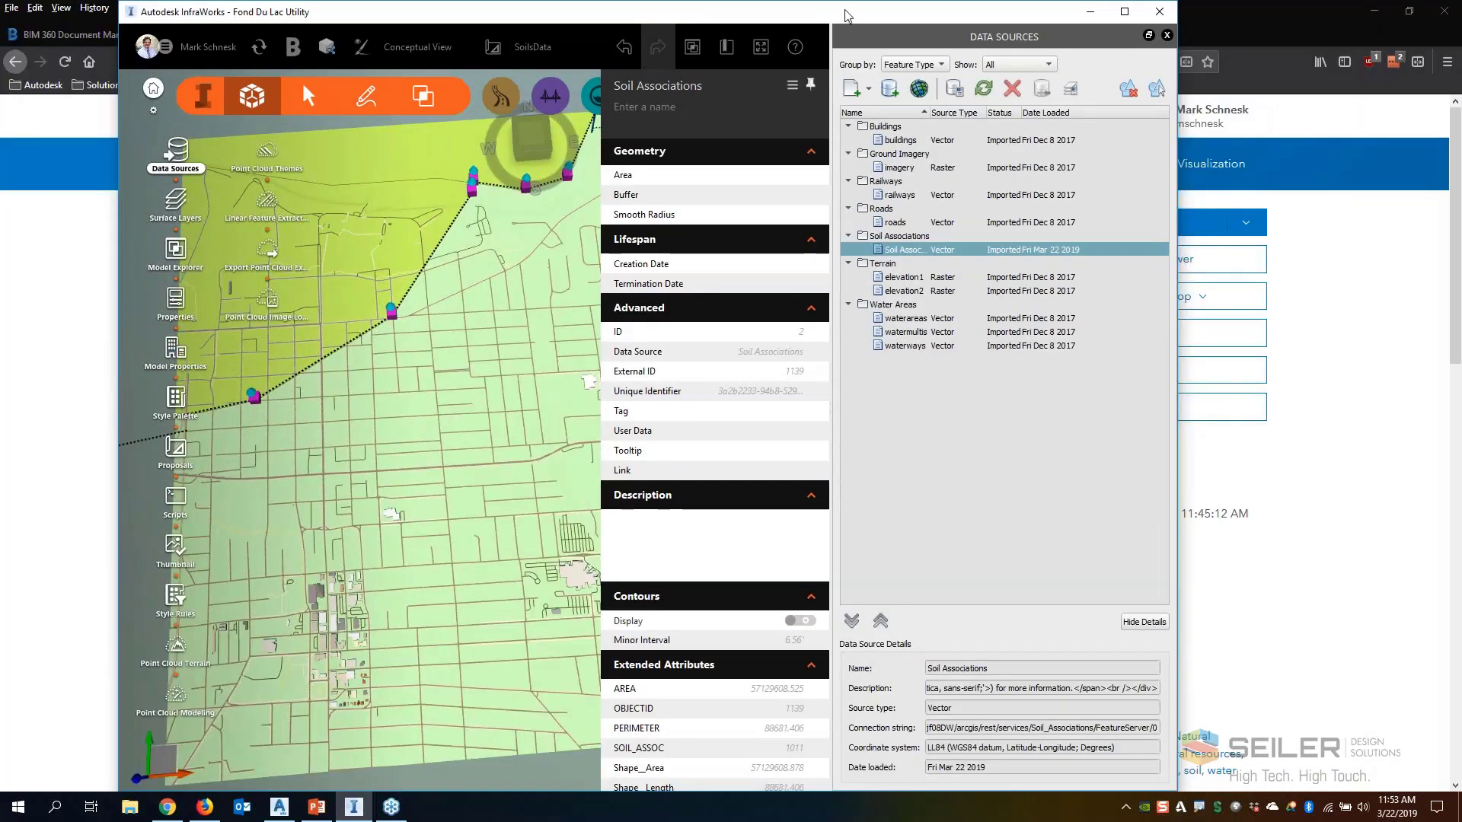
Maximize the InfraWorks window and switch the model from the SoilsData proposal to the ArcGIS Online connector proposal
drag(845, 16, 845, 35)
click(1124, 31)
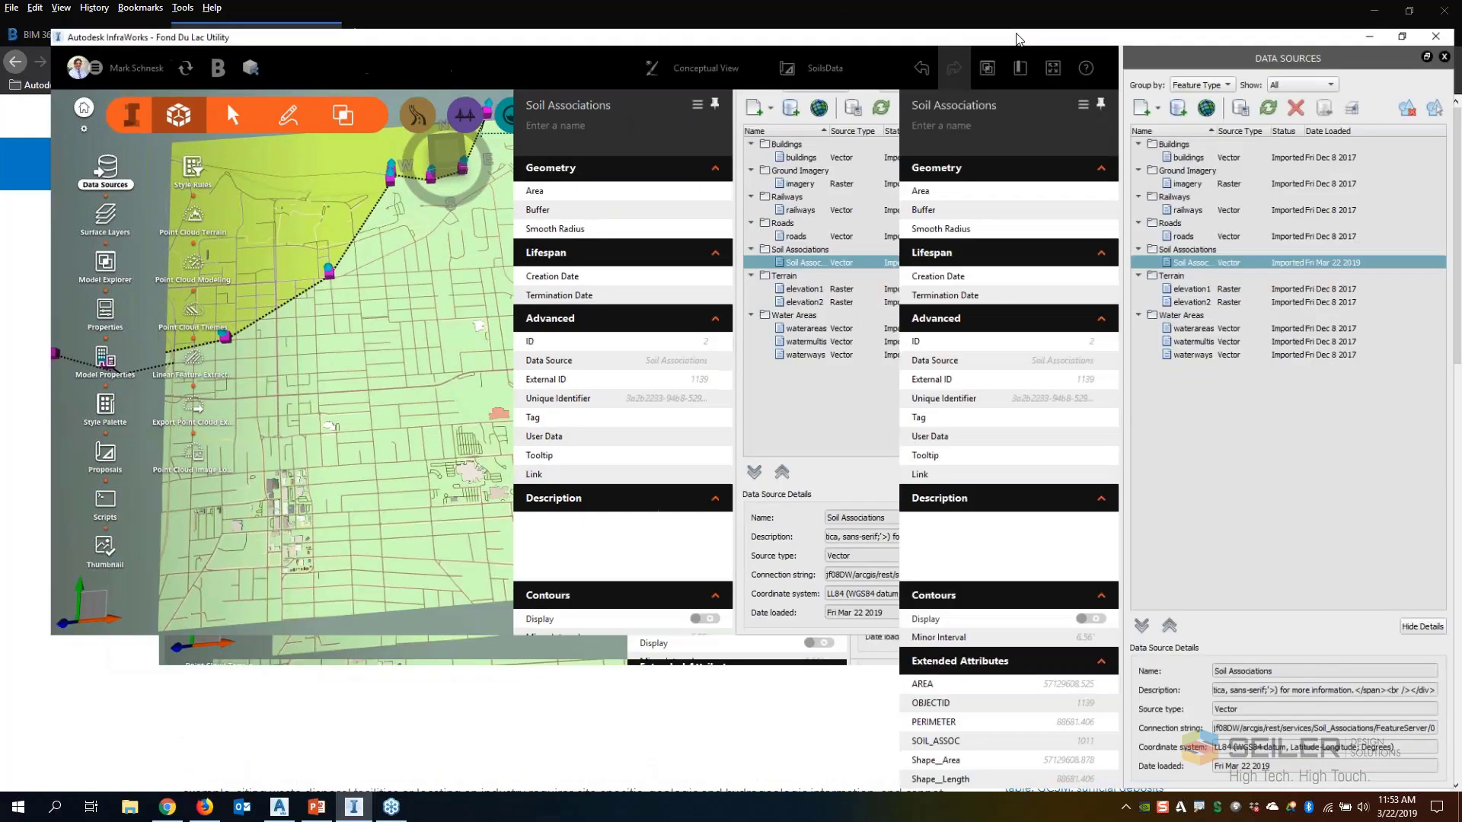
click(847, 45)
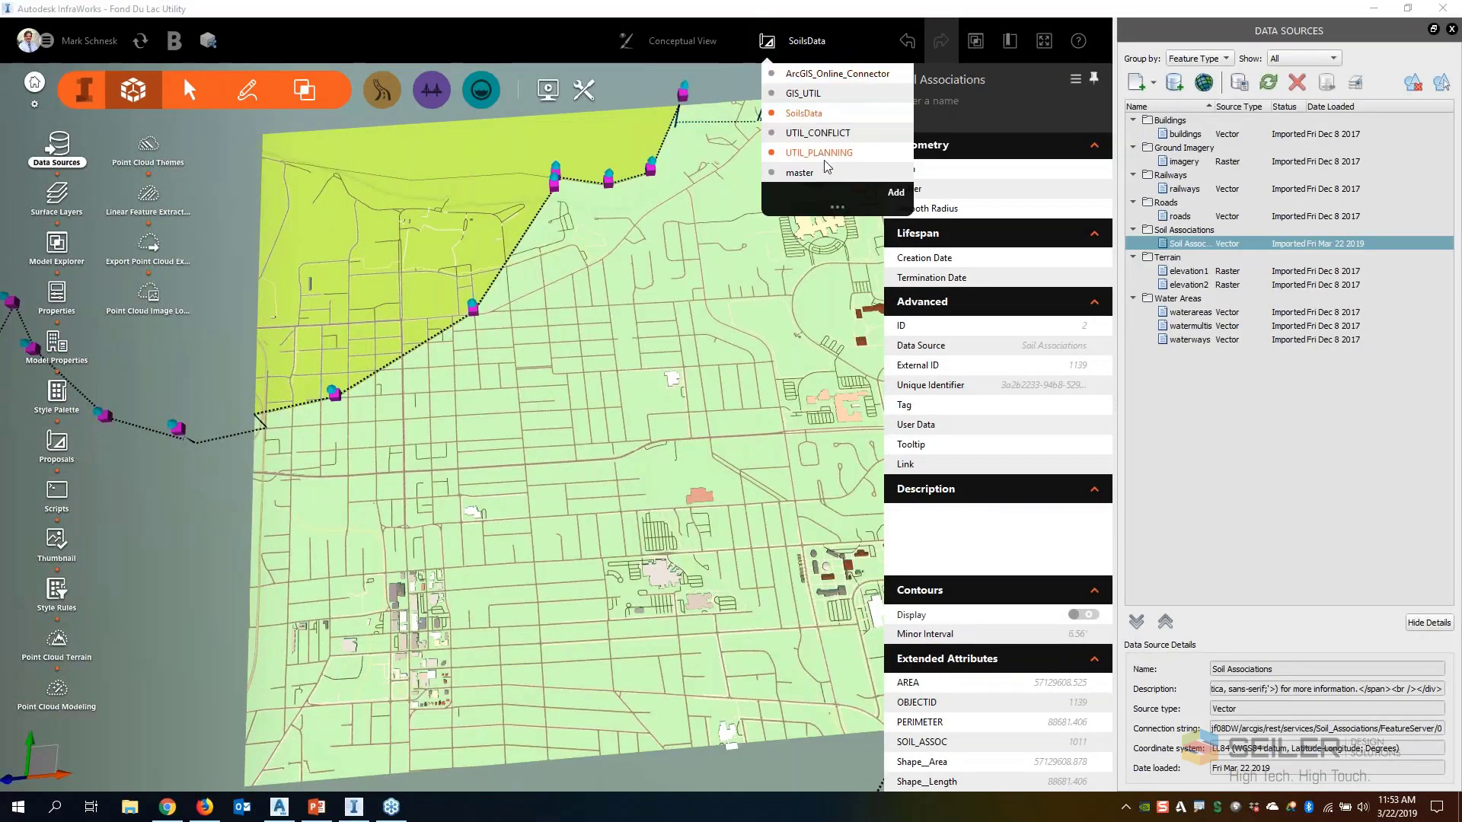
click(823, 73)
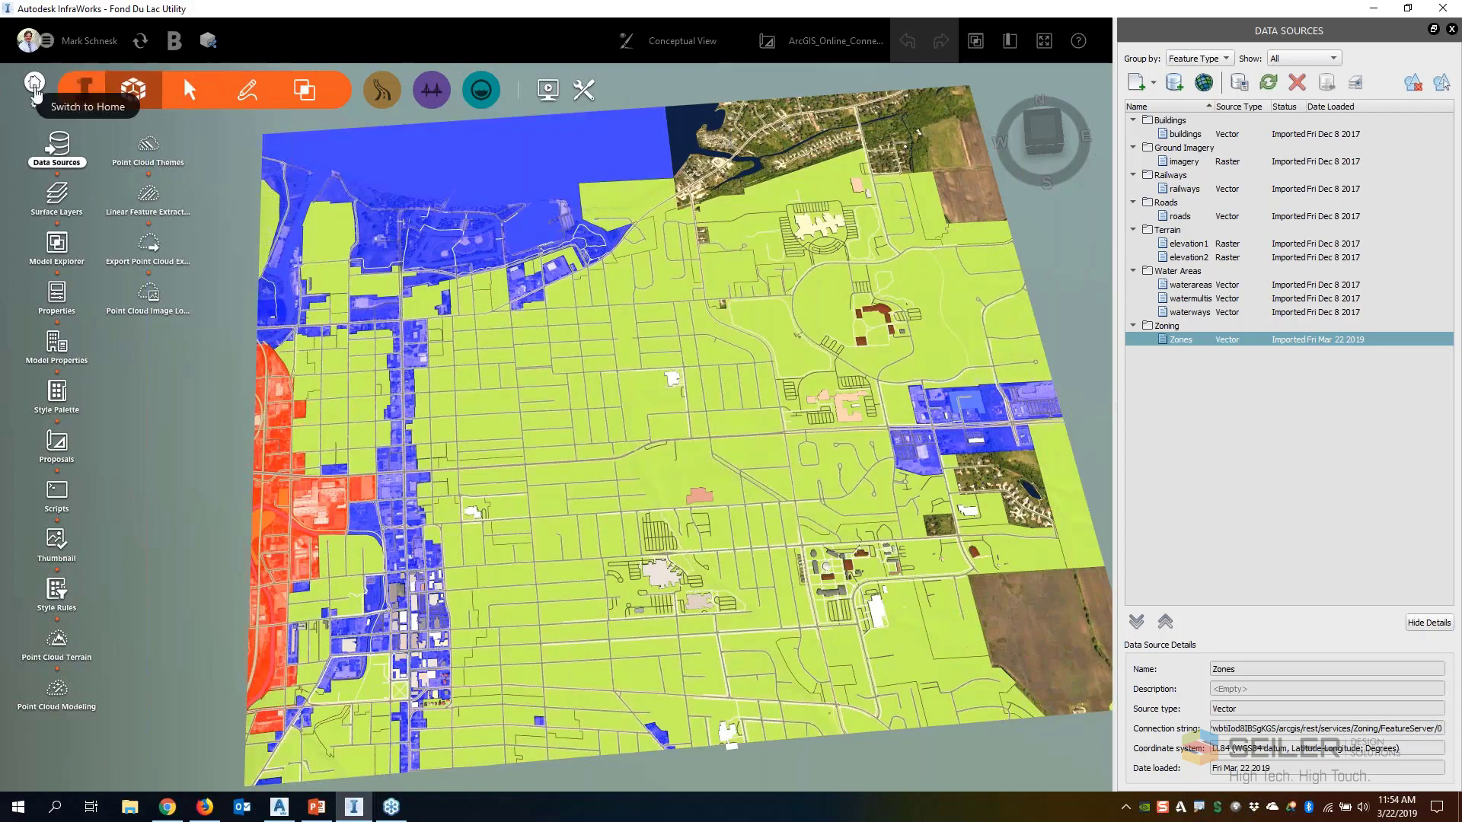
Leave the Fond Du Lac Utility model, close InfraWorks and switch to AutoCAD Map 3D
click(35, 89)
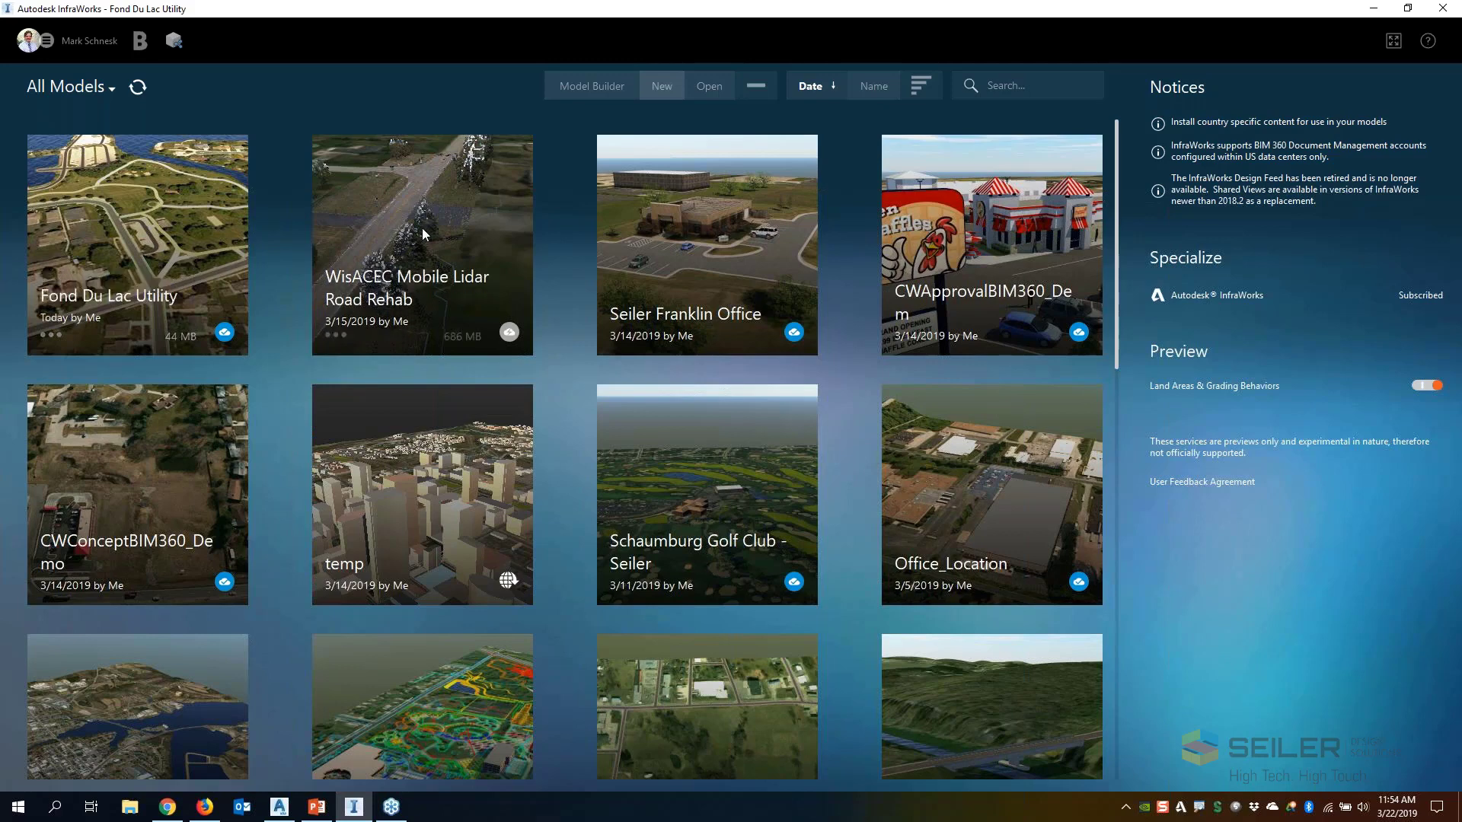
click(1442, 8)
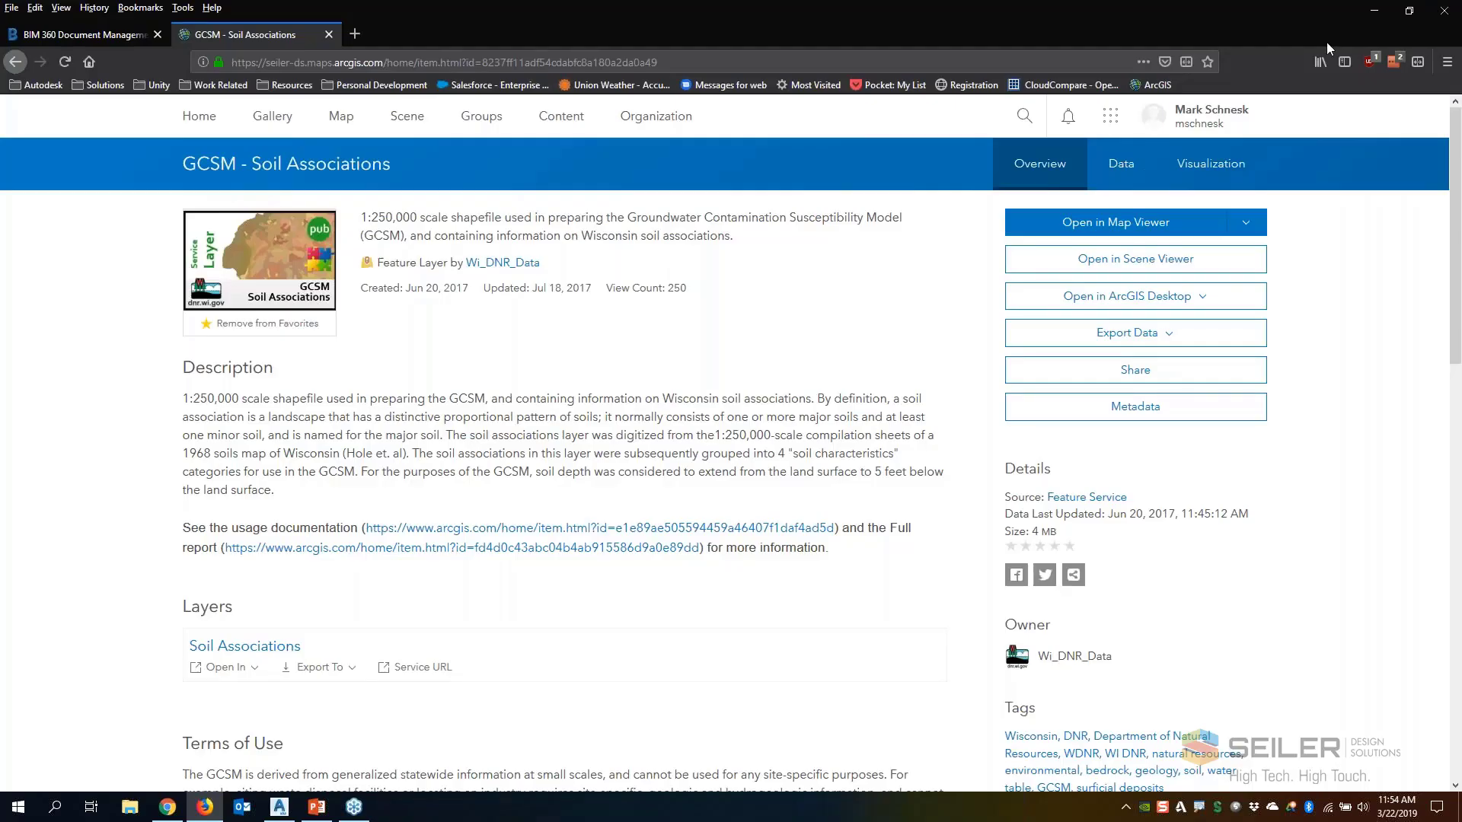
mouse_move(286, 815)
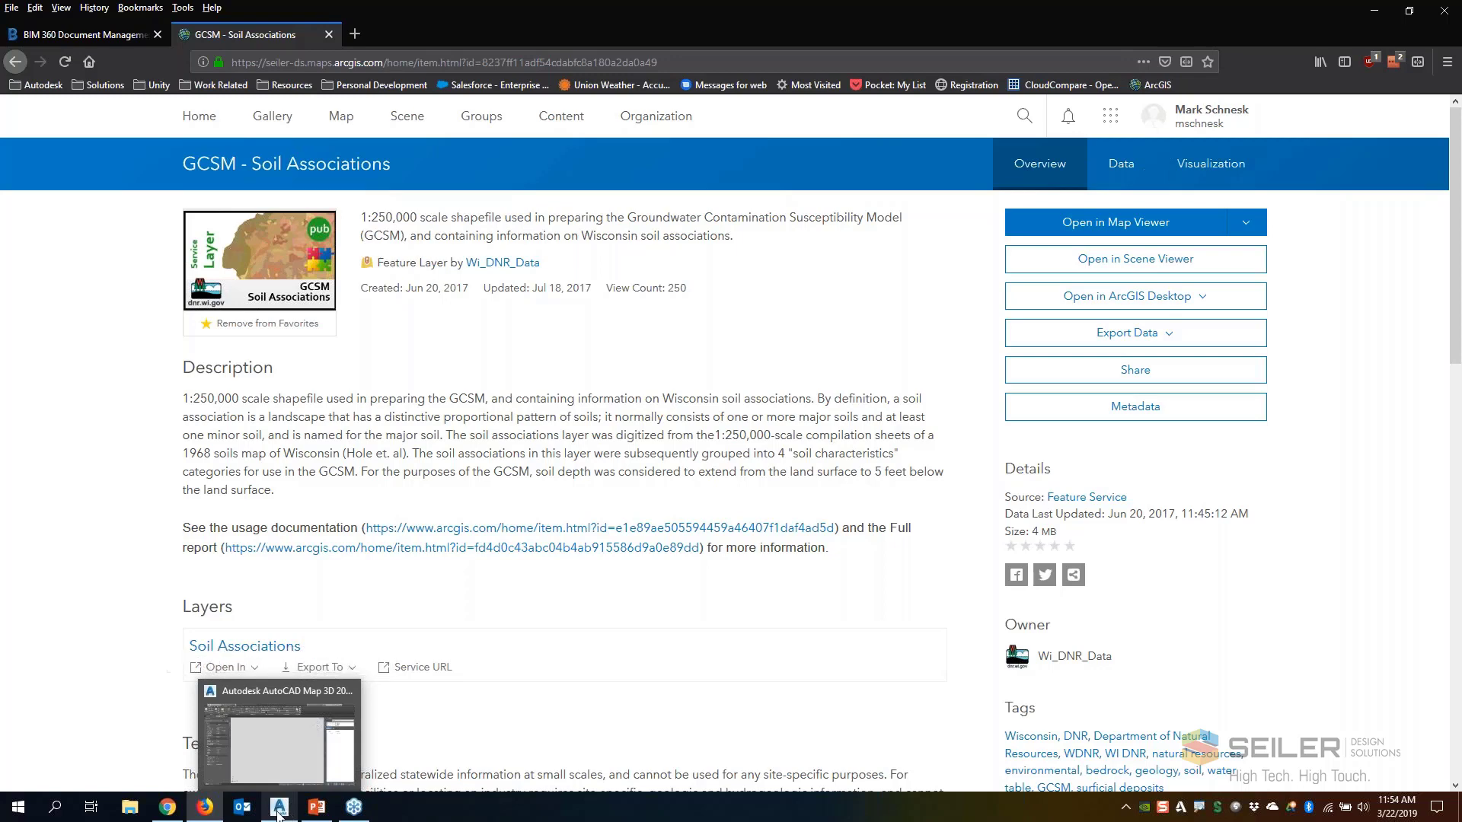
click(281, 812)
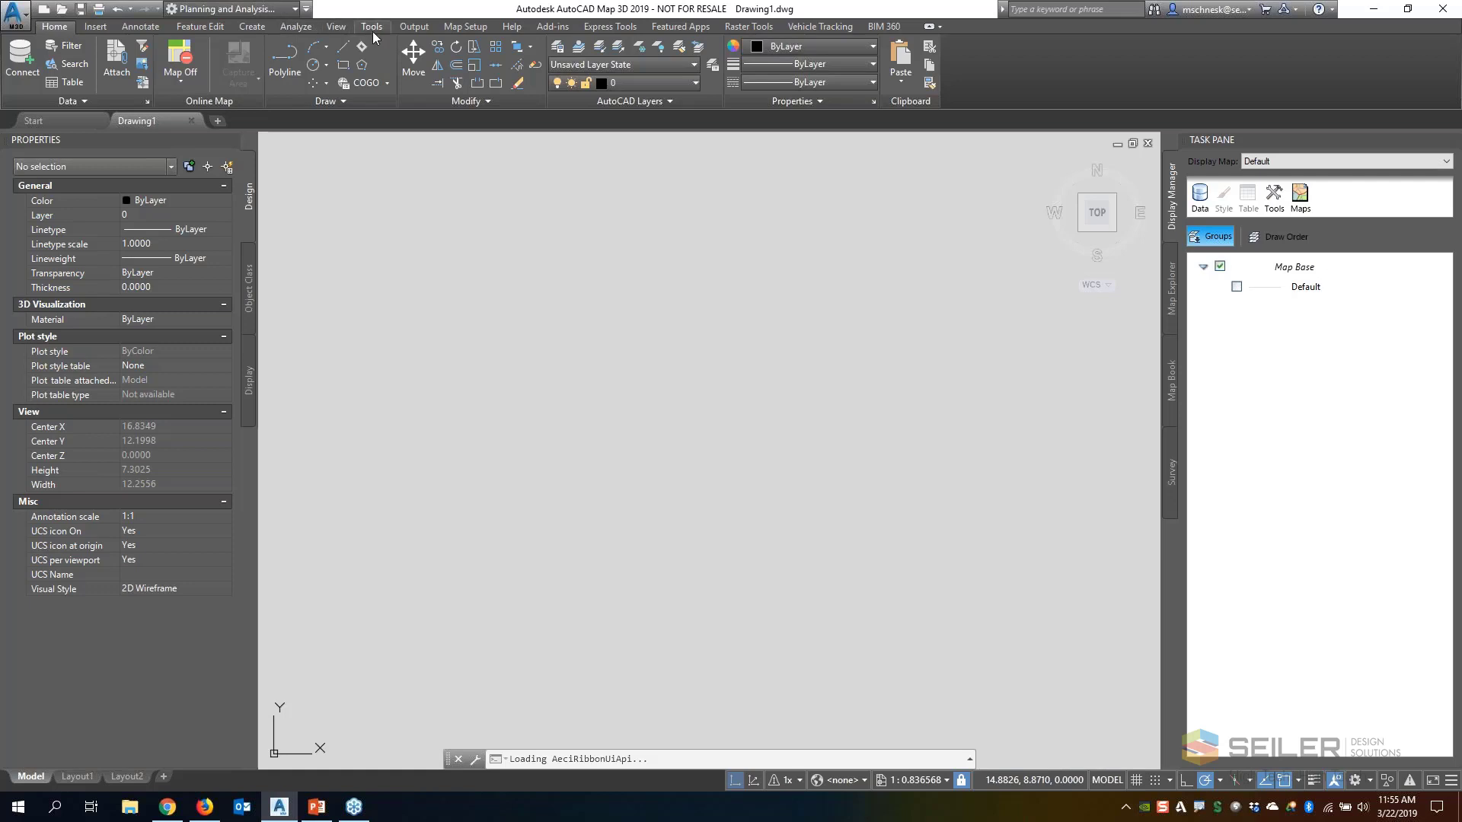
Search the coordinate systems for "Wisco", assign HARN/WI.FondDuLacWI-F (Fond du Lac County, US Foot) to the drawing and check the assignment
click(447, 28)
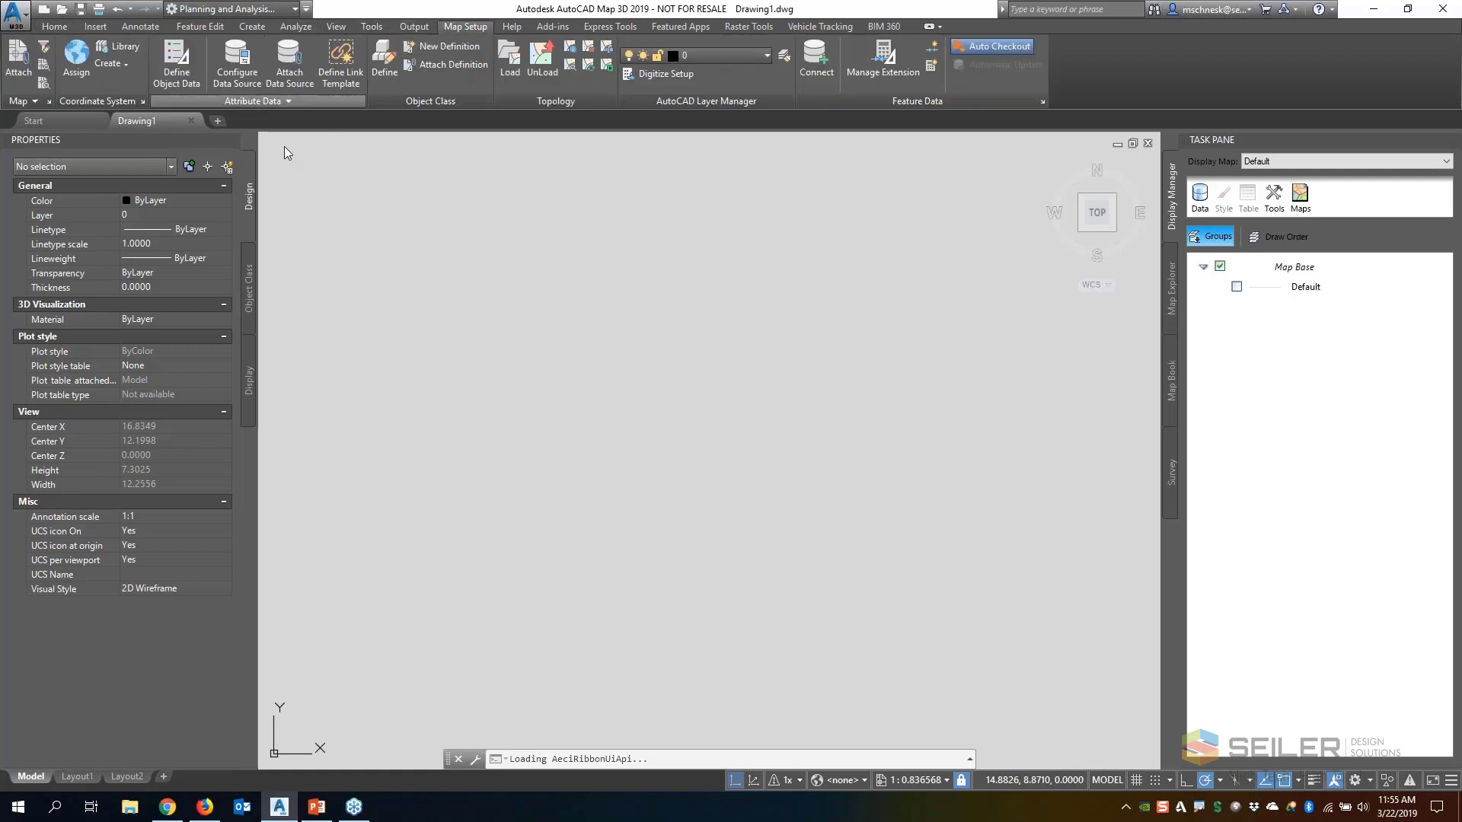
click(80, 46)
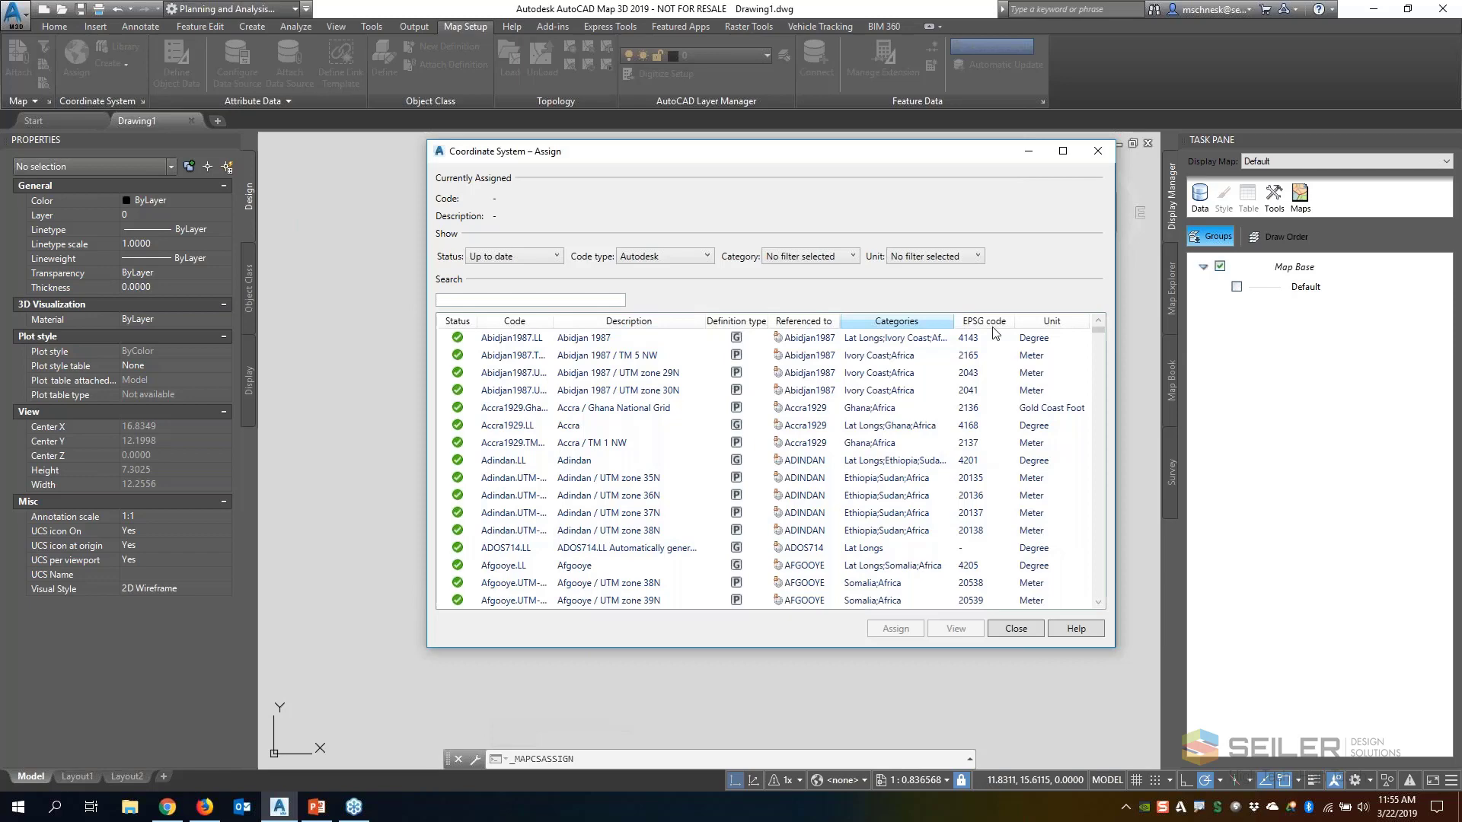
text(Wisco)
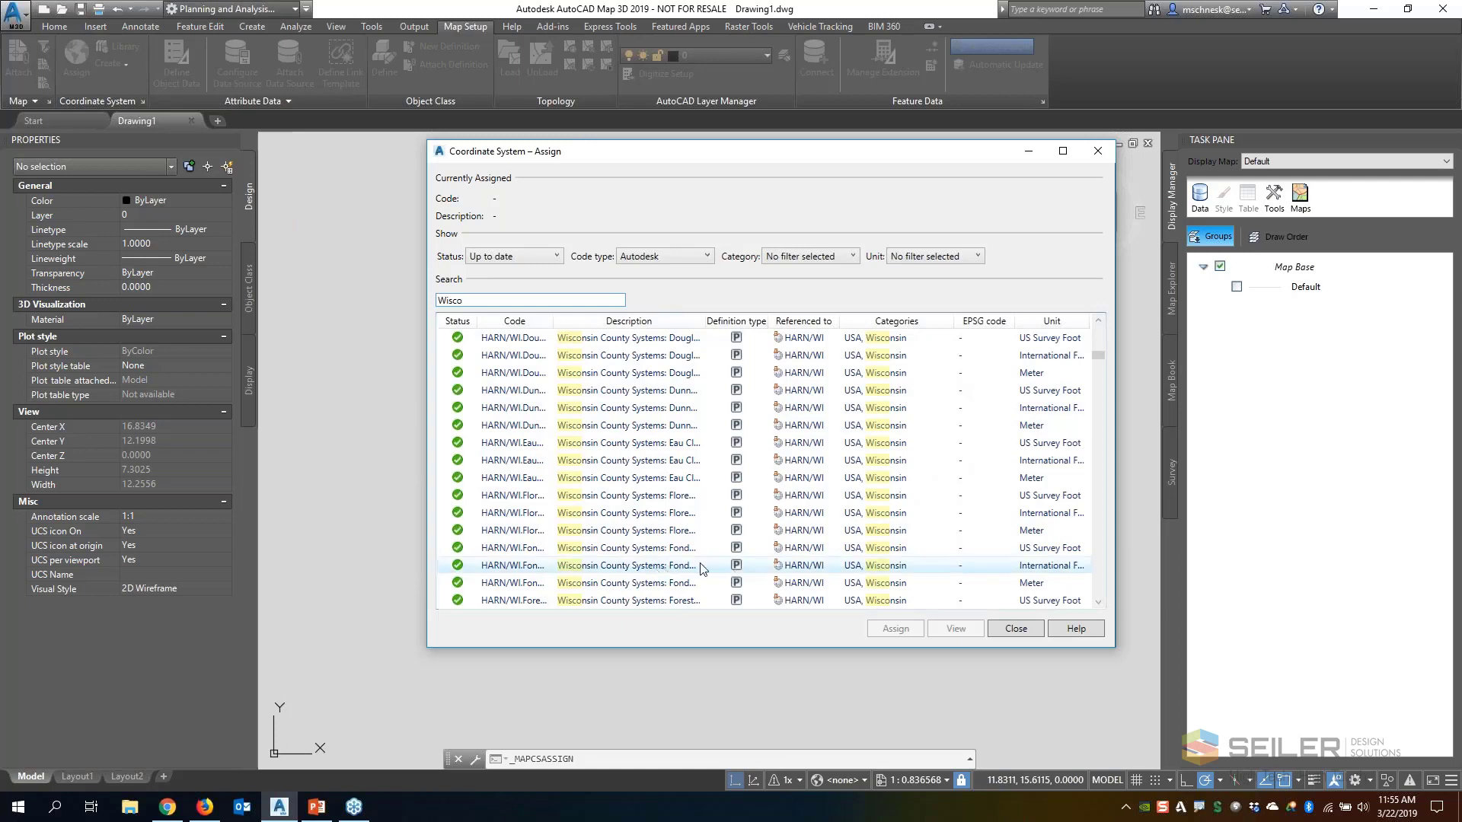
click(637, 551)
double_click(638, 551)
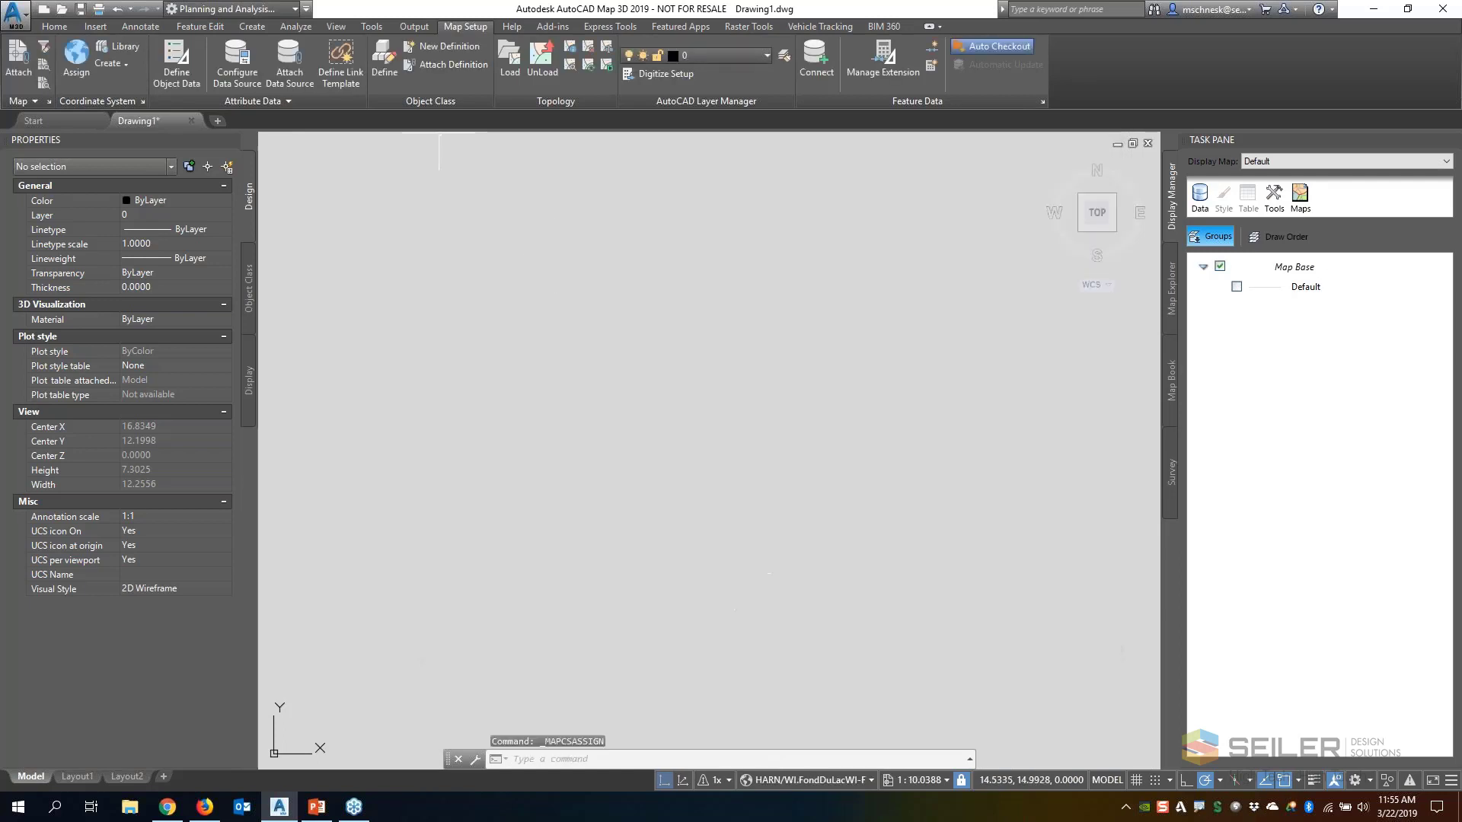
click(82, 55)
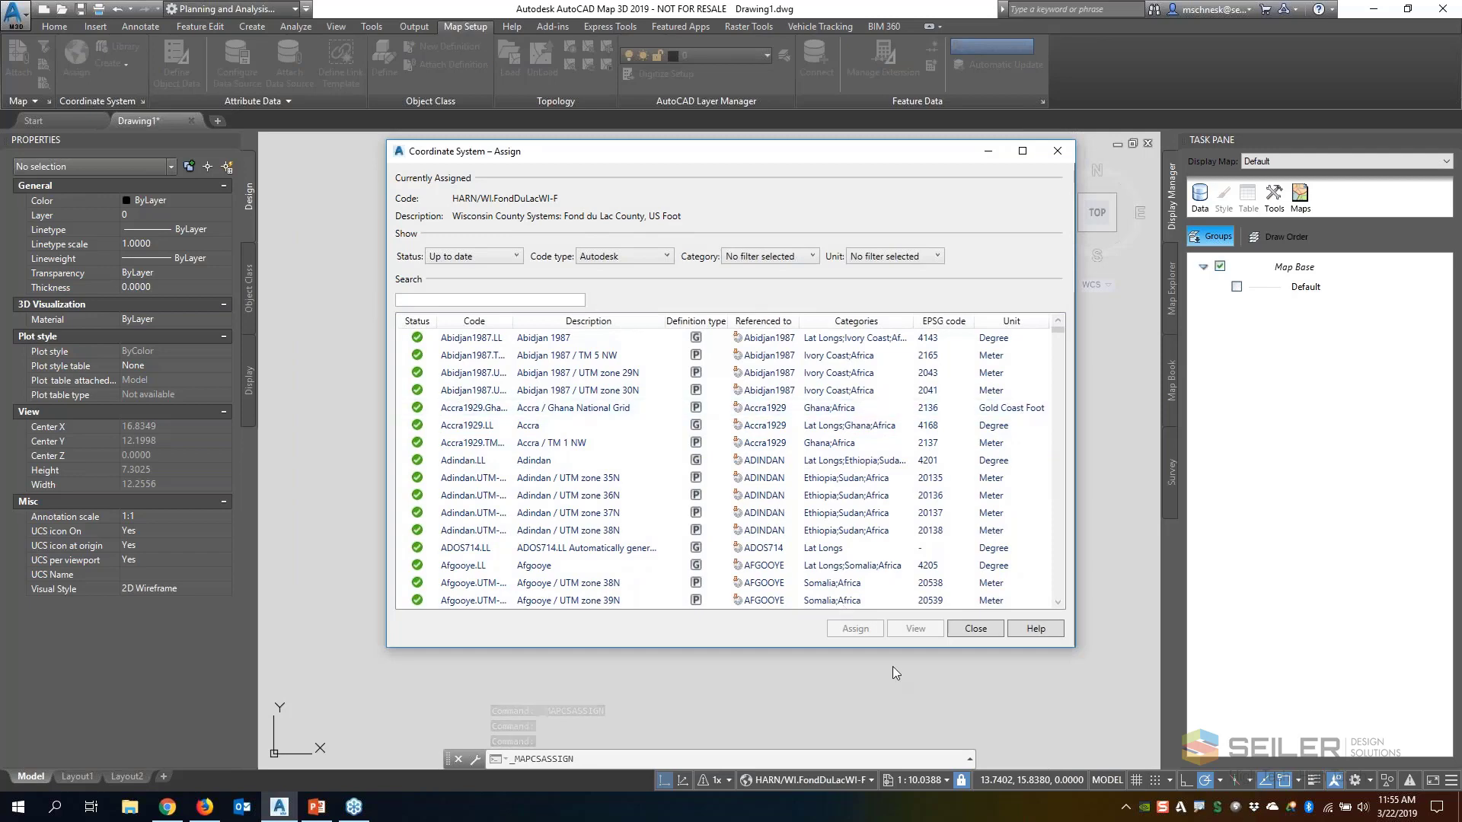
click(975, 628)
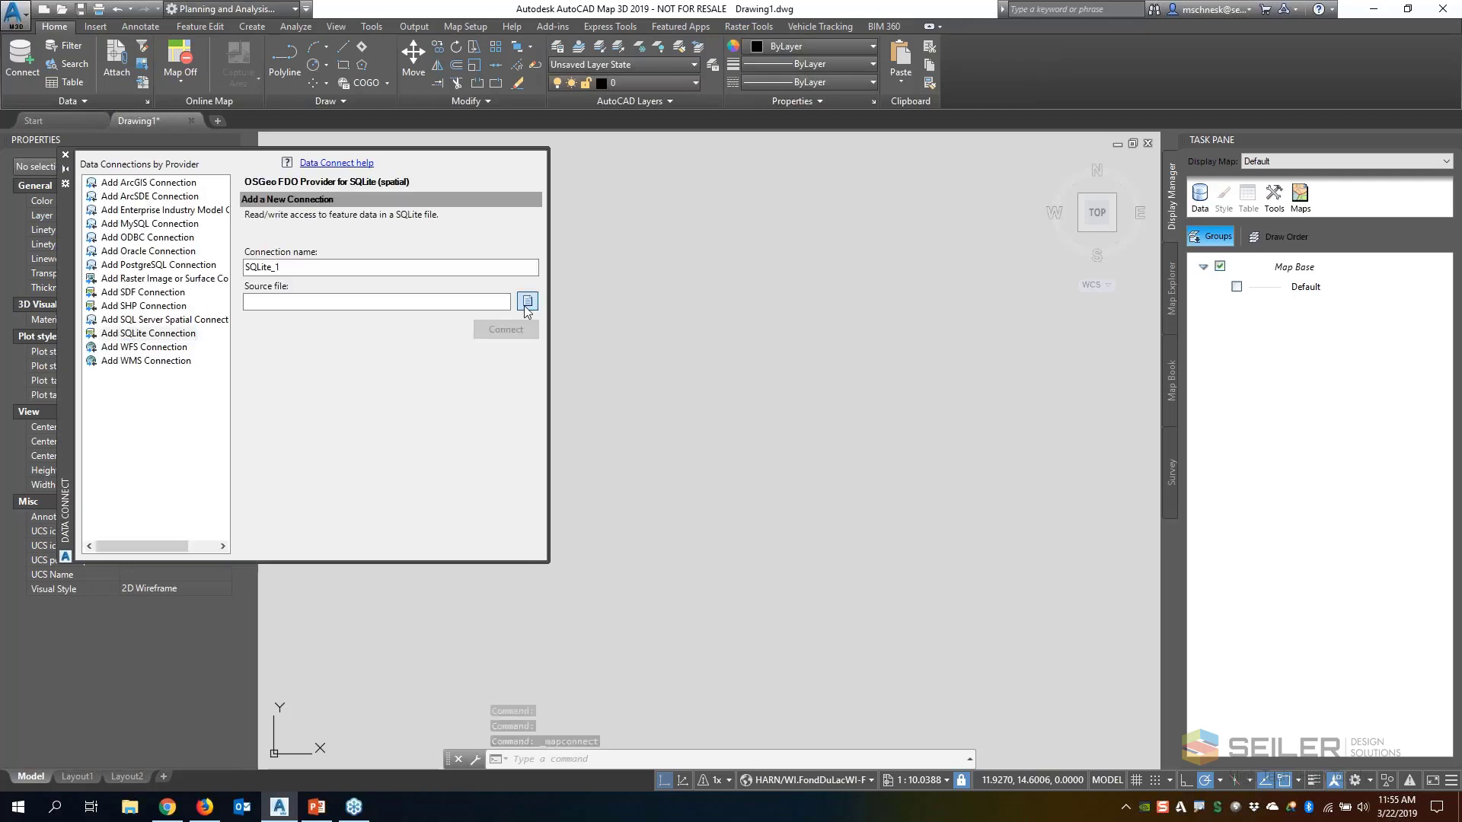
Connect SQLite_1 to Fond Du Lac Utility.sqlite in the folder Autodesk InfraWorks Models\Autodesk 360\332829 on the E: drive
click(523, 302)
double_click(318, 303)
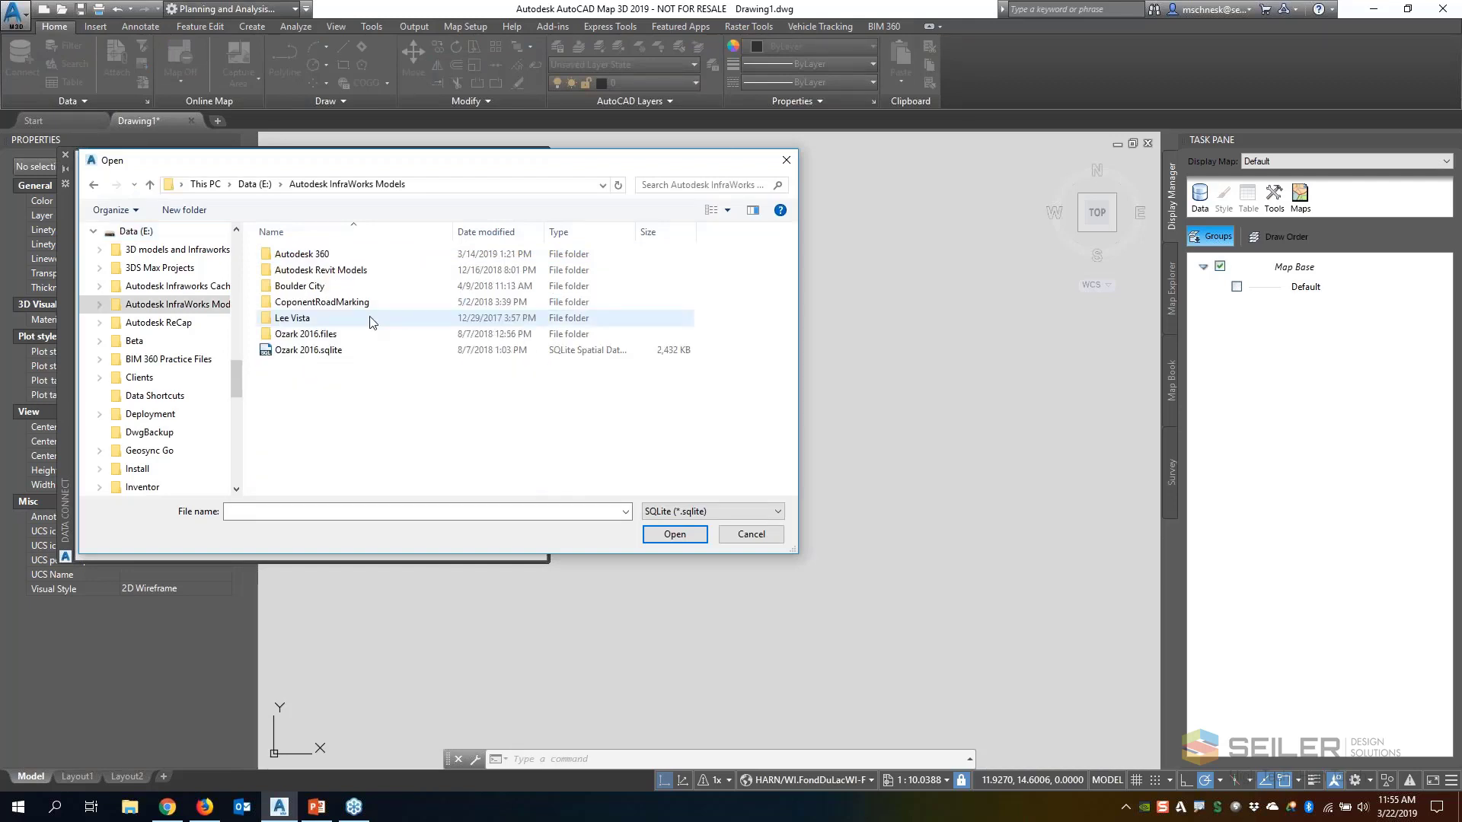
double_click(438, 253)
double_click(295, 257)
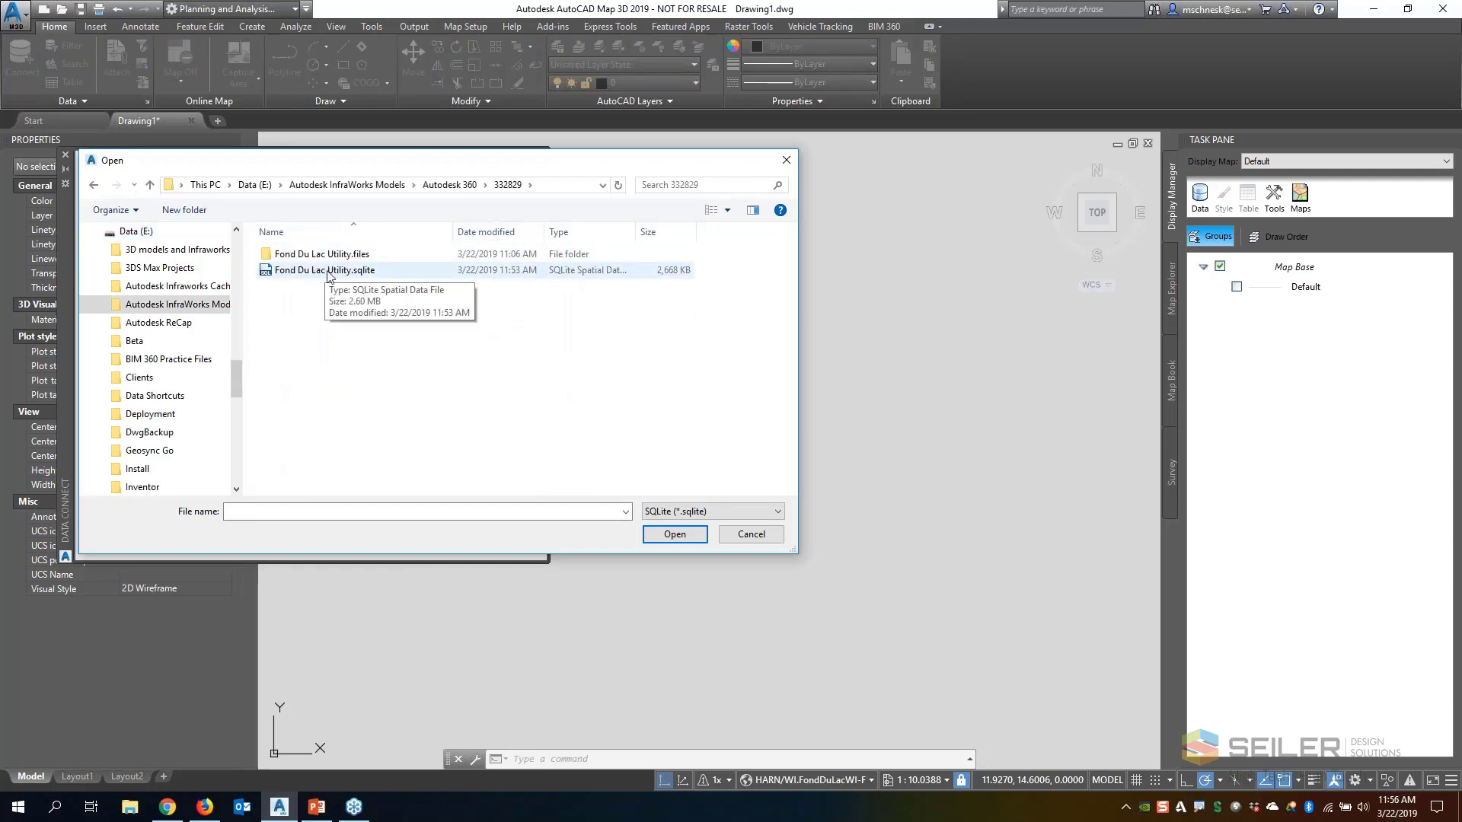
double_click(327, 270)
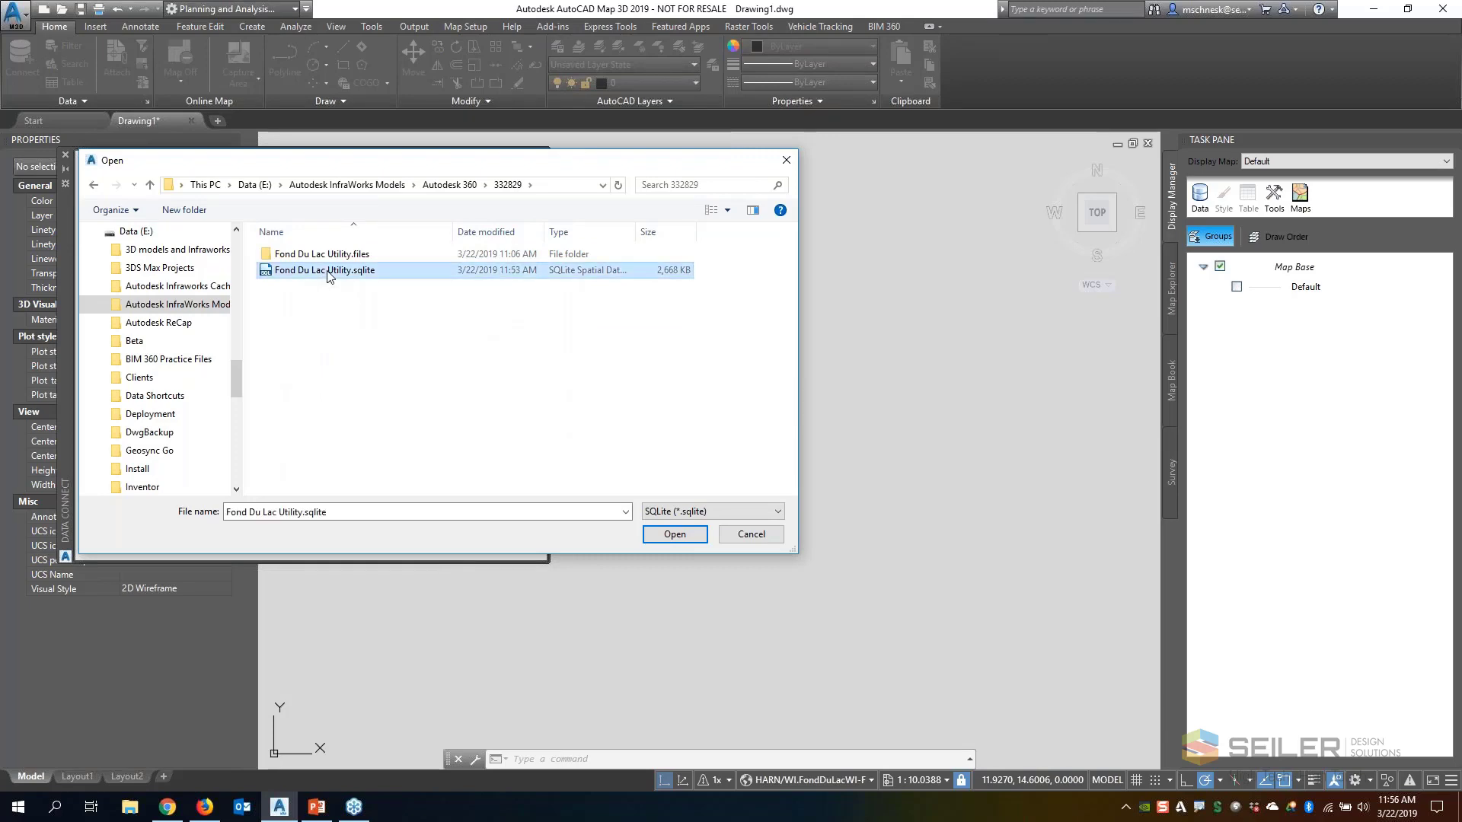
click(491, 332)
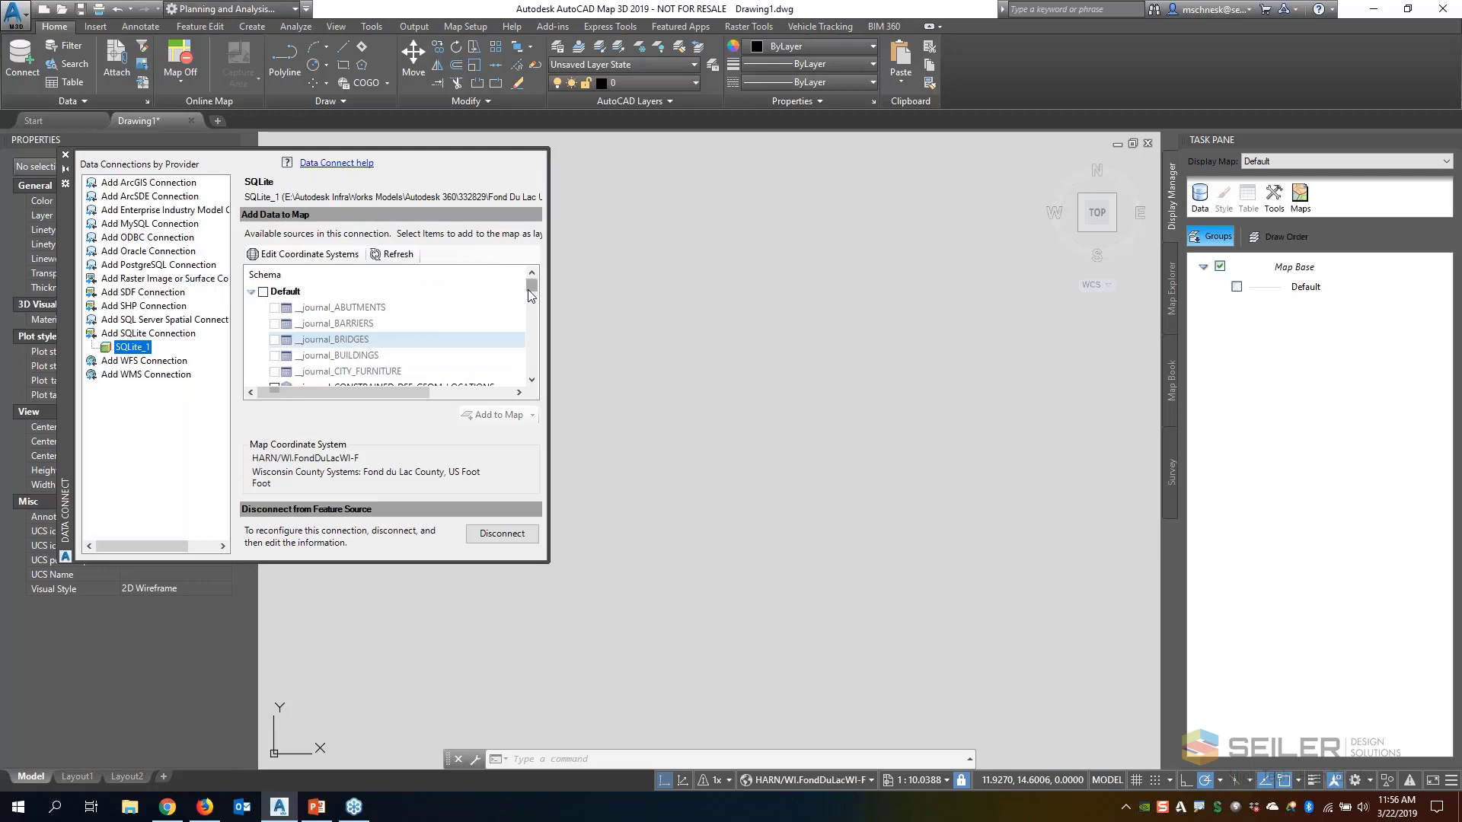
Select all seven USER_ARGIS_COVERAGES feature classes in the SQLite schema, widening the data connection window to show their names
drag(527, 291, 523, 368)
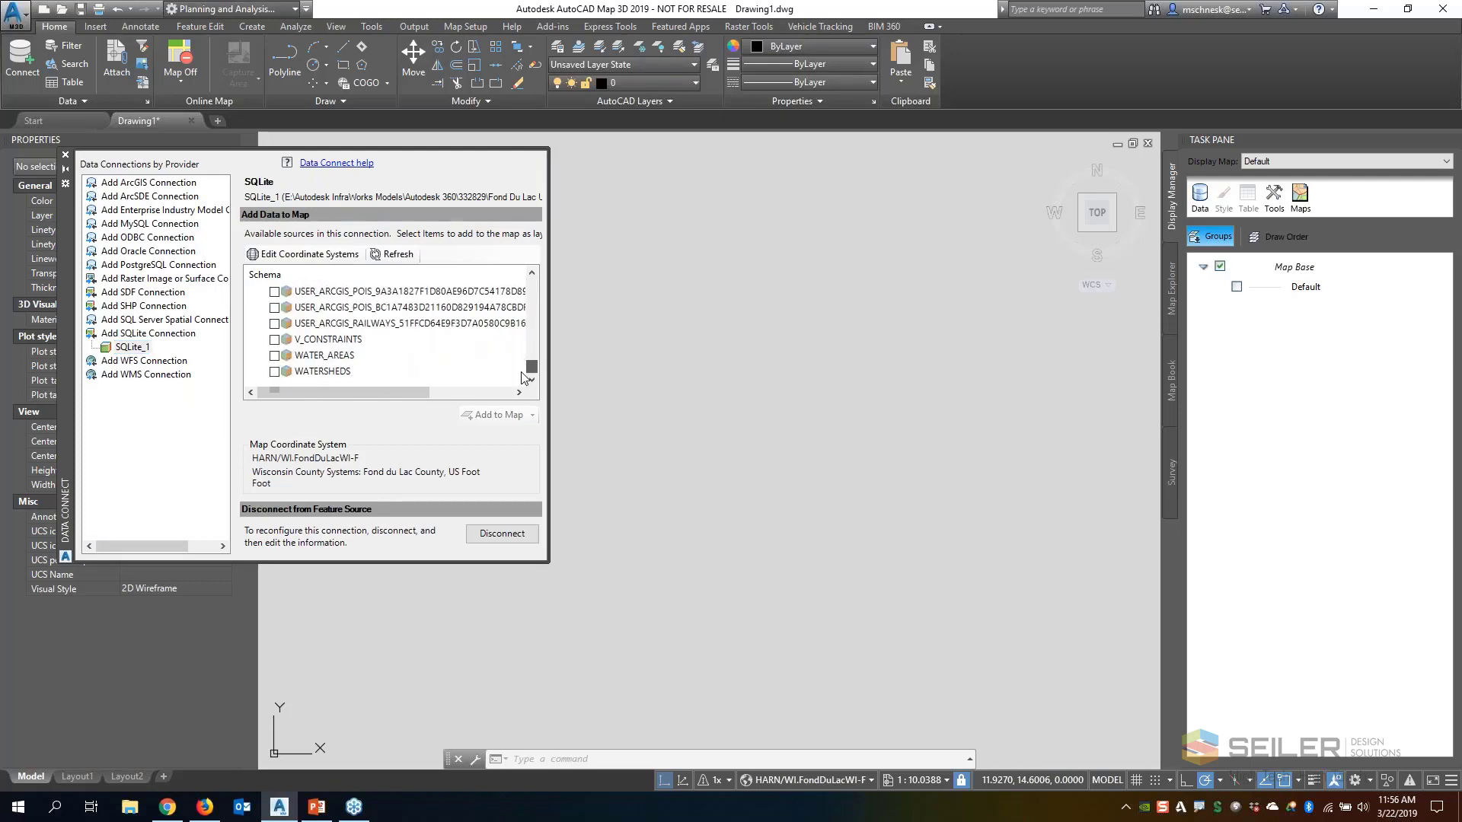
scroll(374, 351, down, 2)
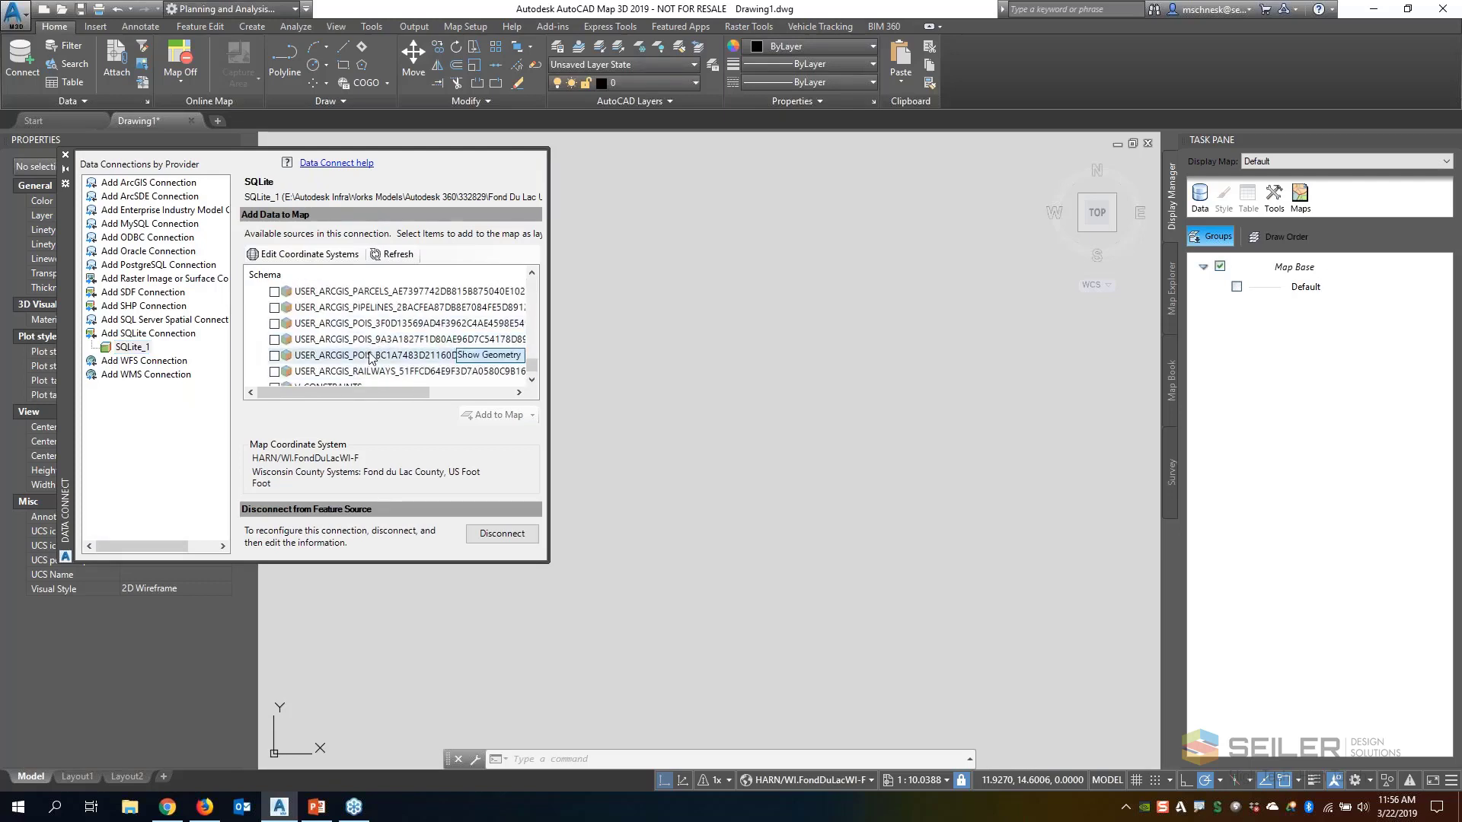
scroll(374, 351, up, 2)
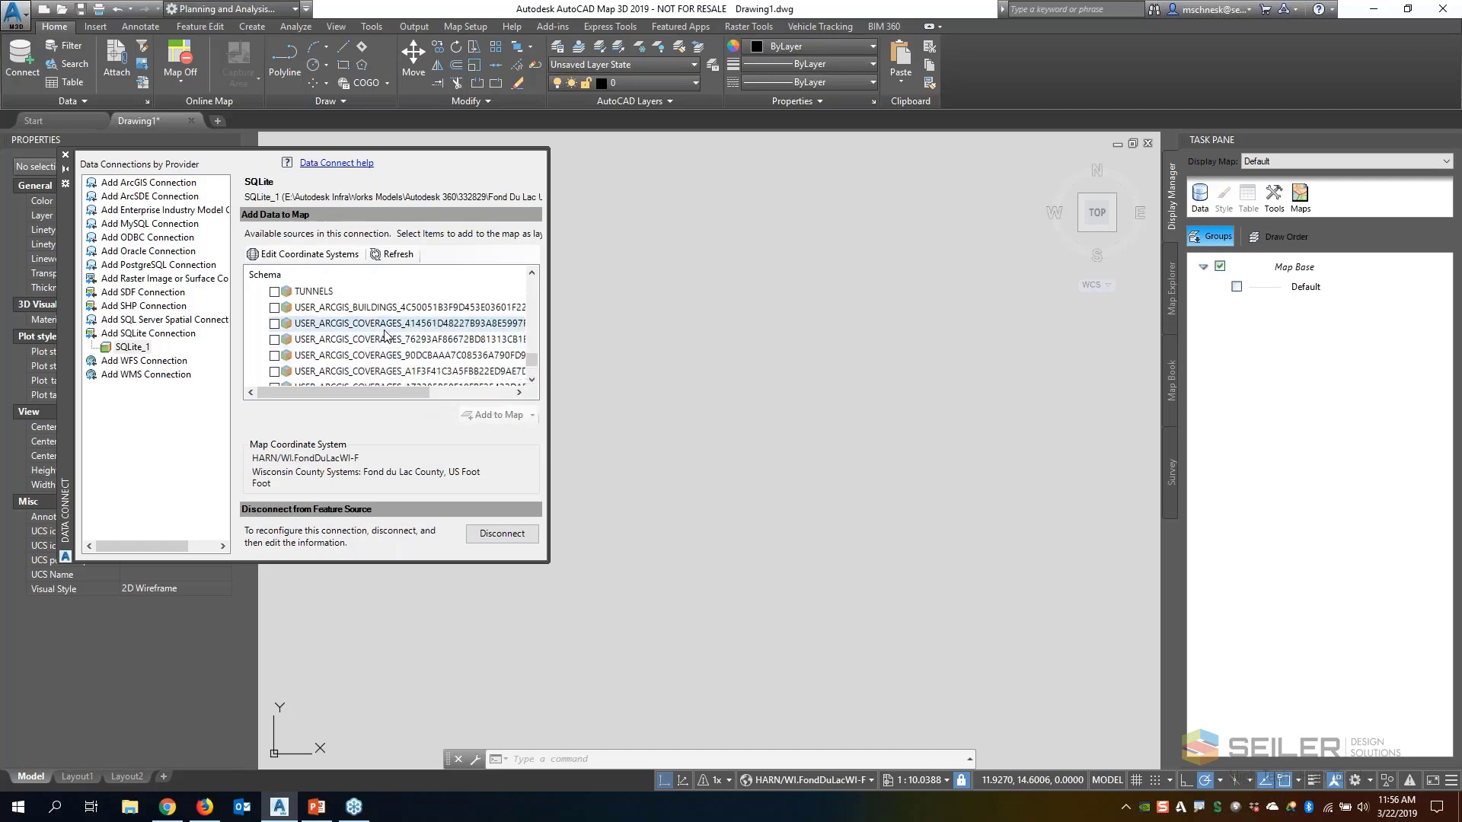
scroll(282, 329, up, 1)
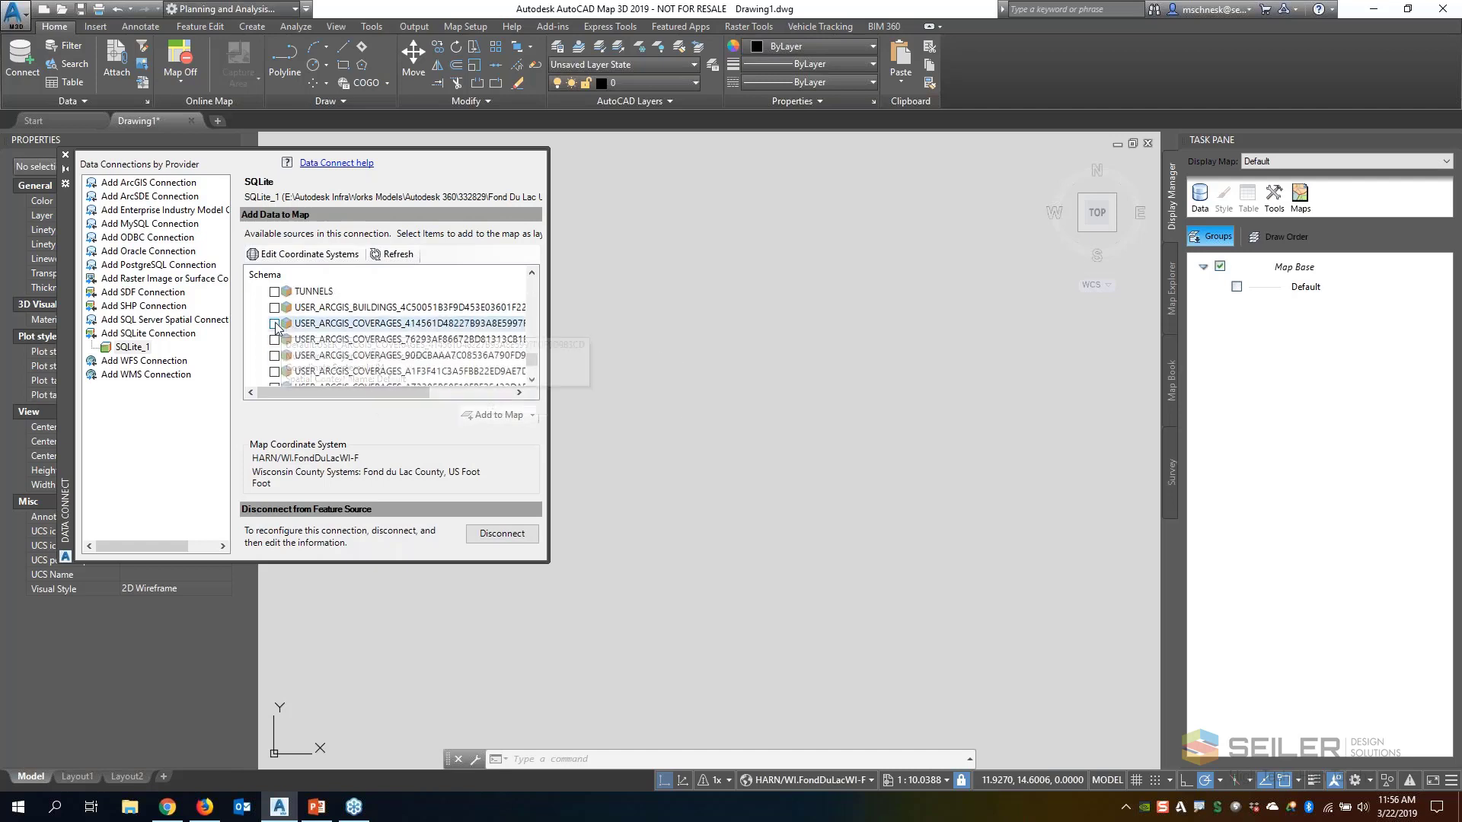
click(275, 324)
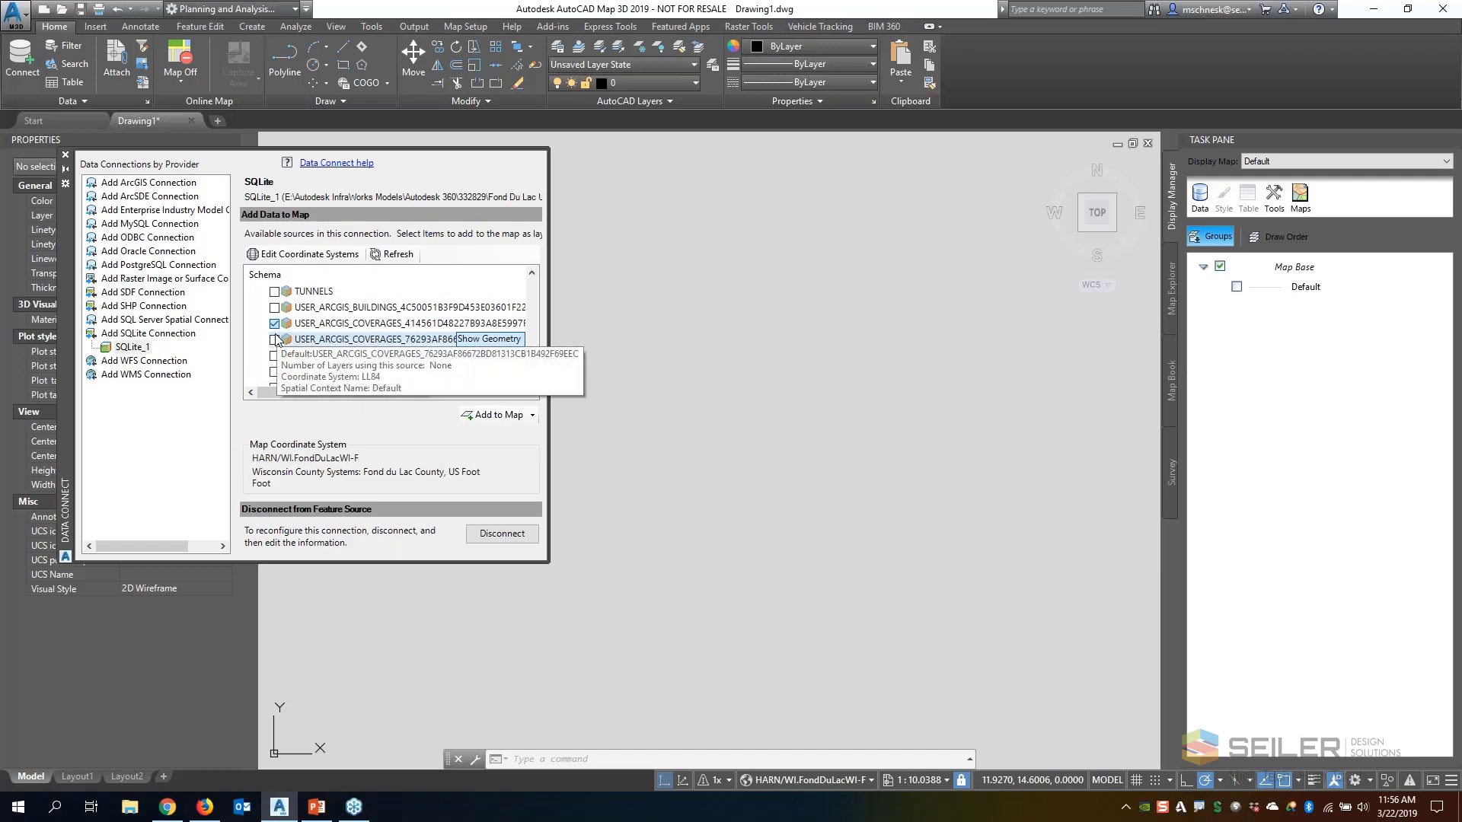
click(275, 339)
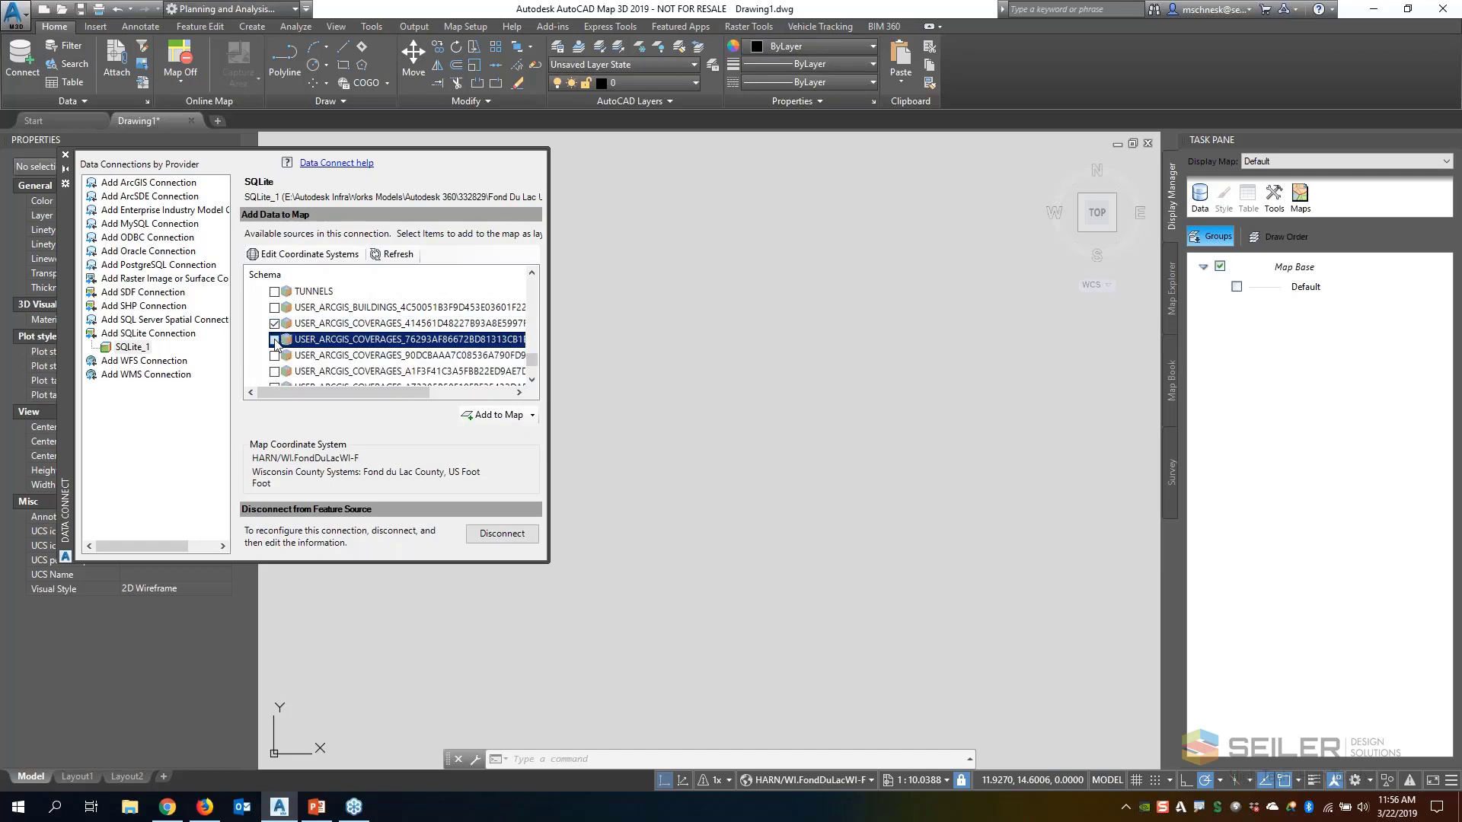
click(275, 340)
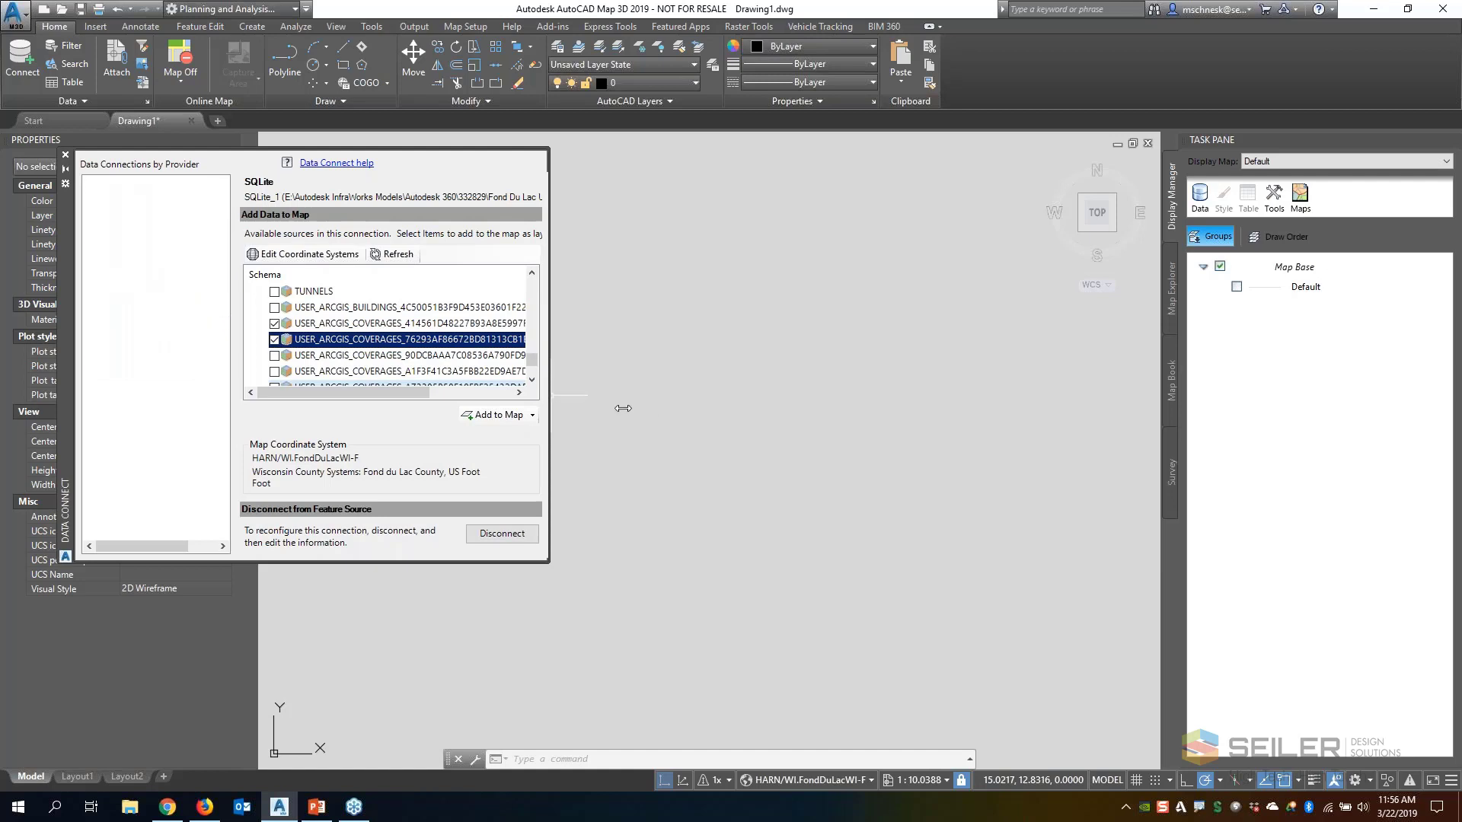
drag(623, 408, 731, 408)
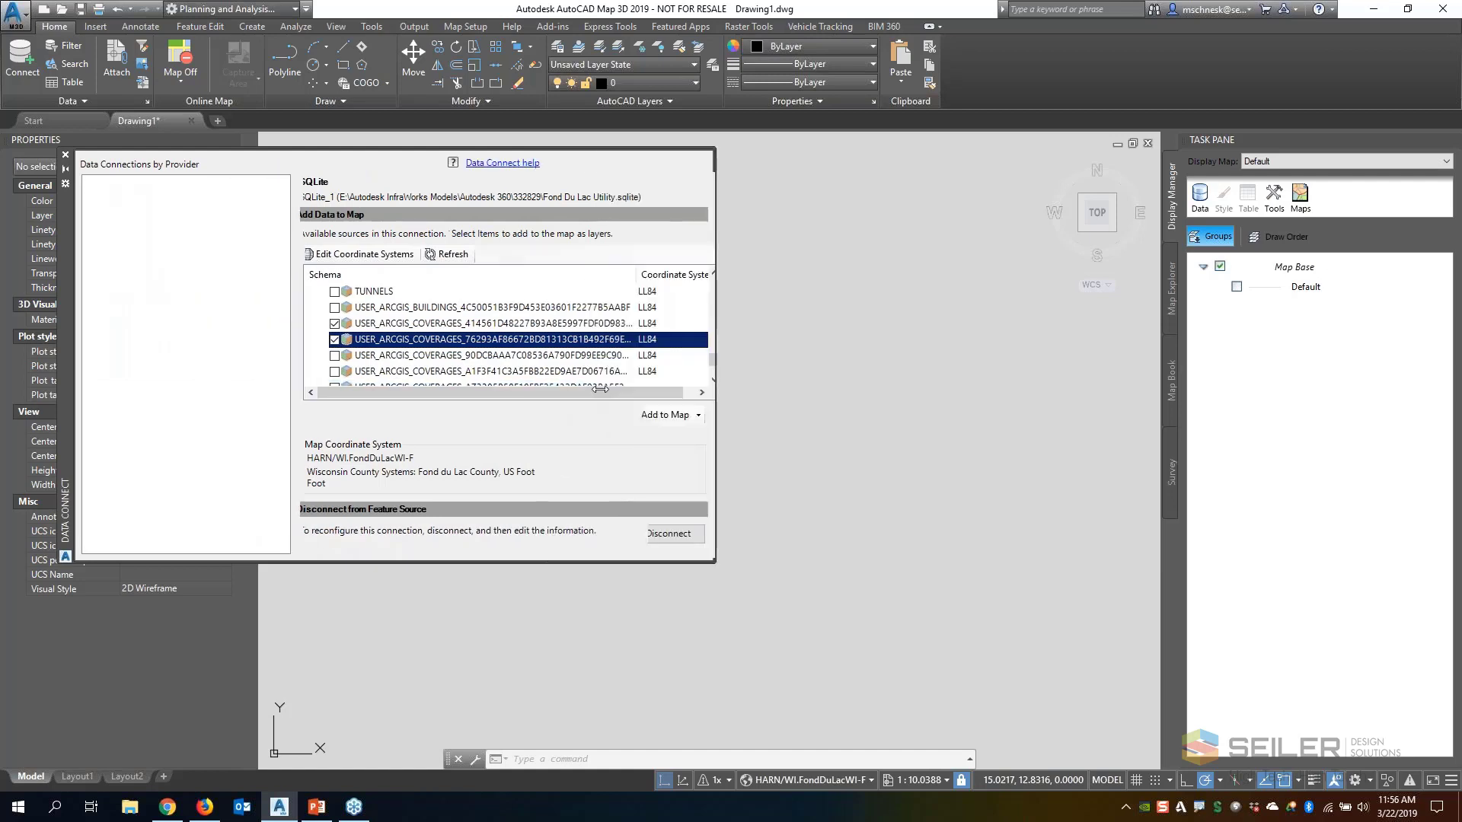
click(335, 356)
click(335, 371)
scroll(363, 360, down, 1)
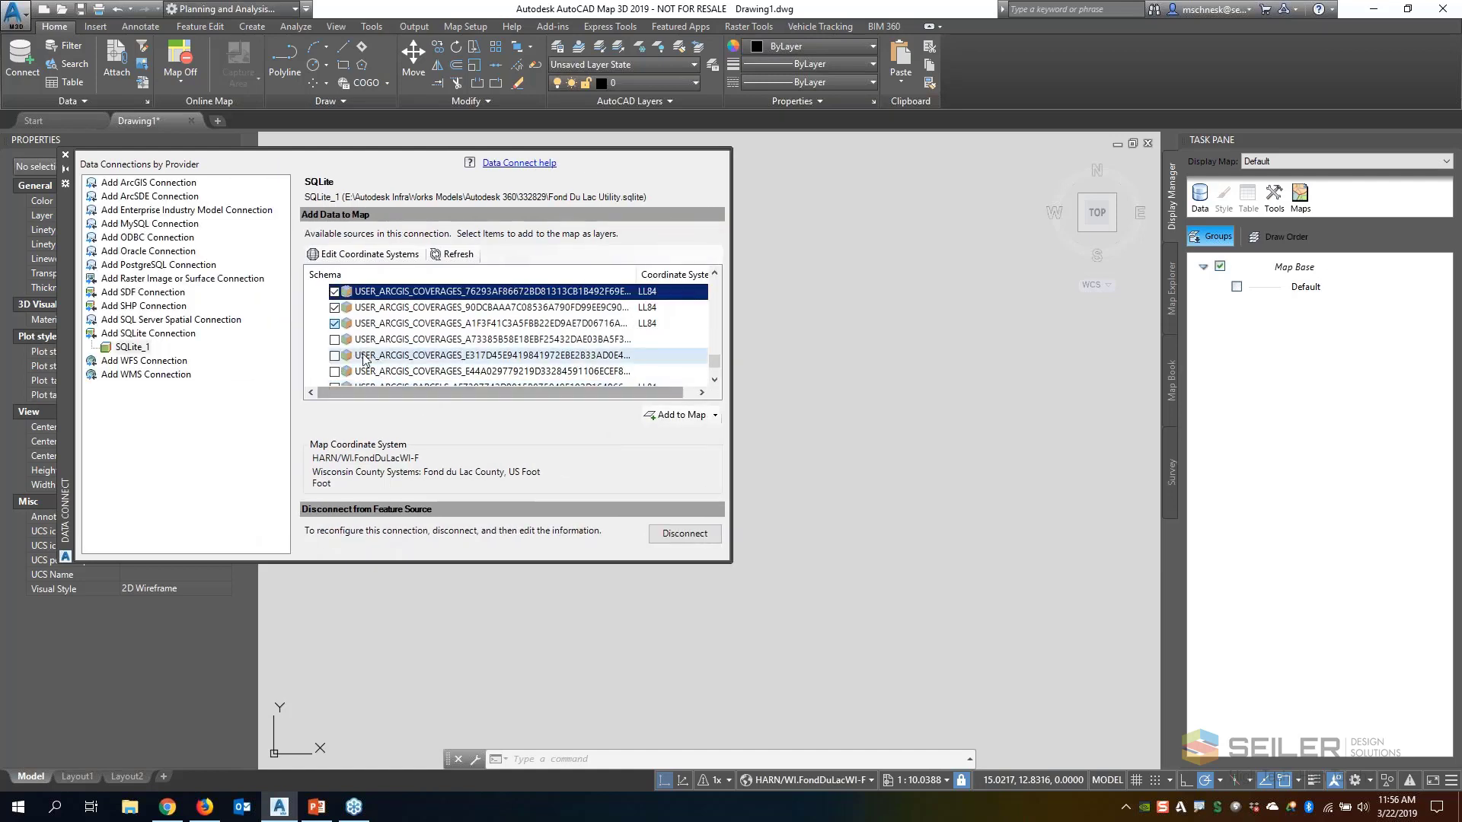
click(335, 340)
click(335, 355)
click(334, 372)
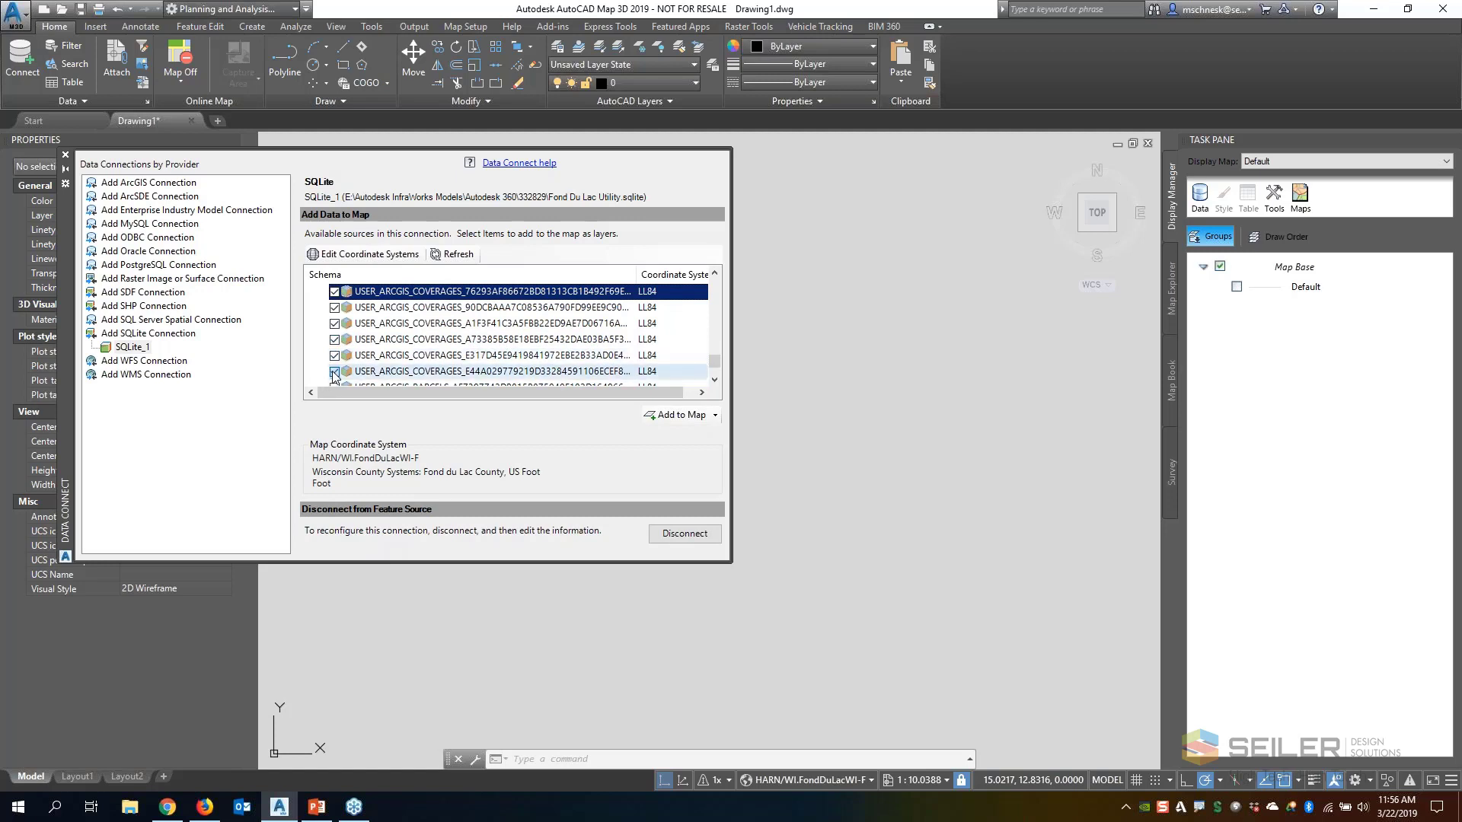
Include the USER_ARGIS pipelines, POIS_3F0D and railways feature classes, add the whole selection to the map and close the data connection window
scroll(336, 370, down, 1)
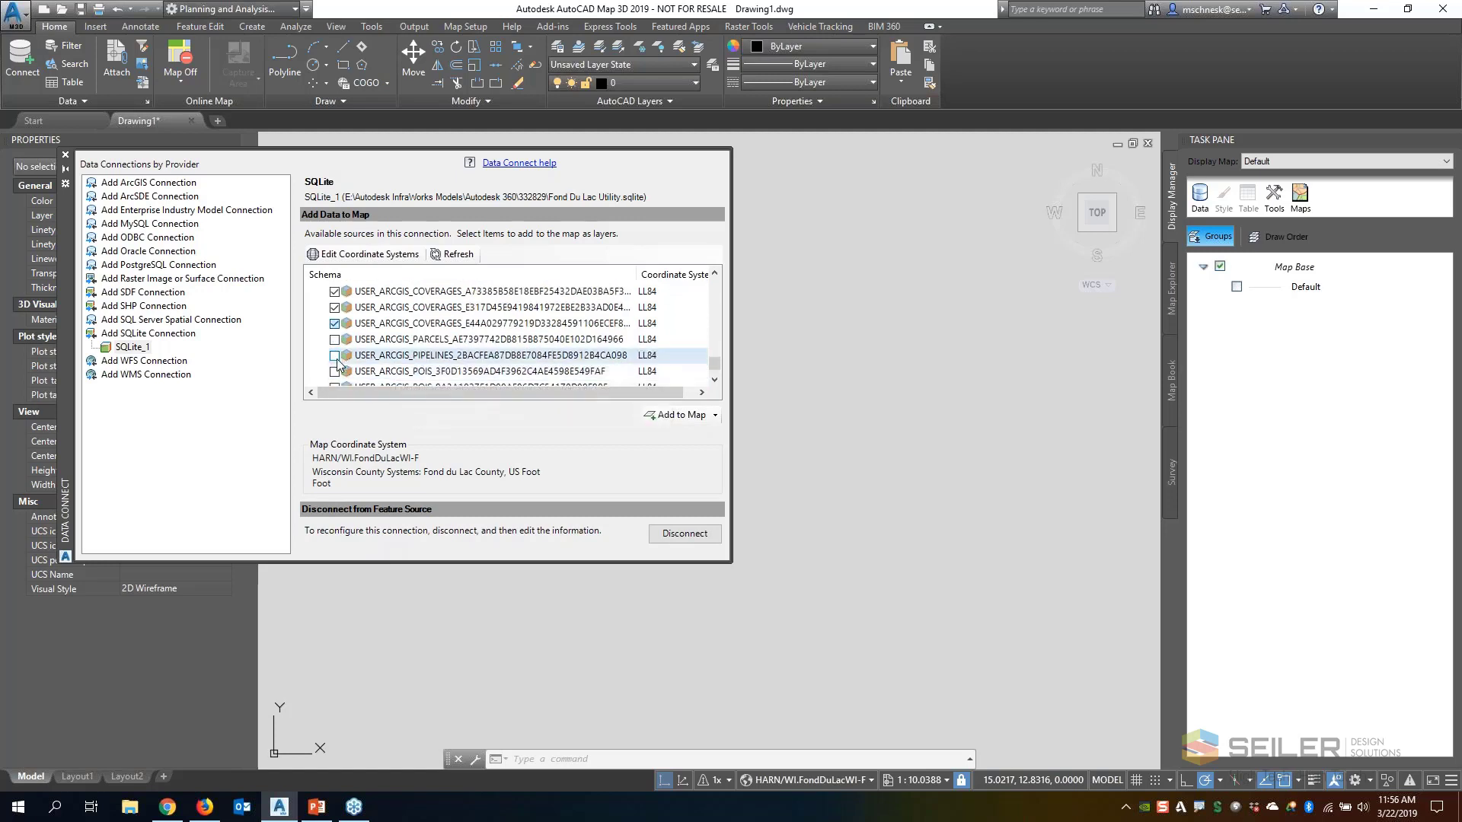
click(334, 356)
click(335, 371)
click(335, 340)
scroll(427, 359, down, 1)
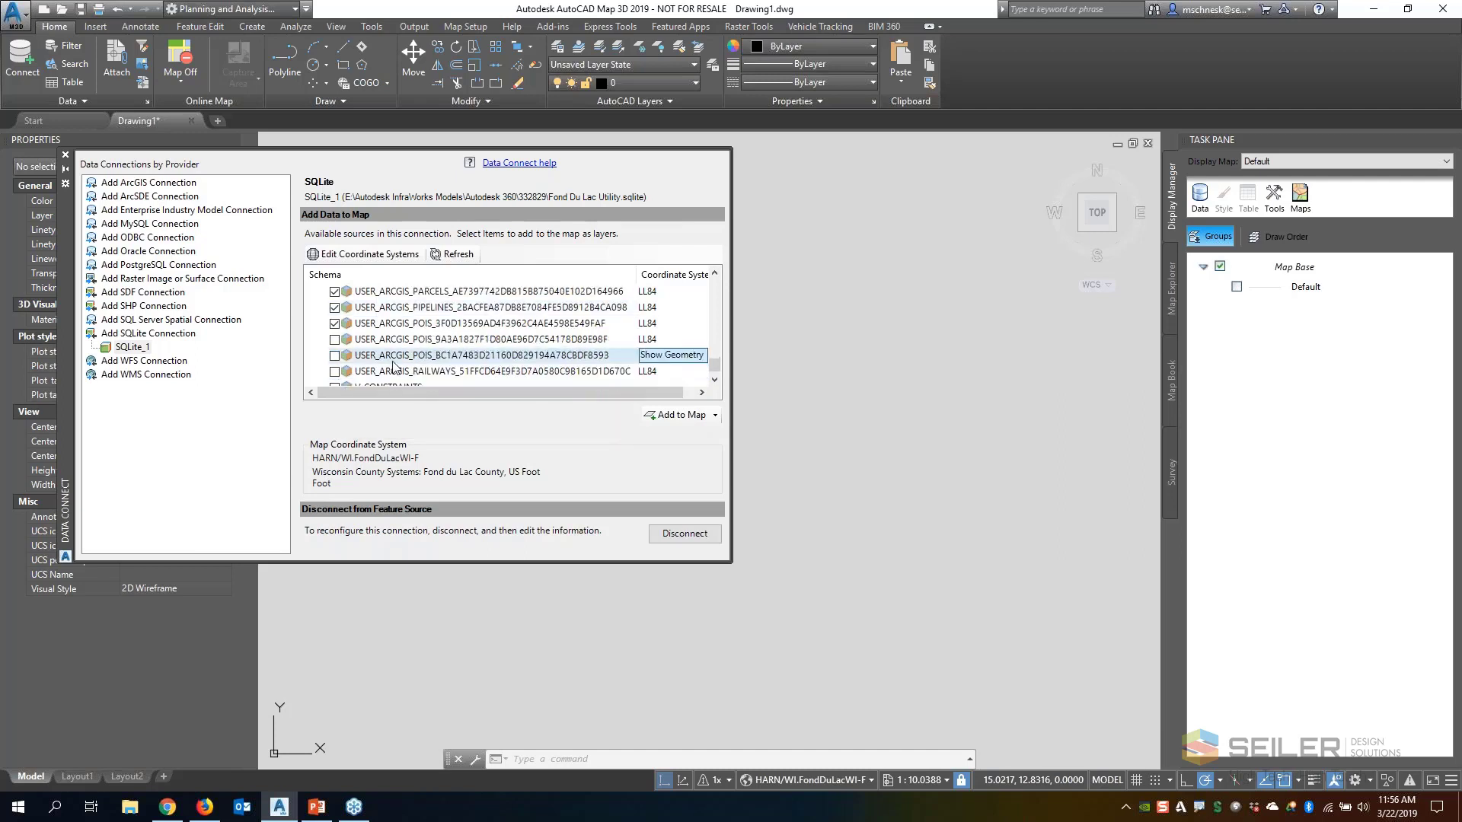
click(335, 372)
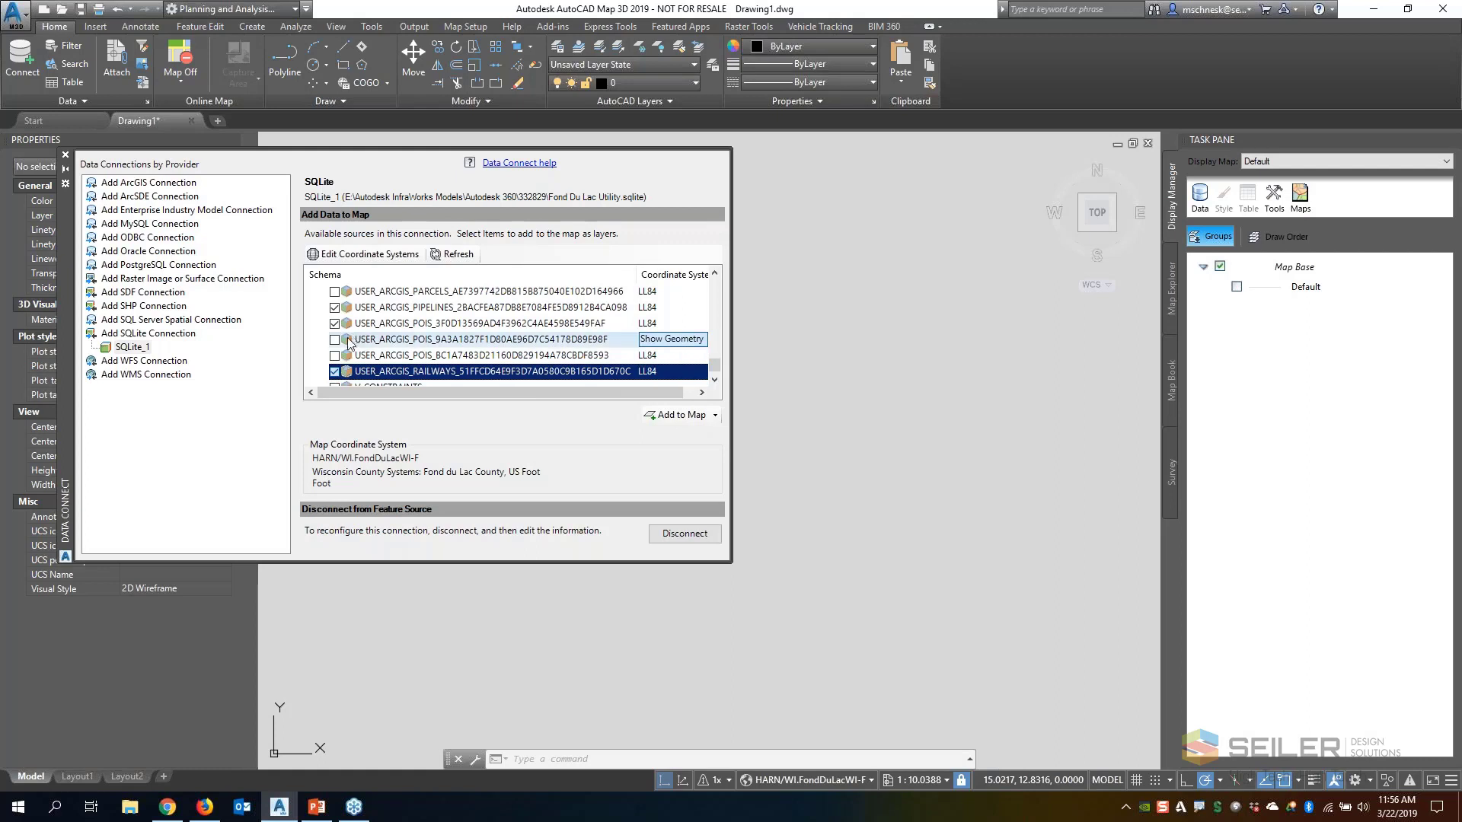
scroll(349, 345, up, 1)
scroll(344, 344, down, 2)
scroll(341, 344, up, 1)
click(662, 417)
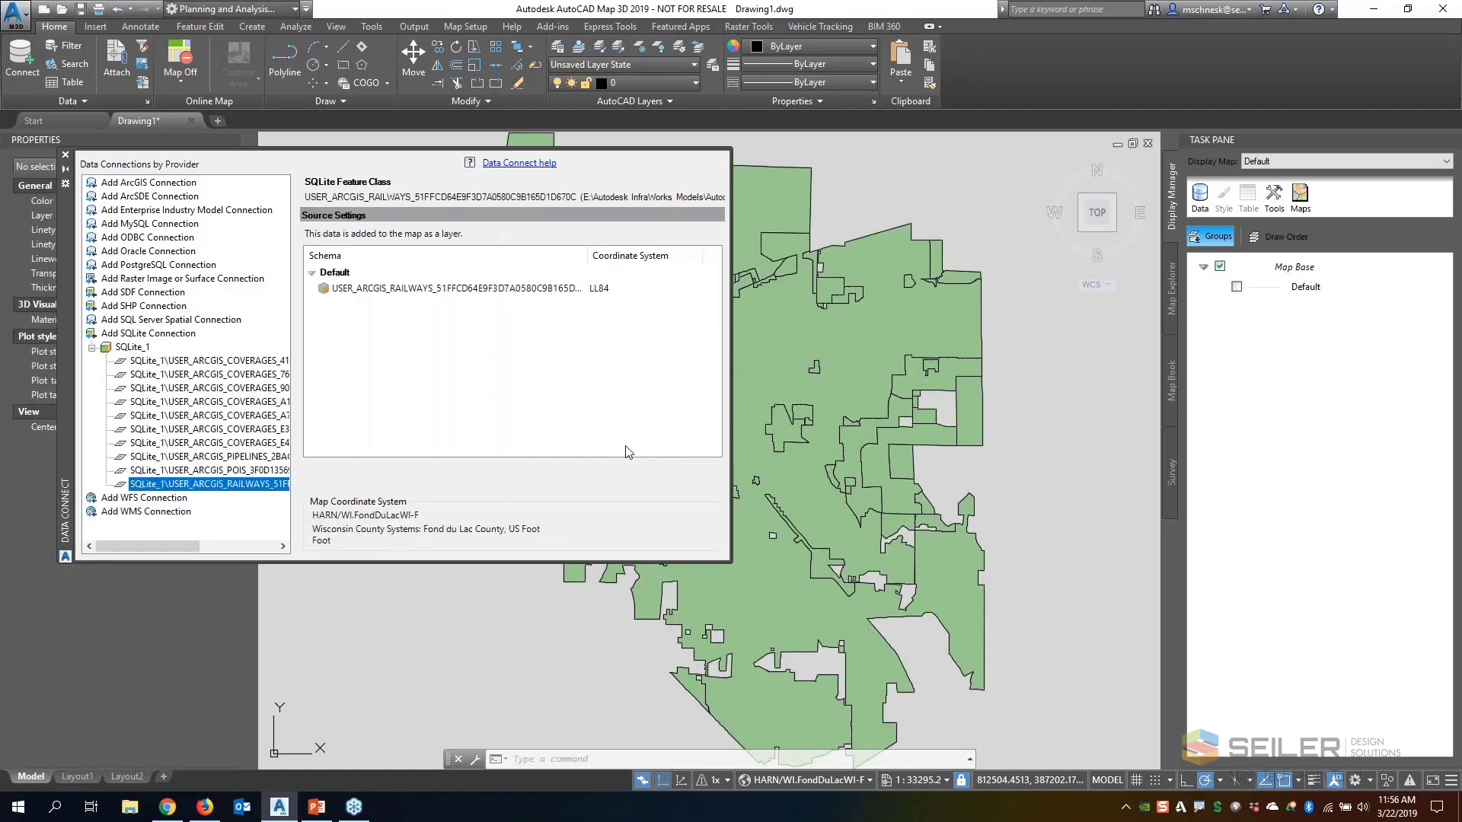
click(65, 154)
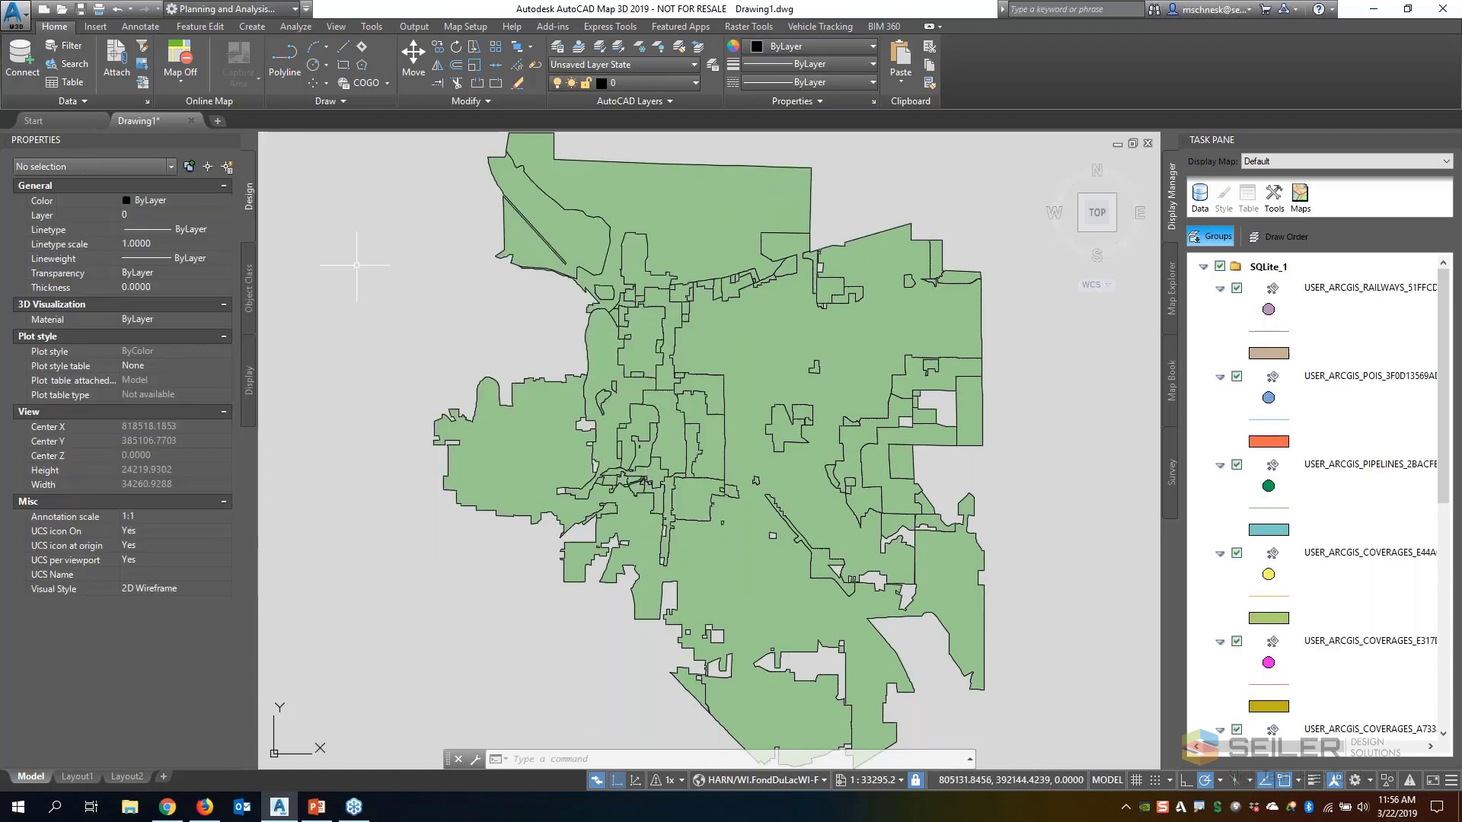
Hide the USER_ARGIS_COVERAGES layers starting with E317 and E44A in the map display
scroll(628, 449, up, 2)
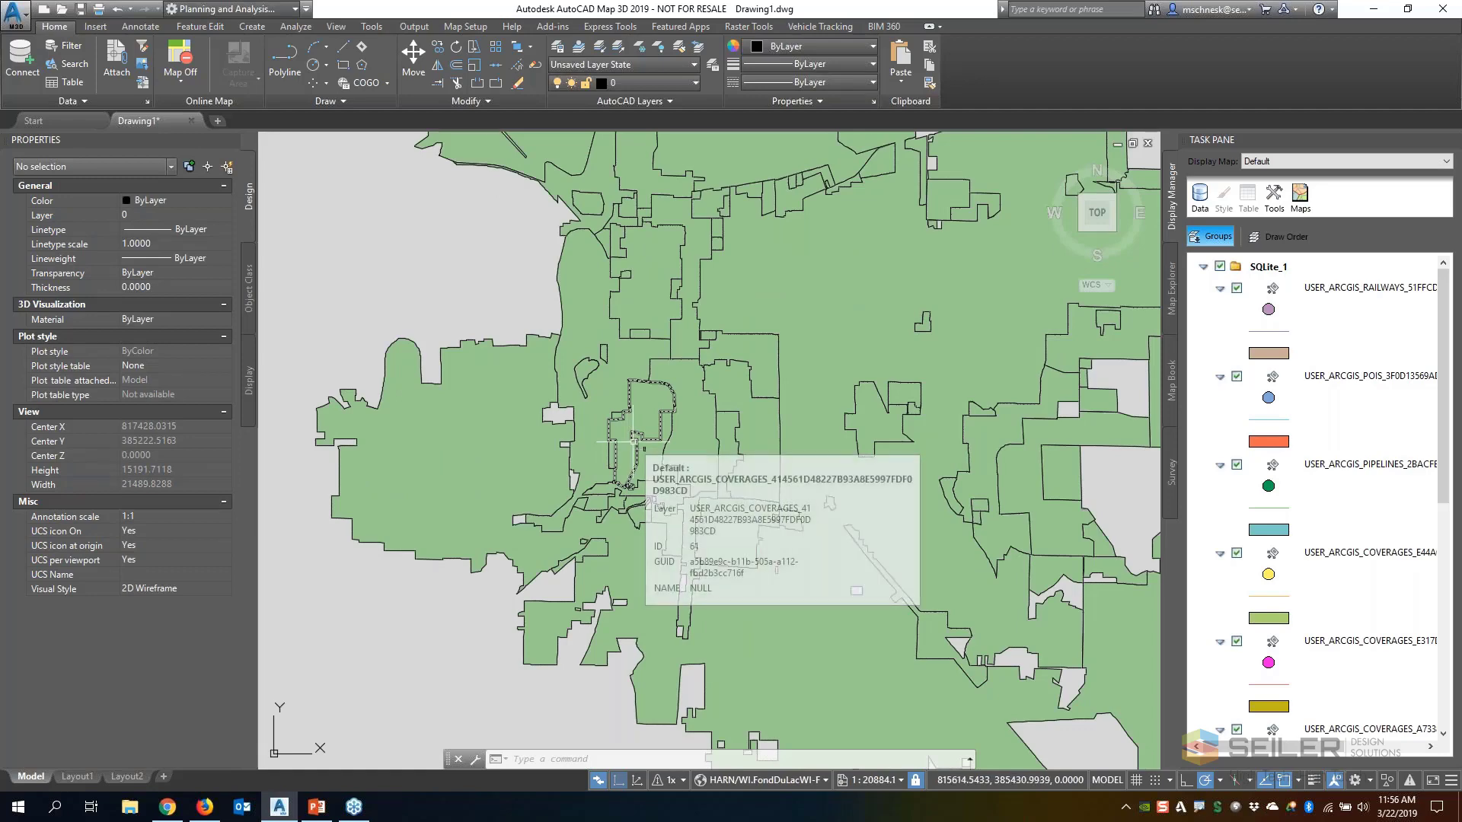
click(1234, 656)
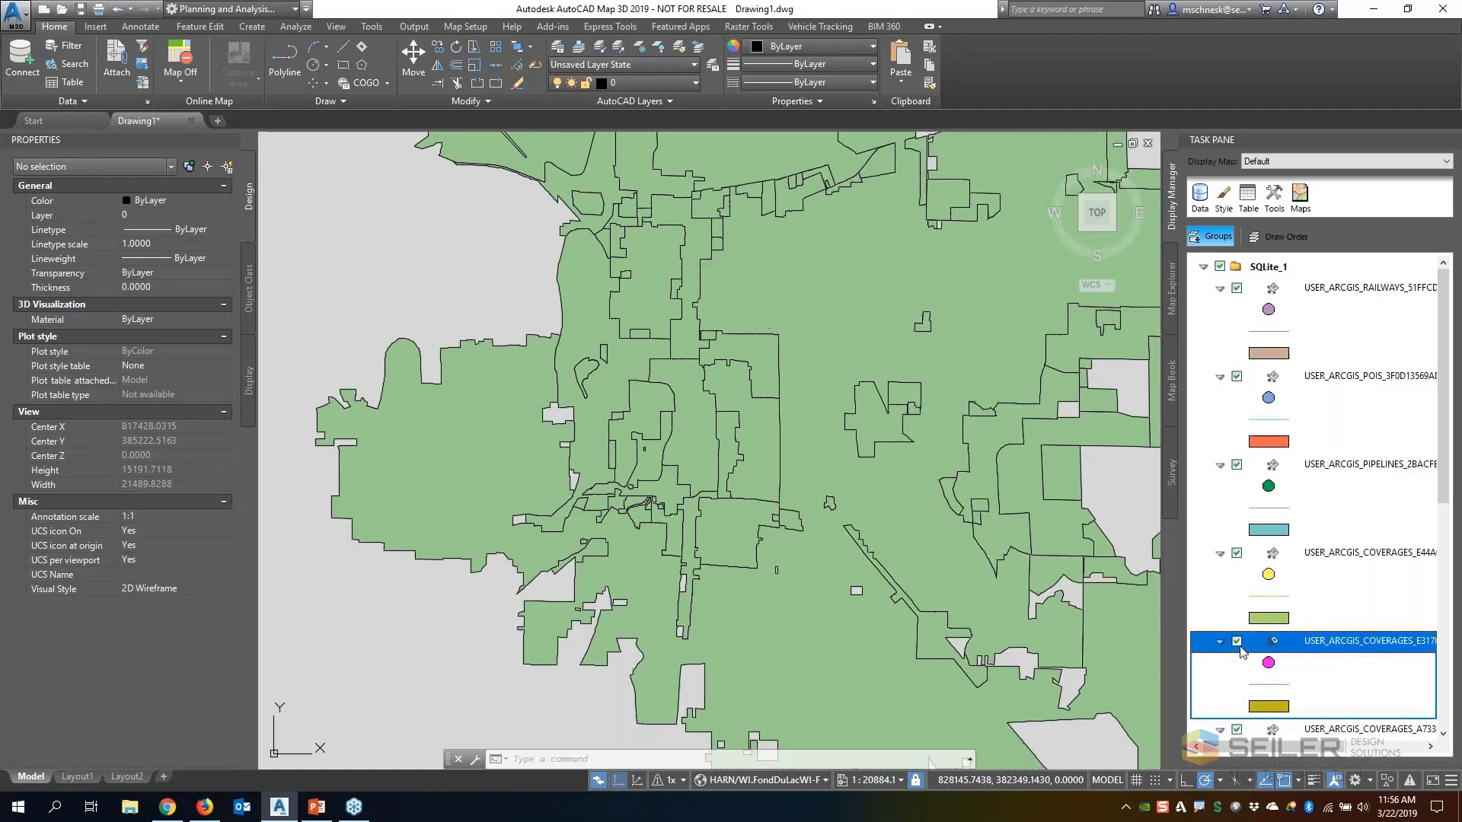
click(1237, 555)
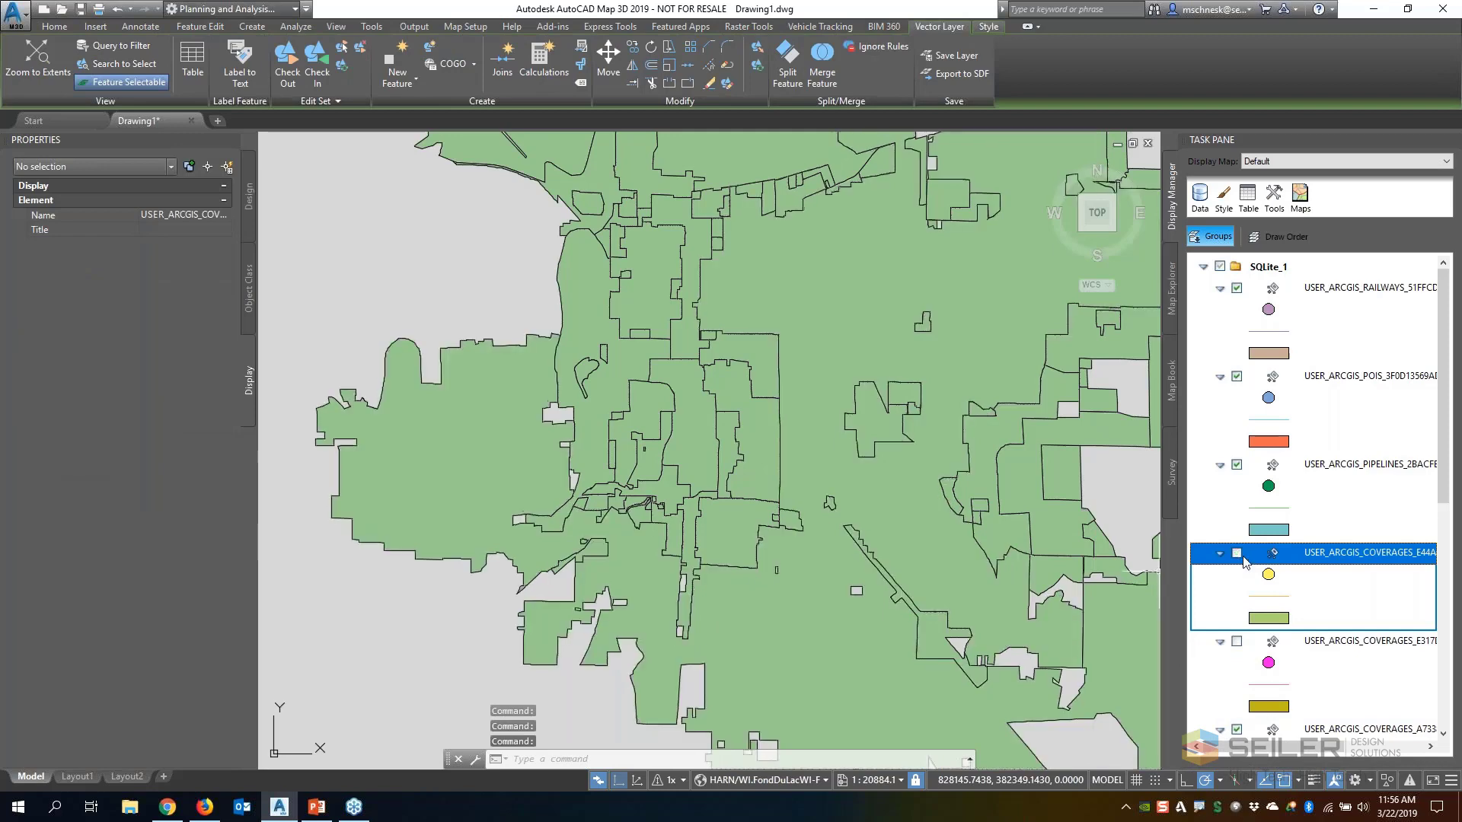
Hide the USER_ARCGIS pipelines and POIS layers, Map Base, and the coverages layers starting with 4145, 7629 and 90DC
click(1237, 466)
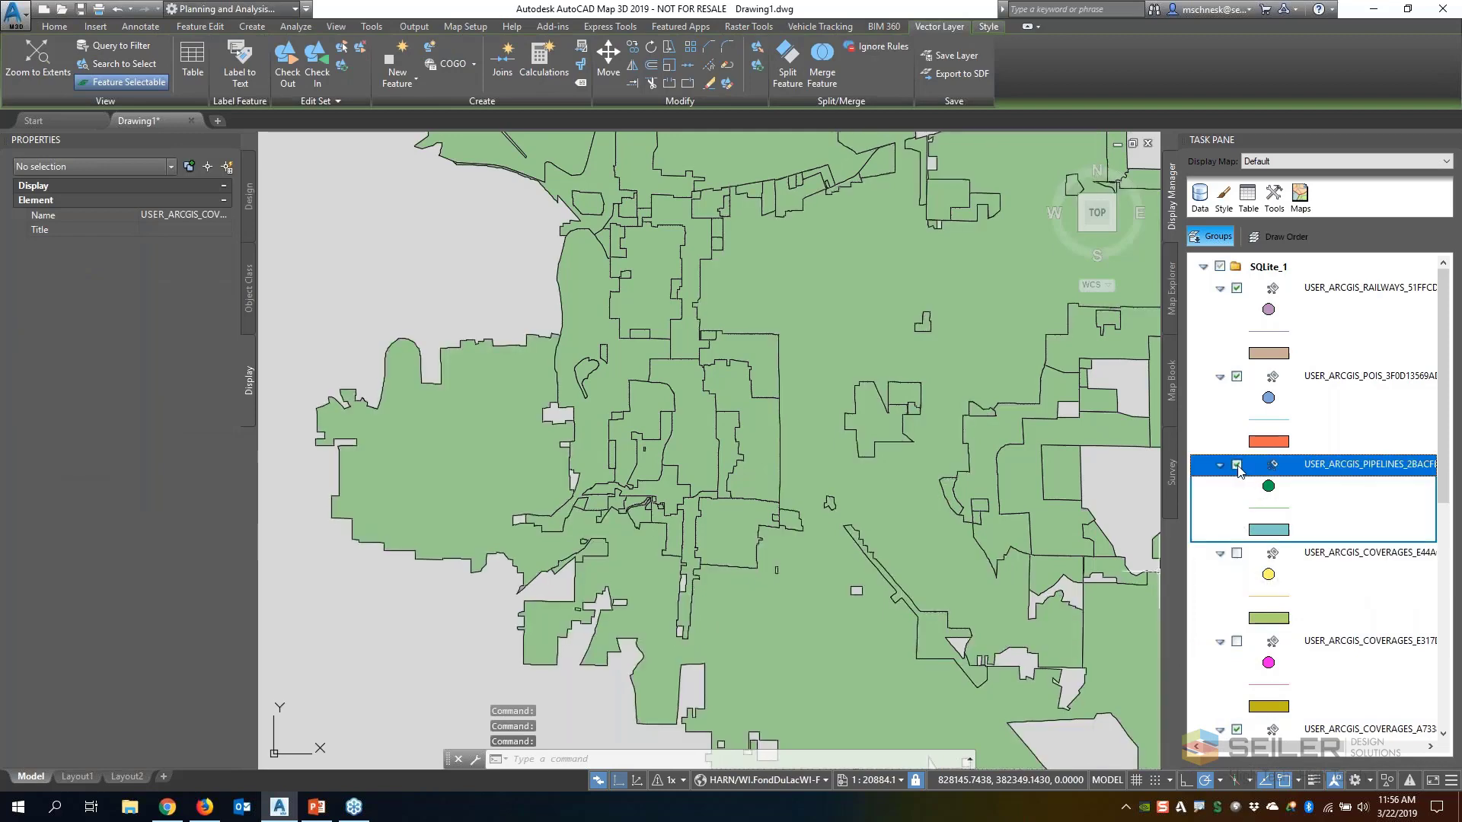
click(1237, 376)
scroll(1238, 631, down, 6)
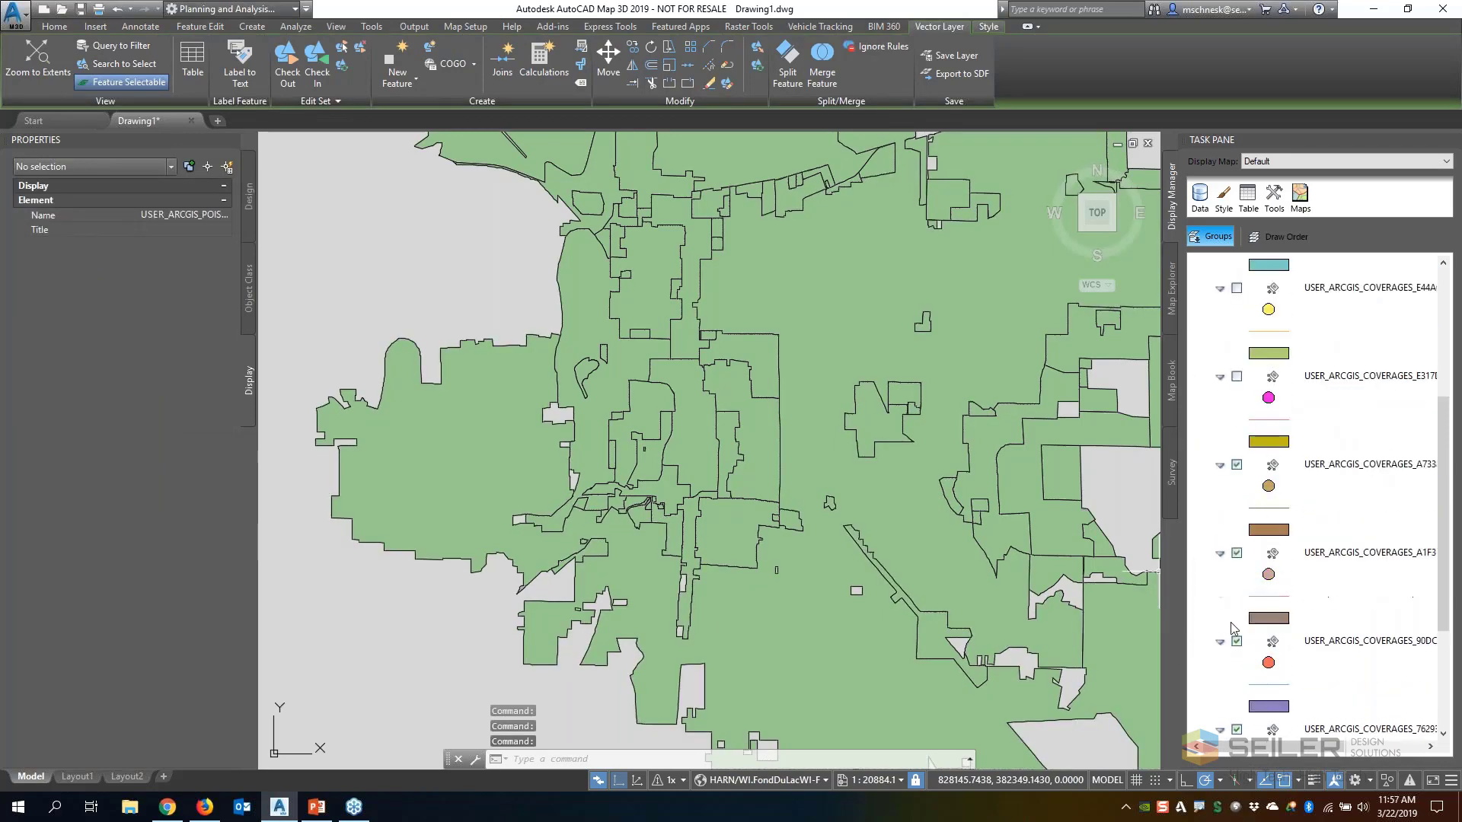
click(1220, 708)
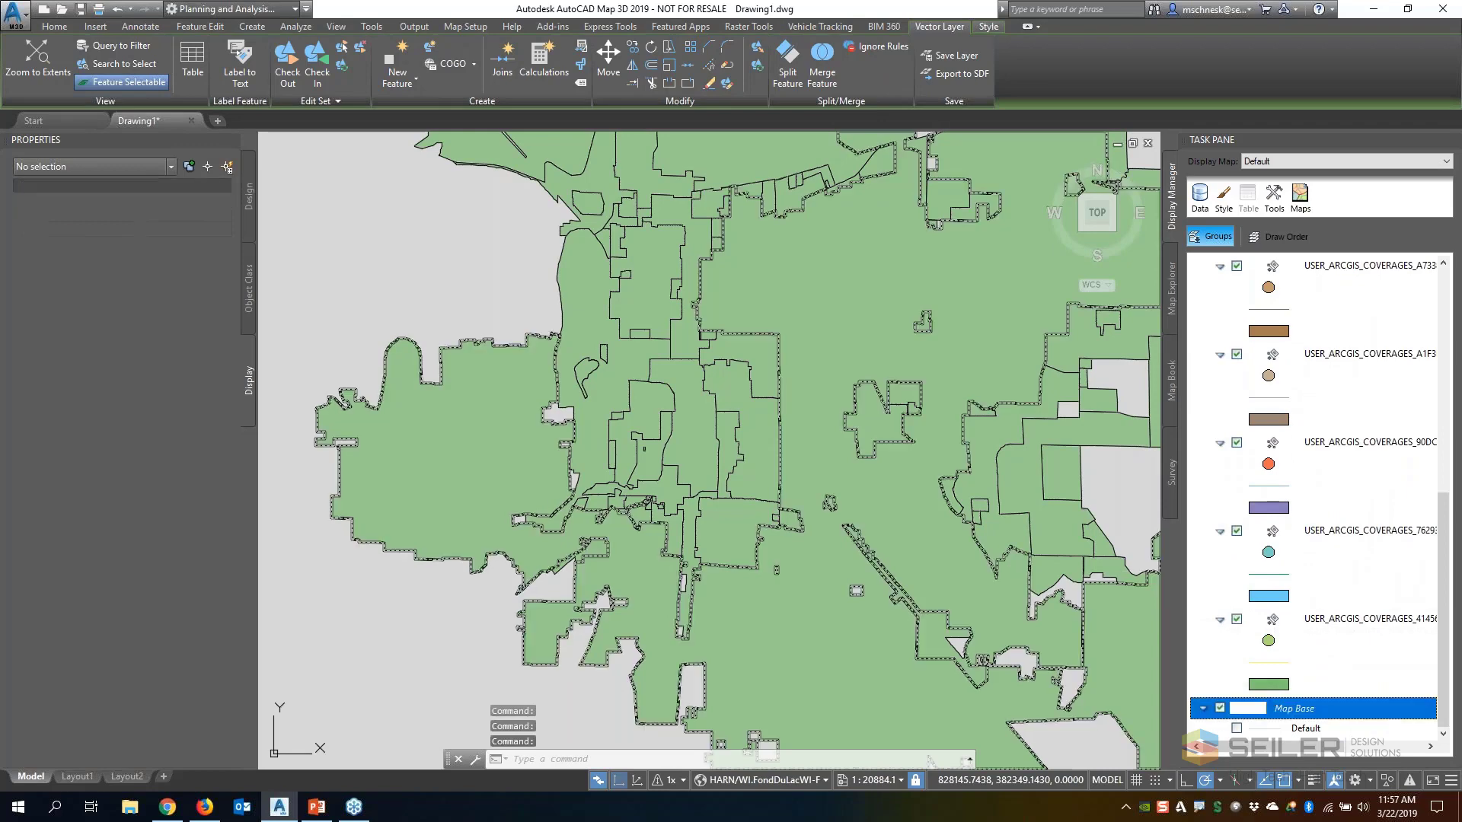
click(1237, 619)
click(1236, 531)
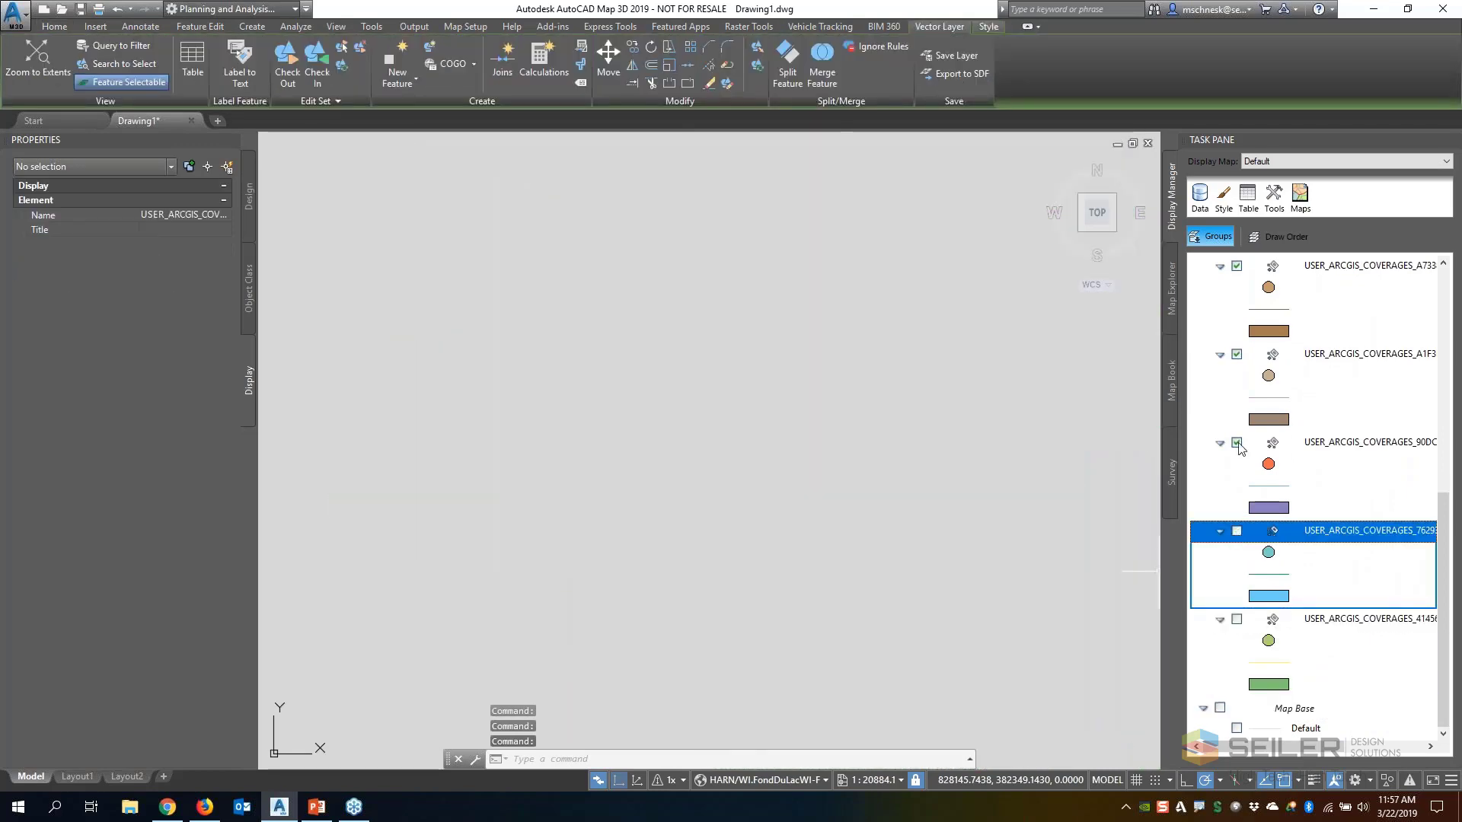
click(1236, 443)
scroll(1227, 548, up, 6)
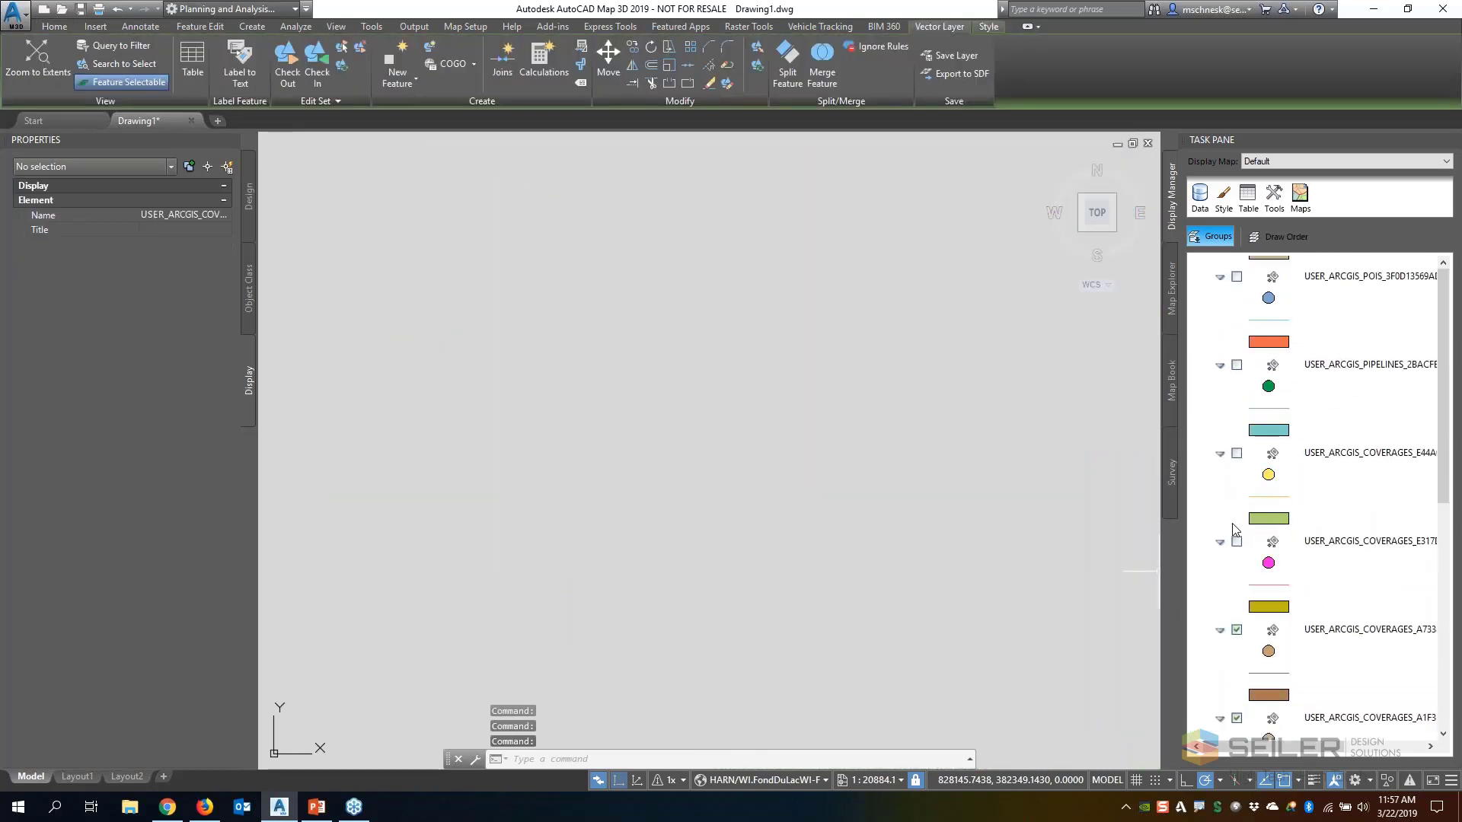
Show the USER_ARCGIS POIS and pipelines layers and the coverages layers starting with E44A and E317
click(1237, 376)
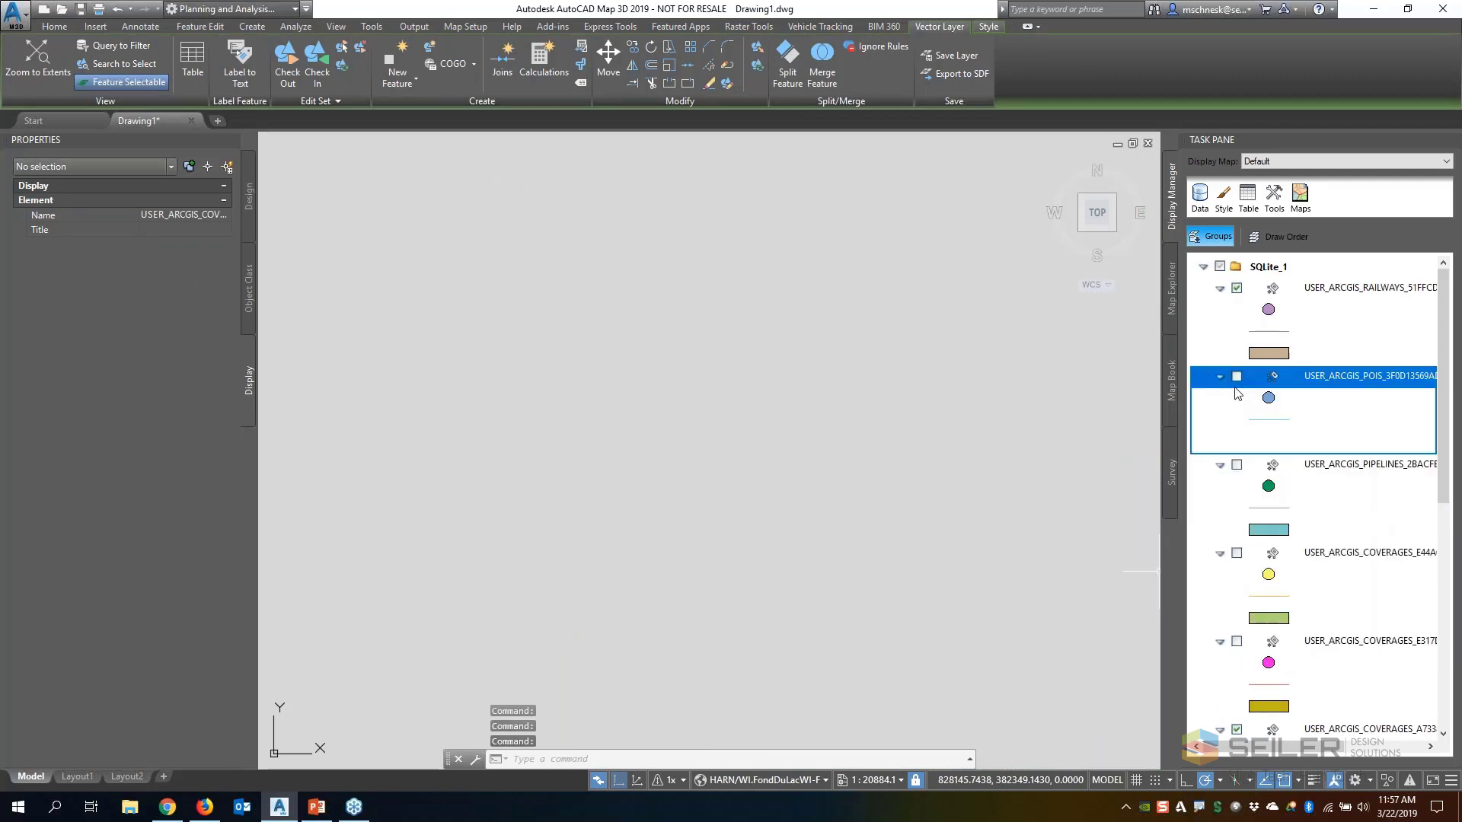
click(1236, 465)
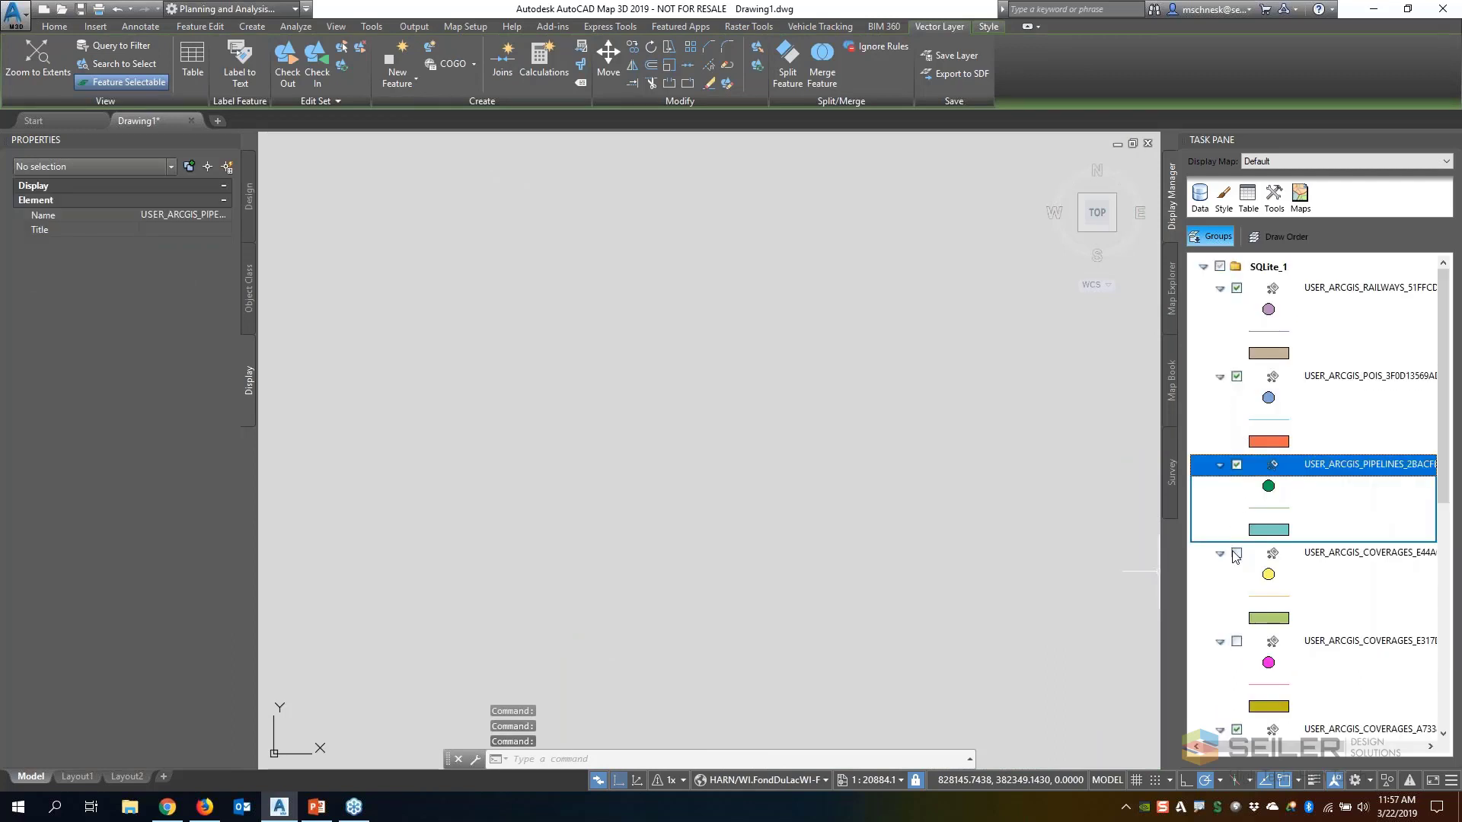
click(1237, 554)
click(1236, 641)
Show the USER_ARCGIS coverages layers starting with 7629, 90DC and 4145, together with Map Base
scroll(1235, 609, down, 2)
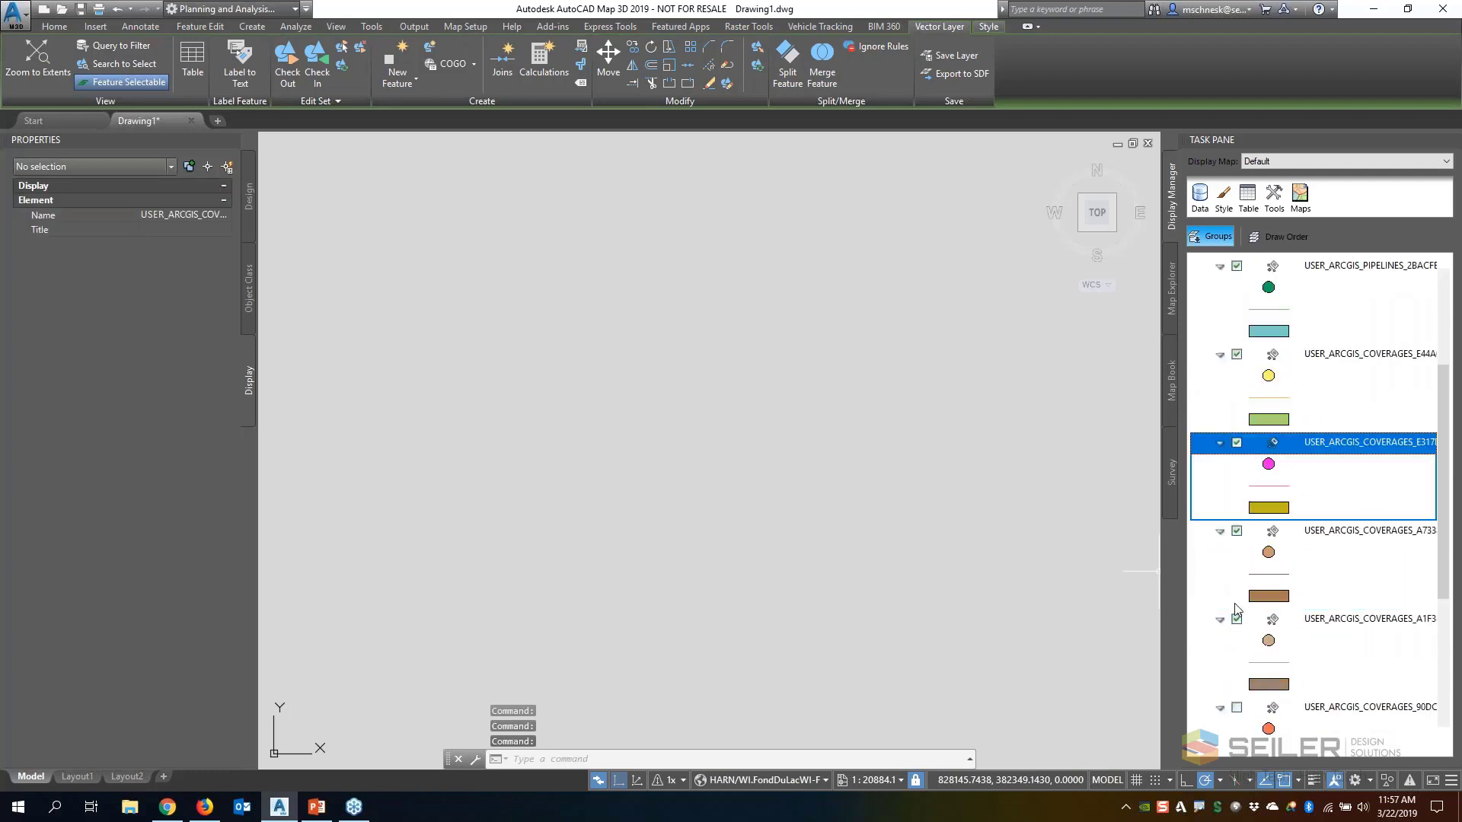
scroll(1238, 537, down, 3)
click(1236, 531)
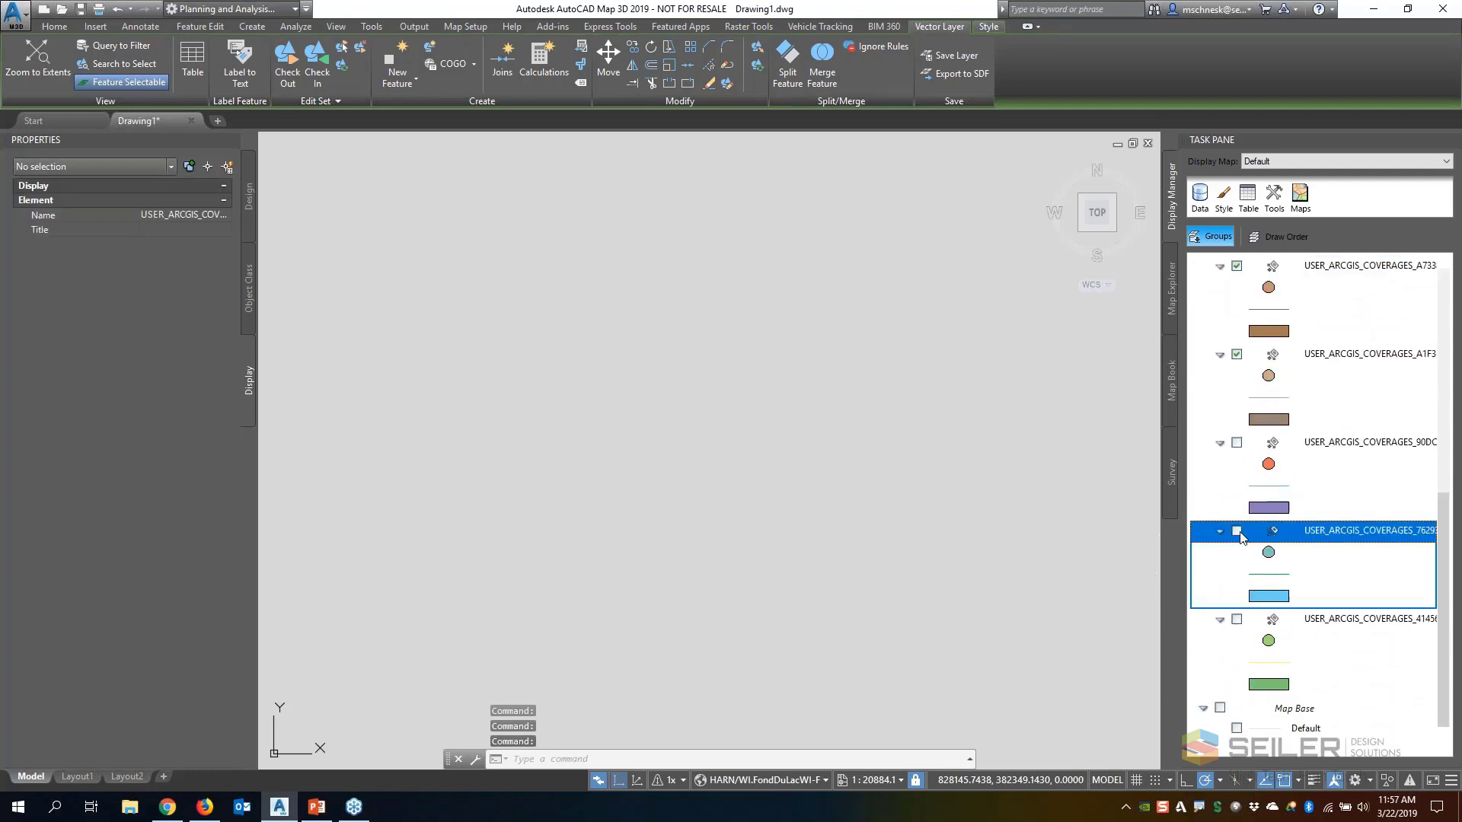
click(1237, 442)
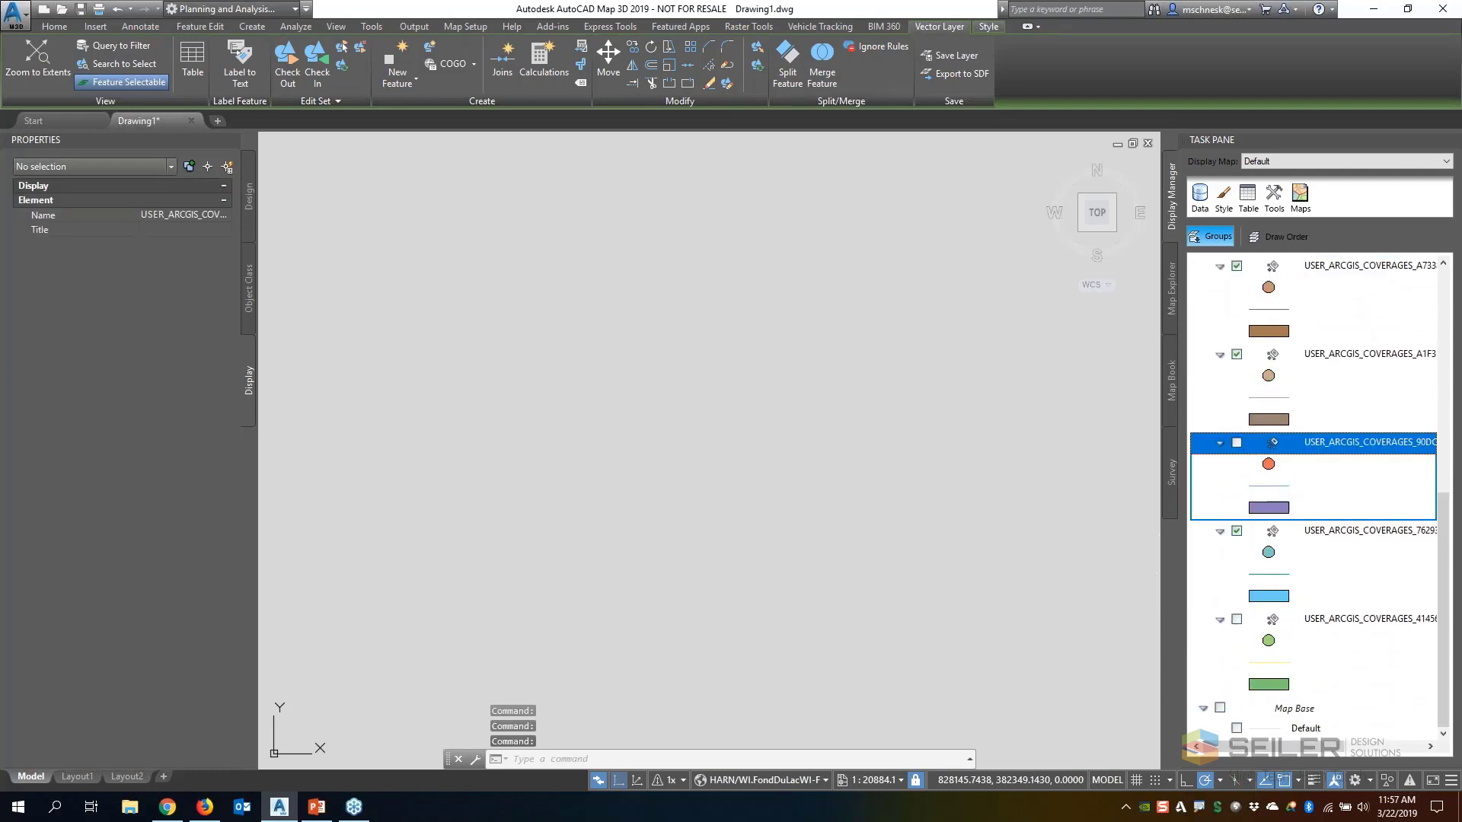
click(1222, 708)
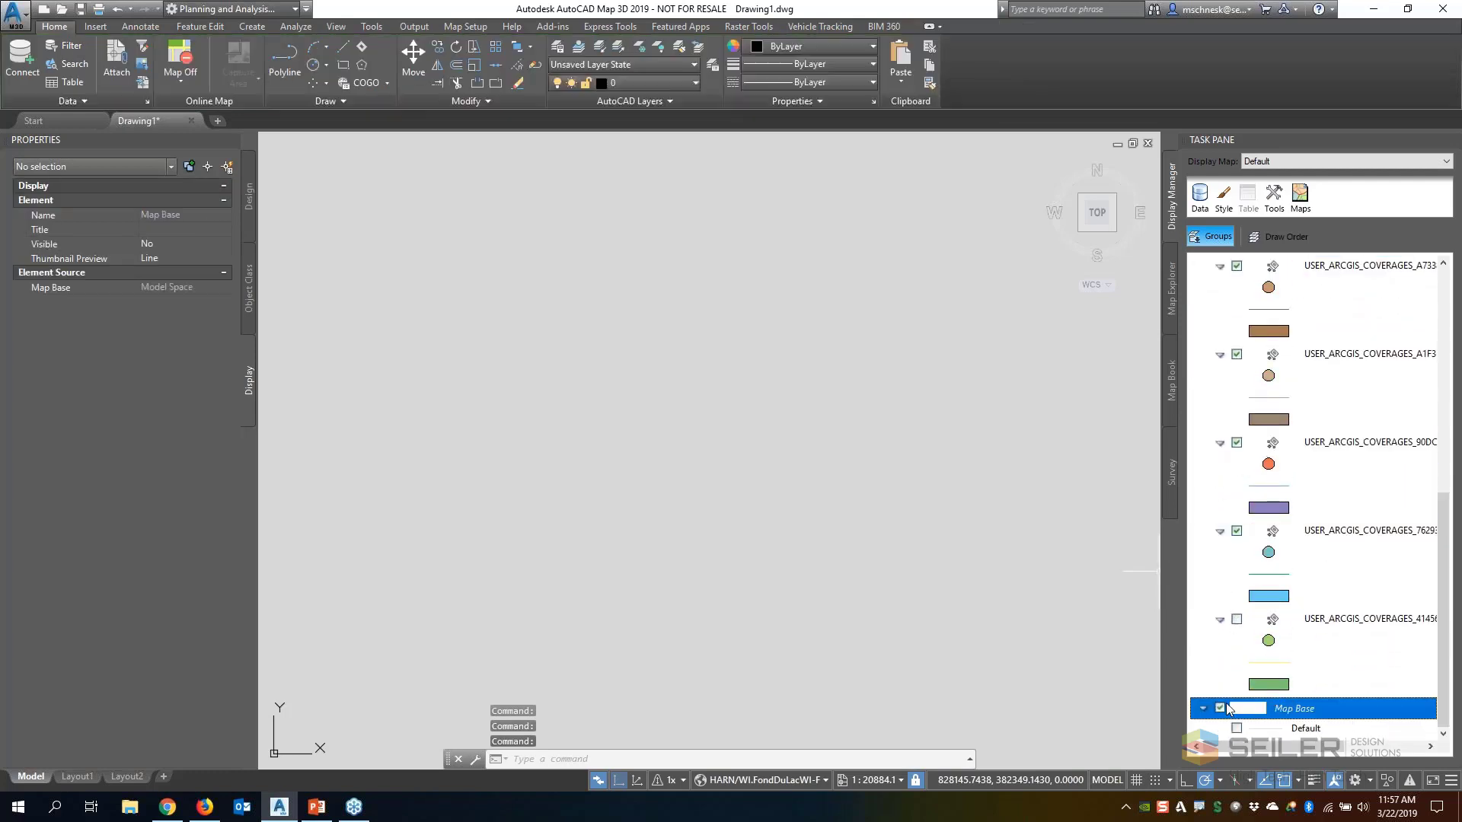
click(1238, 620)
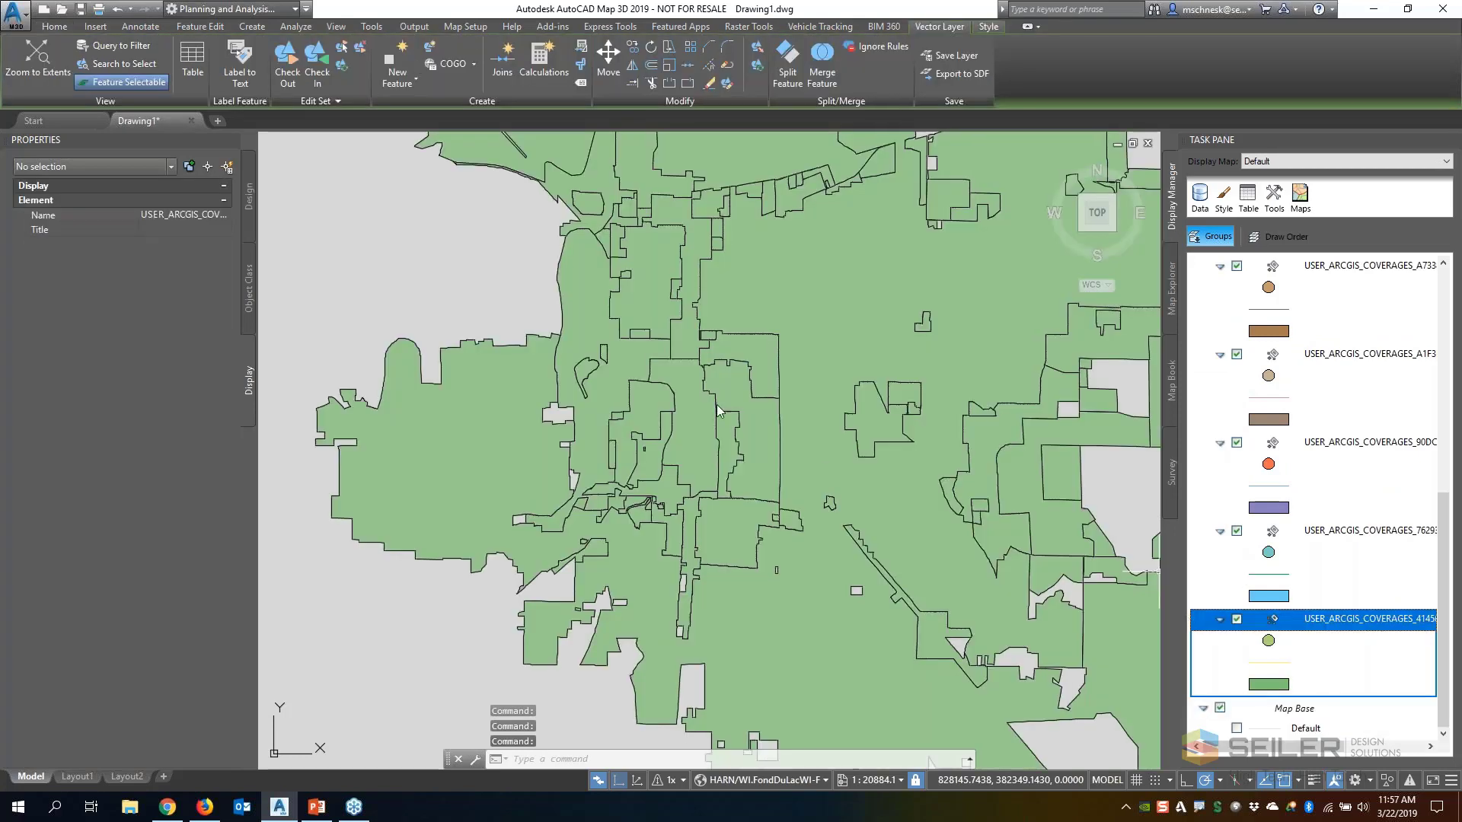
Examine the feature properties of two neighbouring zoning polygons in the city centre, reading the second one down to its USER_ARCGIS zoning fields
scroll(703, 396, down, 2)
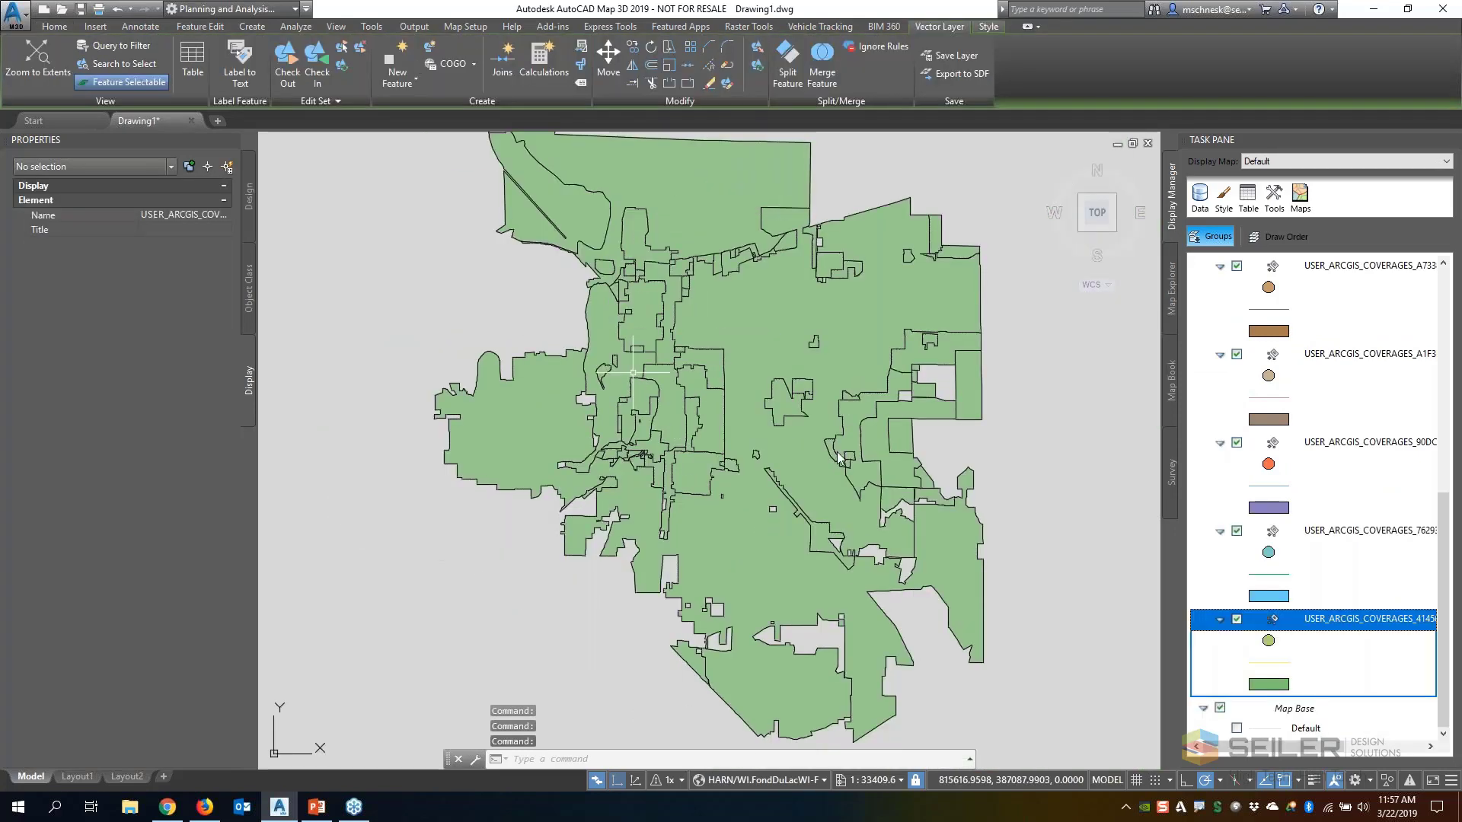
scroll(733, 408, up, 2)
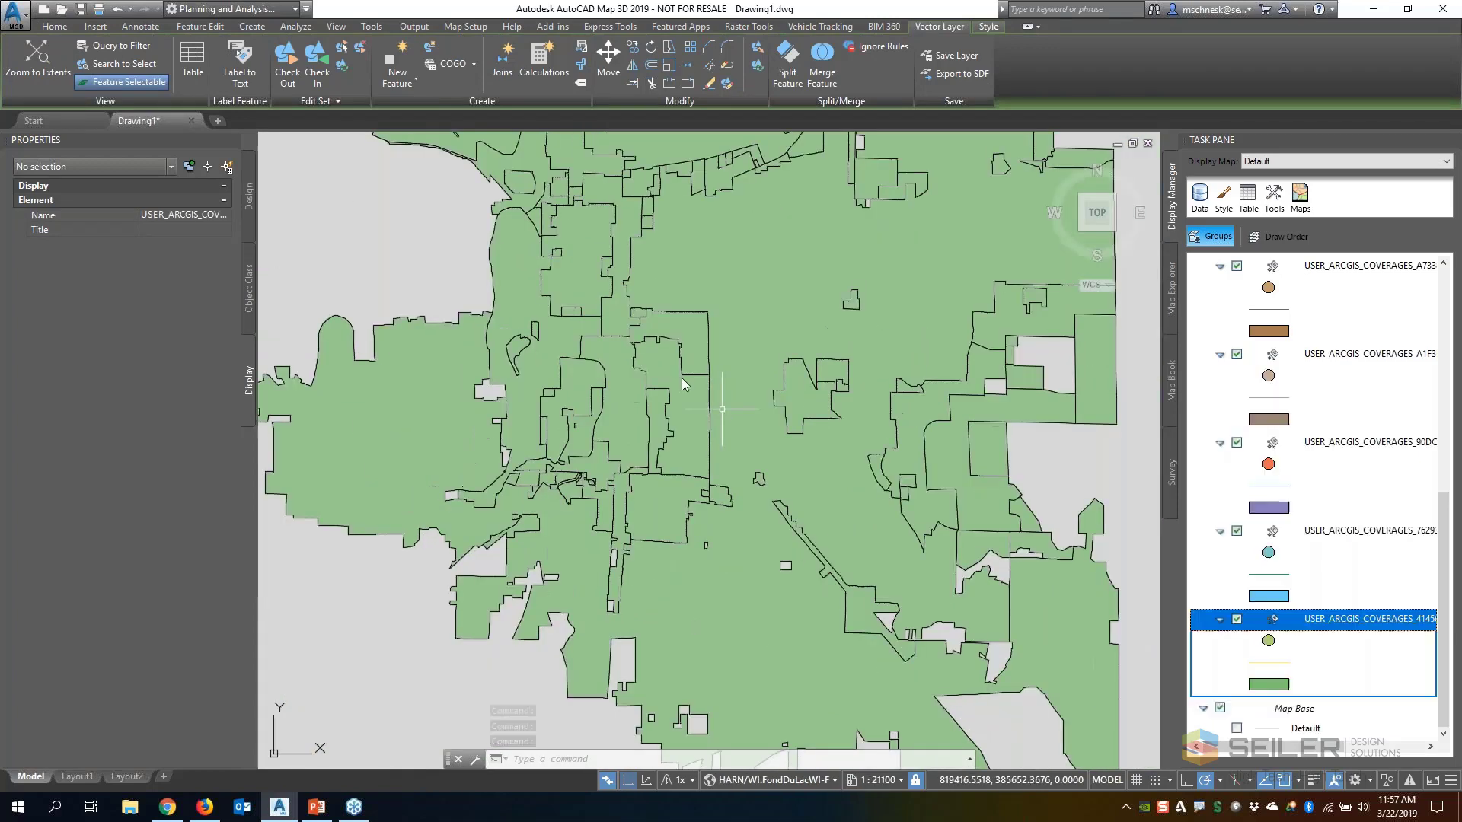
click(620, 365)
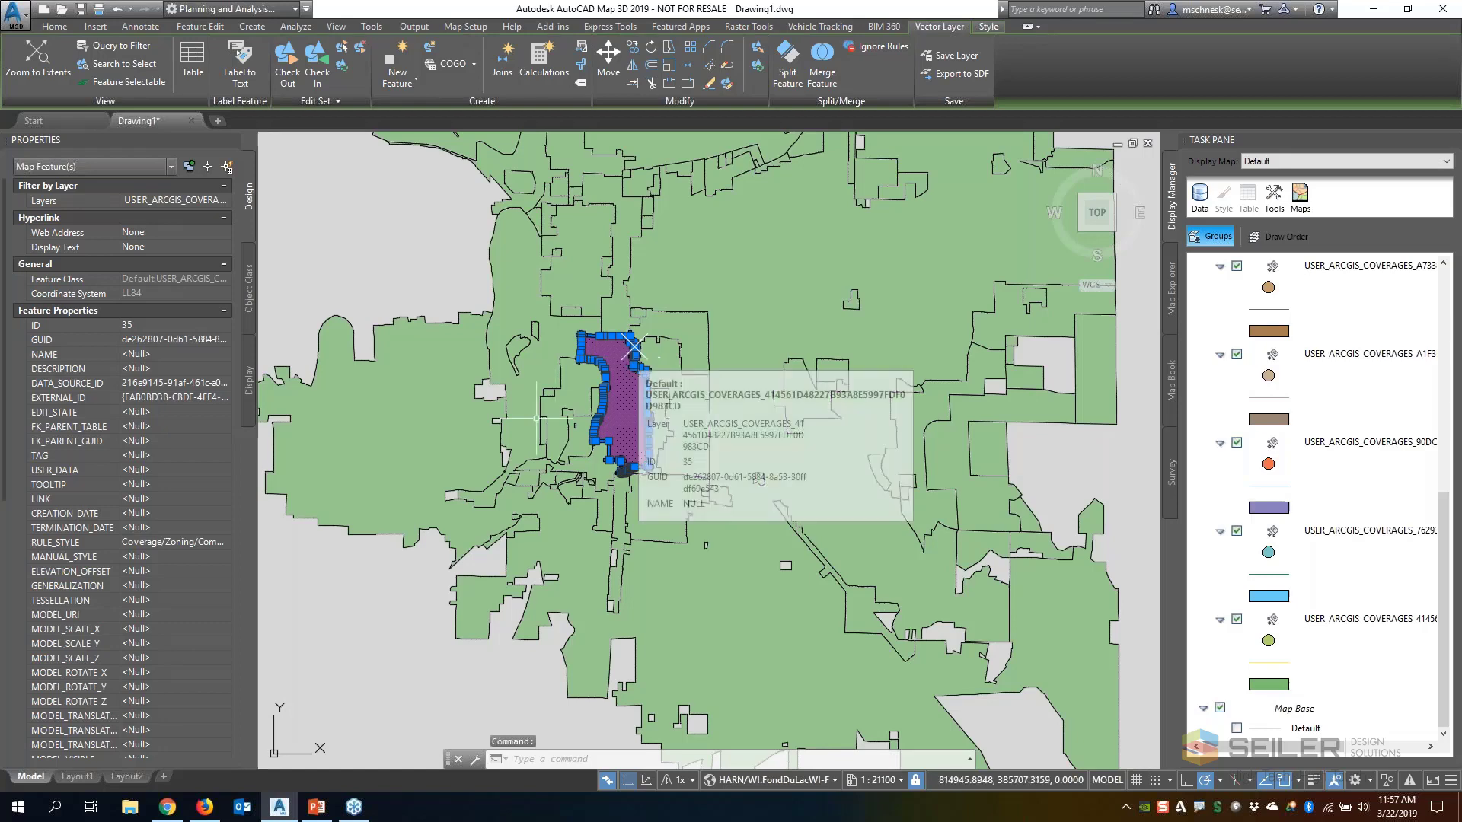
key(Escape)
click(562, 423)
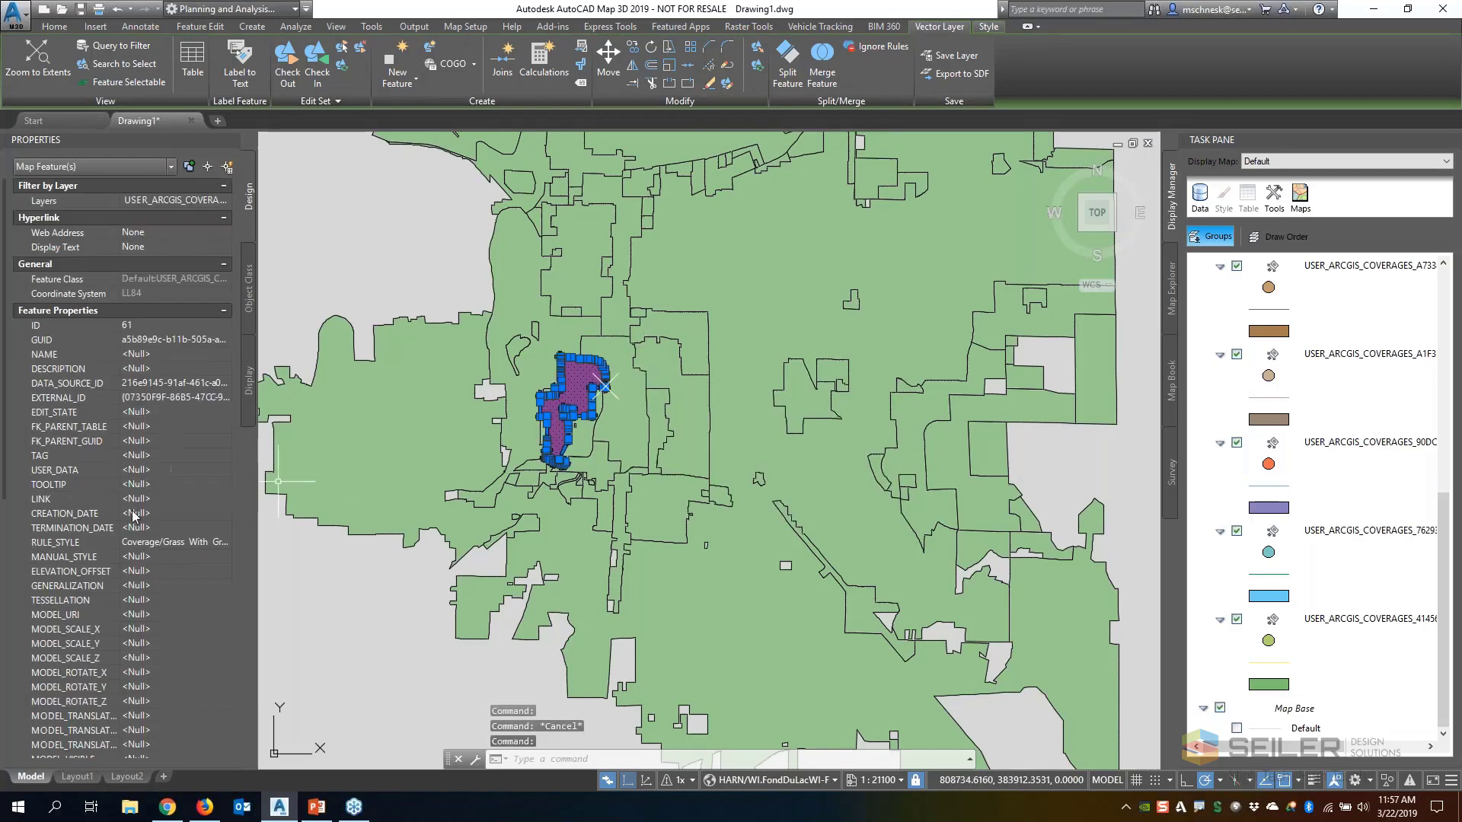
scroll(105, 471, down, 4)
scroll(105, 470, down, 6)
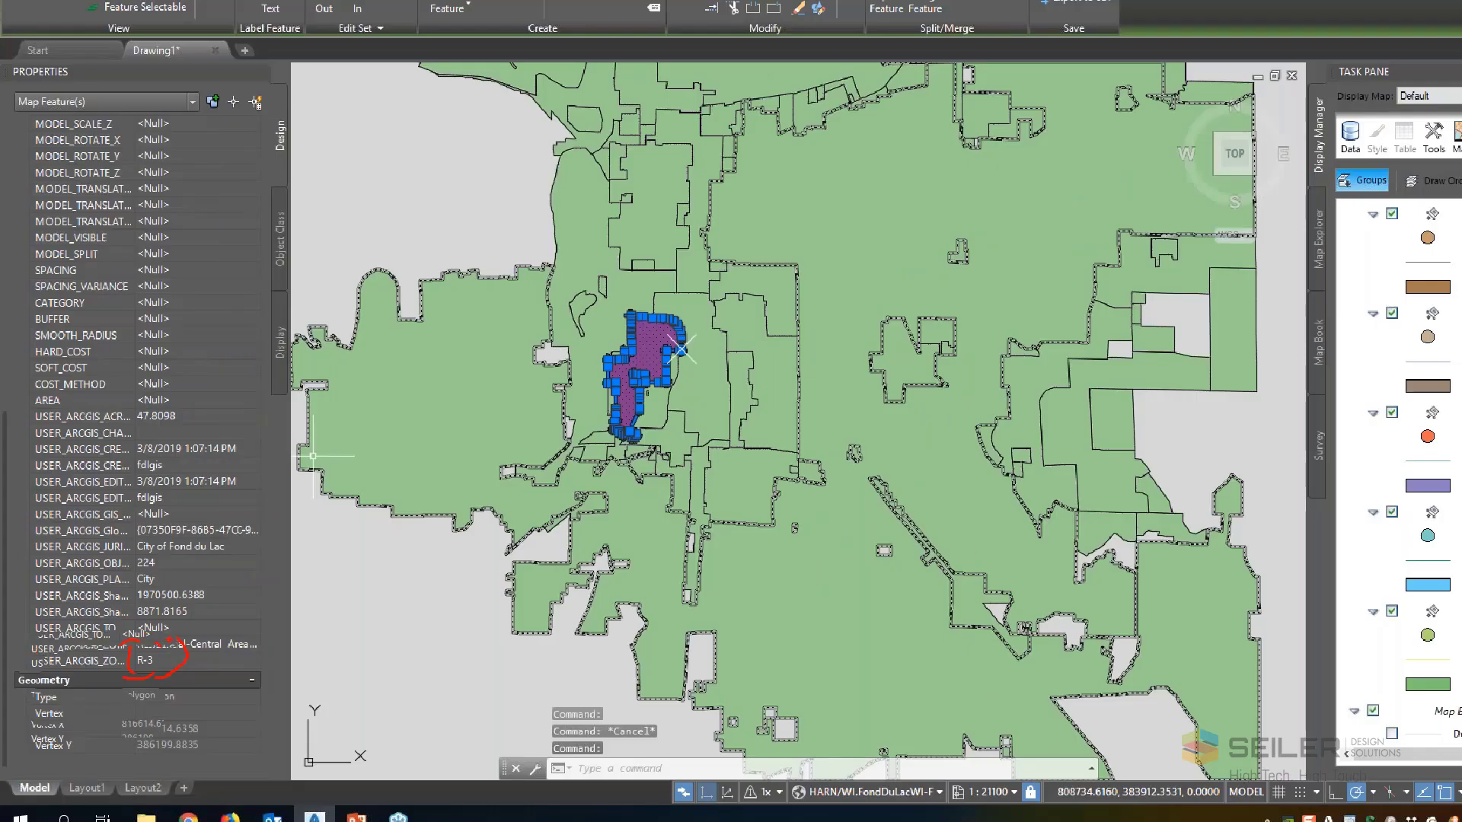
key(Escape)
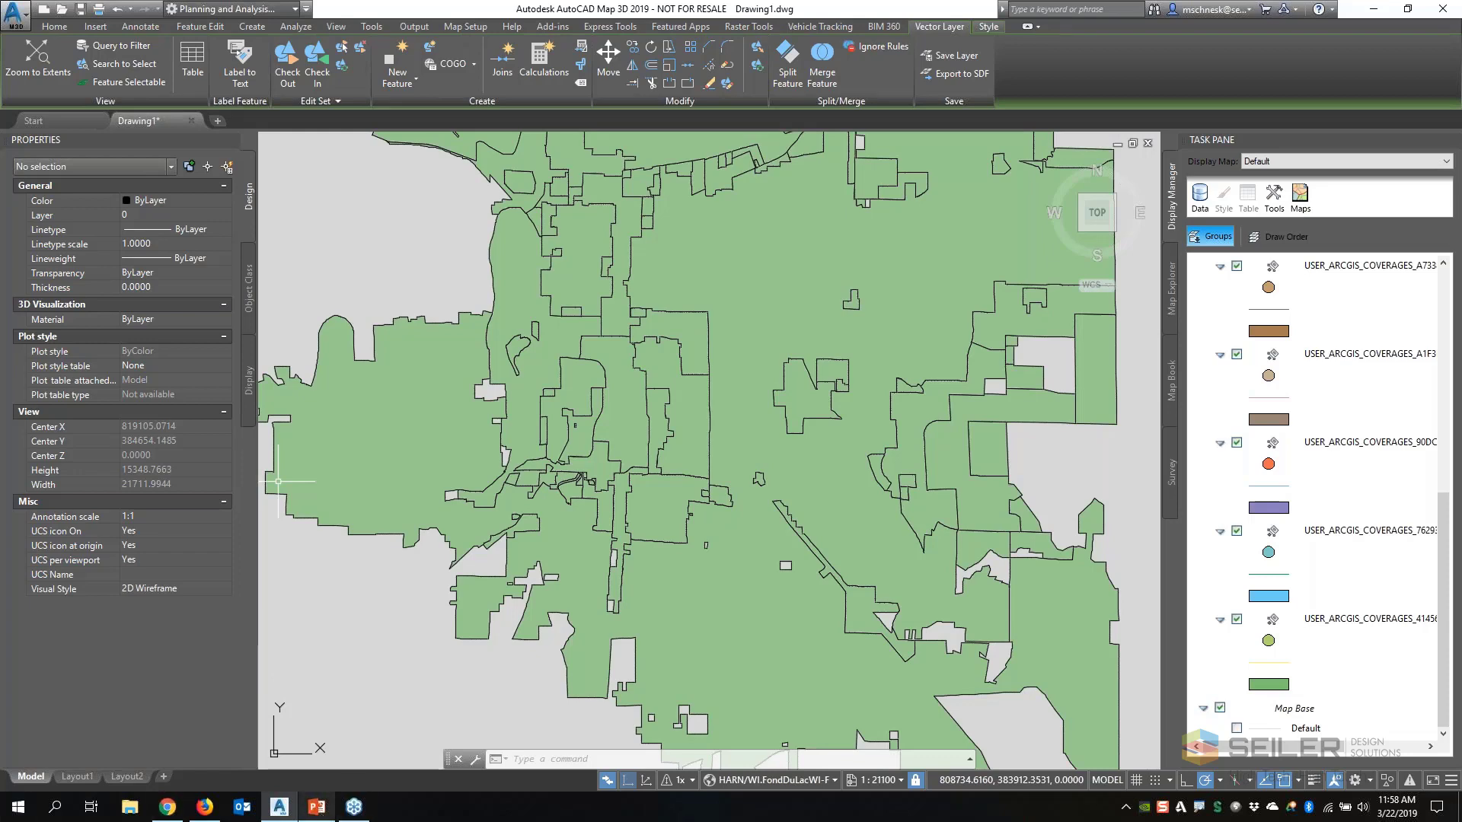
Switch to the PowerPoint slide show and advance to the closing slide
mouse_move(205, 809)
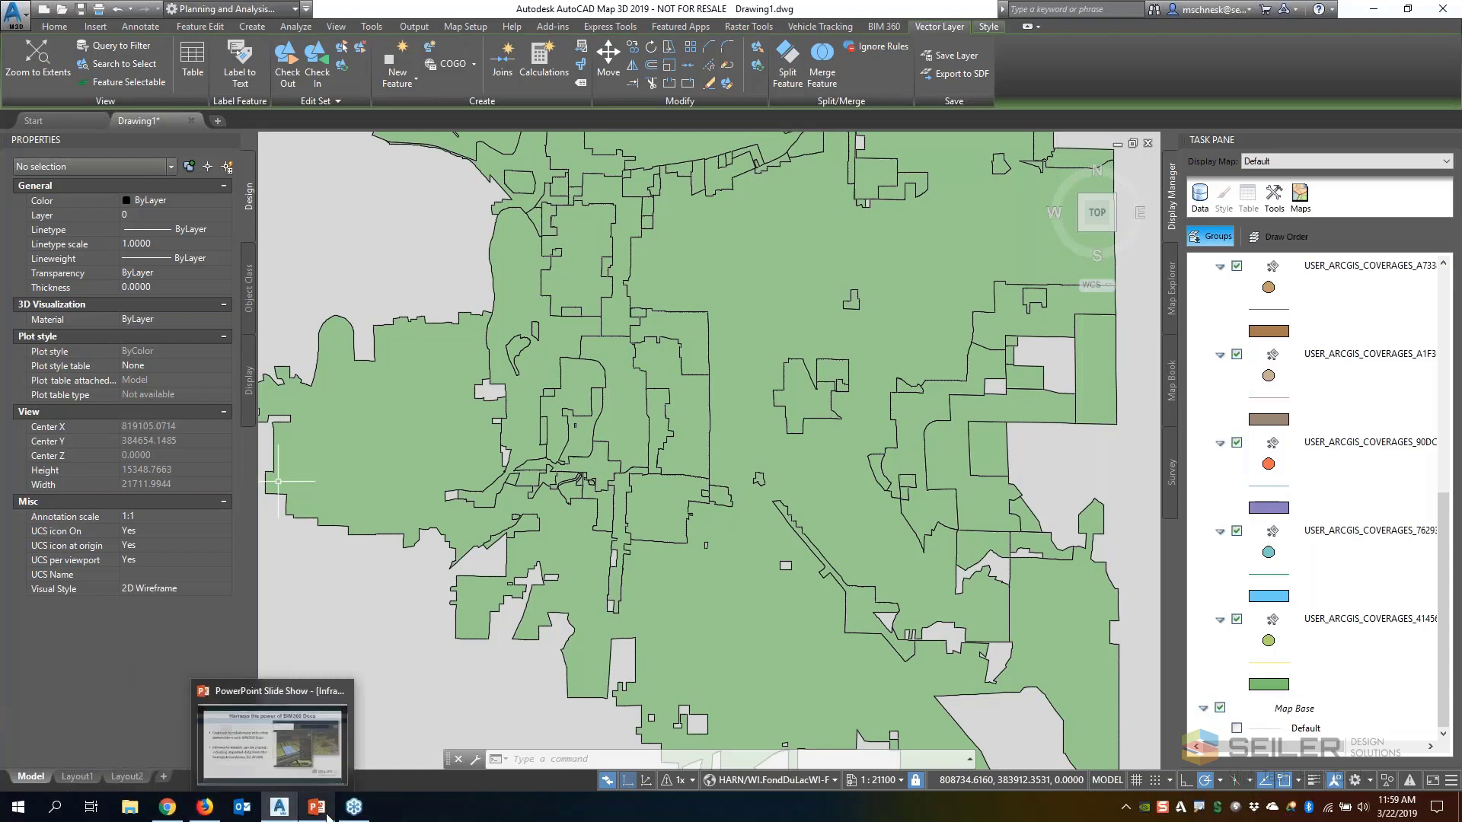
mouse_move(349, 817)
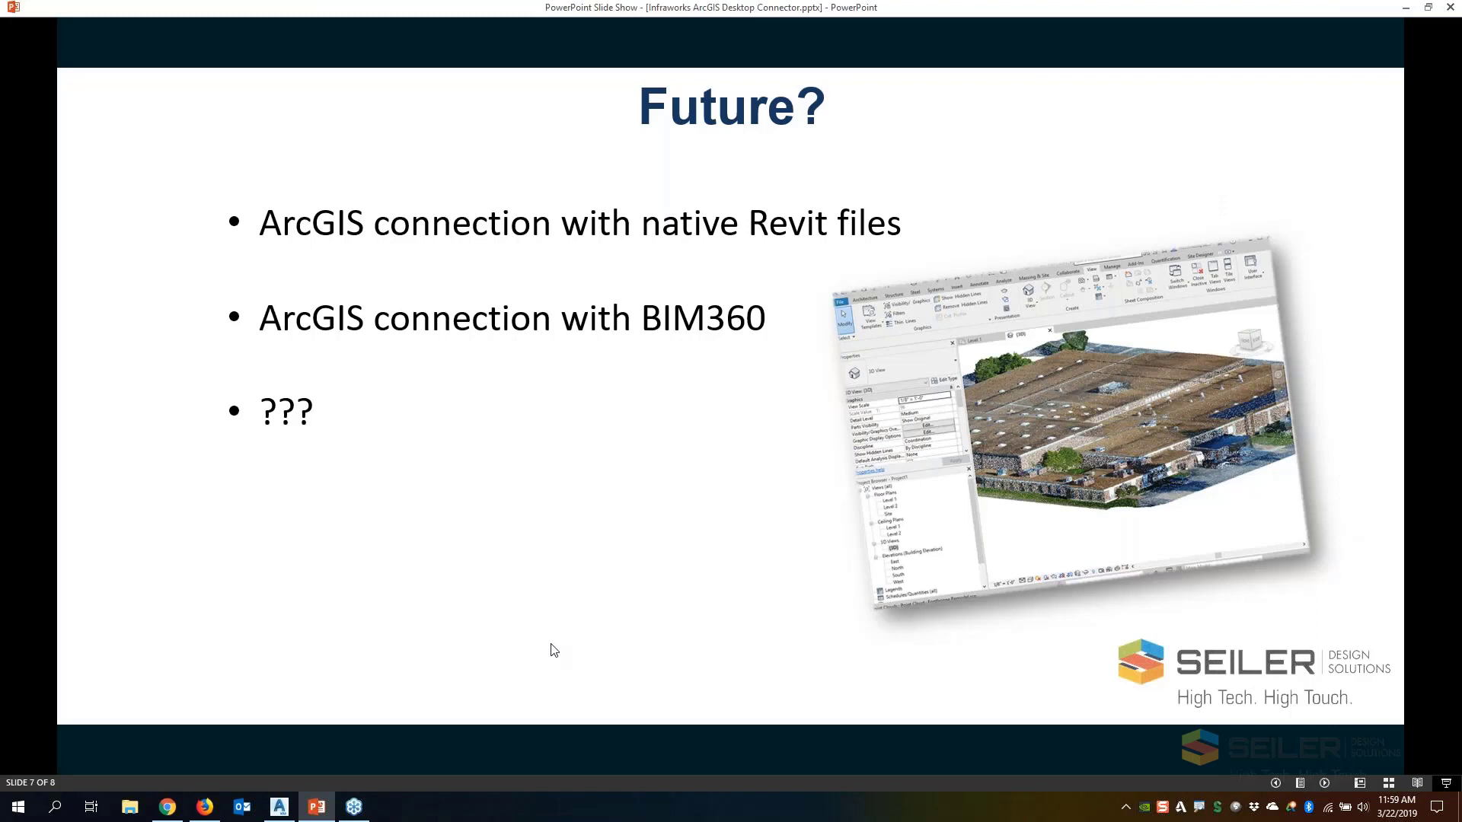
click(554, 651)
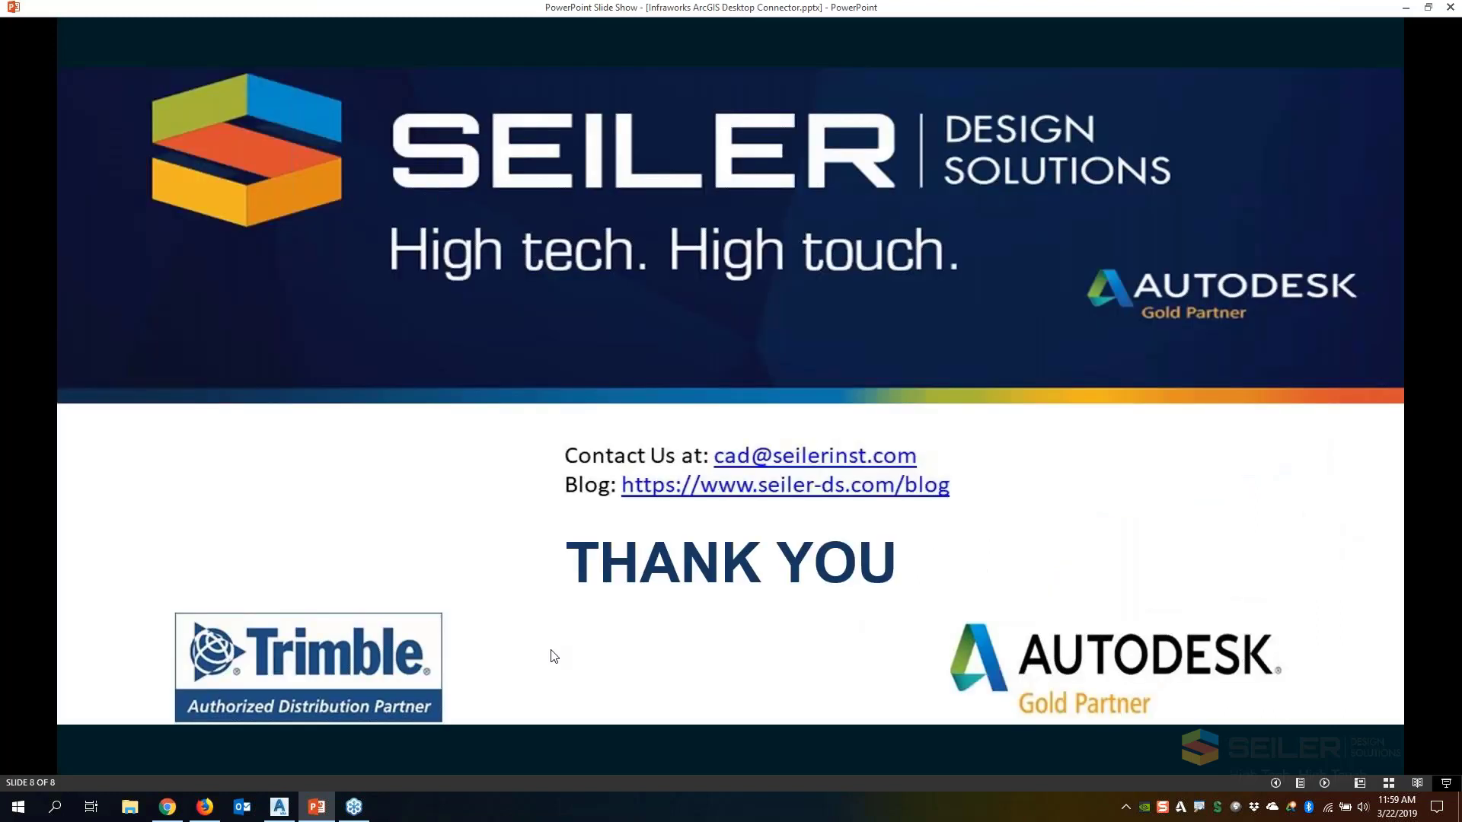